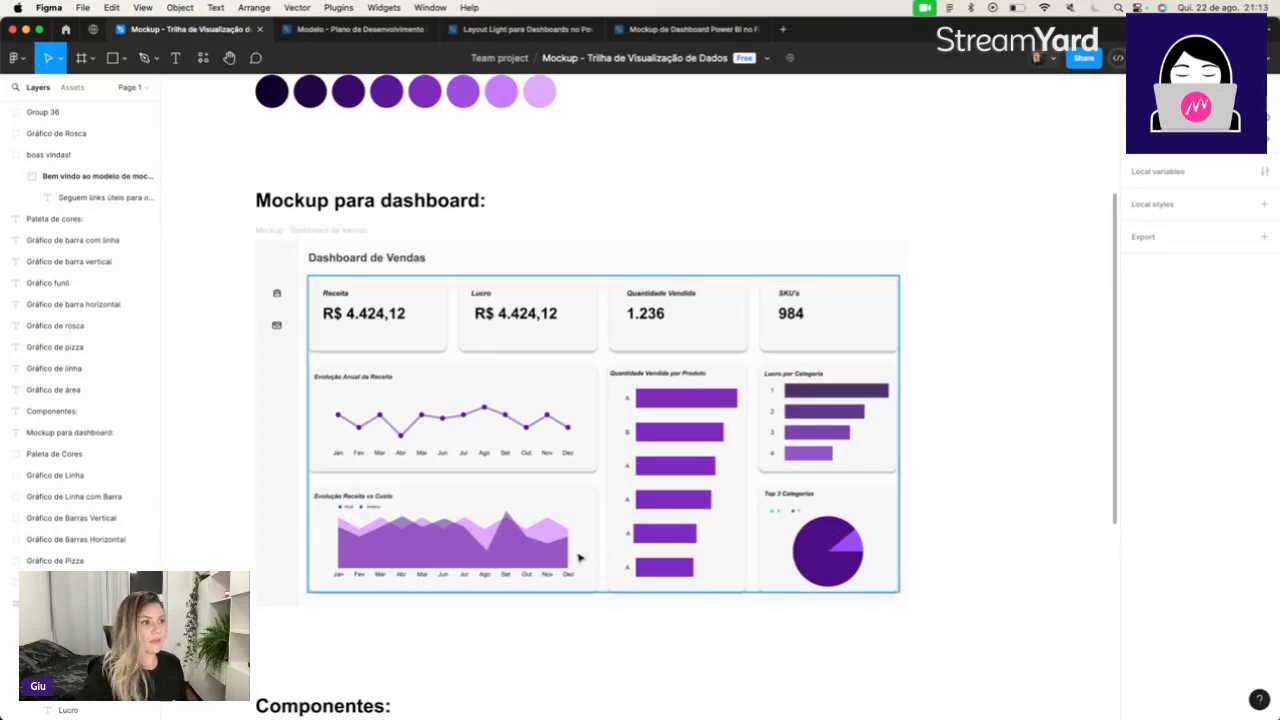
# Examine the sales dashboard mockup, the chart components, the color palette and the useful links on the welcome card.
pyautogui.scroll(2, 578, 558)
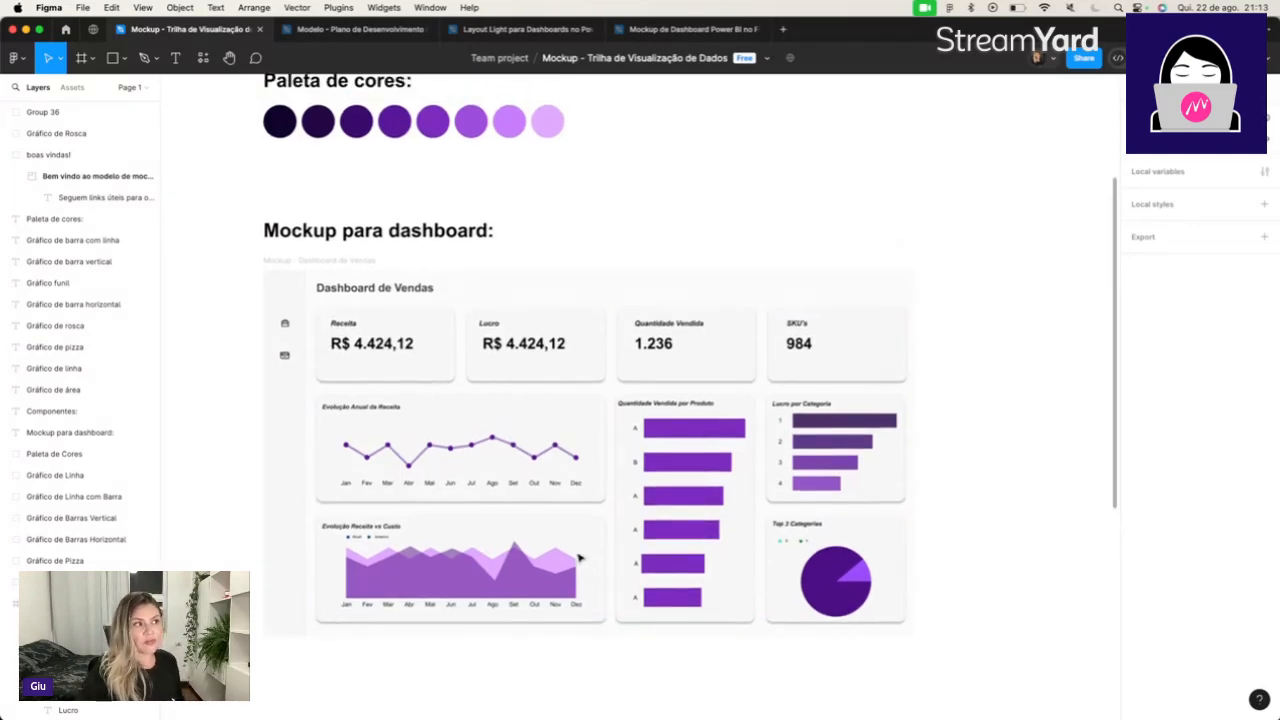
pyautogui.scroll(-5, 443, 411)
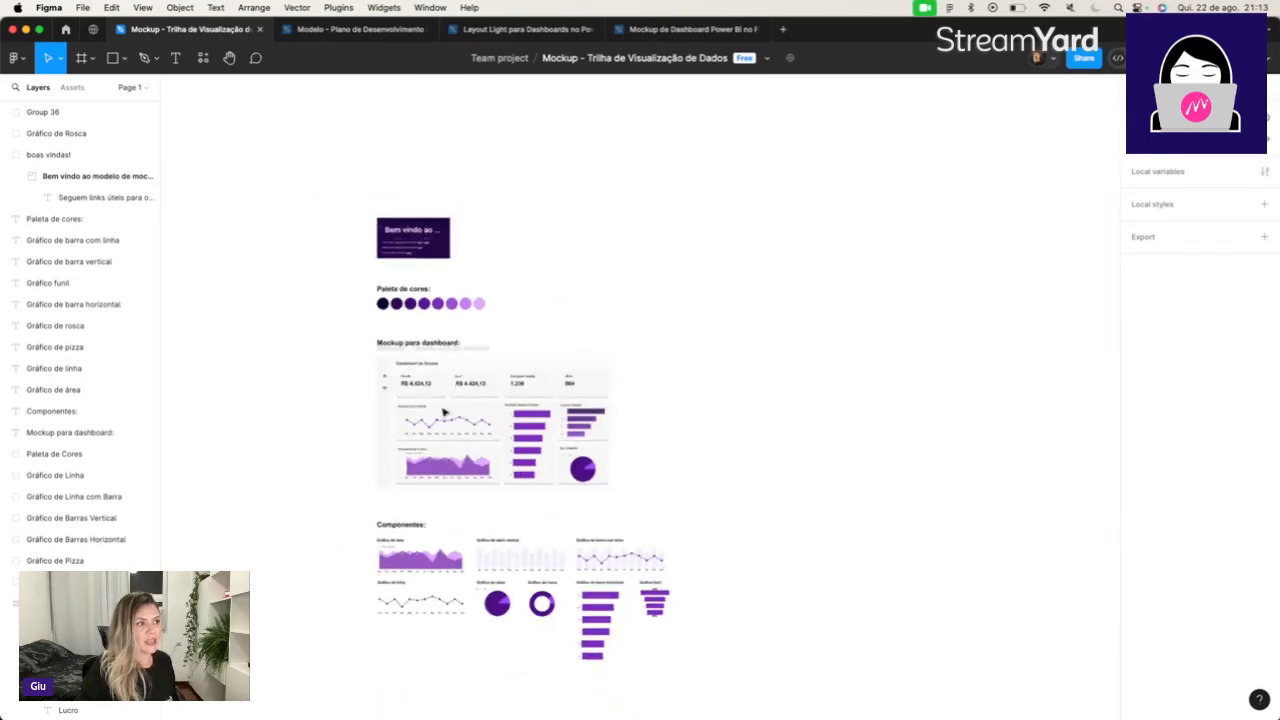
pyautogui.scroll(5, 524, 540)
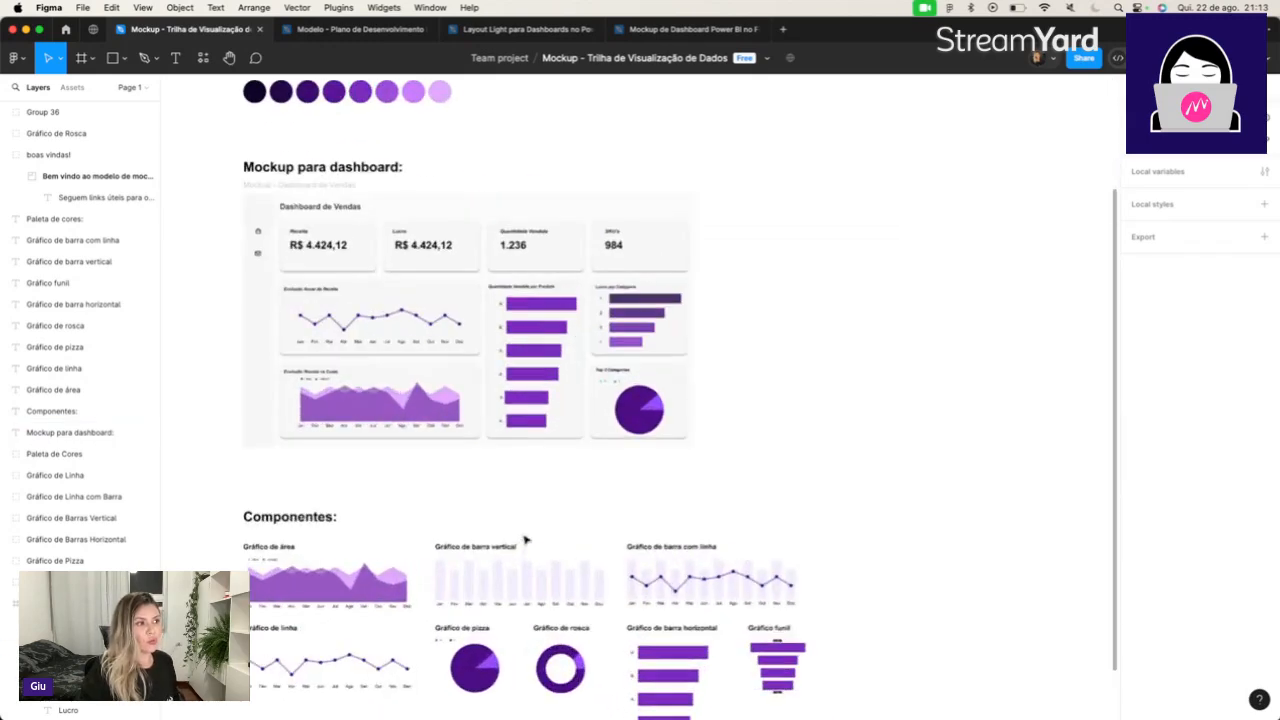
pyautogui.scroll(-1, 524, 540)
pyautogui.scroll(5, 524, 540)
pyautogui.hscroll(-3, 524, 540)
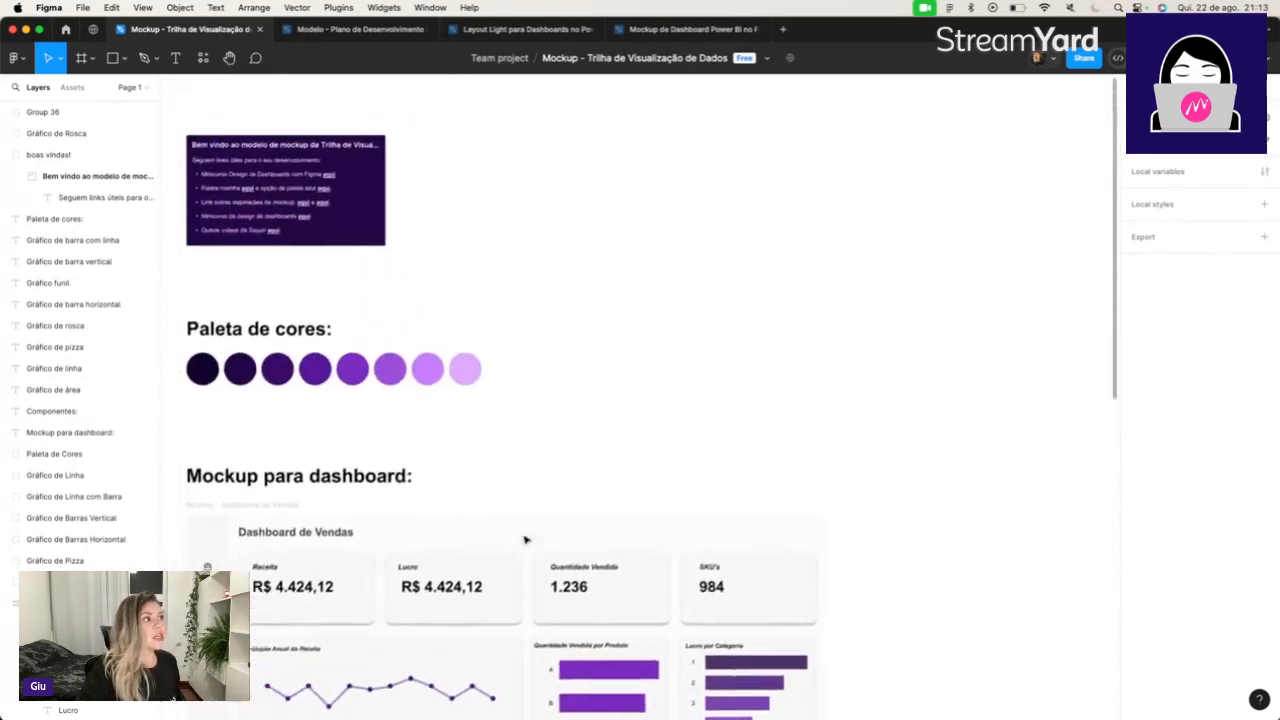
pyautogui.scroll(10, 524, 540)
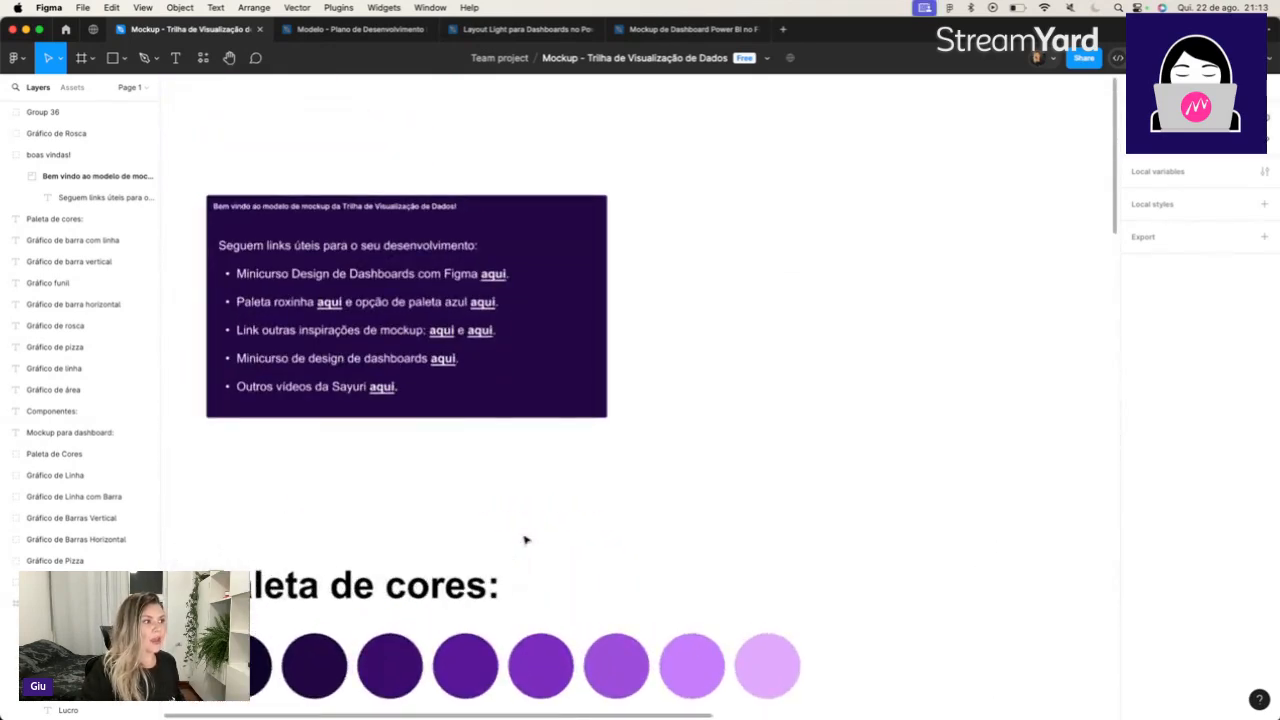
pyautogui.scroll(2, 524, 540)
pyautogui.hscroll(1, 524, 540)
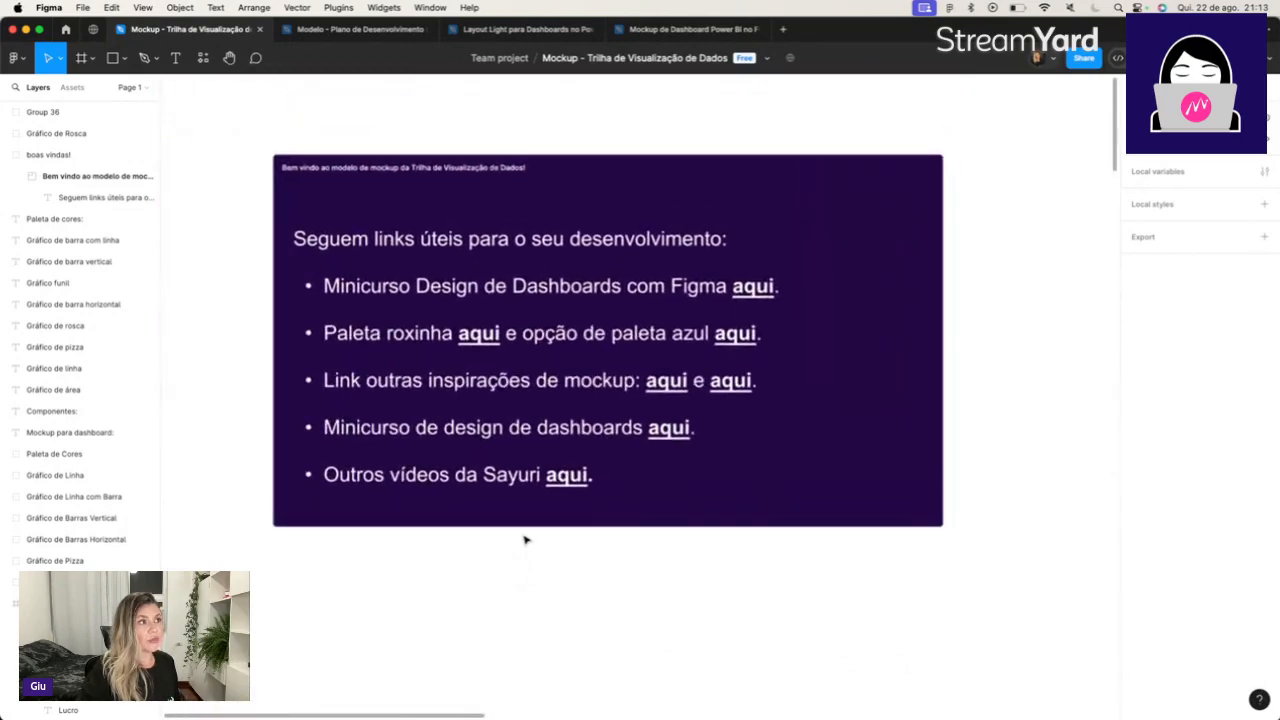
pyautogui.scroll(3, 524, 540)
pyautogui.scroll(3, 524, 540)
pyautogui.hscroll(1, 524, 540)
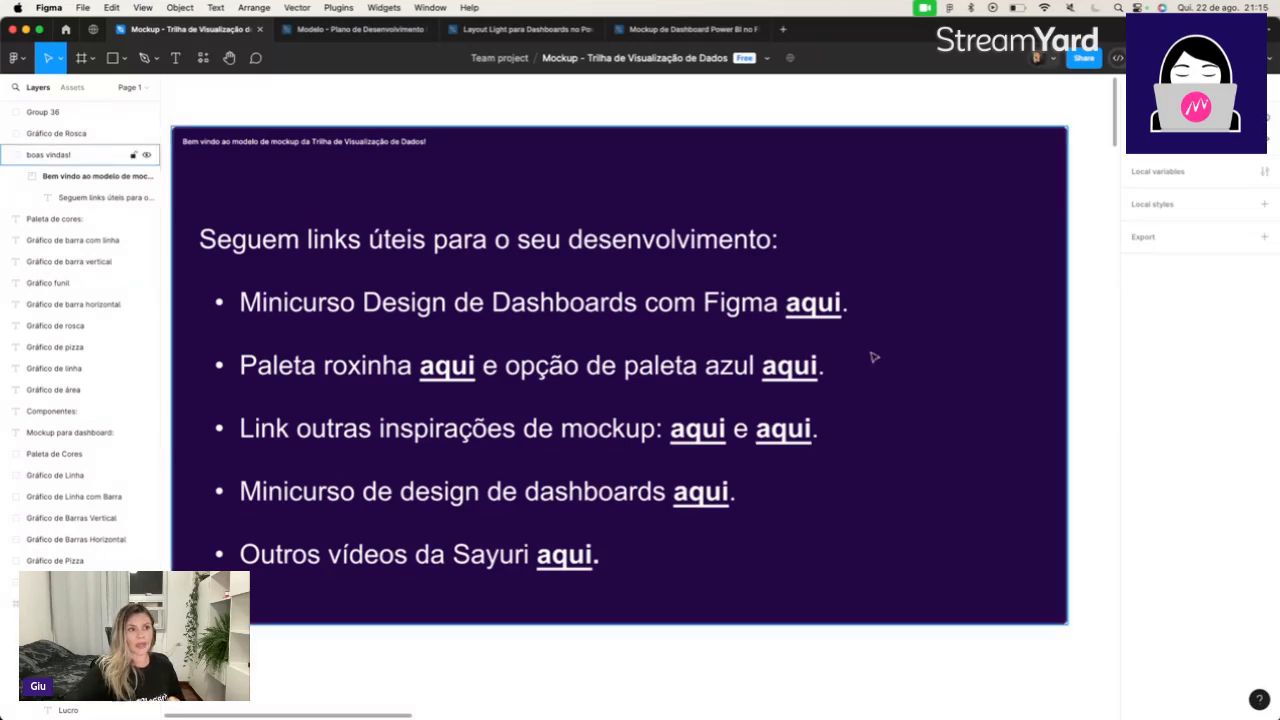
# Check the target of the Figma dashboard minicourse link and examine the purple palette and dashboard mockup below the card.
pyautogui.moveTo(814, 310)
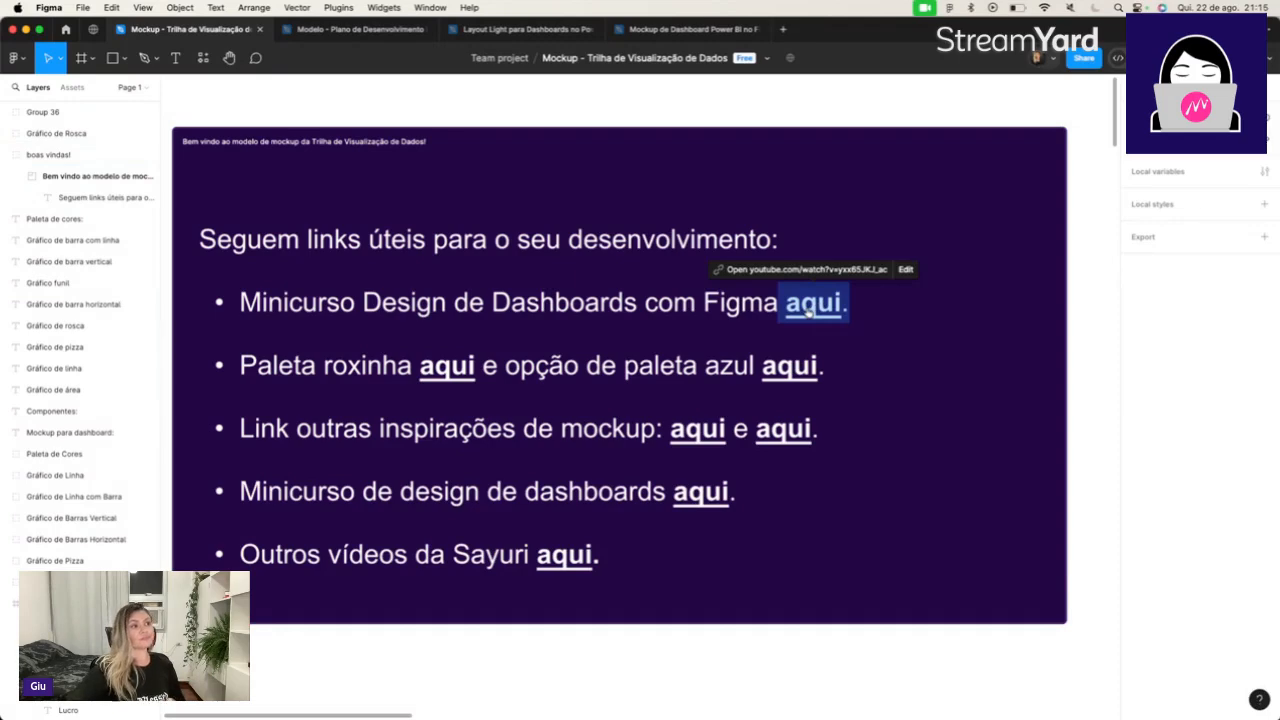
pyautogui.scroll(-10, 780, 406)
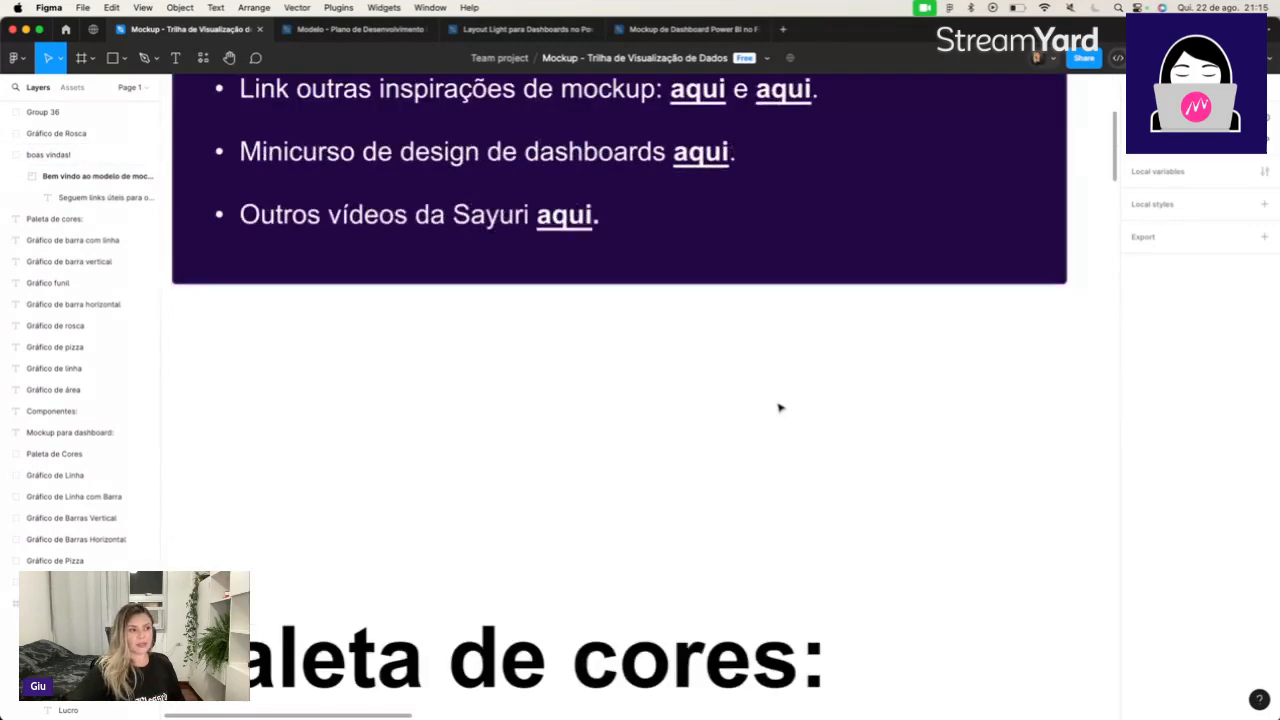
pyautogui.scroll(-5, 780, 408)
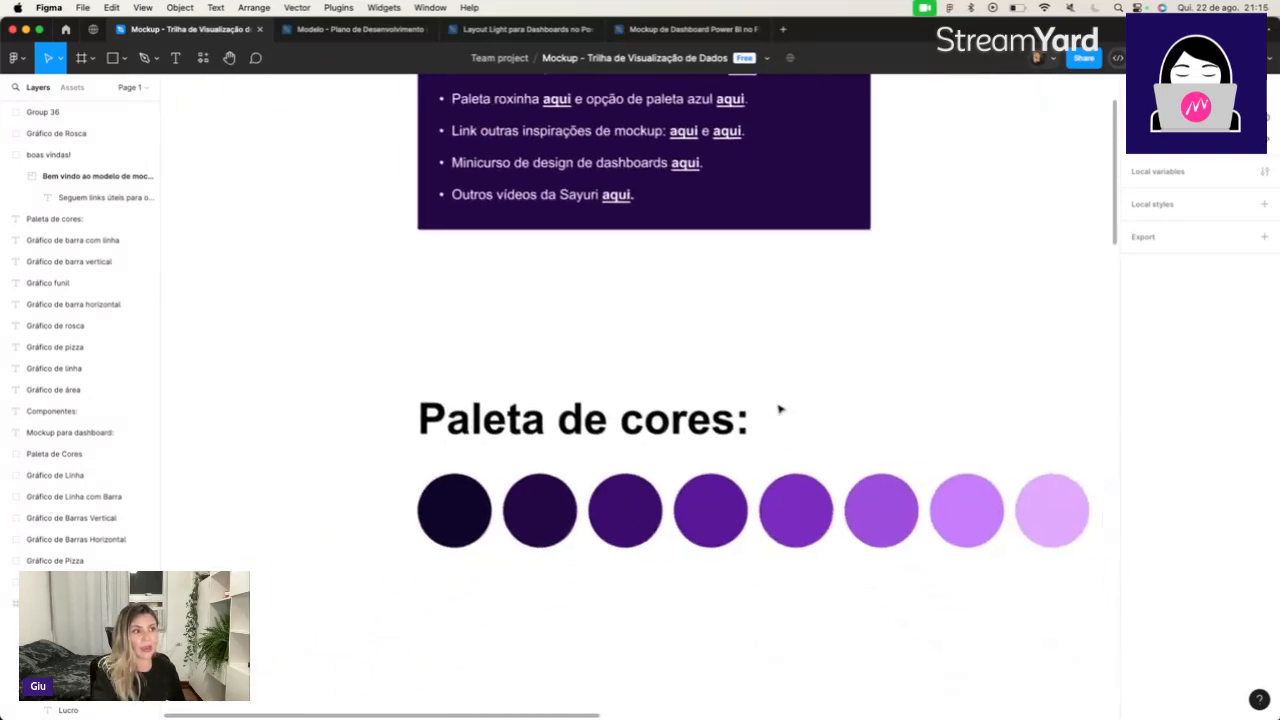
pyautogui.scroll(-2, 780, 408)
pyautogui.hscroll(3, 780, 408)
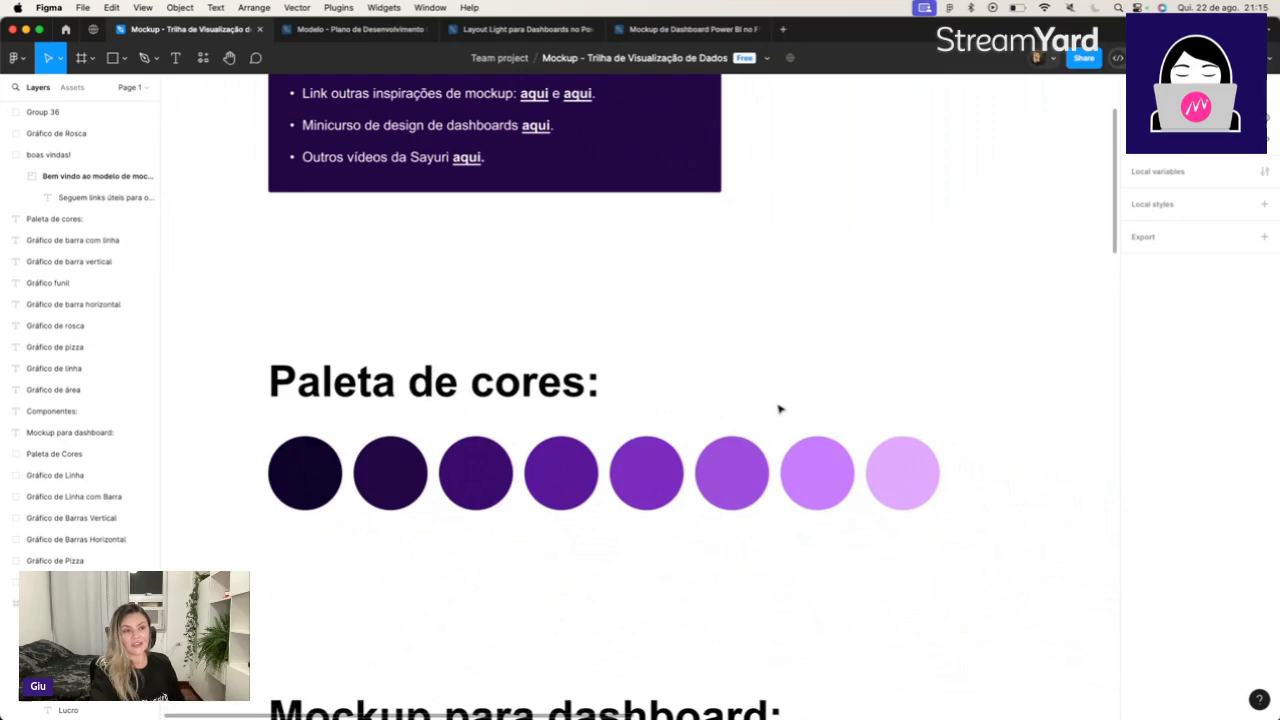
pyautogui.scroll(-10, 779, 409)
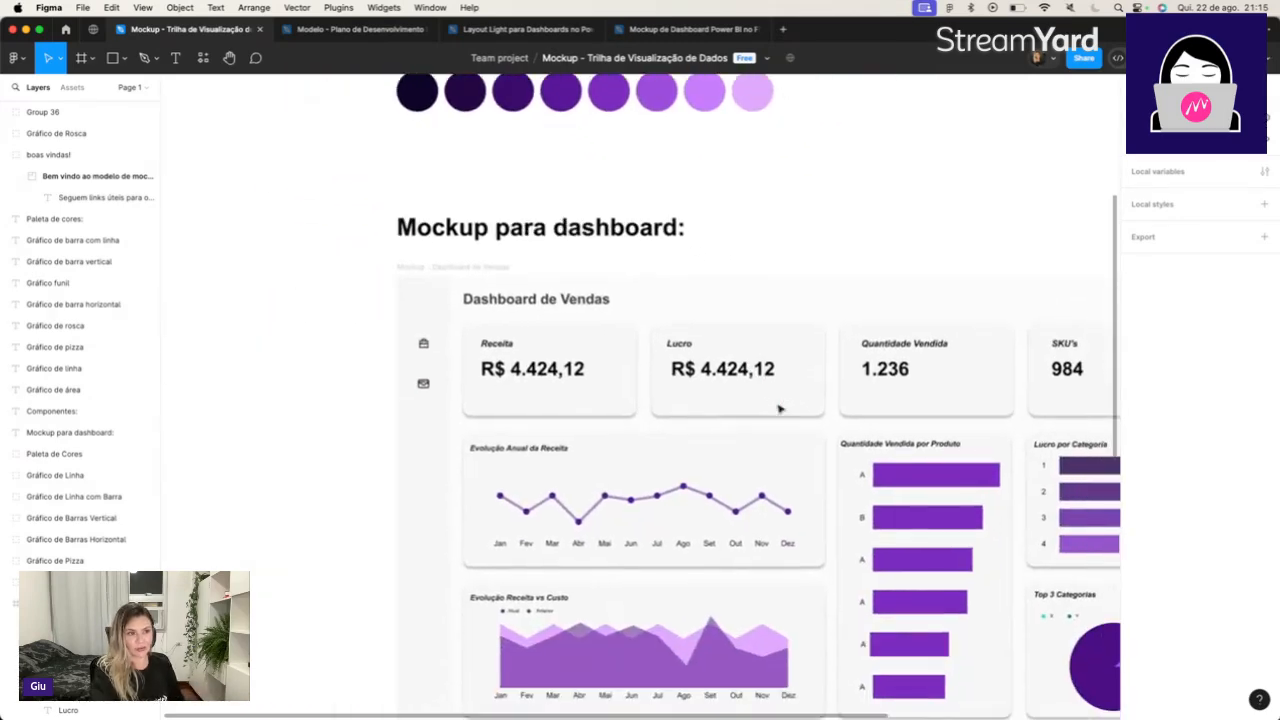
# Open the blue palette option's link from the useful links on the welcome card.
pyautogui.scroll(10, 779, 409)
pyautogui.scroll(6, 779, 409)
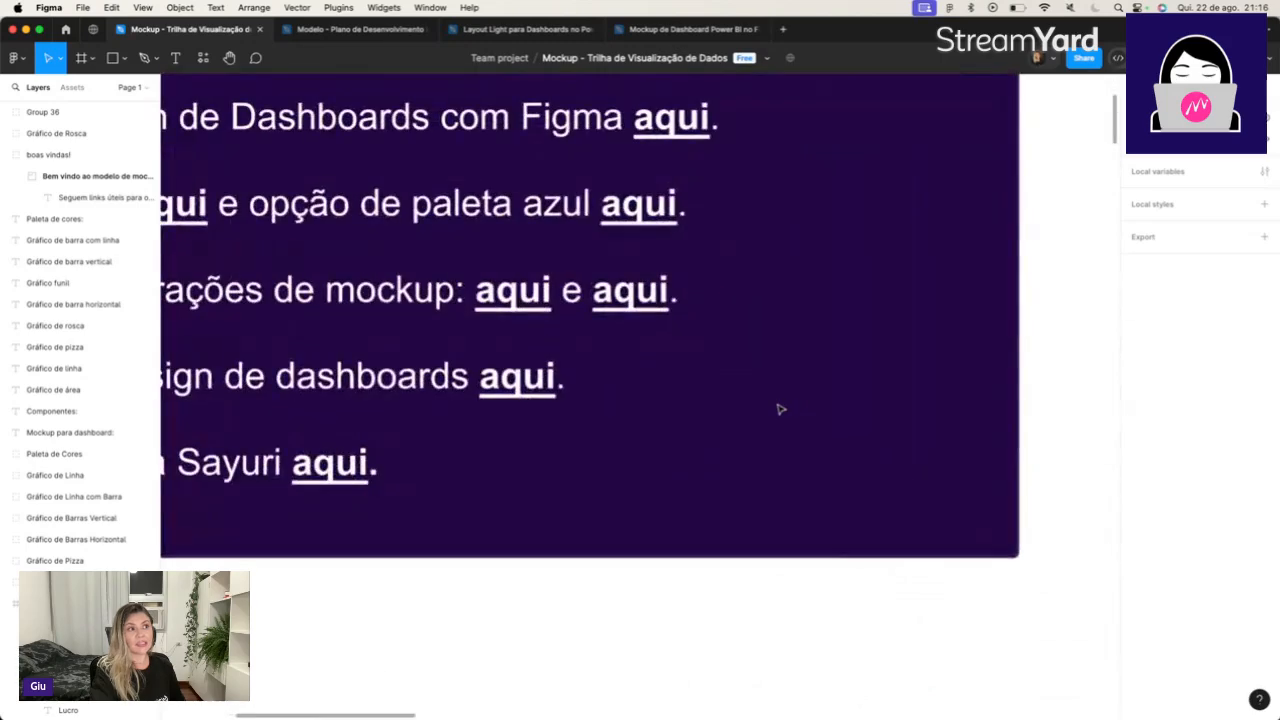
pyautogui.scroll(-5, 779, 409)
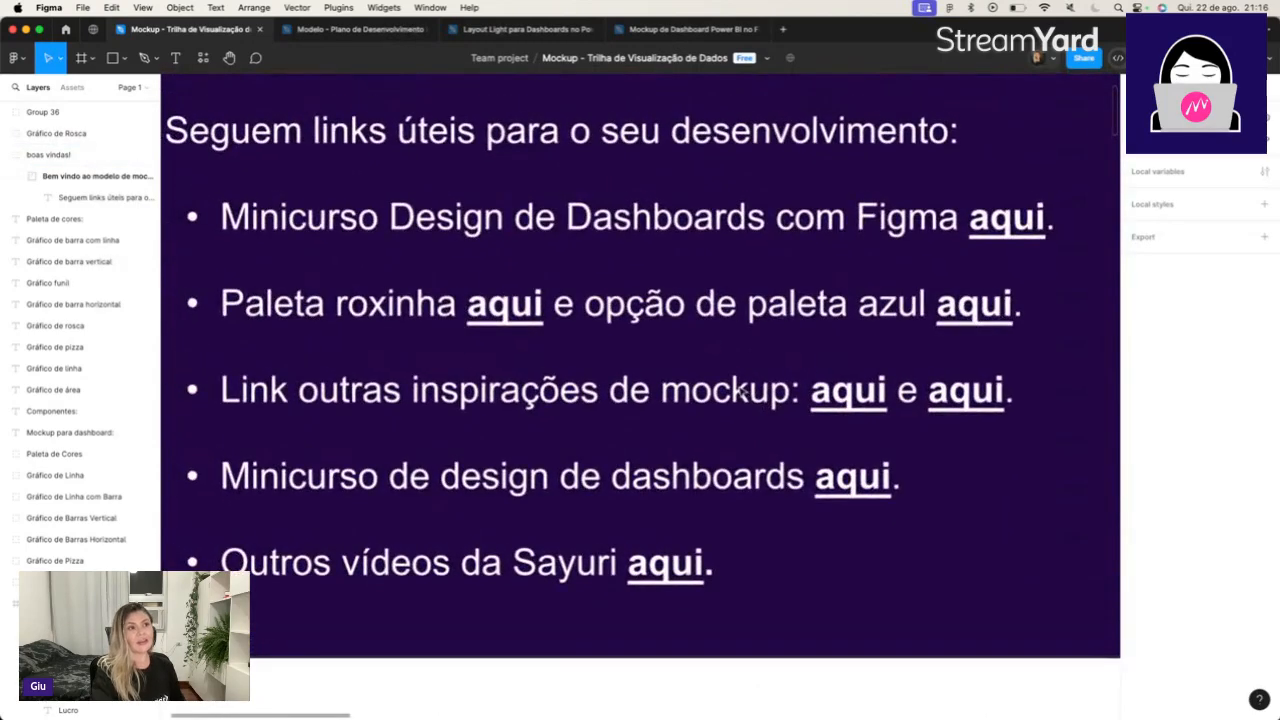
pyautogui.scroll(1, 740, 391)
pyautogui.click(740, 385)
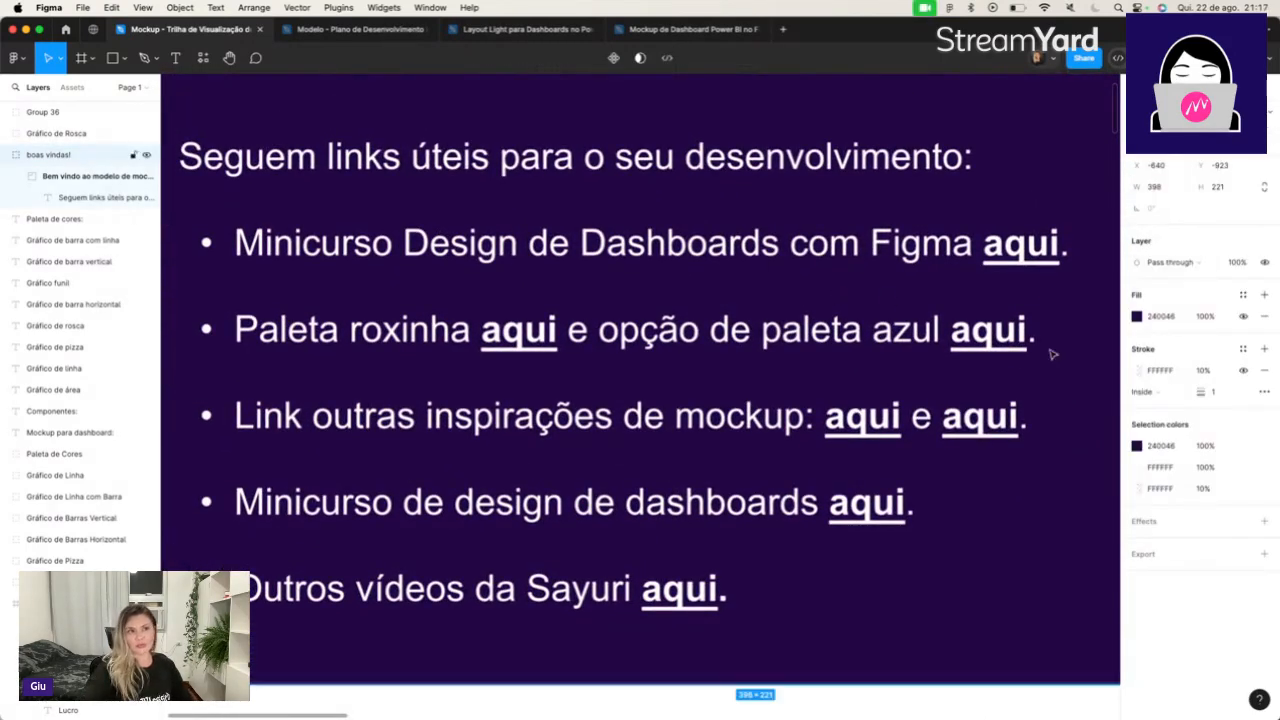
pyautogui.doubleClick(1000, 332)
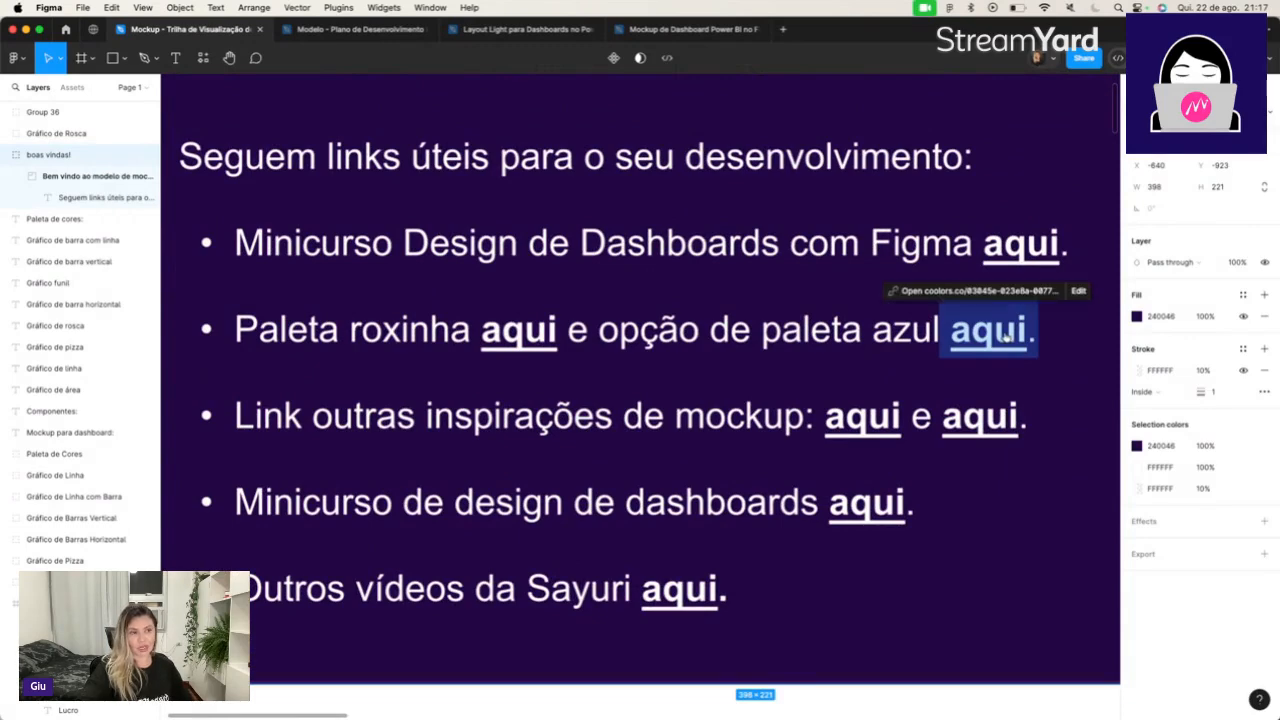
pyautogui.click(1006, 339)
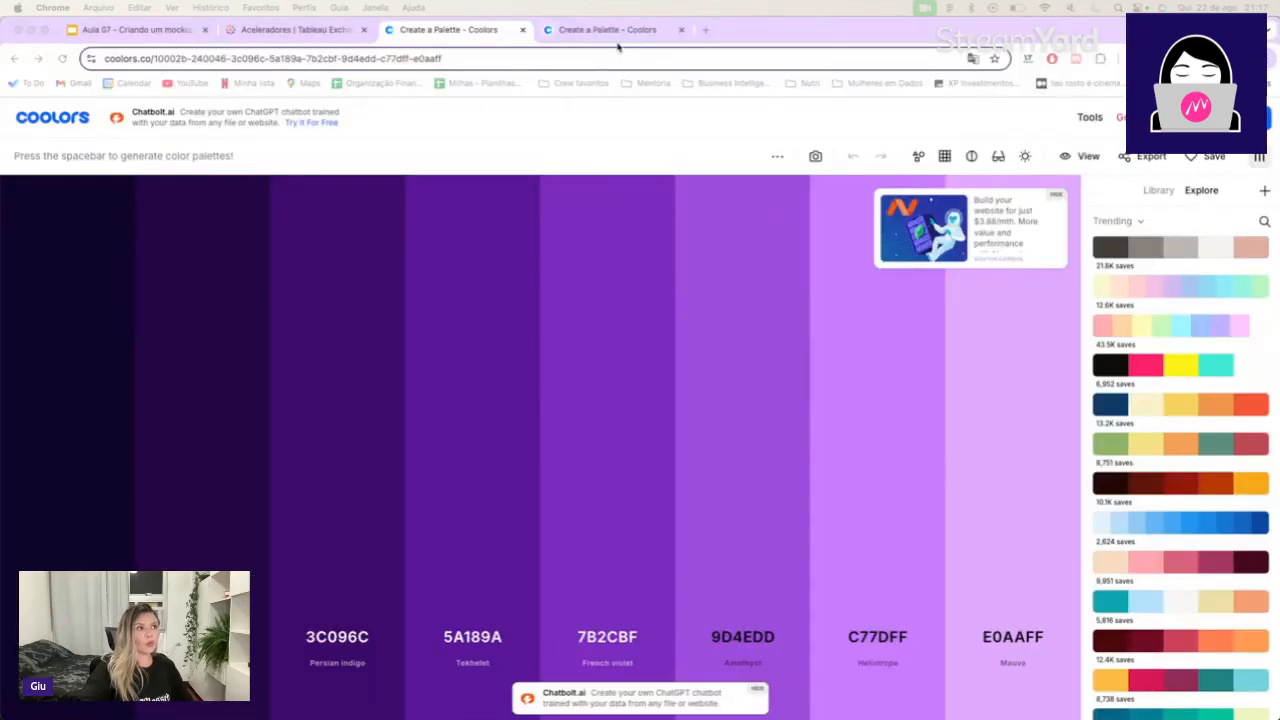
# Compare the blue and purple palettes in Coolors, ending on the blue one.
pyautogui.click(621, 31)
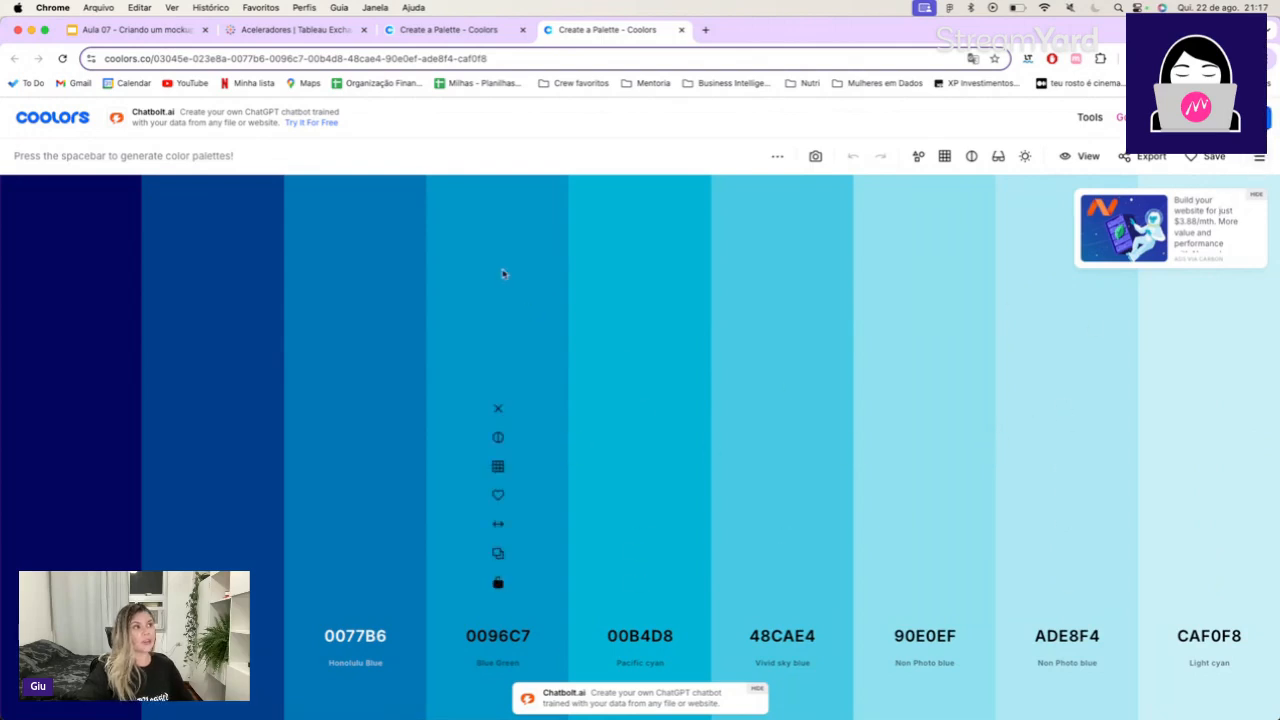
pyautogui.click(430, 37)
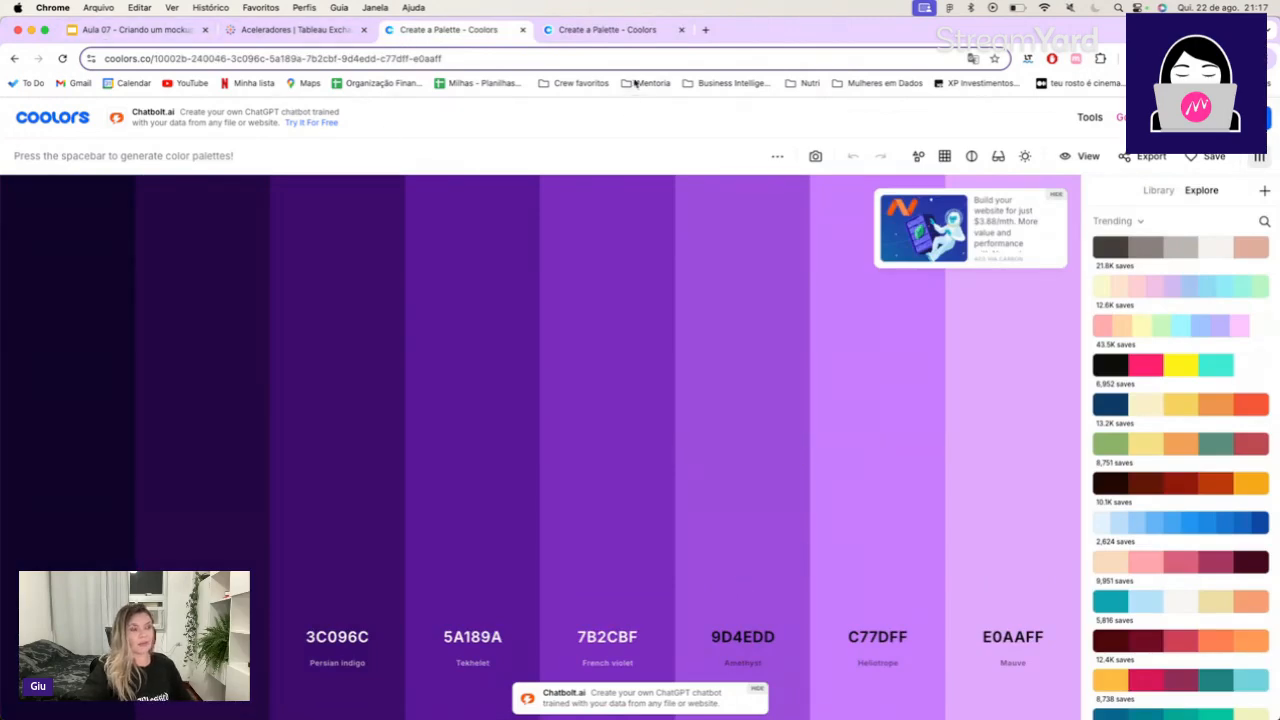
pyautogui.press('super+Tab')
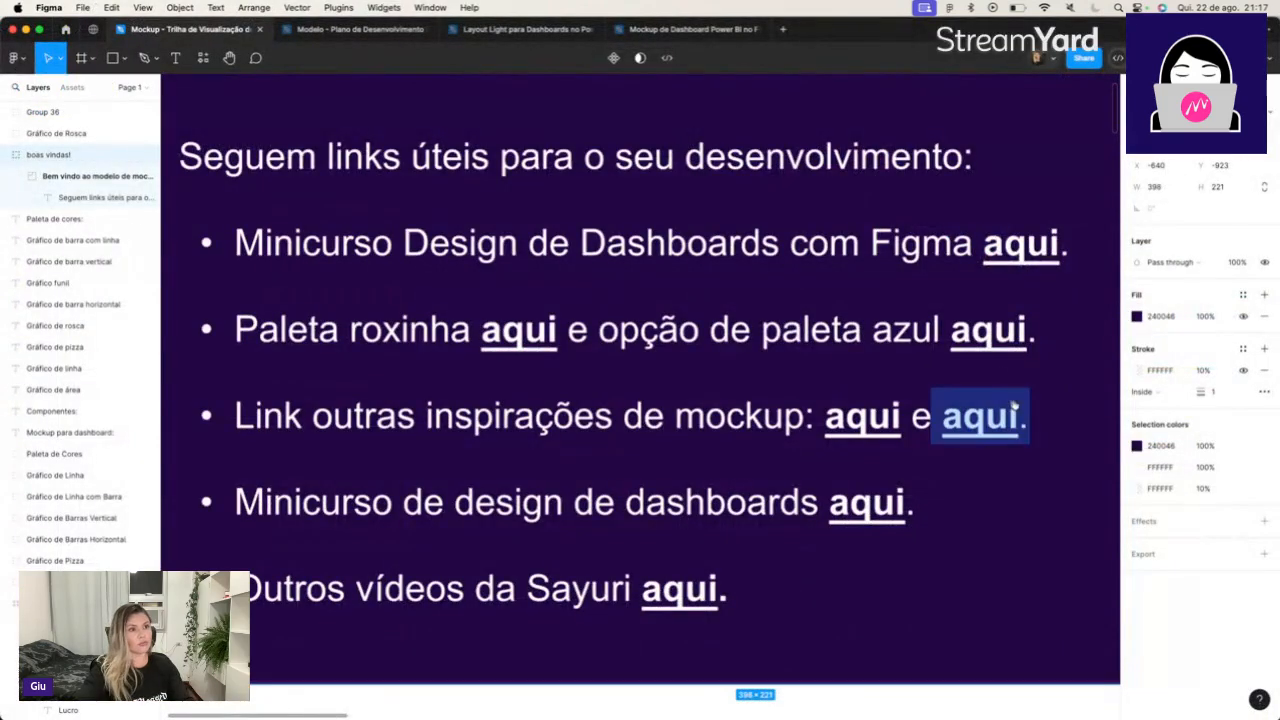
pyautogui.press('super+Tab')
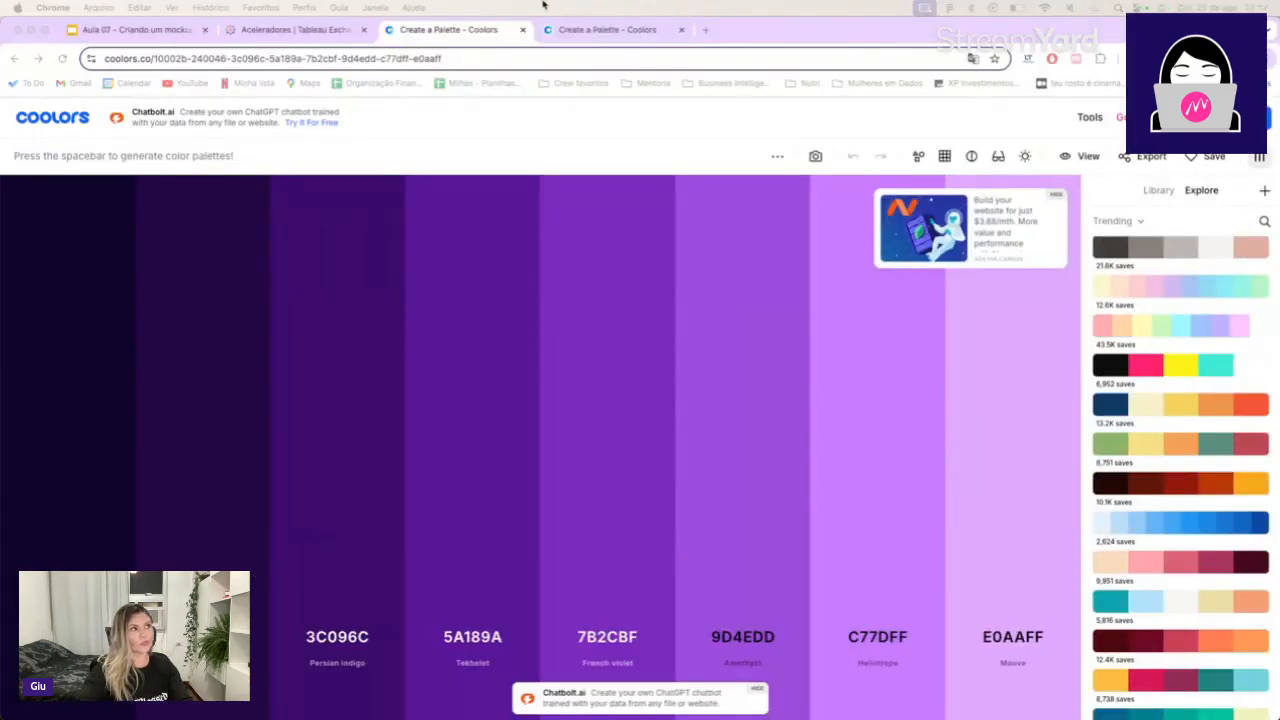
pyautogui.click(629, 29)
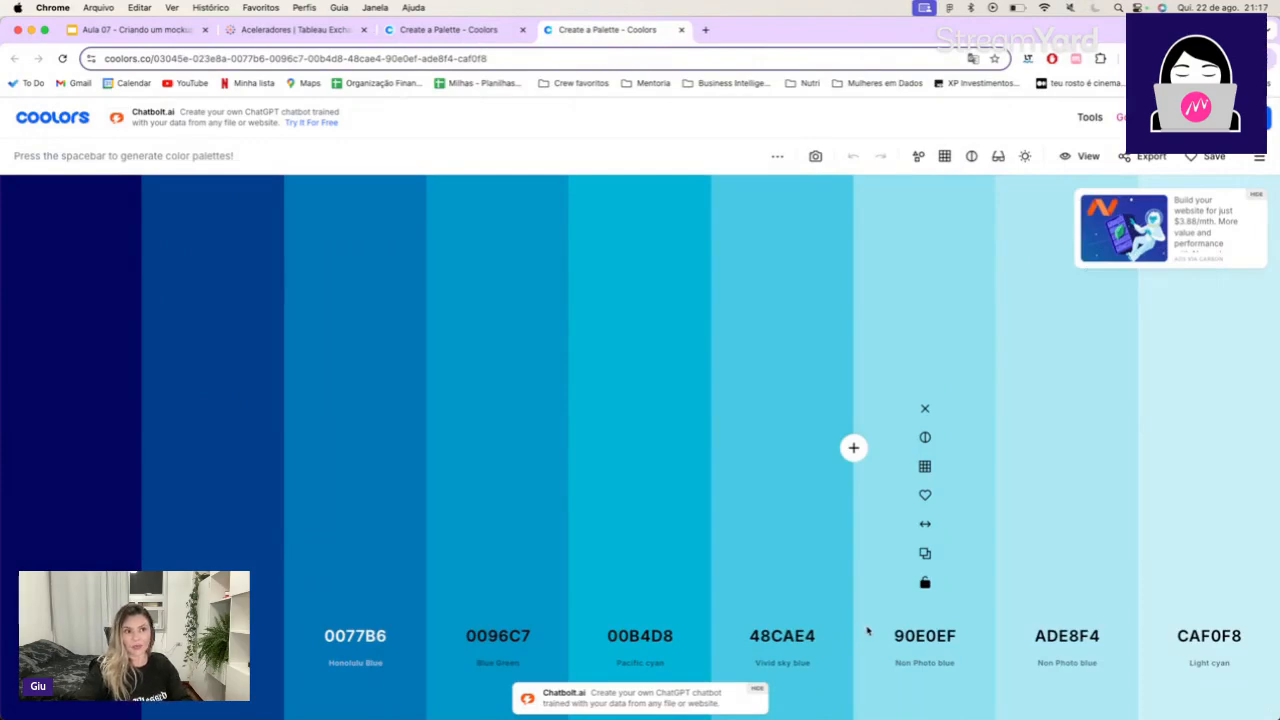
# Show the palette sidebar beside the blue palette and list the trending palettes to explore.
pyautogui.click(1258, 160)
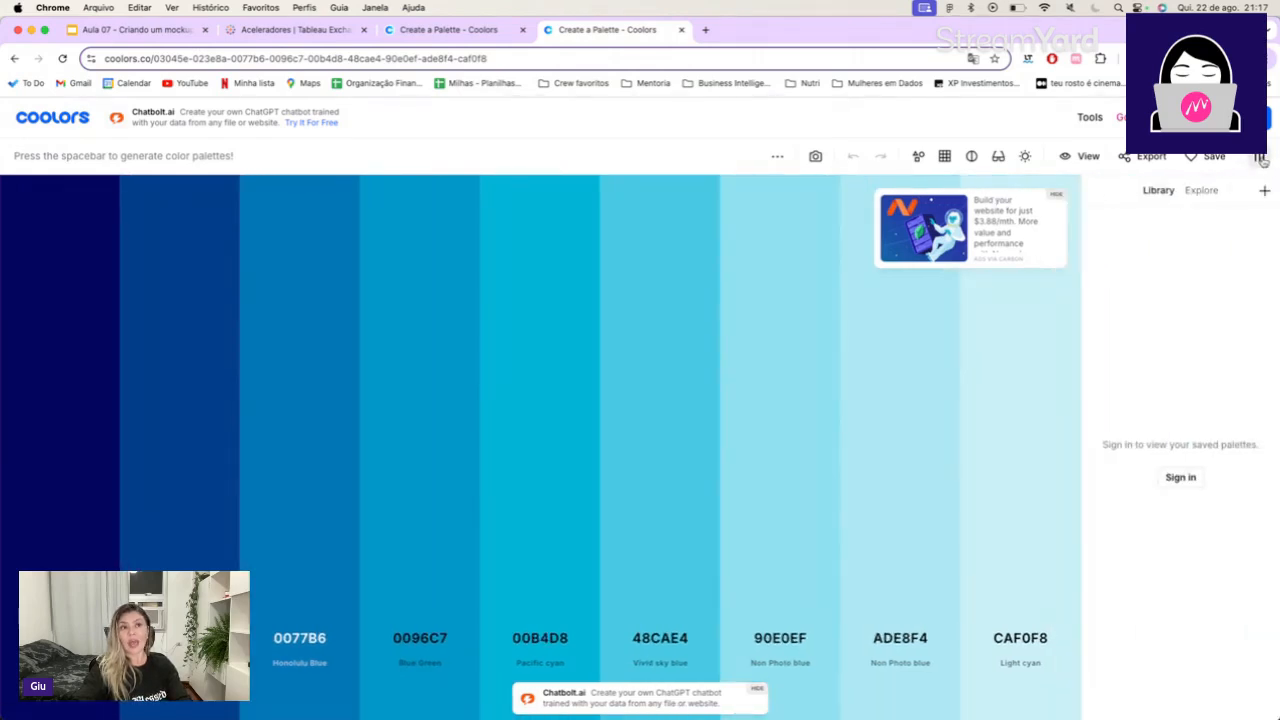
pyautogui.click(1260, 160)
pyautogui.click(1260, 160)
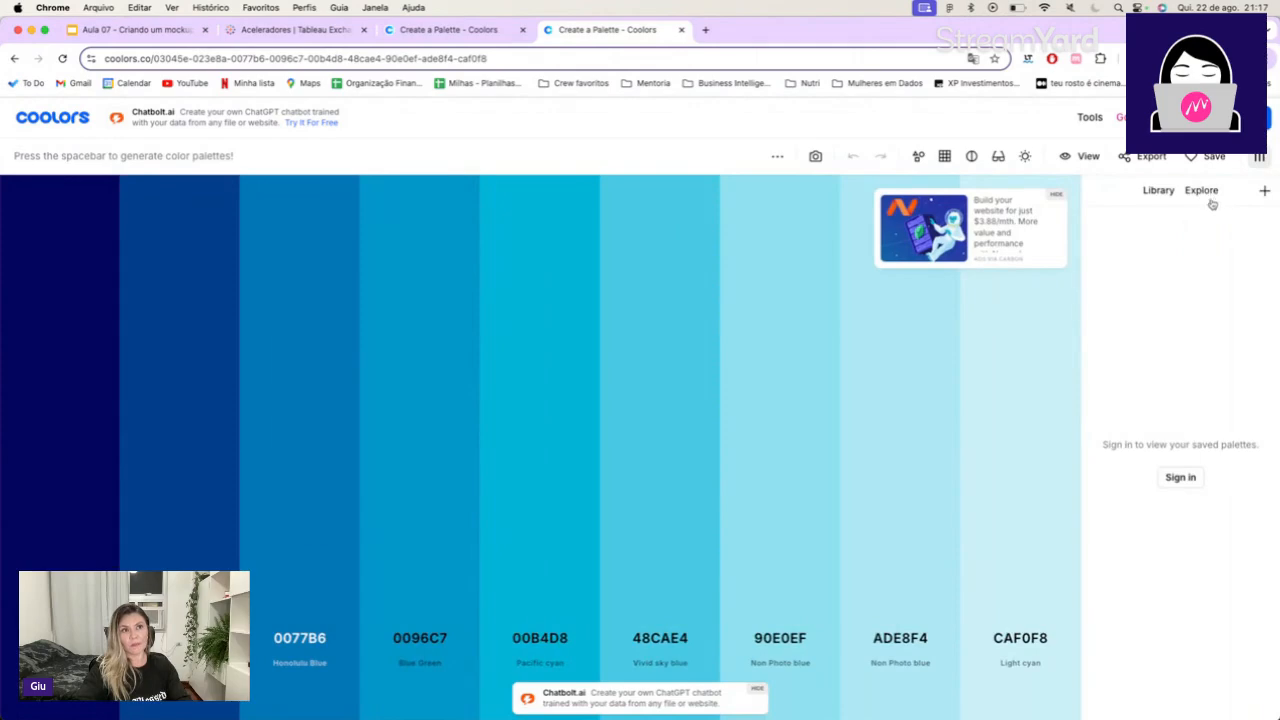
pyautogui.click(1205, 195)
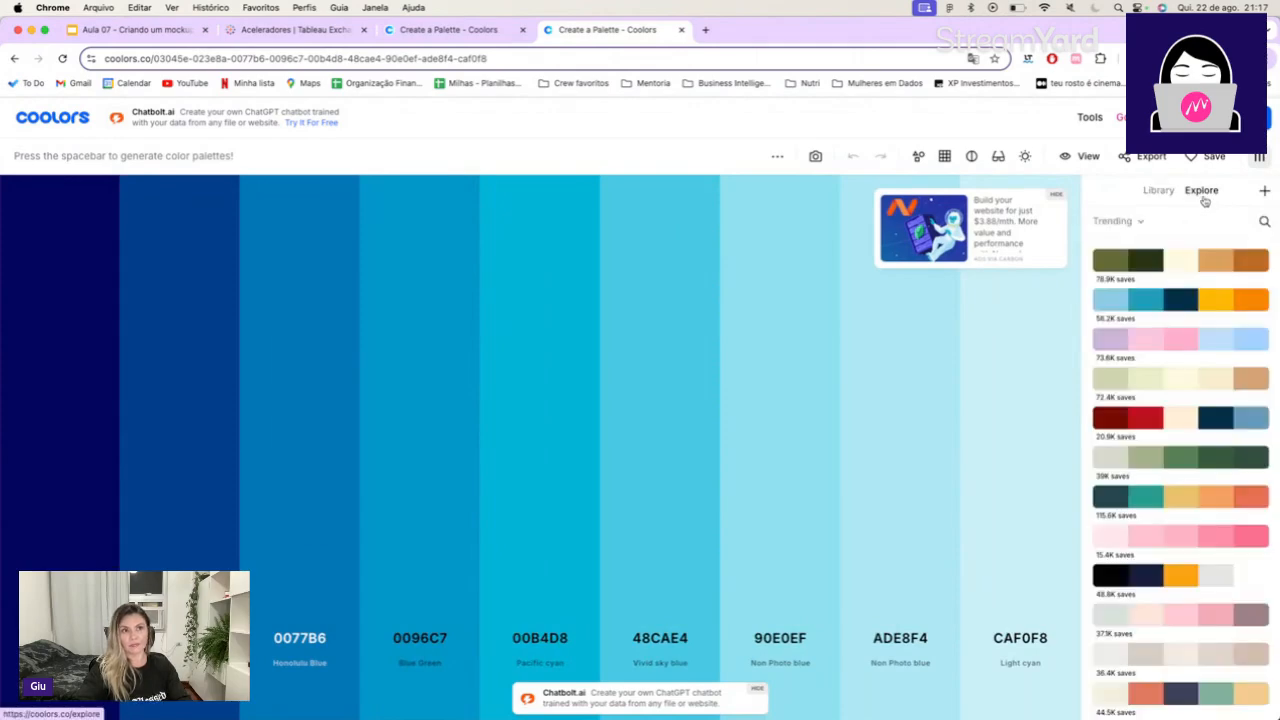
# Browse the trending palettes and load the grey palette that runs from near white to 212529.
pyautogui.scroll(-10, 1209, 356)
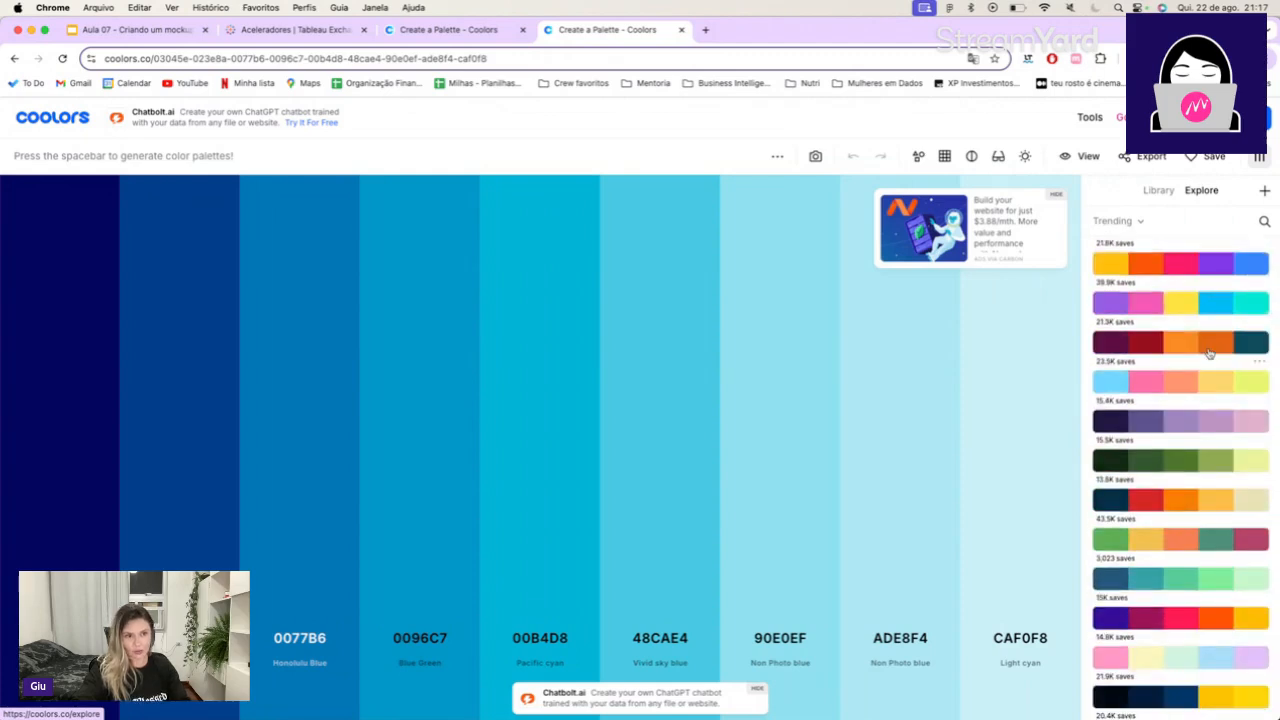
pyautogui.scroll(-3, 1209, 356)
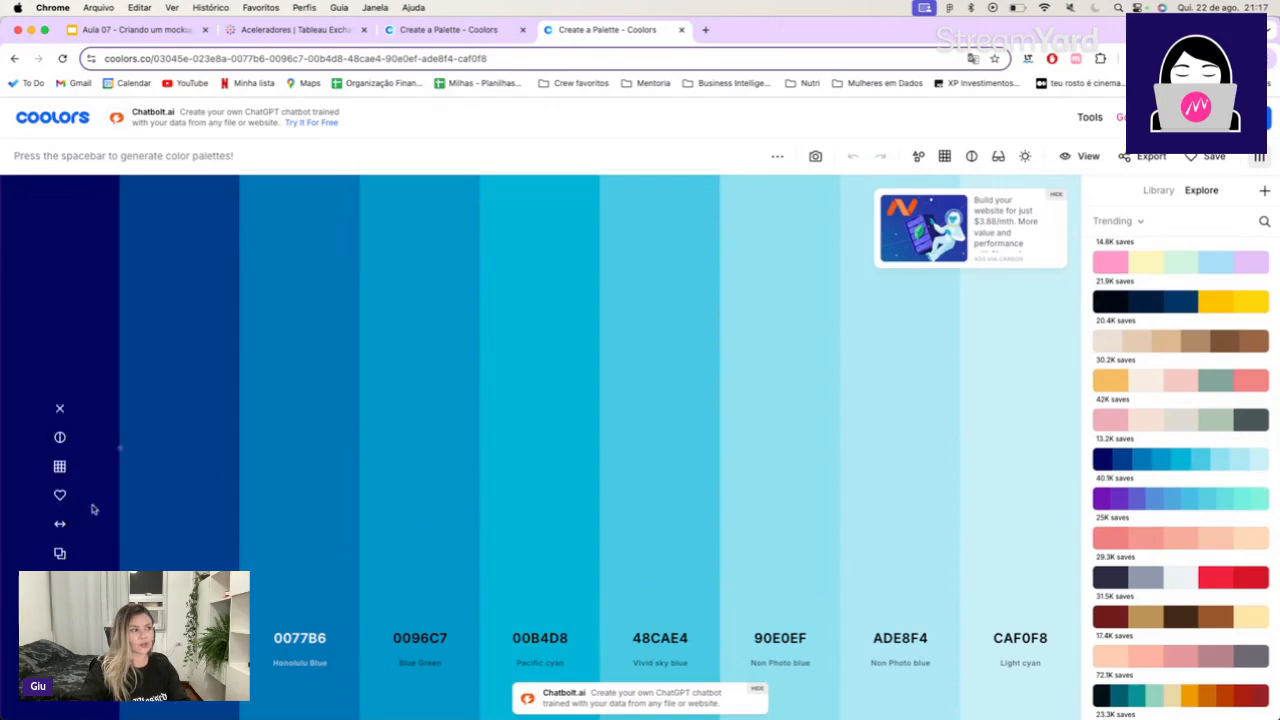
pyautogui.scroll(-3, 1202, 450)
pyautogui.scroll(-2, 1202, 450)
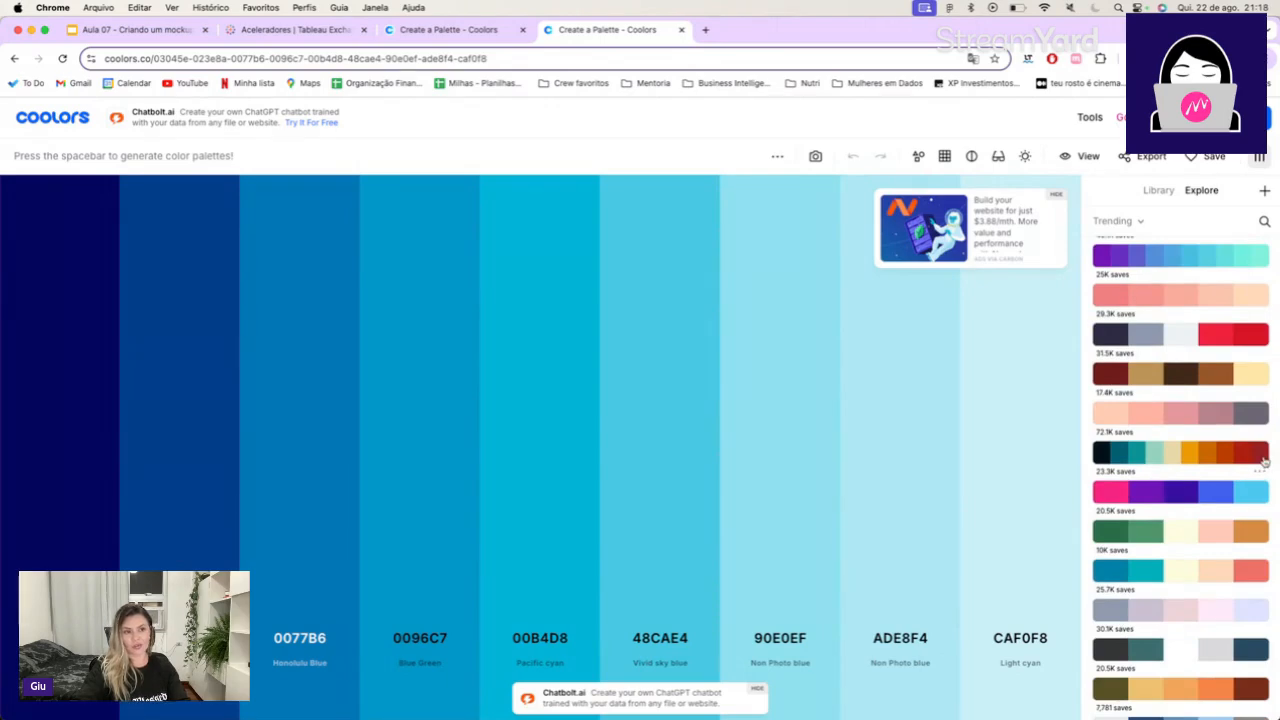
pyautogui.scroll(-2, 1264, 460)
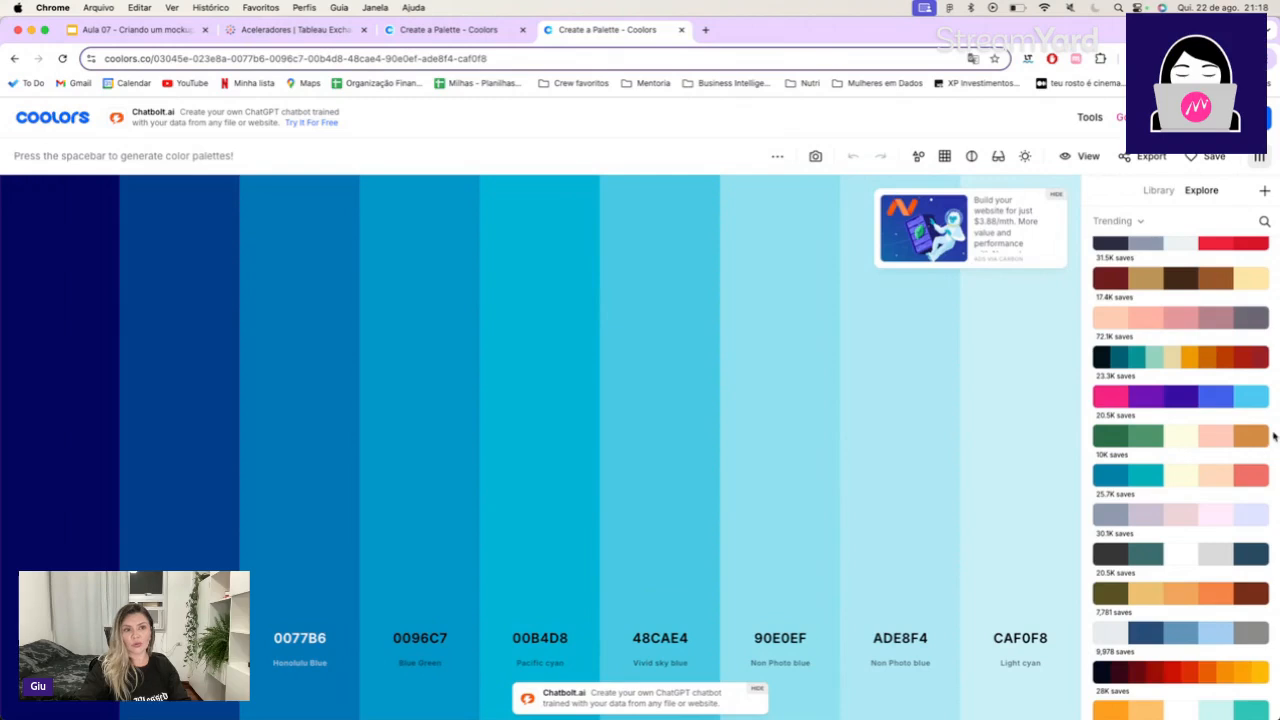
pyautogui.scroll(-5, 1250, 450)
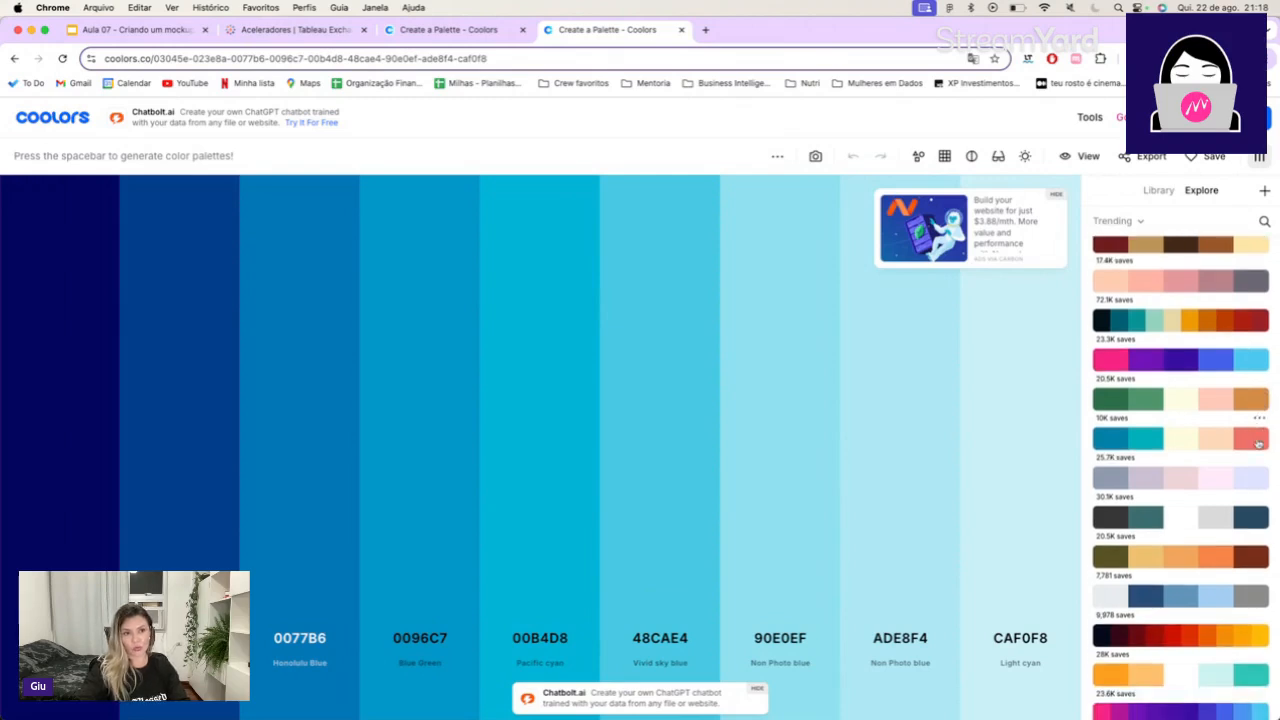
pyautogui.scroll(-2, 1235, 475)
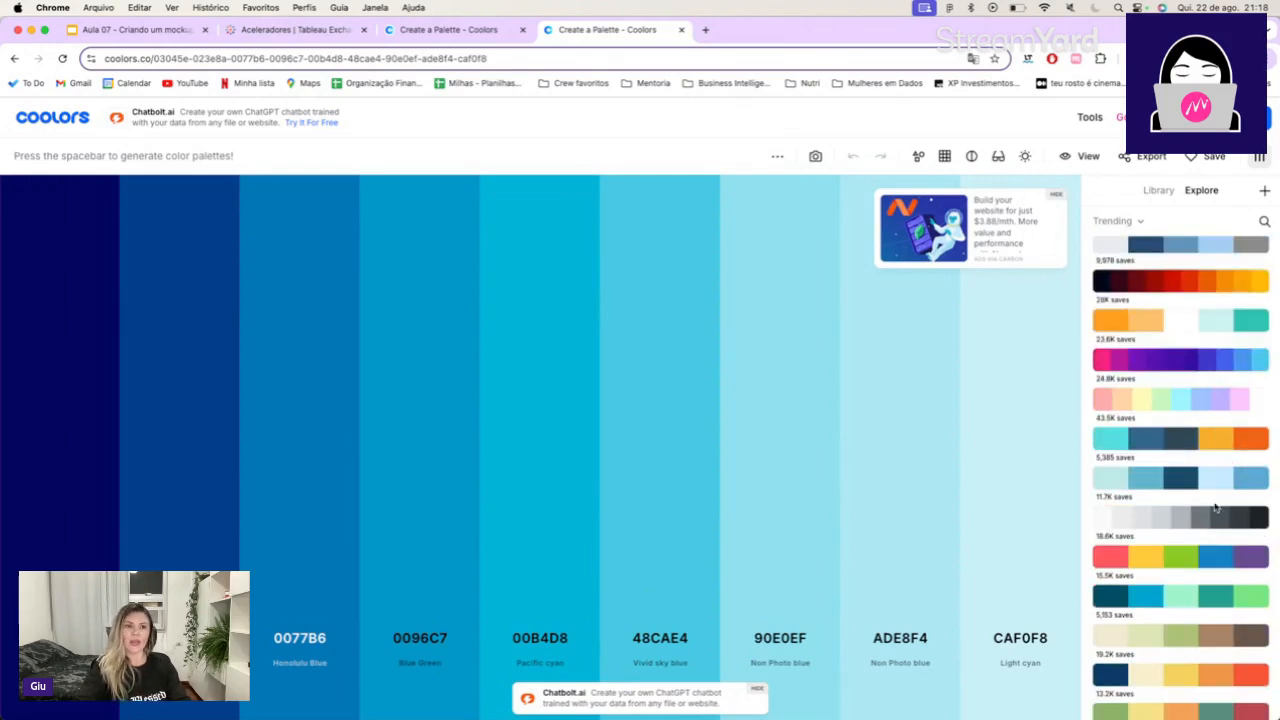
pyautogui.click(1215, 512)
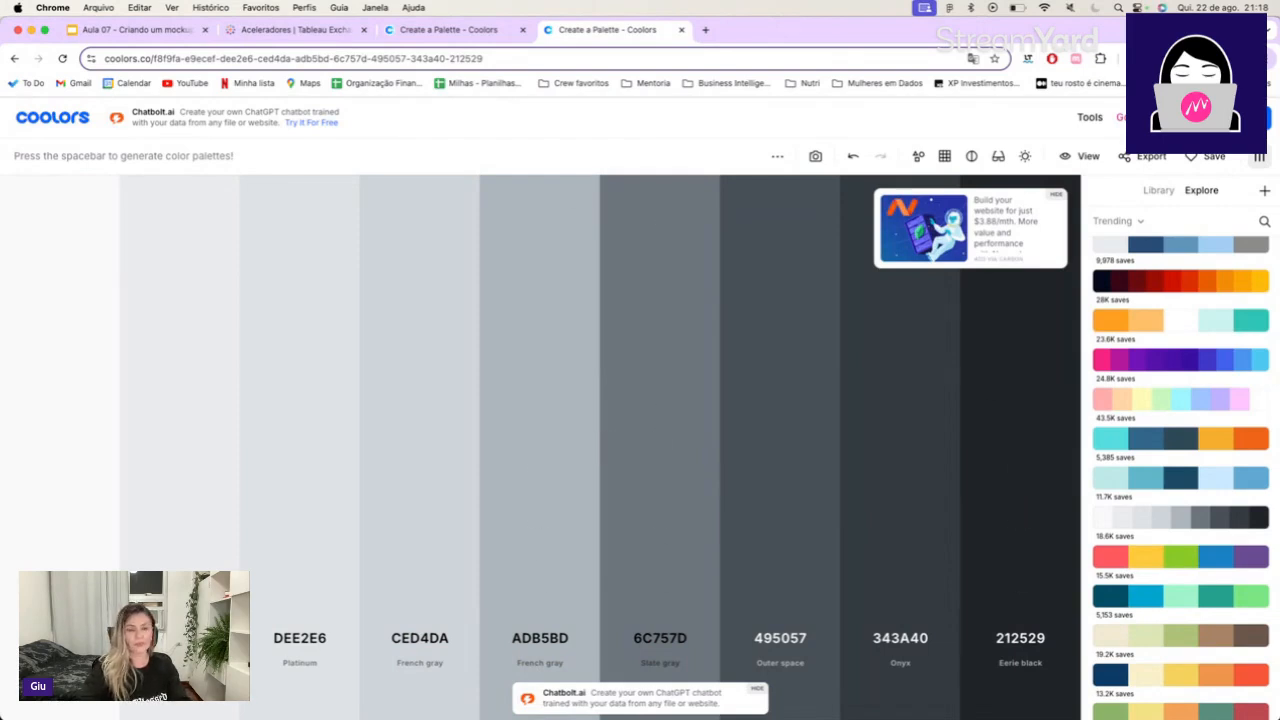
# Switch to Figma, close the "Modelo - Plano de Desenvolvimento" file and open the "Layout Light para Dashboards" file.
pyautogui.press('super+Tab')
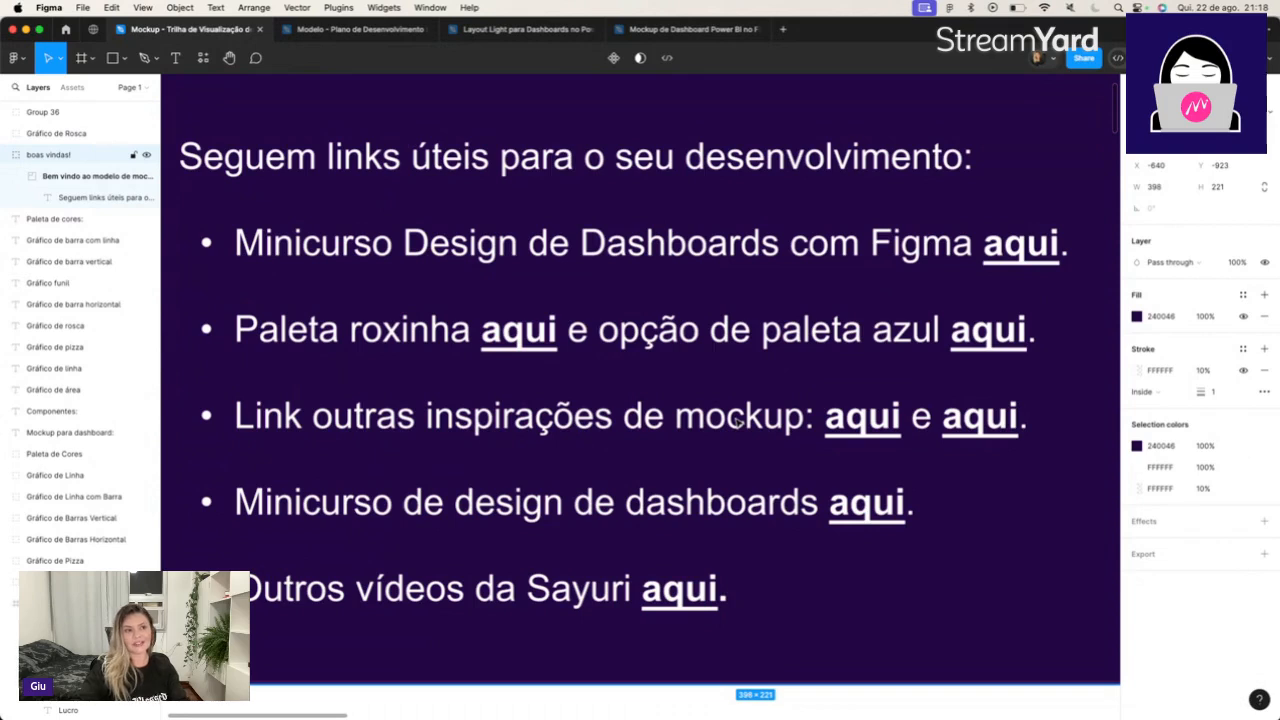
pyautogui.doubleClick(1025, 243)
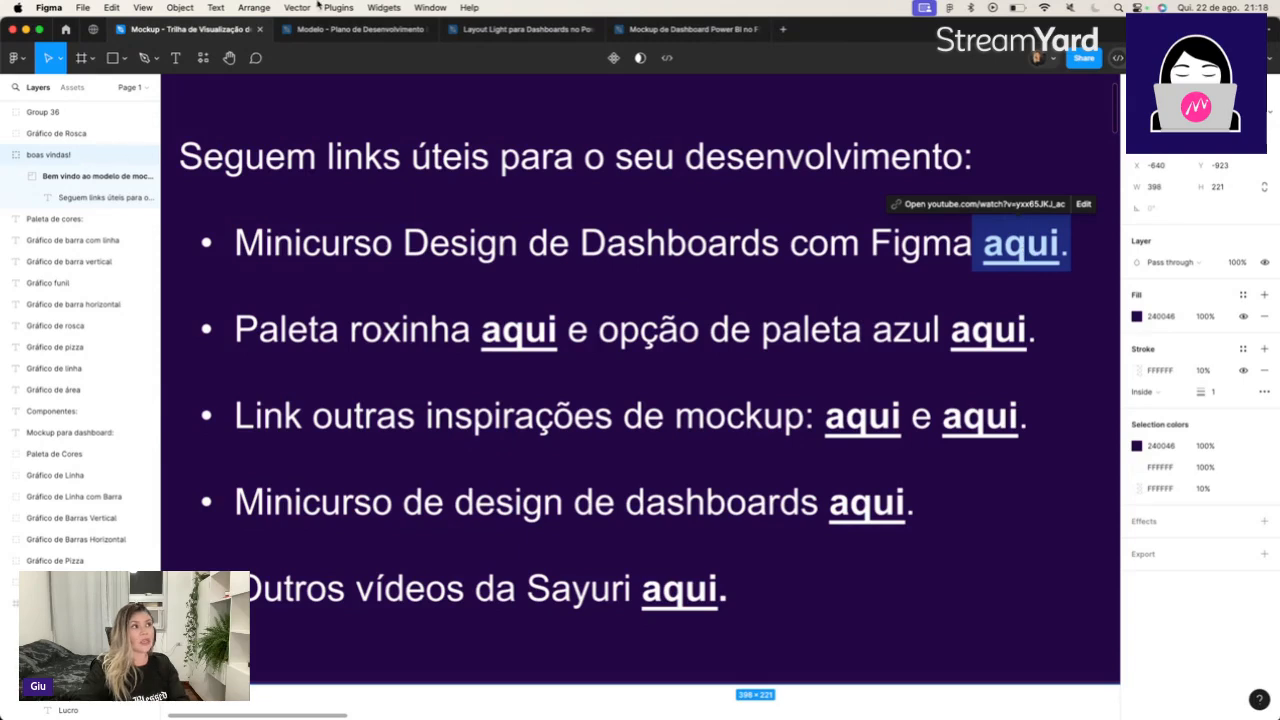
pyautogui.click(430, 32)
pyautogui.click(346, 36)
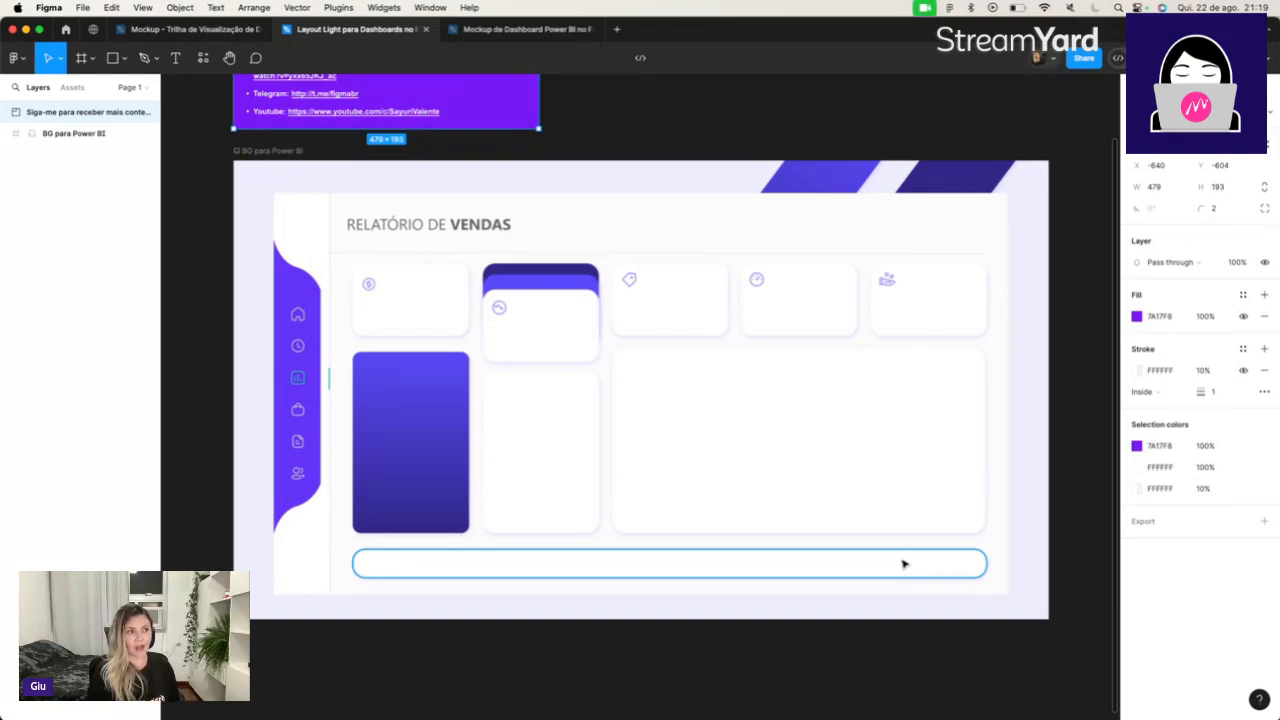
# Open the "Mockup de Dashboard Power BI" file and view its dark TV - 1 dashboard with nothing selected.
pyautogui.click(530, 29)
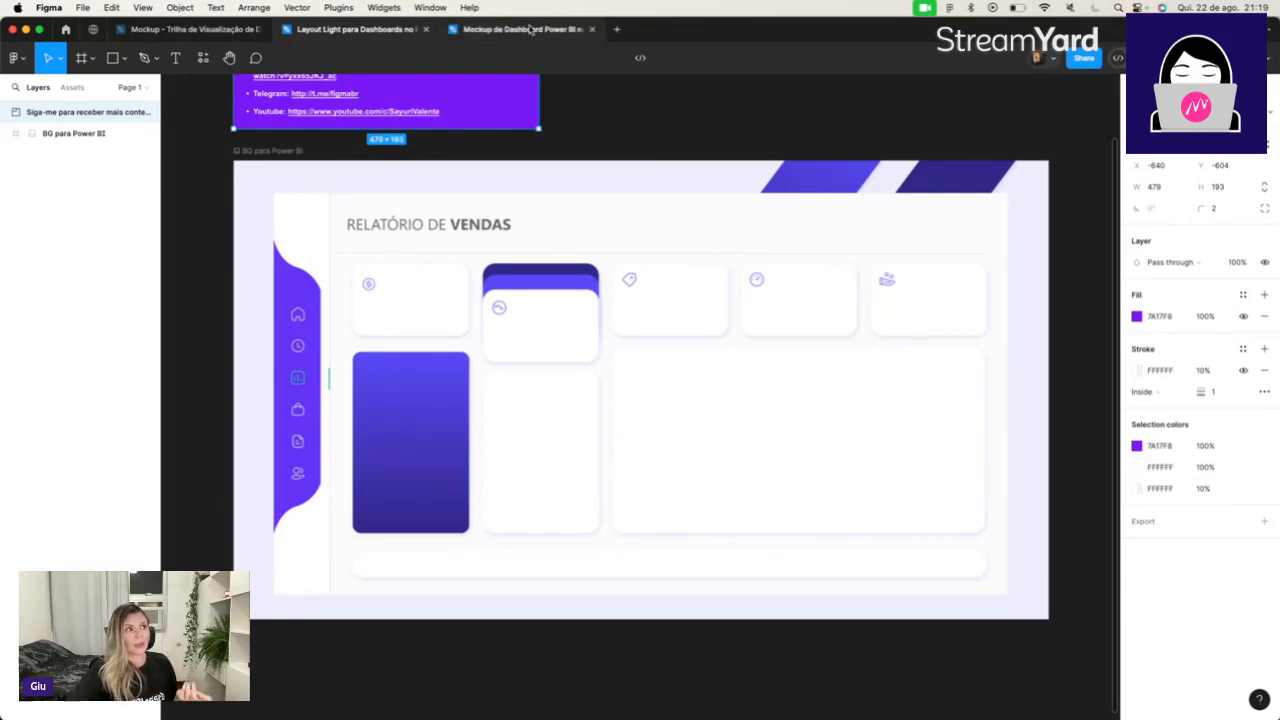
pyautogui.click(190, 29)
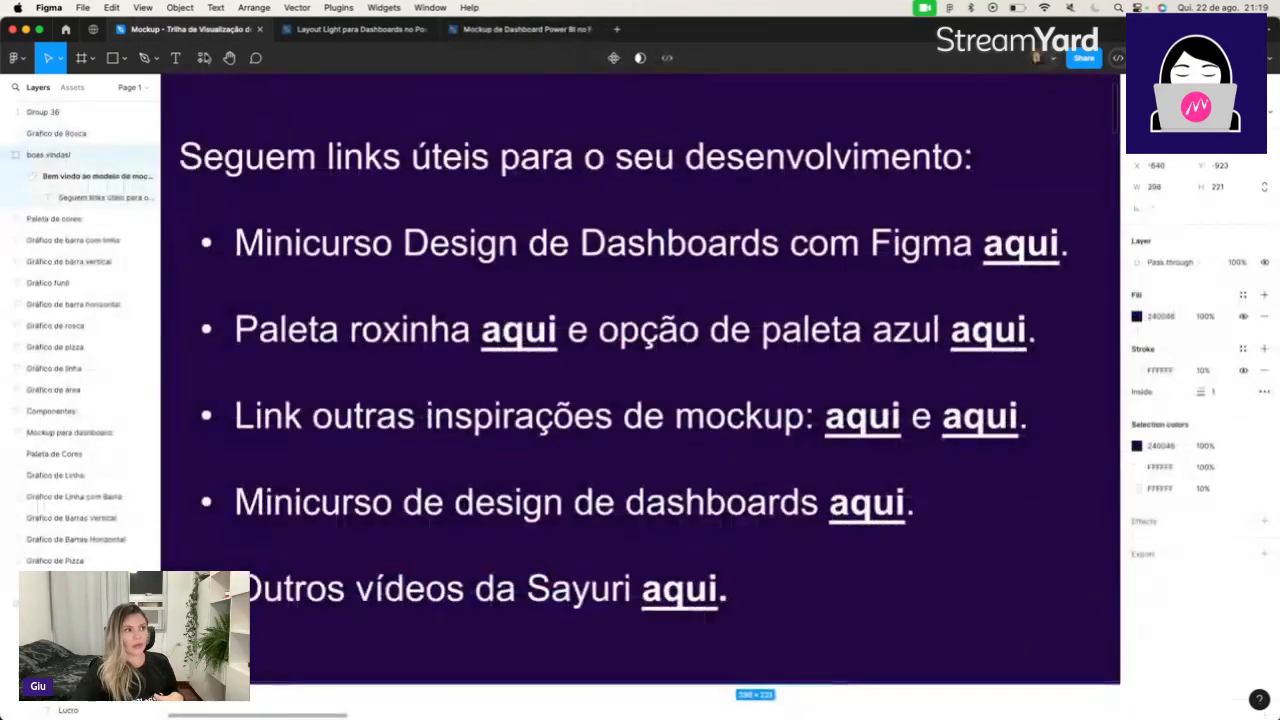
pyautogui.click(515, 29)
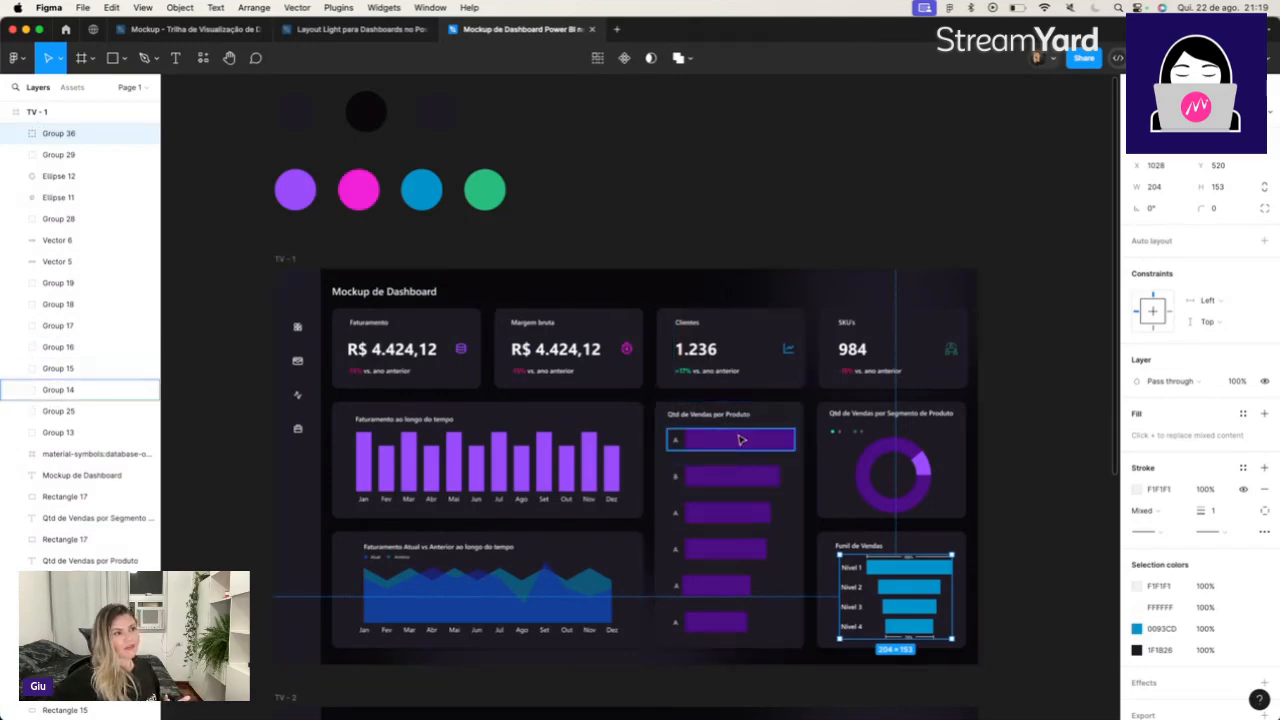
pyautogui.click(1037, 495)
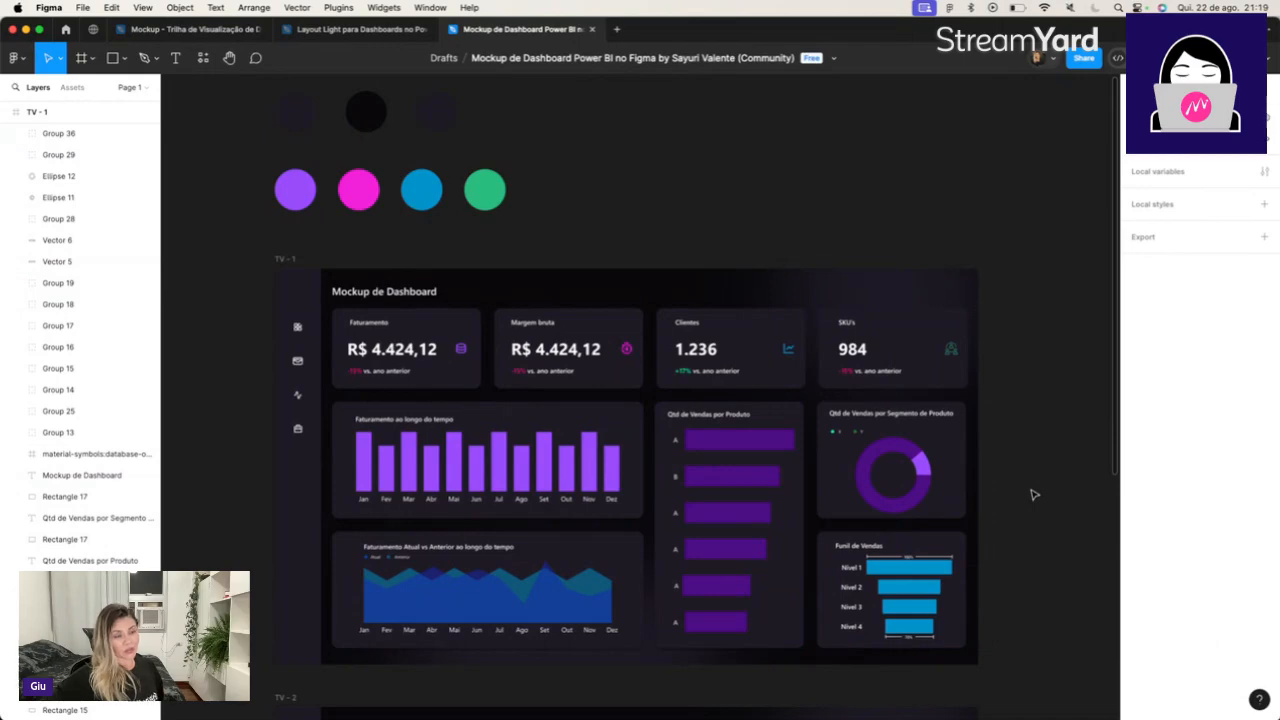
# Return to the "Mockup - Trilha de Visualização de Dados" file and examine its links, color palette and sales dashboard mockup.
pyautogui.click(190, 29)
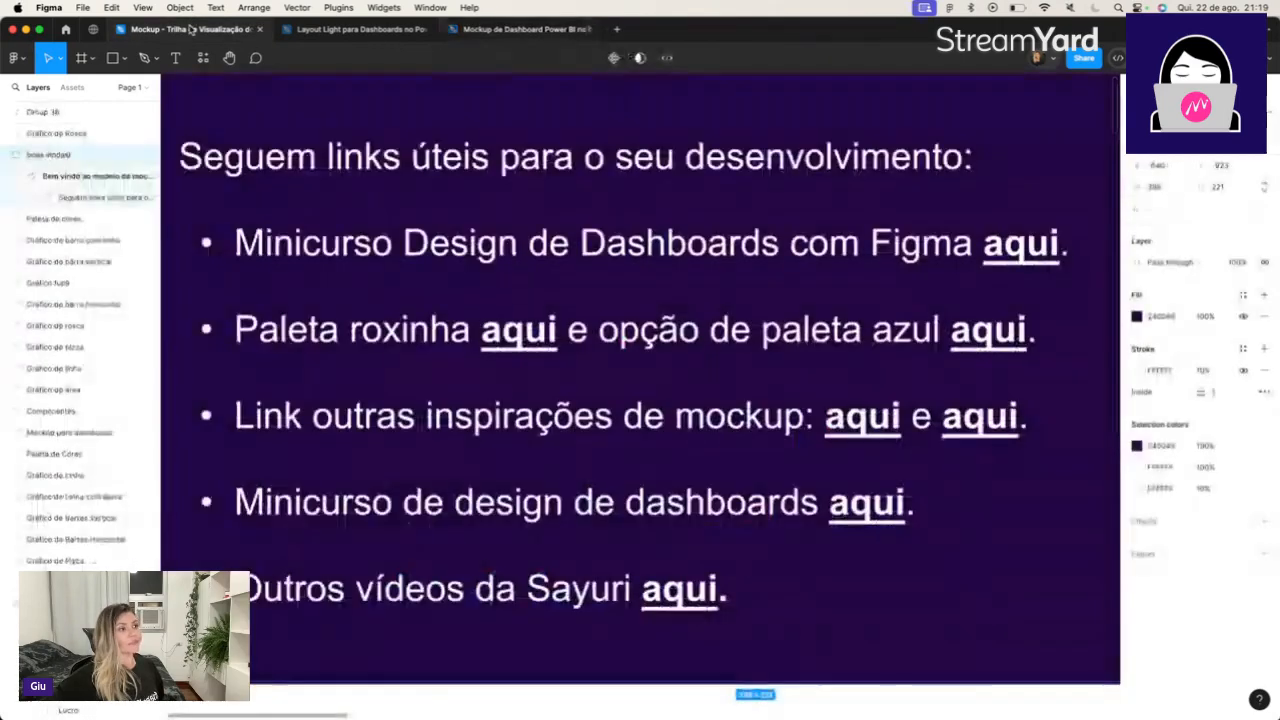
pyautogui.scroll(-3, 462, 279)
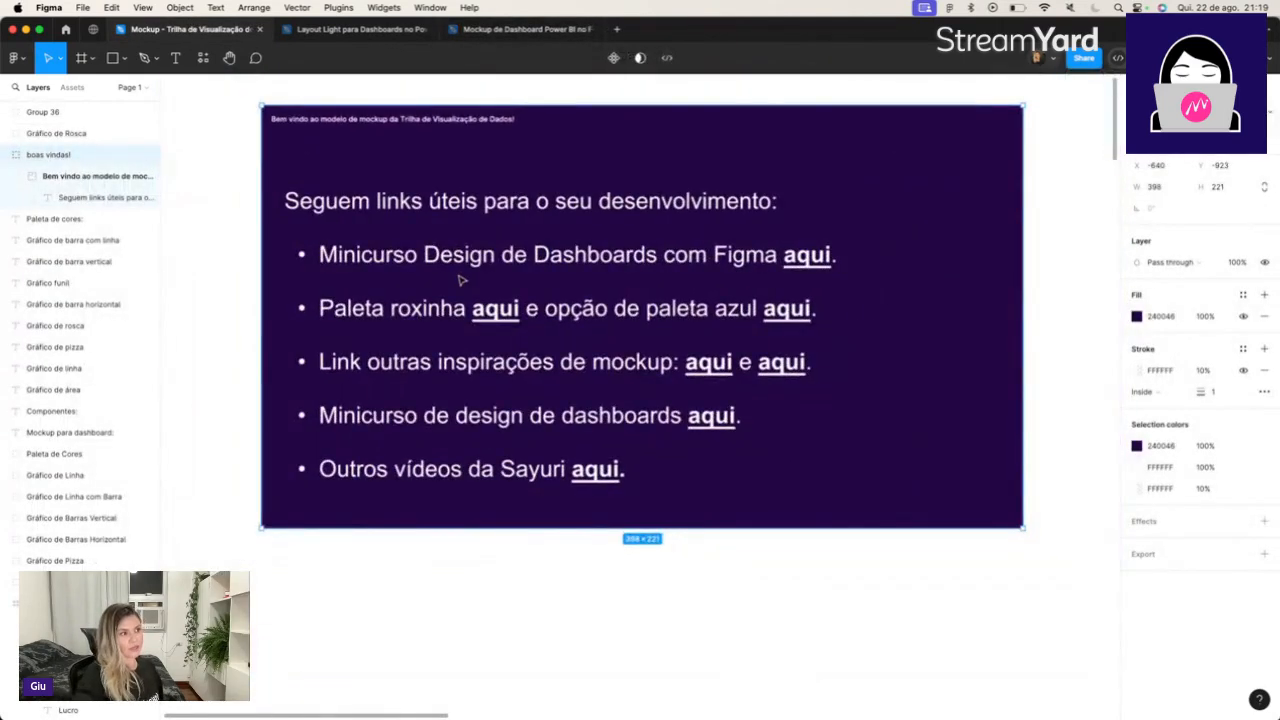
pyautogui.scroll(-10, 462, 279)
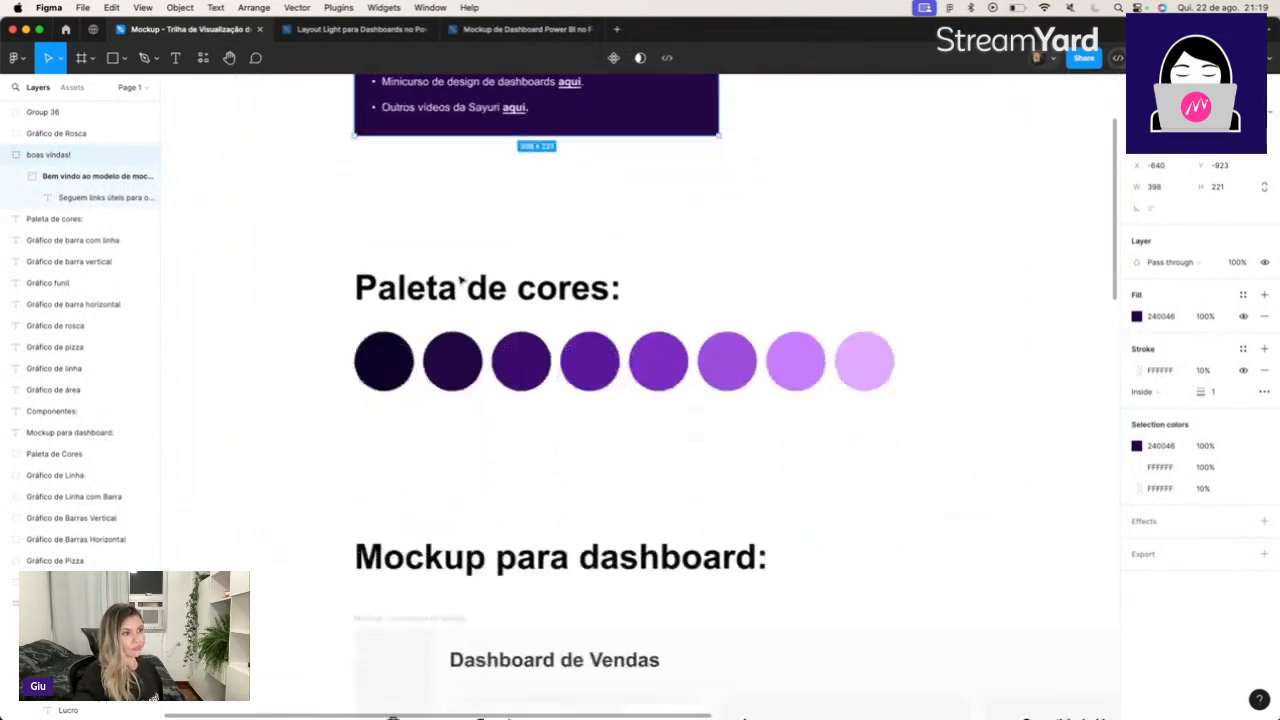
pyautogui.scroll(-5, 460, 280)
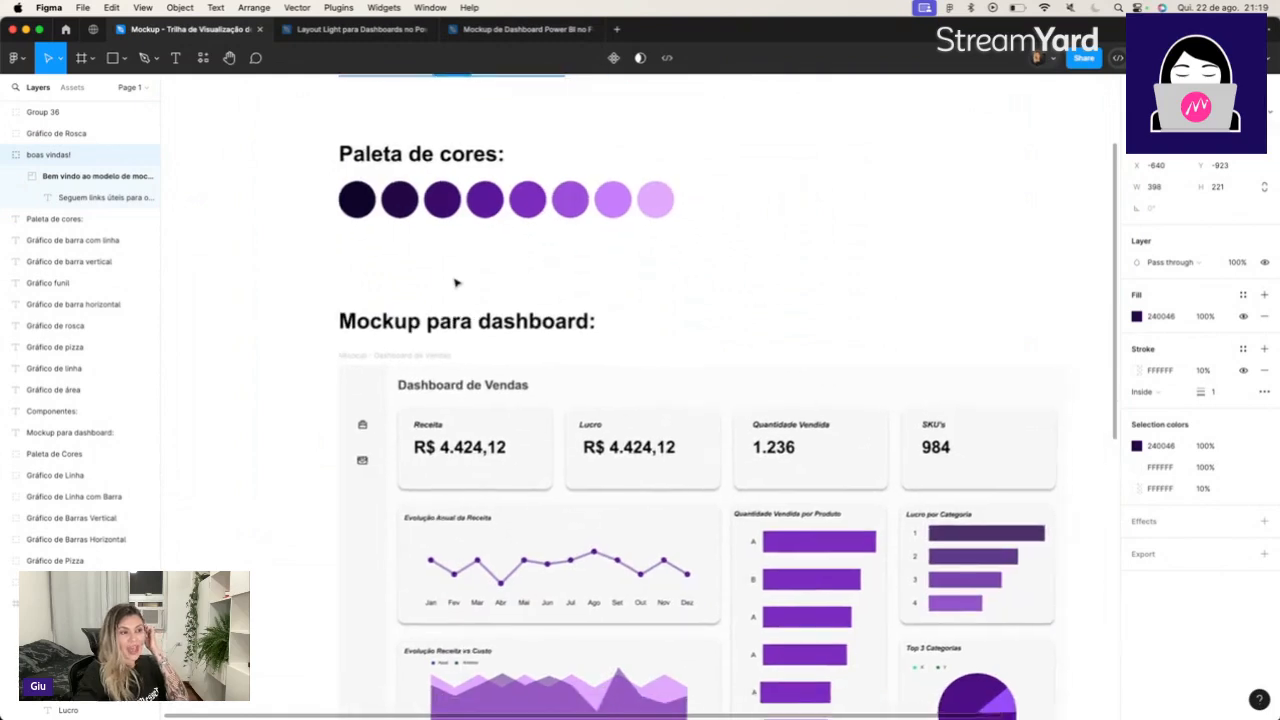
pyautogui.scroll(-3, 455, 283)
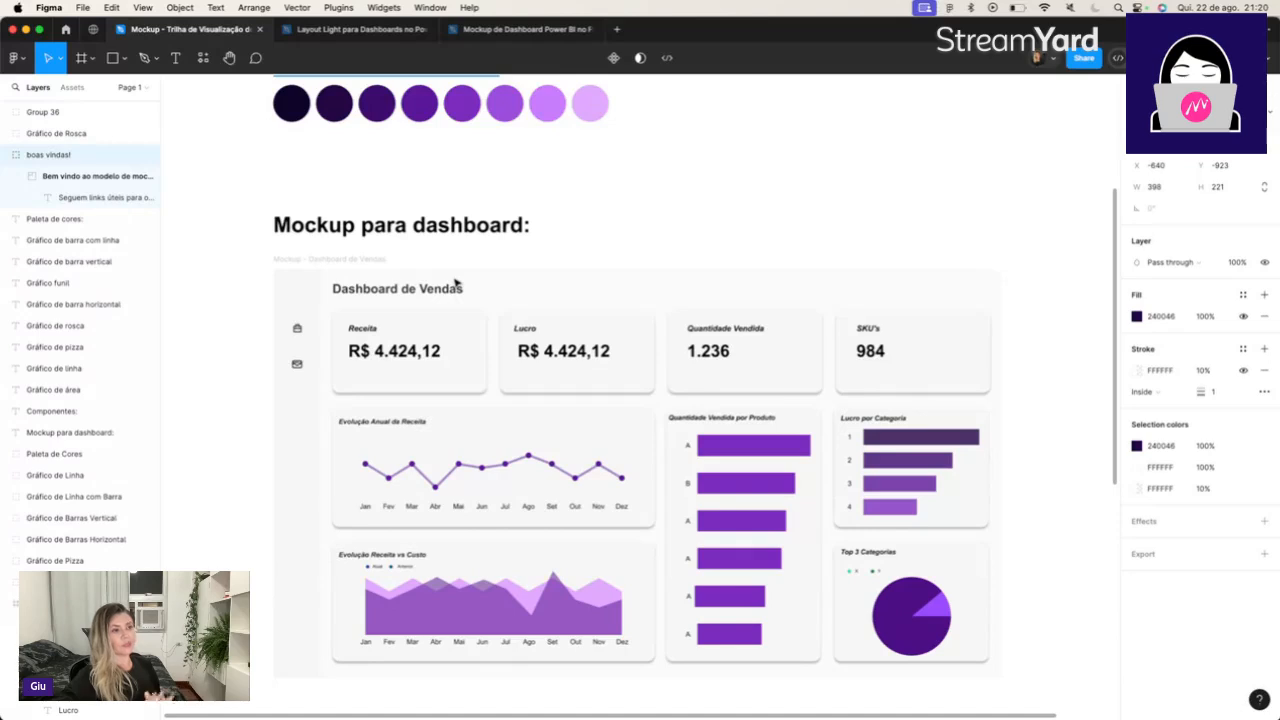
pyautogui.scroll(-5, 870, 200)
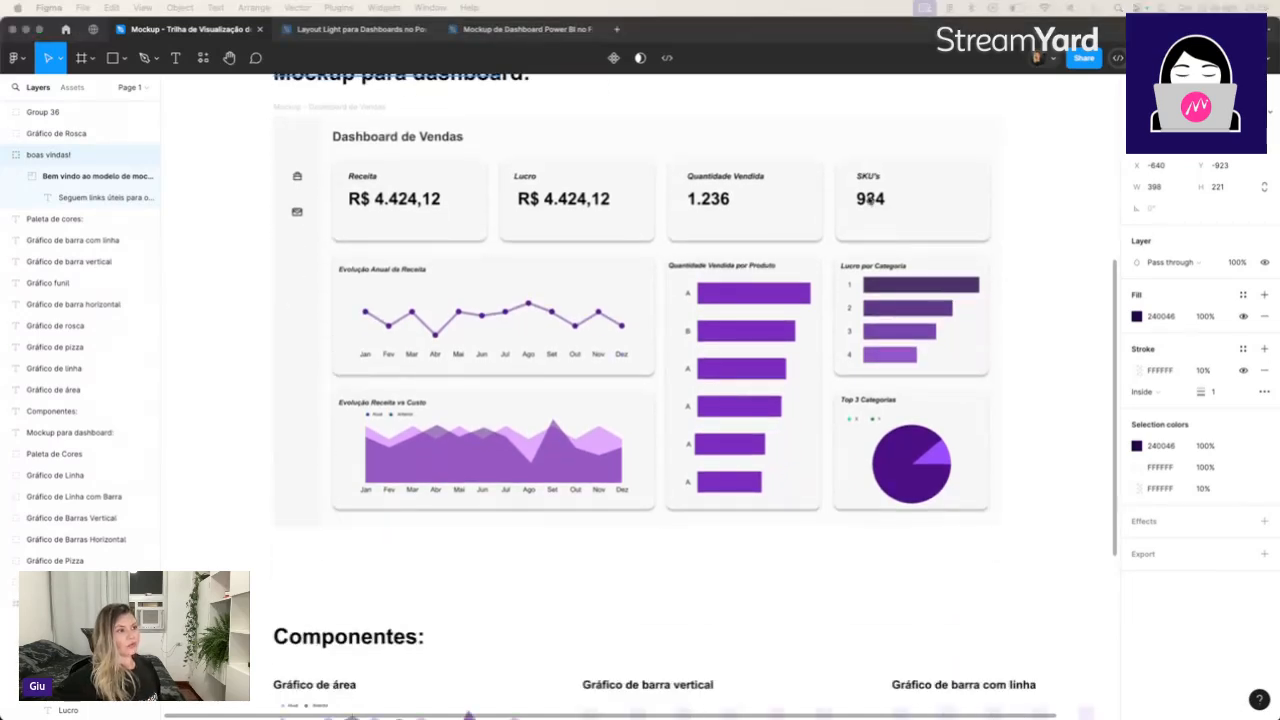
pyautogui.scroll(-4, 870, 200)
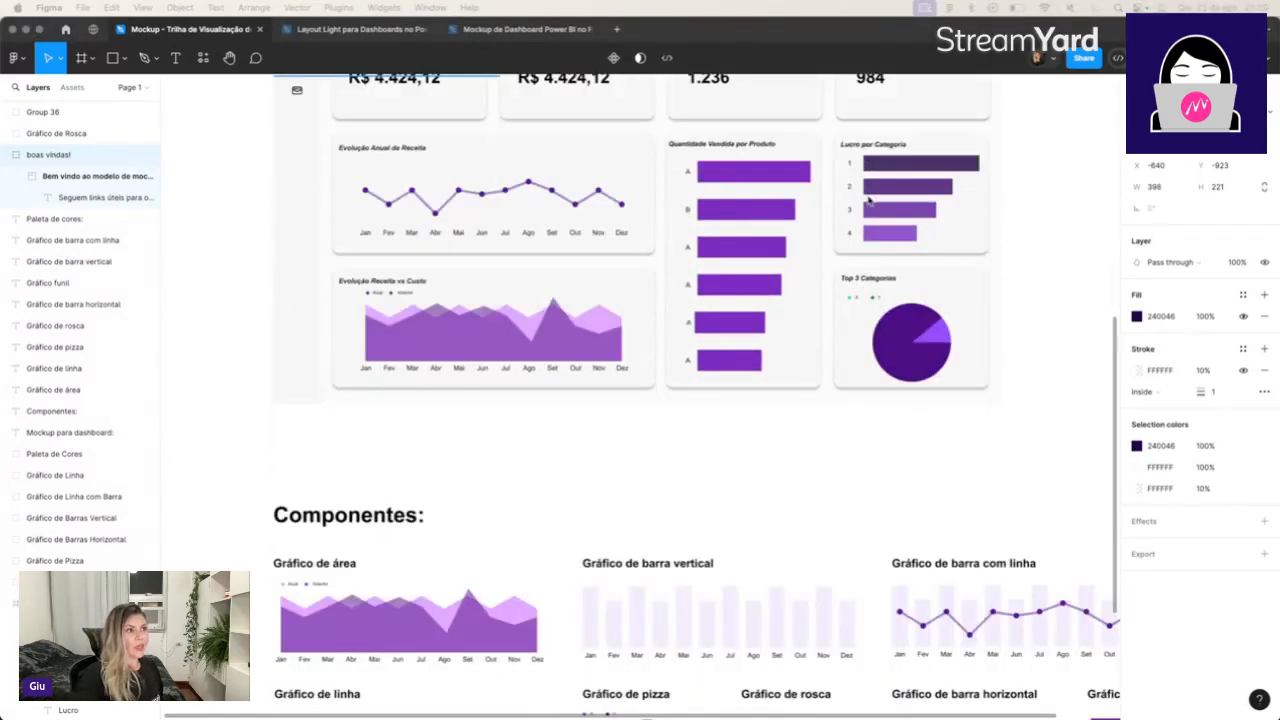
# Examine the chart components under "Componentes" and compare them with the charts used in the sales dashboard mockup.
pyautogui.scroll(-5, 908, 468)
pyautogui.hscroll(3, 908, 468)
pyautogui.scroll(-2, 908, 468)
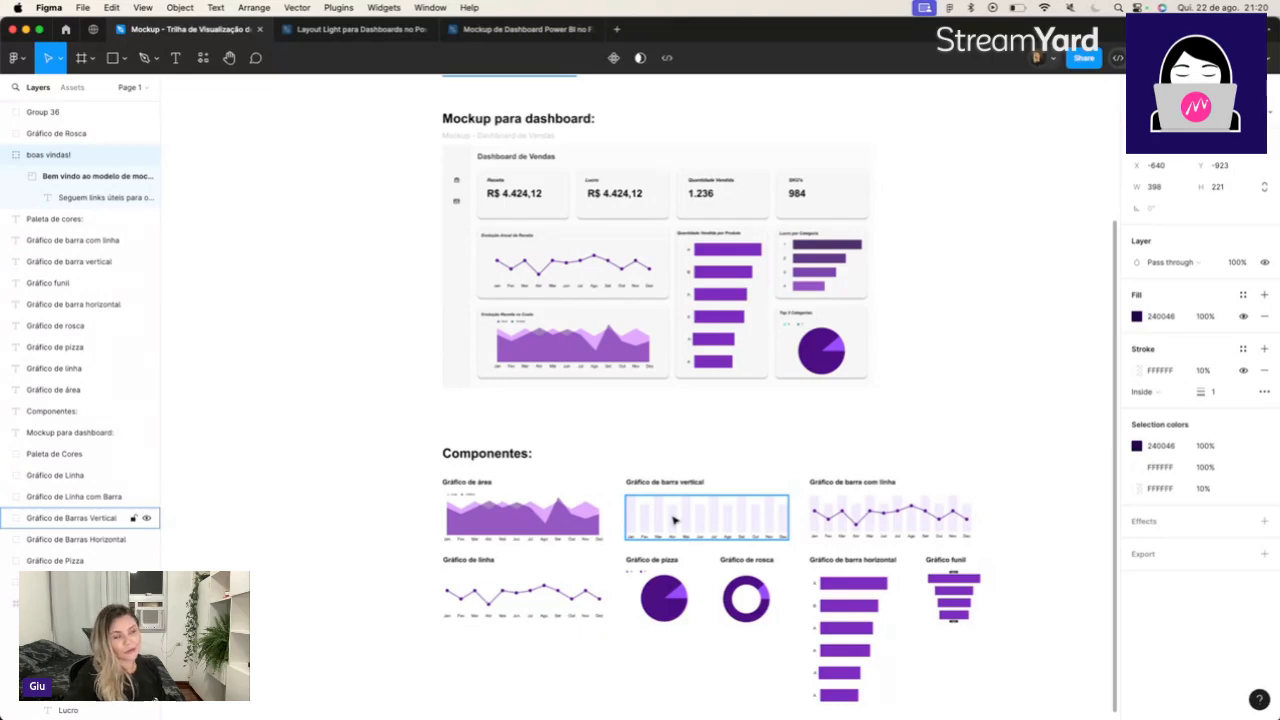
pyautogui.hscroll(5, 674, 520)
pyautogui.scroll(1, 674, 520)
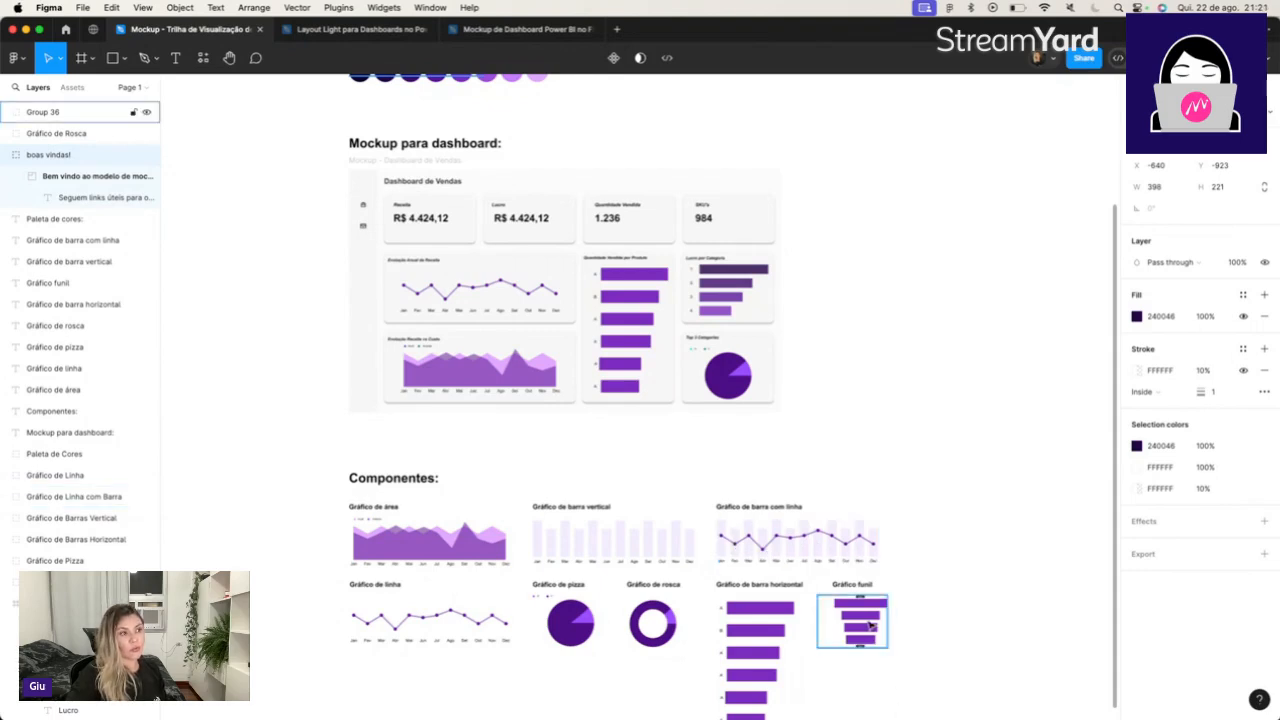
pyautogui.scroll(5, 662, 640)
pyautogui.scroll(5, 662, 640)
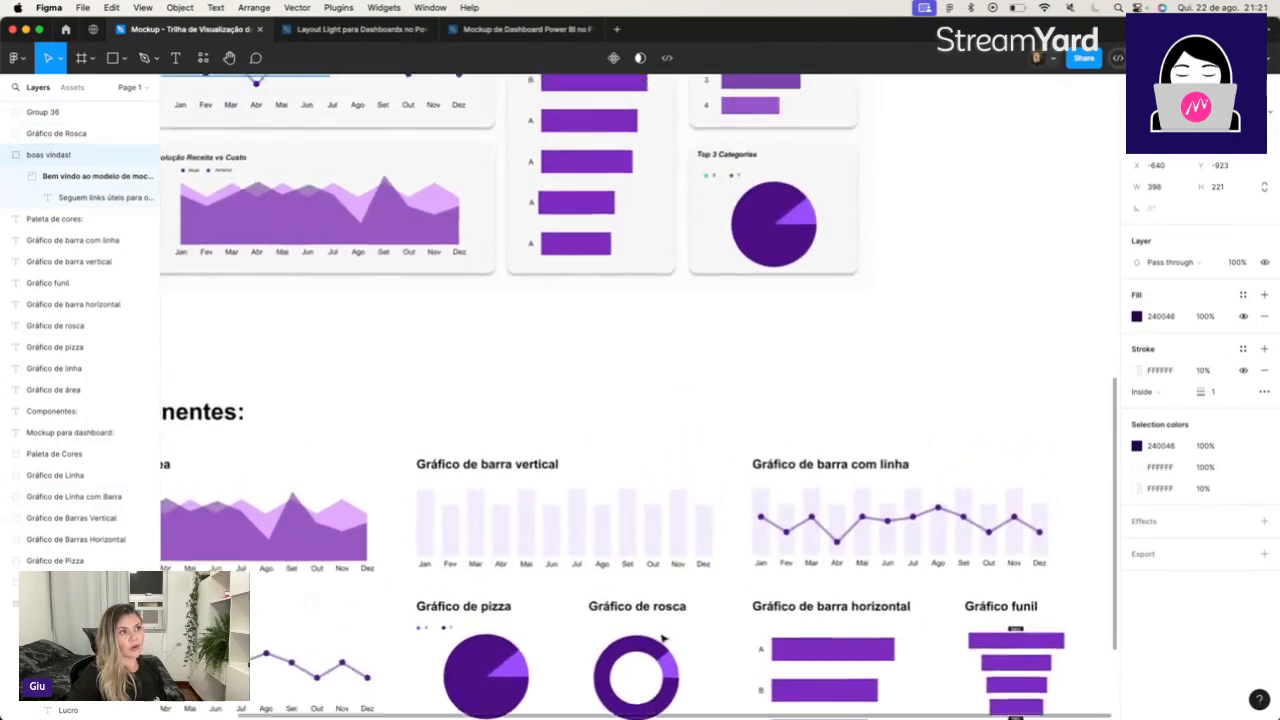
pyautogui.scroll(-5, 757, 465)
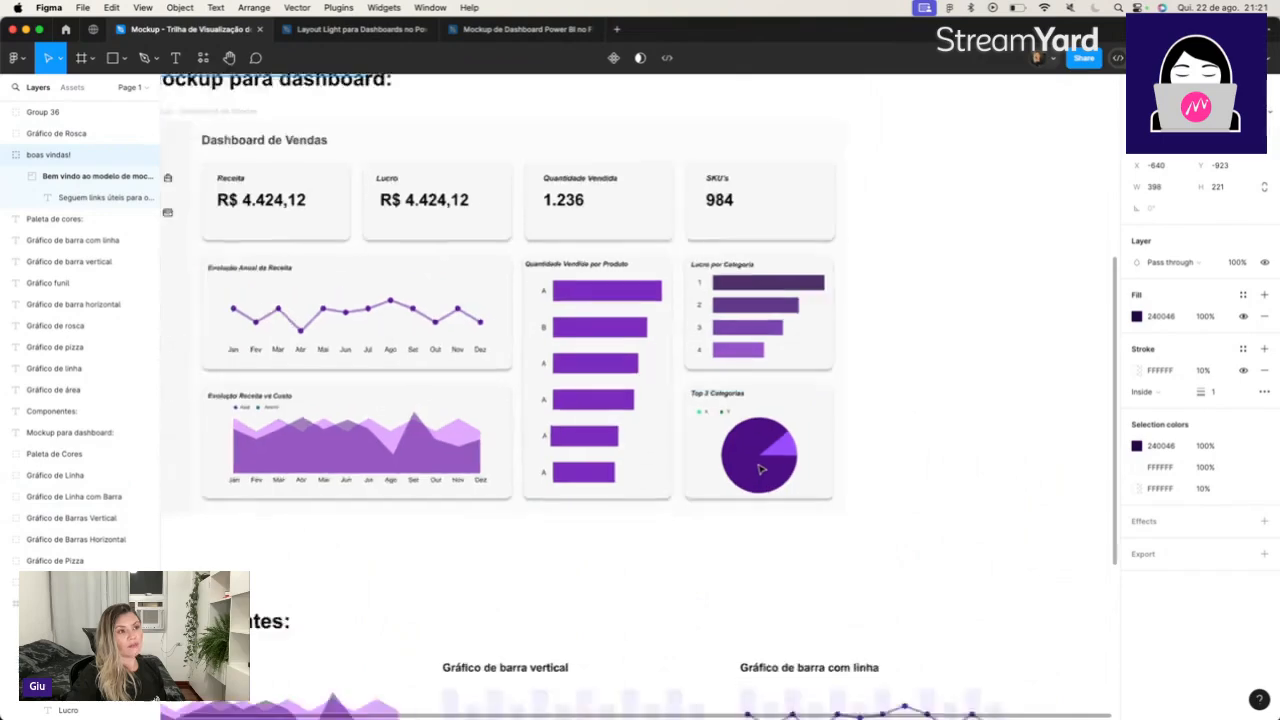
pyautogui.scroll(-5, 760, 468)
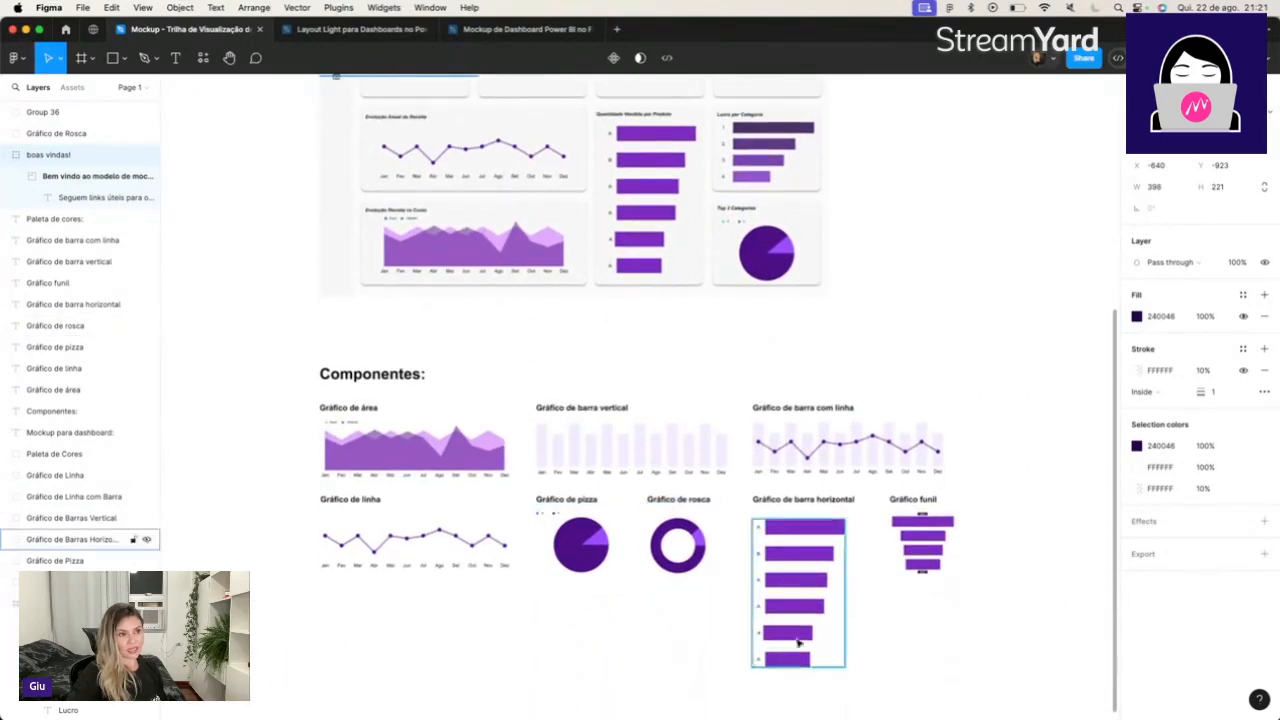
pyautogui.scroll(5, 810, 535)
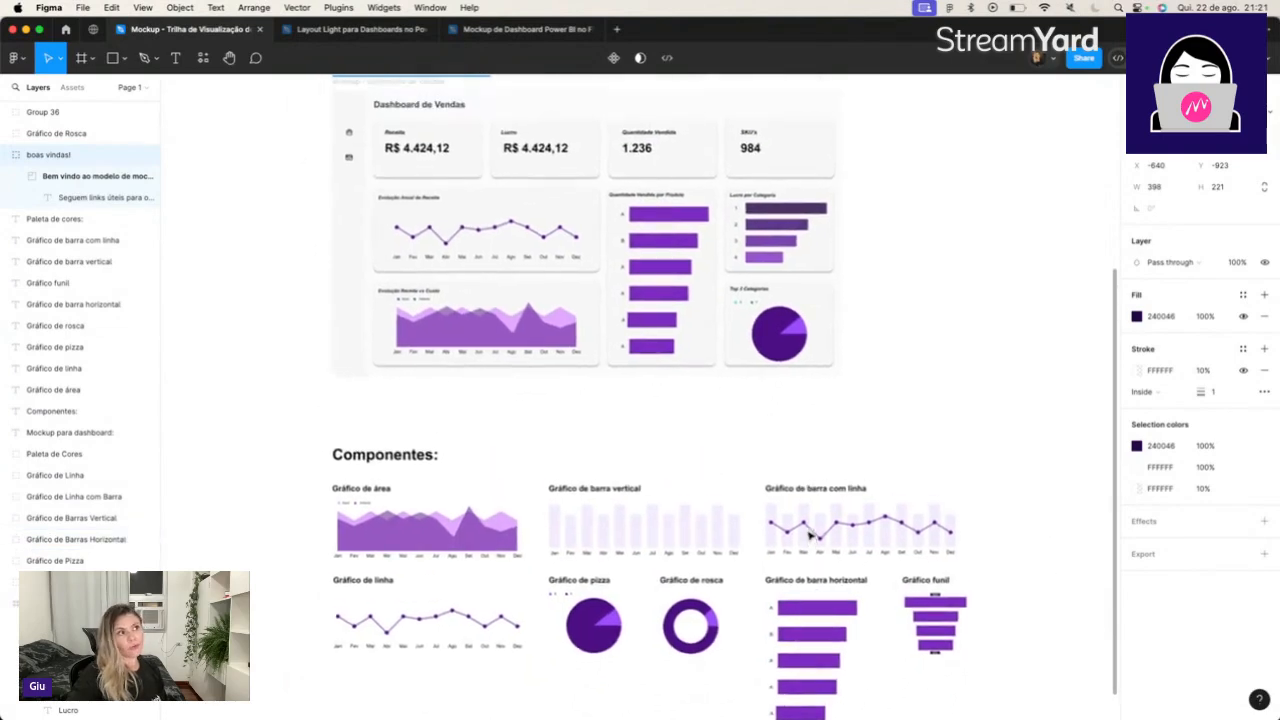
pyautogui.scroll(1, 810, 535)
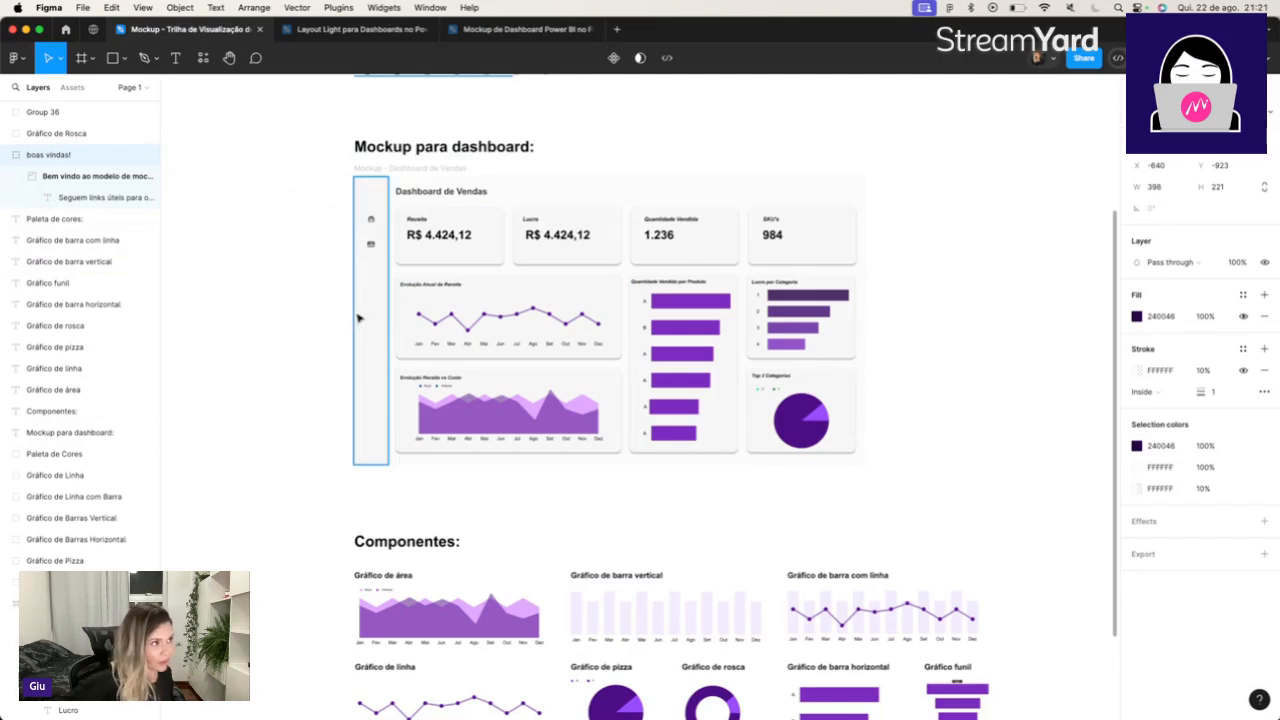
# Inspect the Receita card and the whole "Mockup - Dashboard de Vendas" frame by selecting each in turn.
pyautogui.click(478, 244)
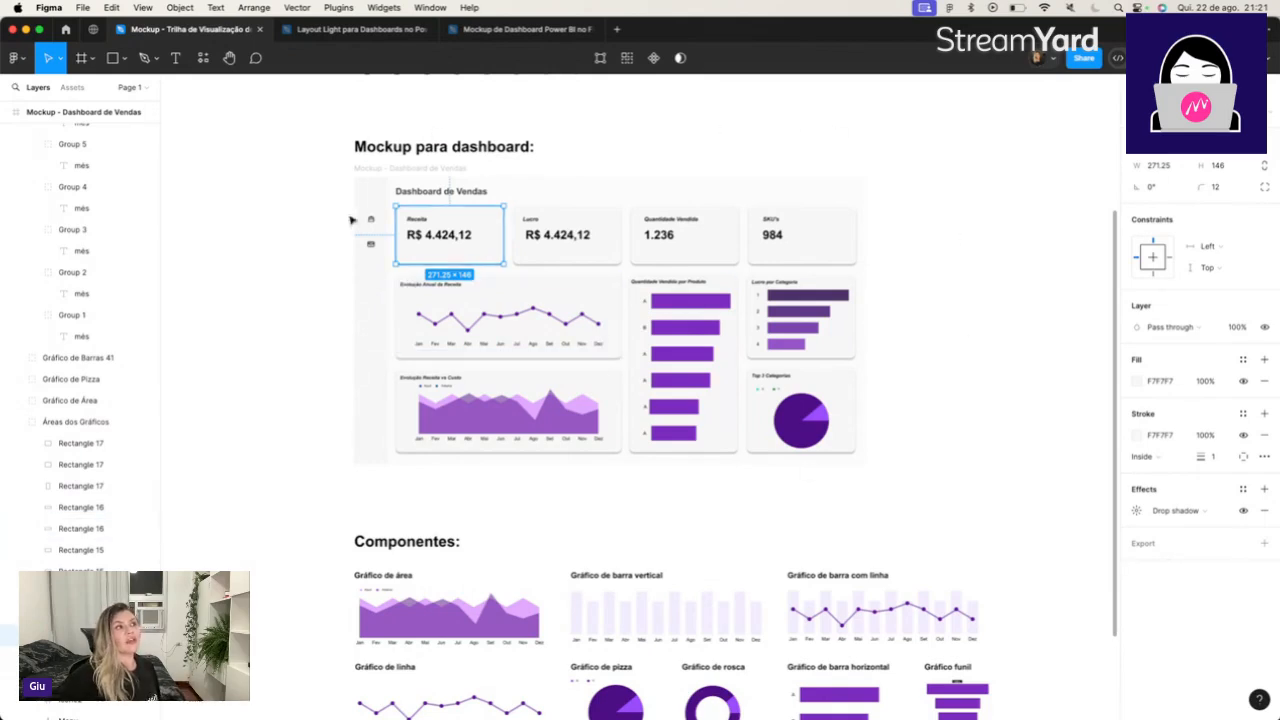
pyautogui.click(336, 239)
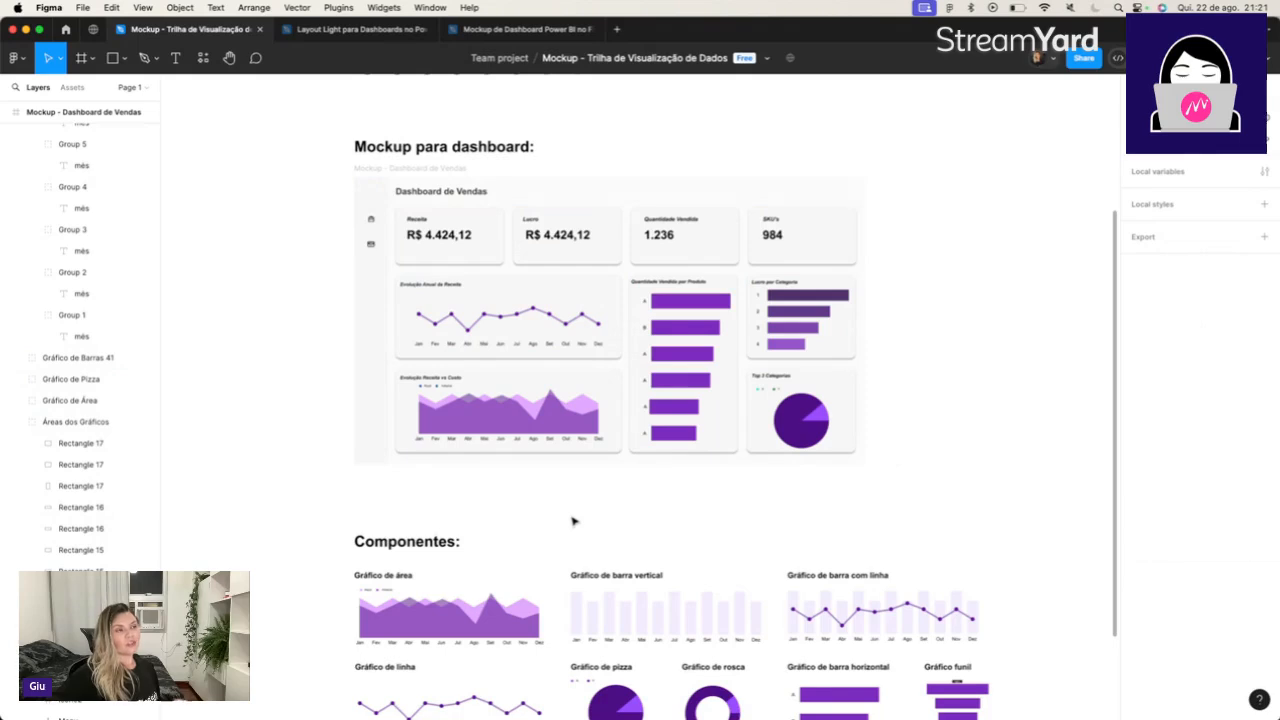
pyautogui.hscroll(4, 800, 341)
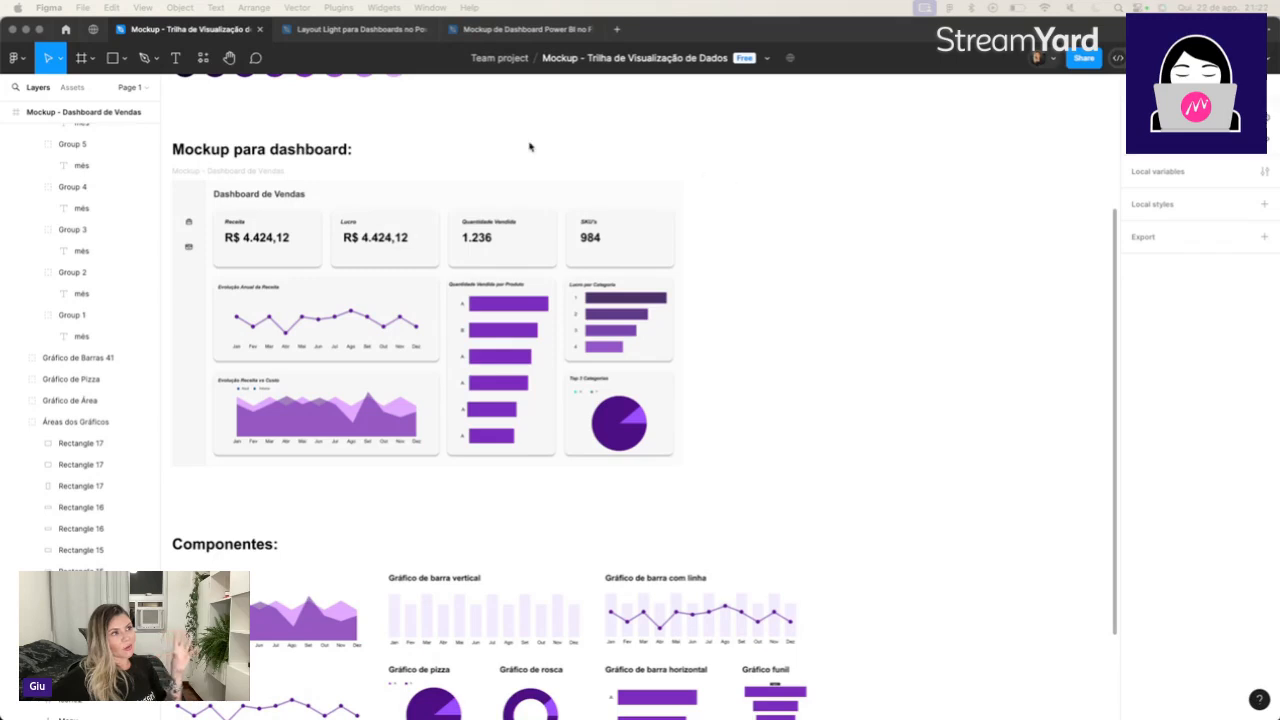
pyautogui.click(248, 173)
pyautogui.click(246, 172)
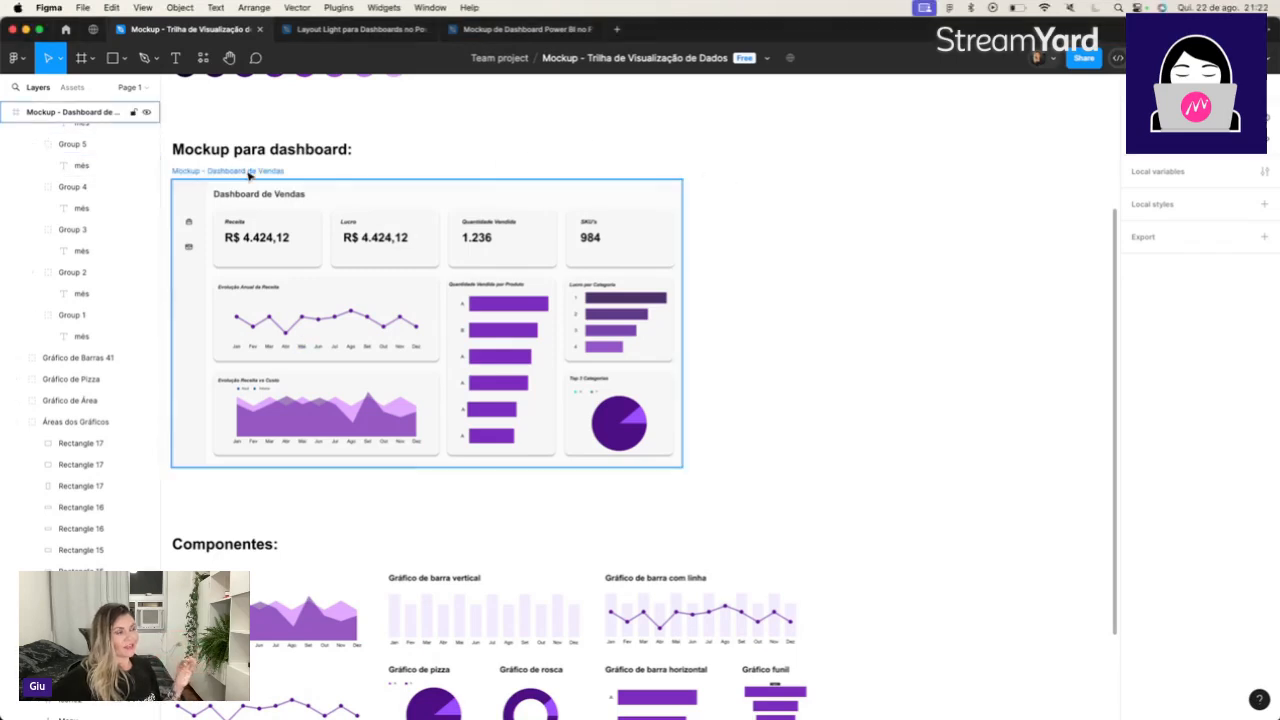
pyautogui.click(249, 174)
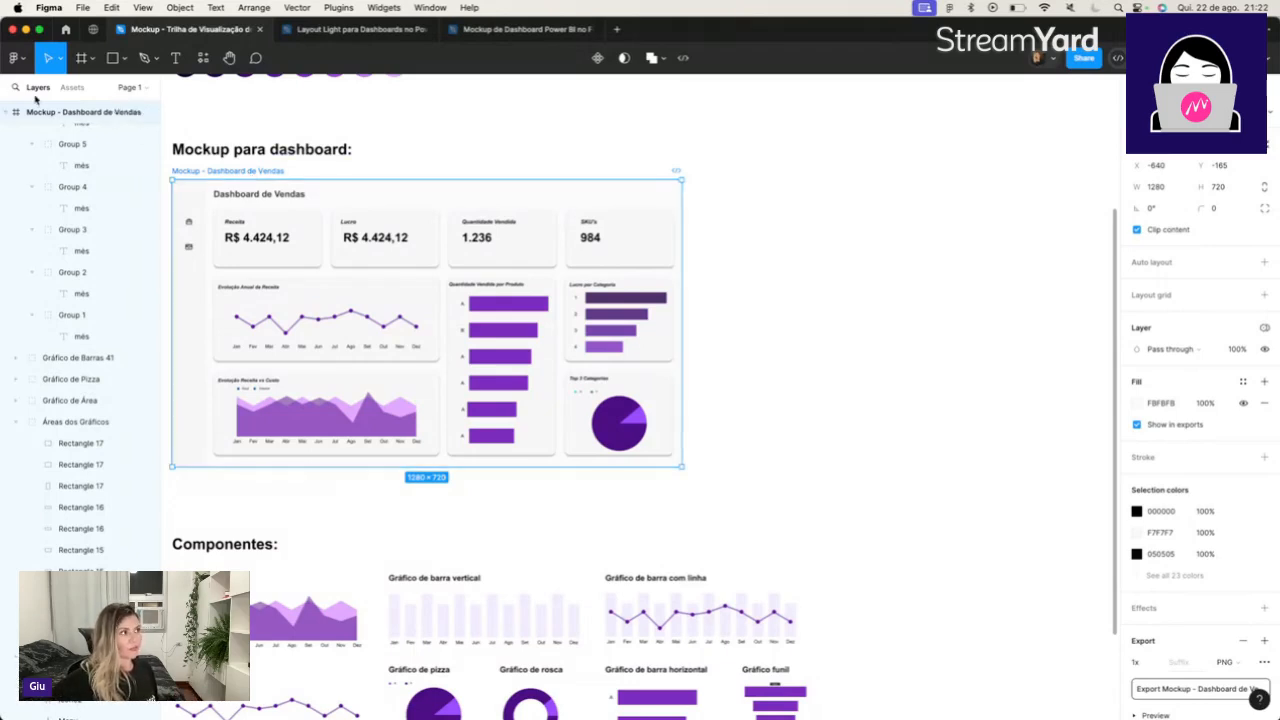
# Collapse the "Mockup - Dashboard de Vendas" frame in the layer list and review the remaining layers.
pyautogui.click(5, 113)
pyautogui.scroll(2, 30, 150)
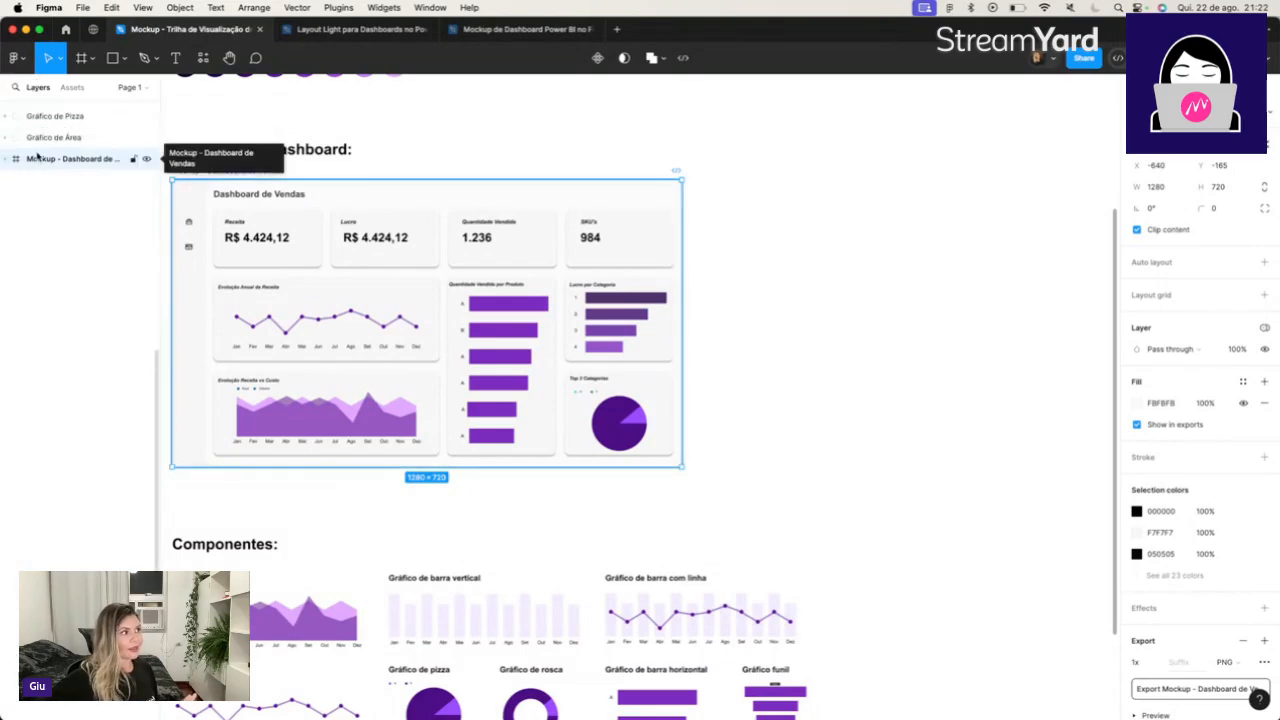
pyautogui.scroll(8, 47, 168)
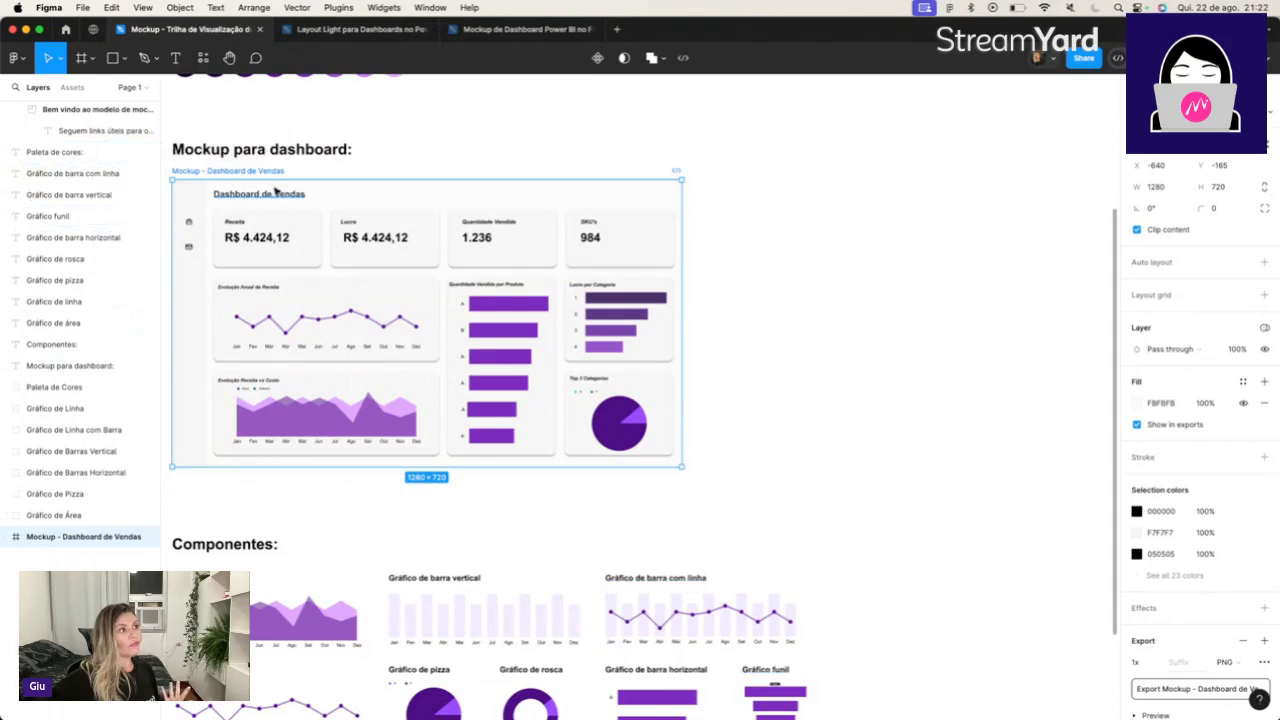
# Draw a new frame about 998 × 691 beside the sales dashboard mockup.
pyautogui.click(91, 62)
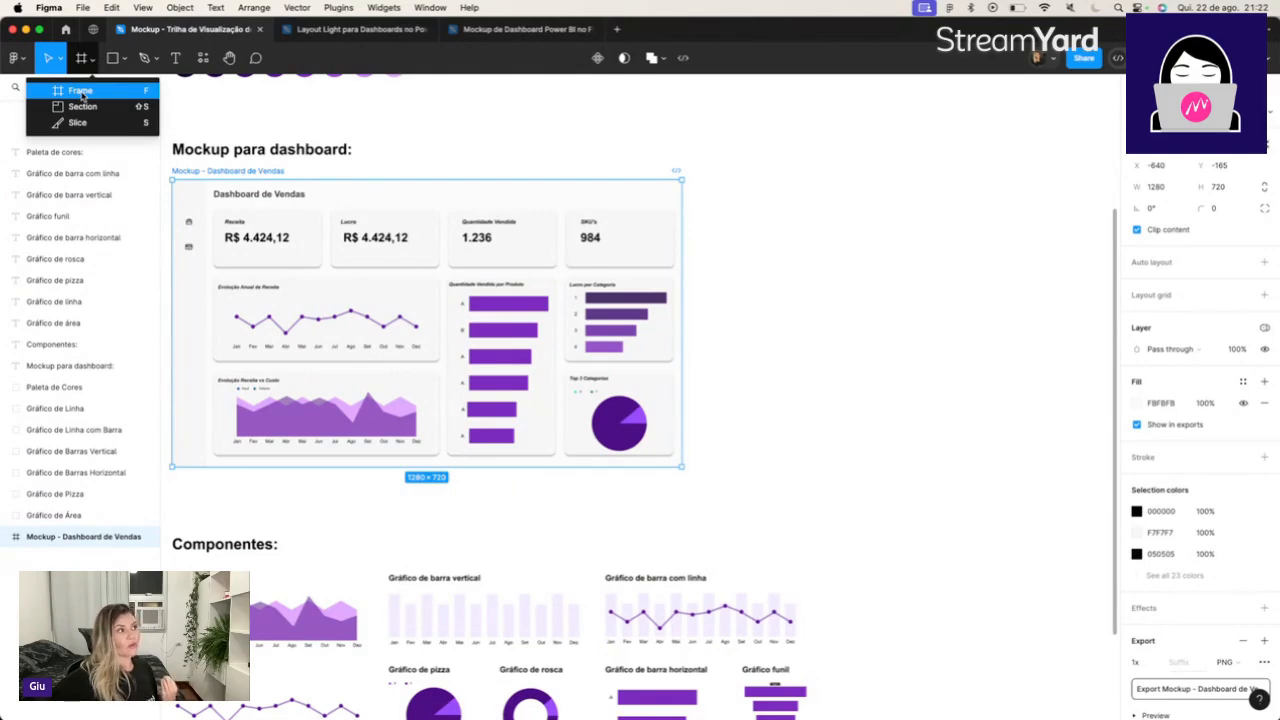
pyautogui.click(81, 91)
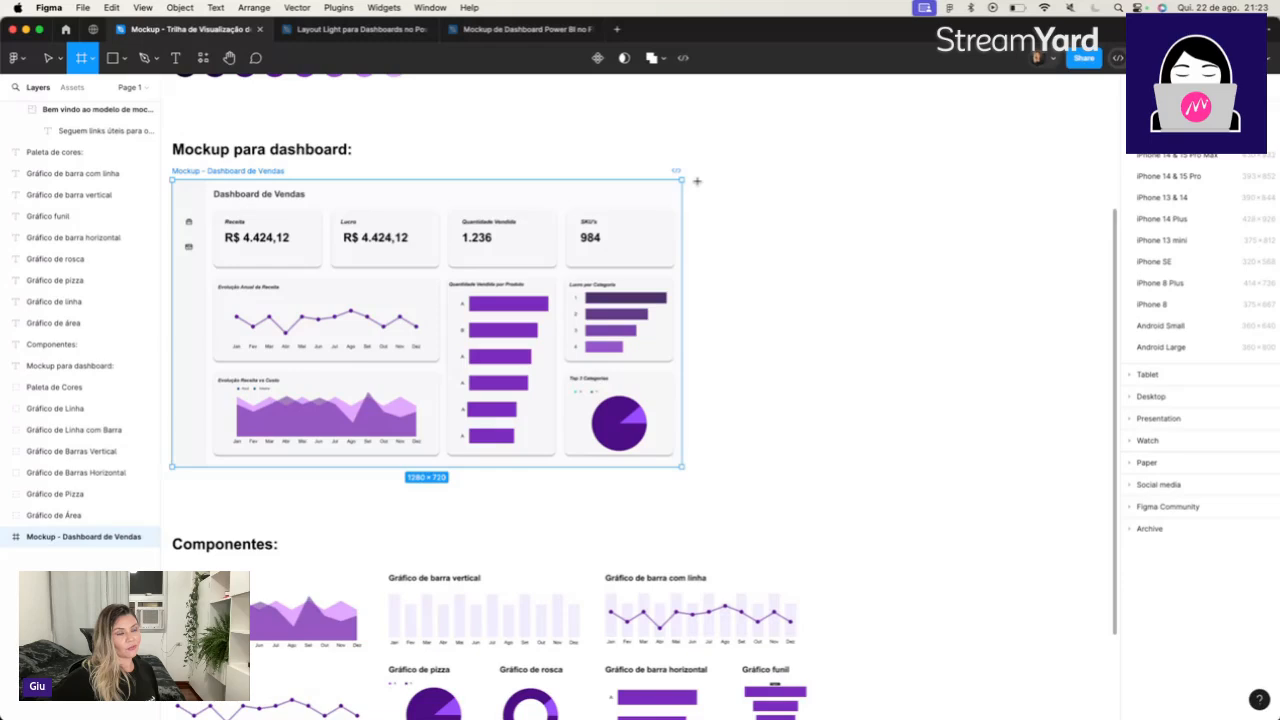
pyautogui.moveTo(697, 181)
pyautogui.mouseDown()
pyautogui.moveTo(908, 381)
pyautogui.moveTo(1058, 454)
pyautogui.moveTo(1095, 455)
pyautogui.mouseUp()
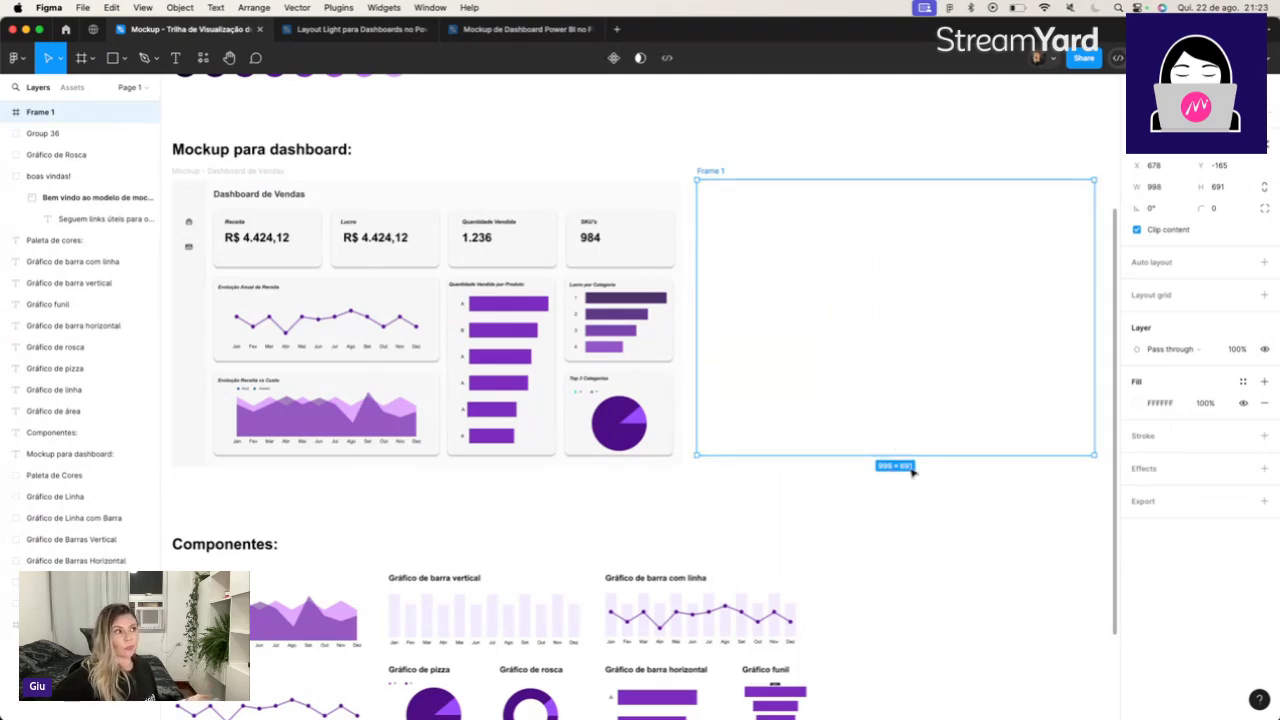
# Check the sales dashboard frame's dimensions and set the new empty frame to 1280 × 720.
pyautogui.click(232, 173)
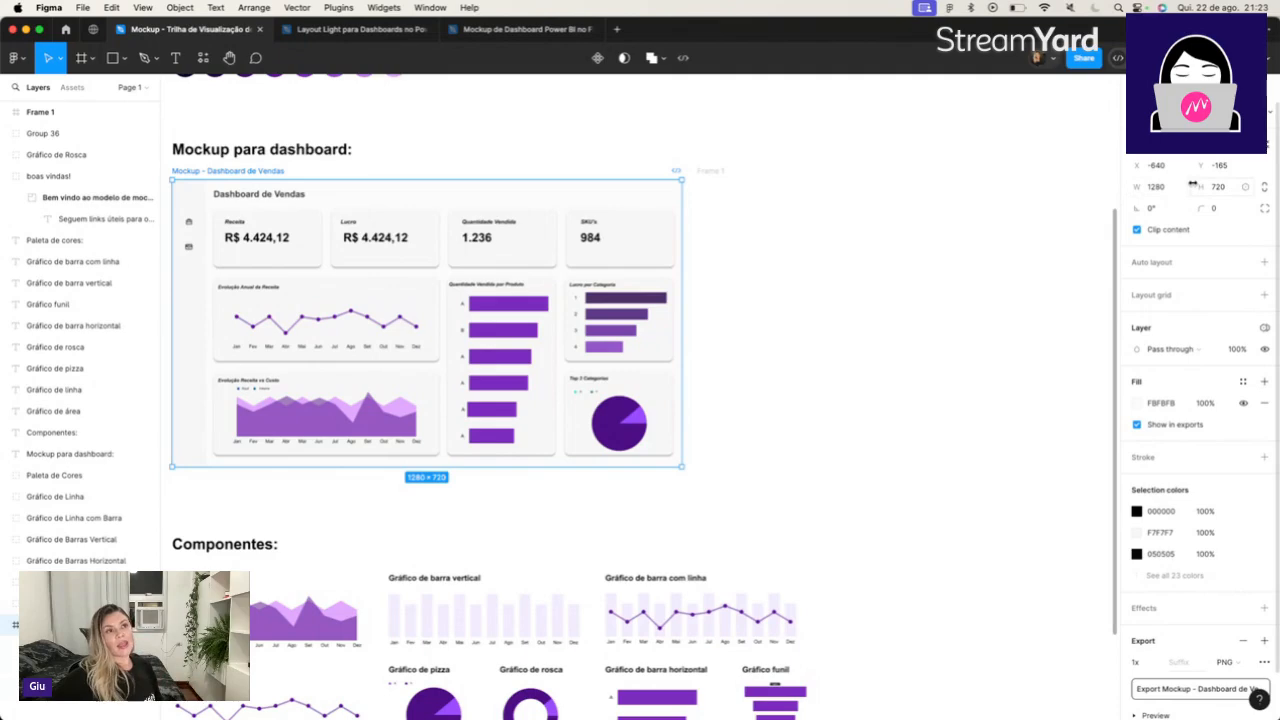
pyautogui.click(810, 247)
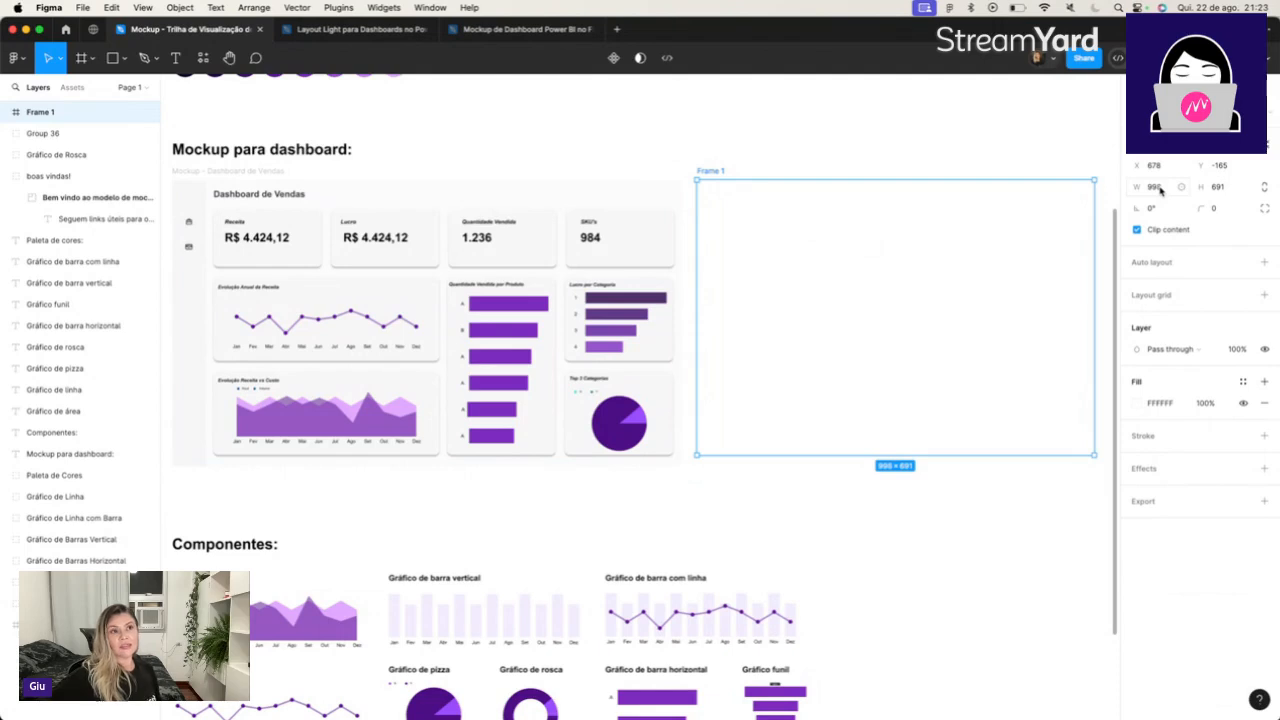
pyautogui.click(1157, 187)
pyautogui.write('1280')
pyautogui.press('Tab')
pyautogui.write('720')
pyautogui.press('Return')
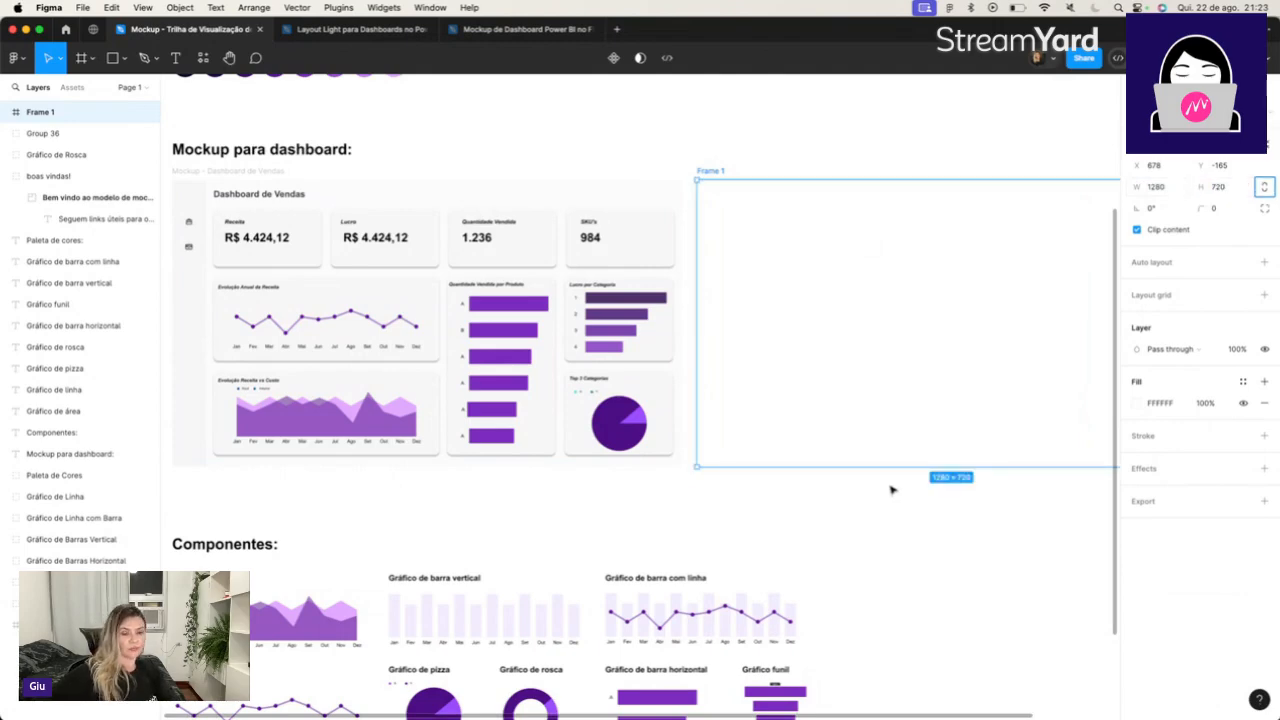
# Move the empty frame closer to the sales dashboard mockup, to X 653 with its upper edge still aligned.
pyautogui.hscroll(3, 892, 490)
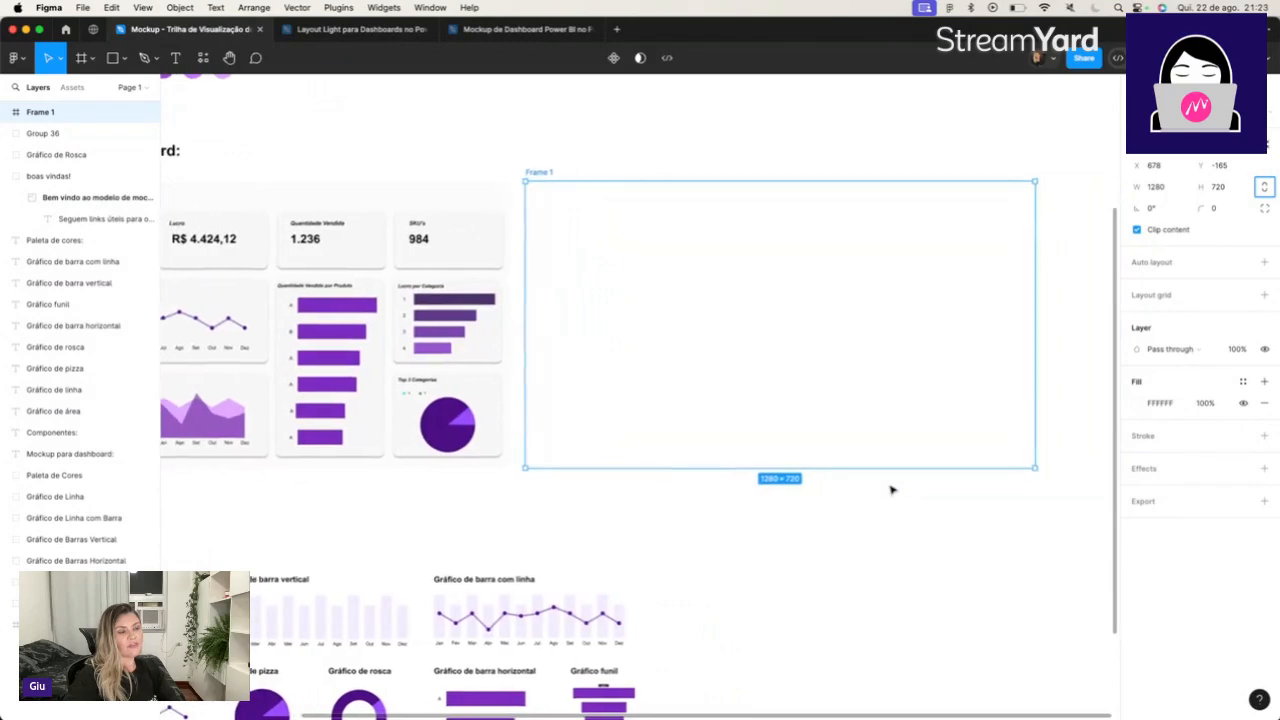
pyautogui.hscroll(-1, 892, 490)
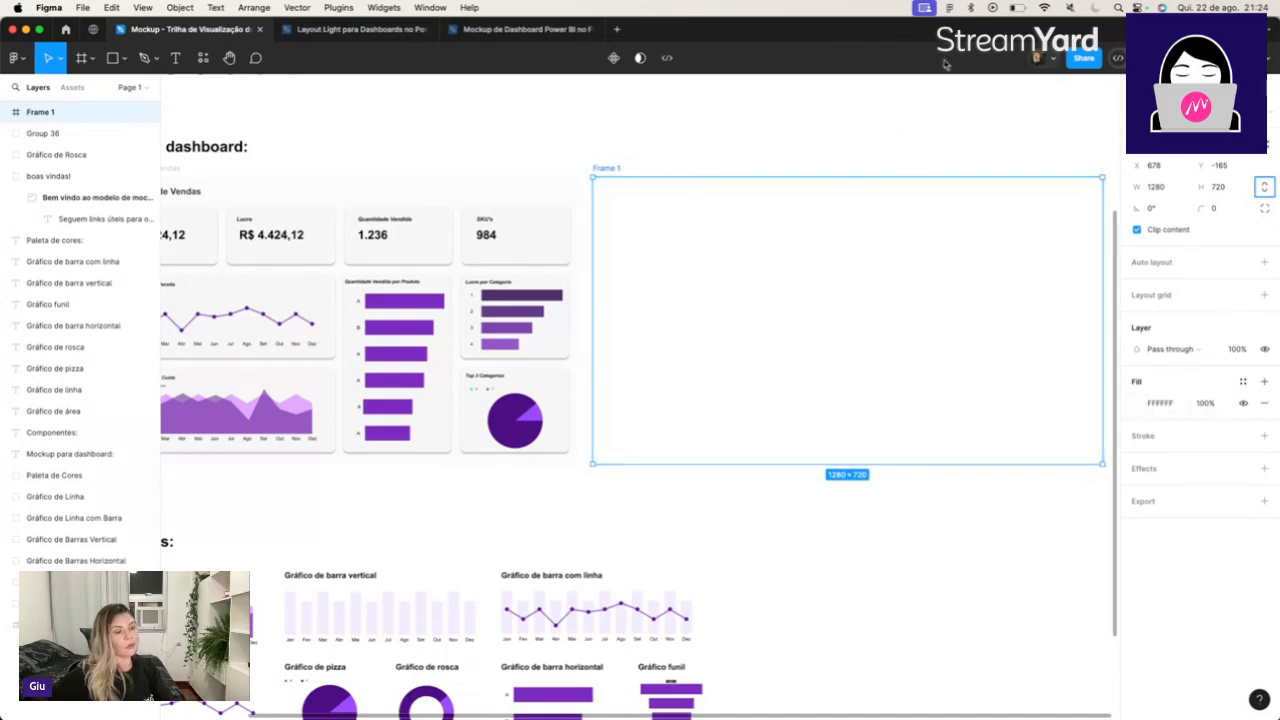
pyautogui.moveTo(817, 251); pyautogui.dragTo(828, 277)
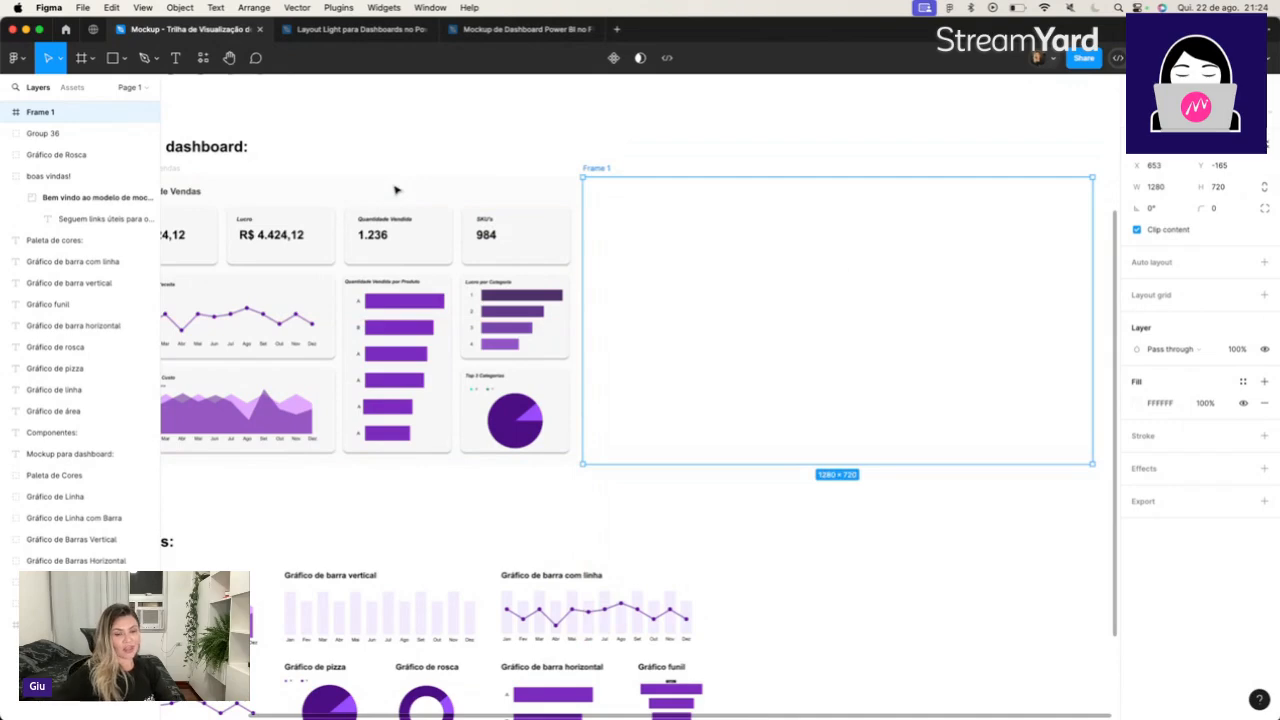
pyautogui.hscroll(-3, 395, 190)
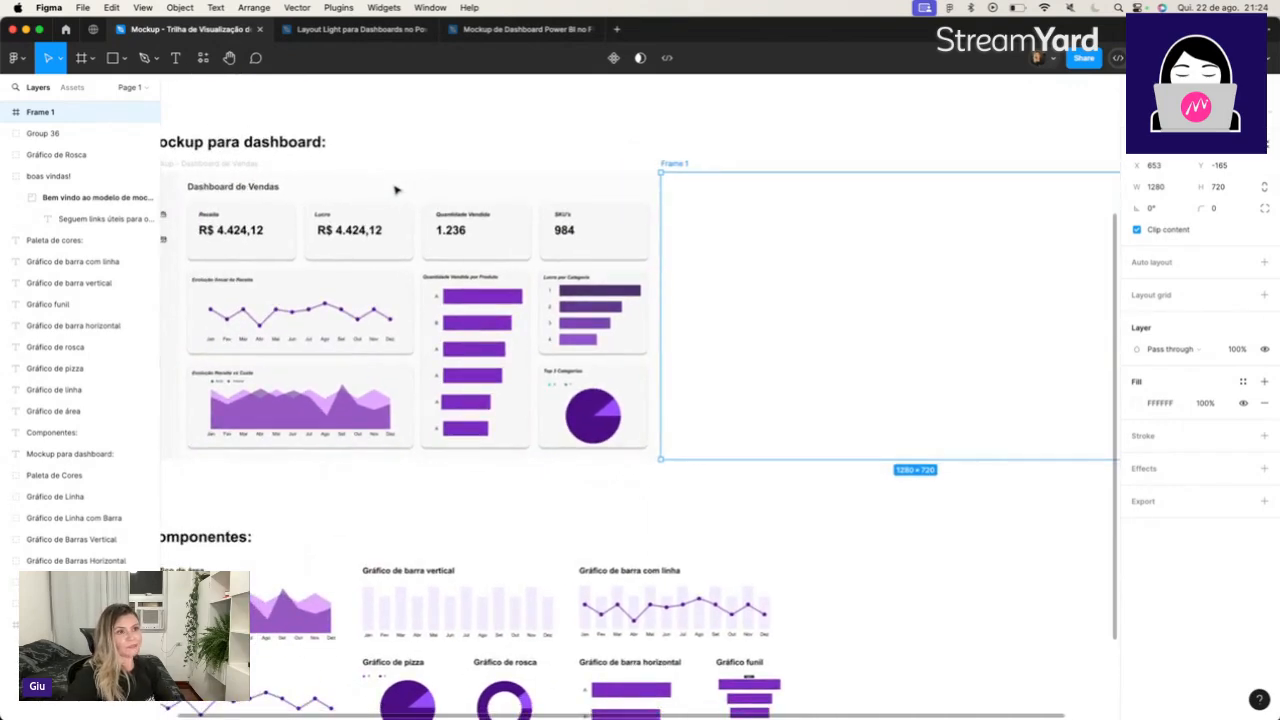
# Check the sales dashboard frame's fill colour and set the empty frame's fill to FBFBFB.
pyautogui.hscroll(2, 395, 190)
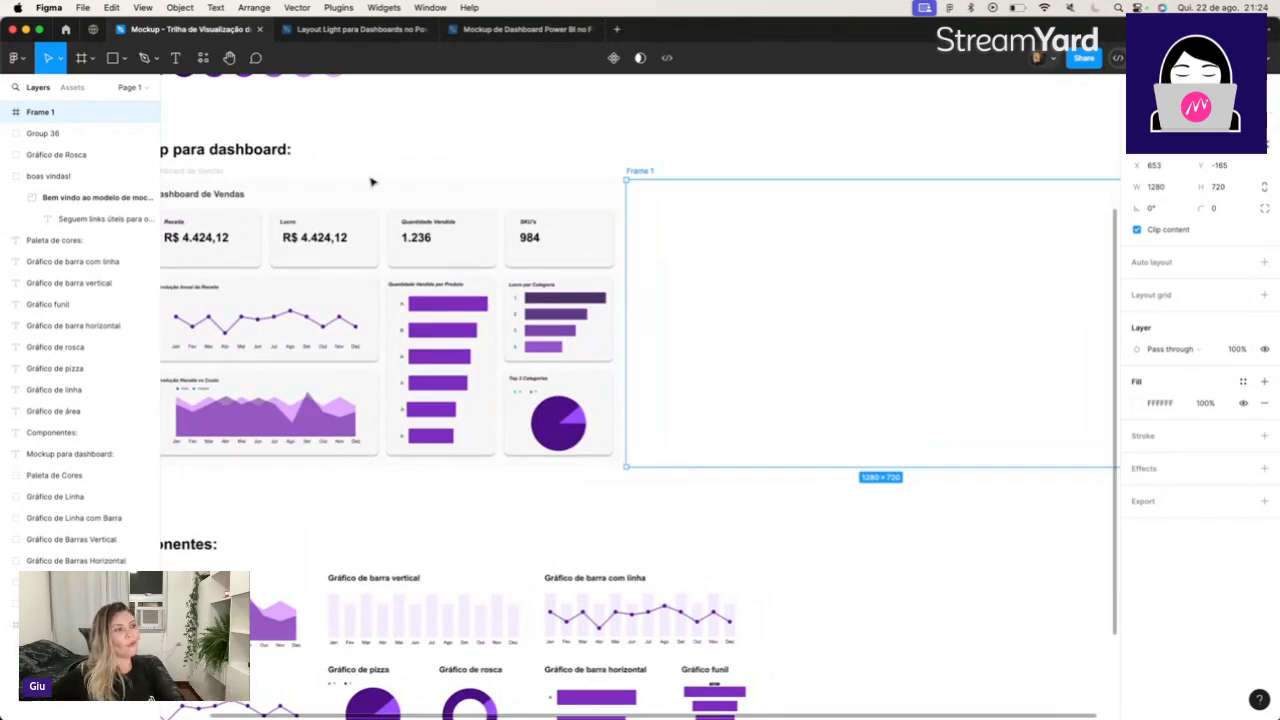
pyautogui.hscroll(-1, 372, 182)
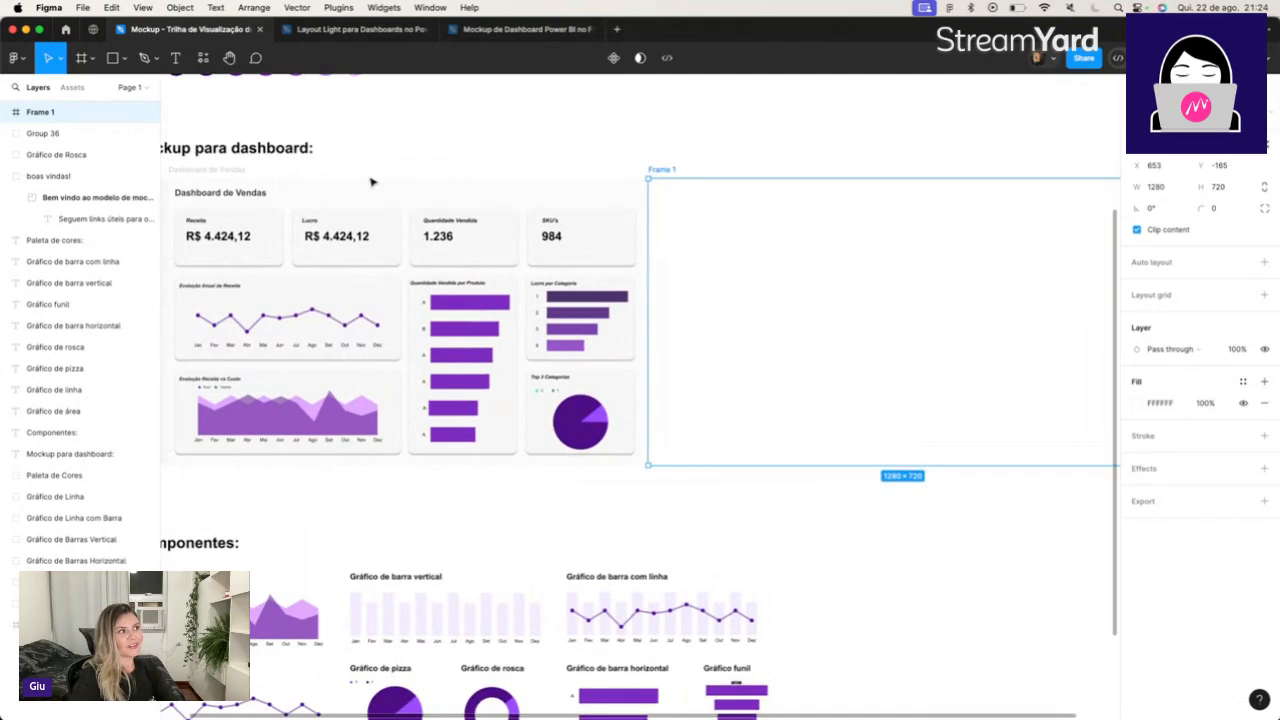
pyautogui.hscroll(-3, 372, 182)
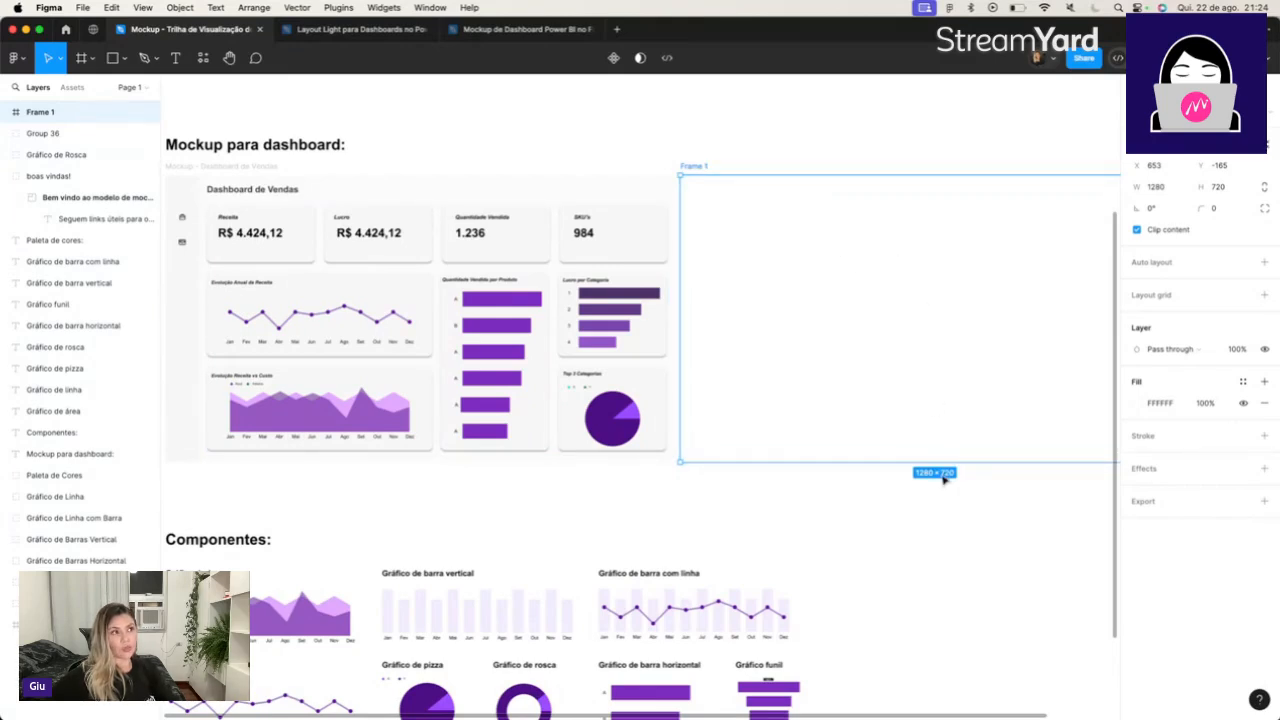
pyautogui.press('Escape')
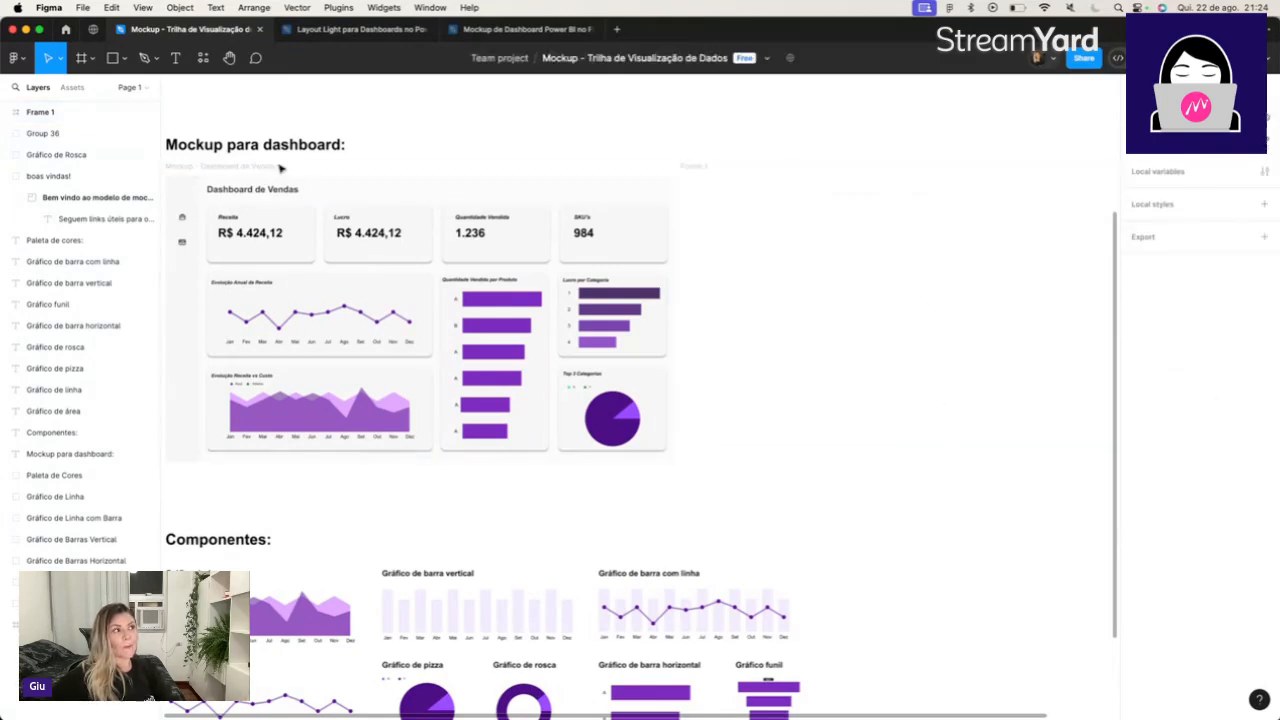
pyautogui.click(272, 168)
pyautogui.click(1166, 404)
pyautogui.click(694, 167)
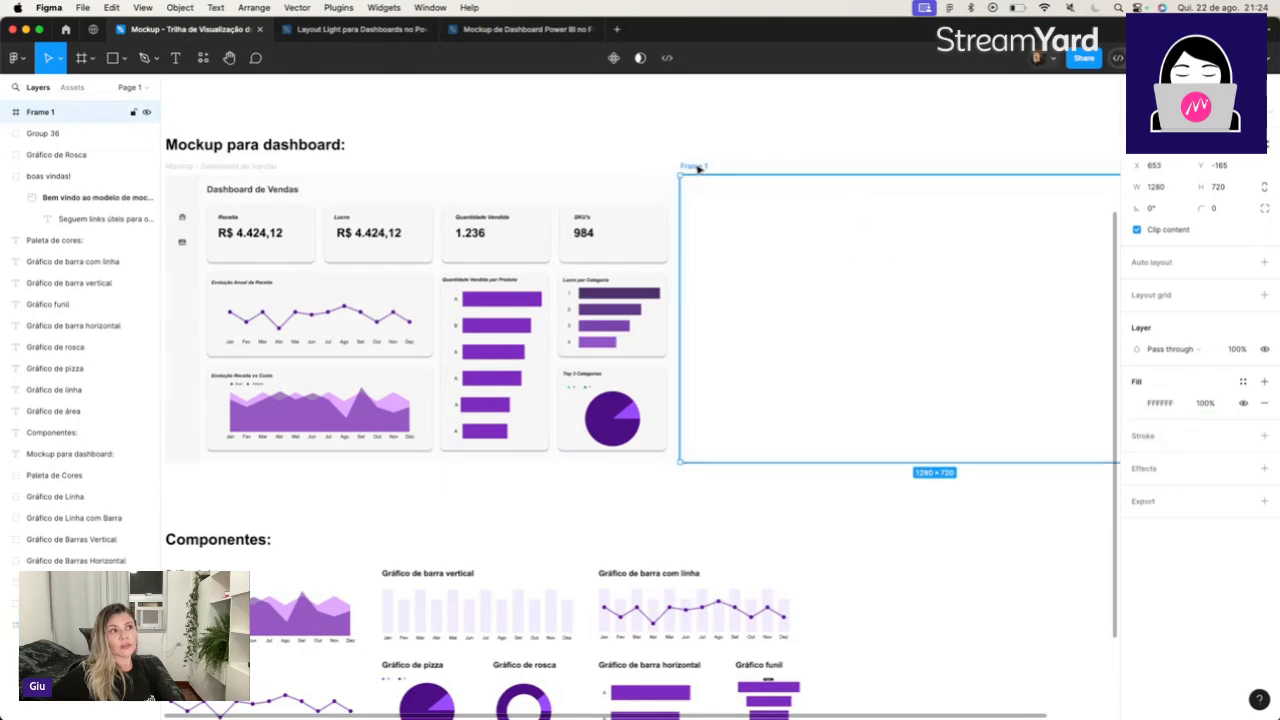
pyautogui.click(1177, 407)
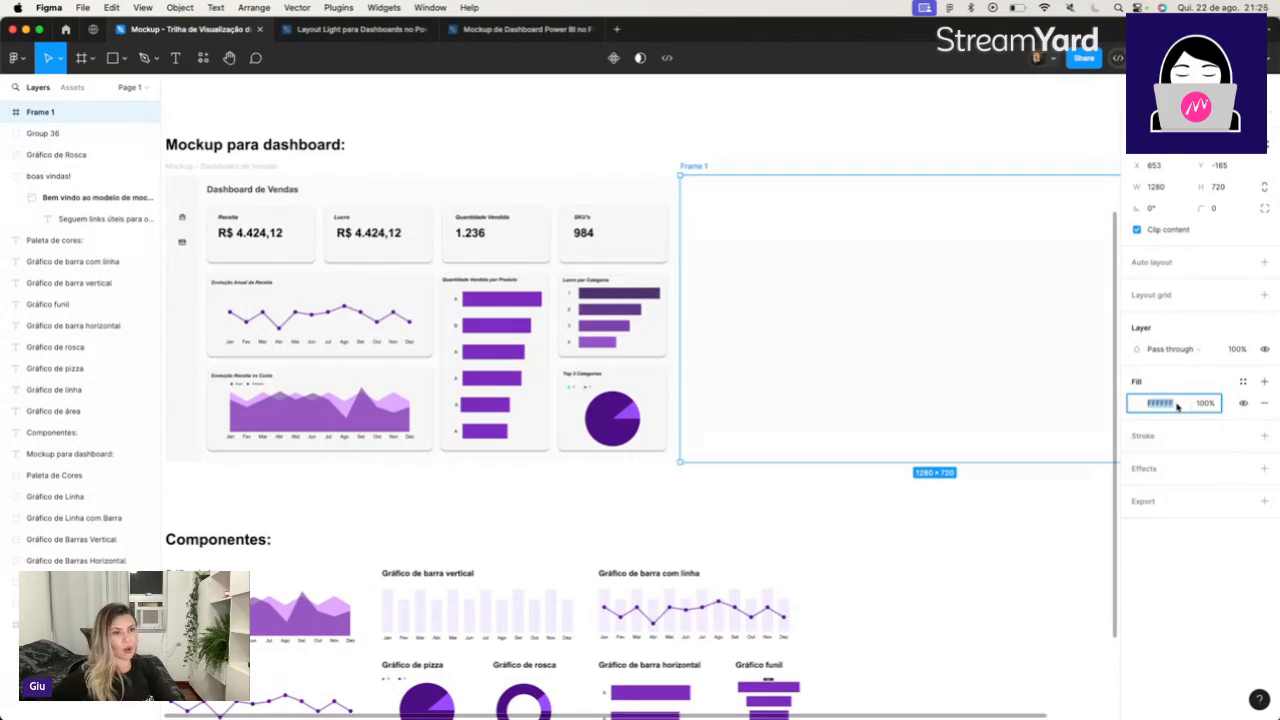
pyautogui.write('FBFBFB')
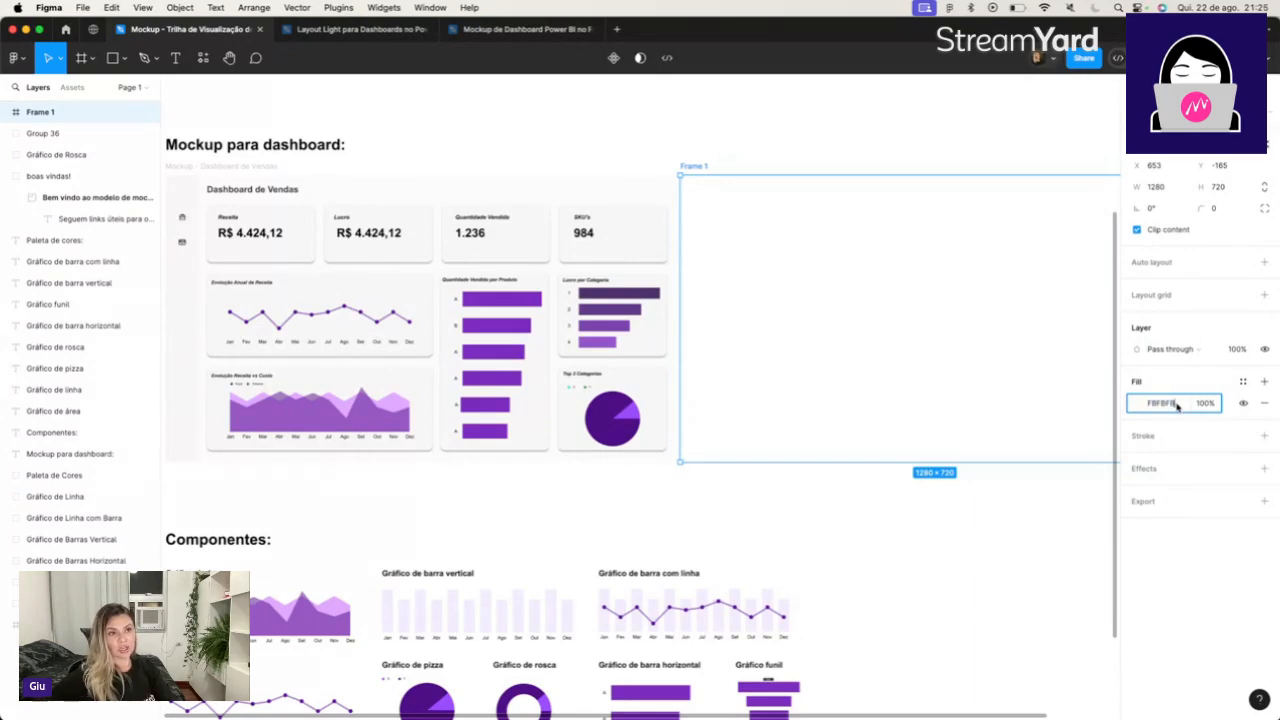
# Compare the fill colours of the sales dashboard frame and the empty frame beside it.
pyautogui.click(288, 180)
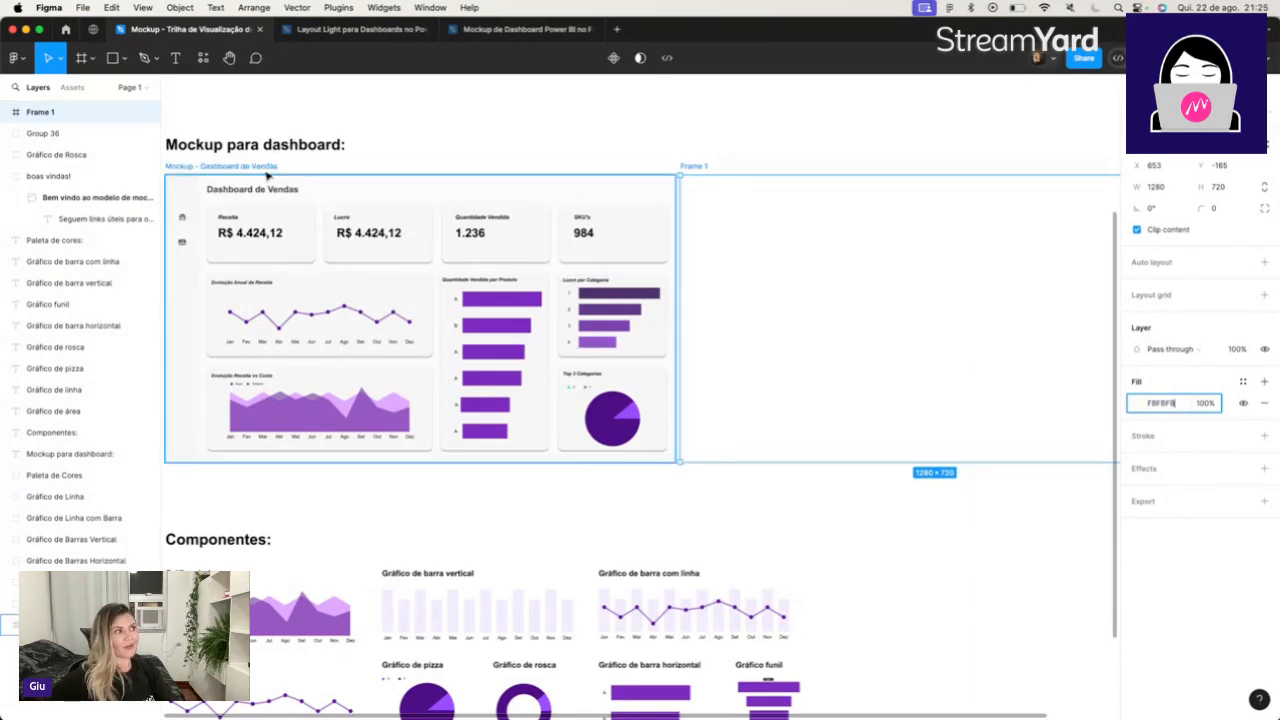
pyautogui.click(1164, 404)
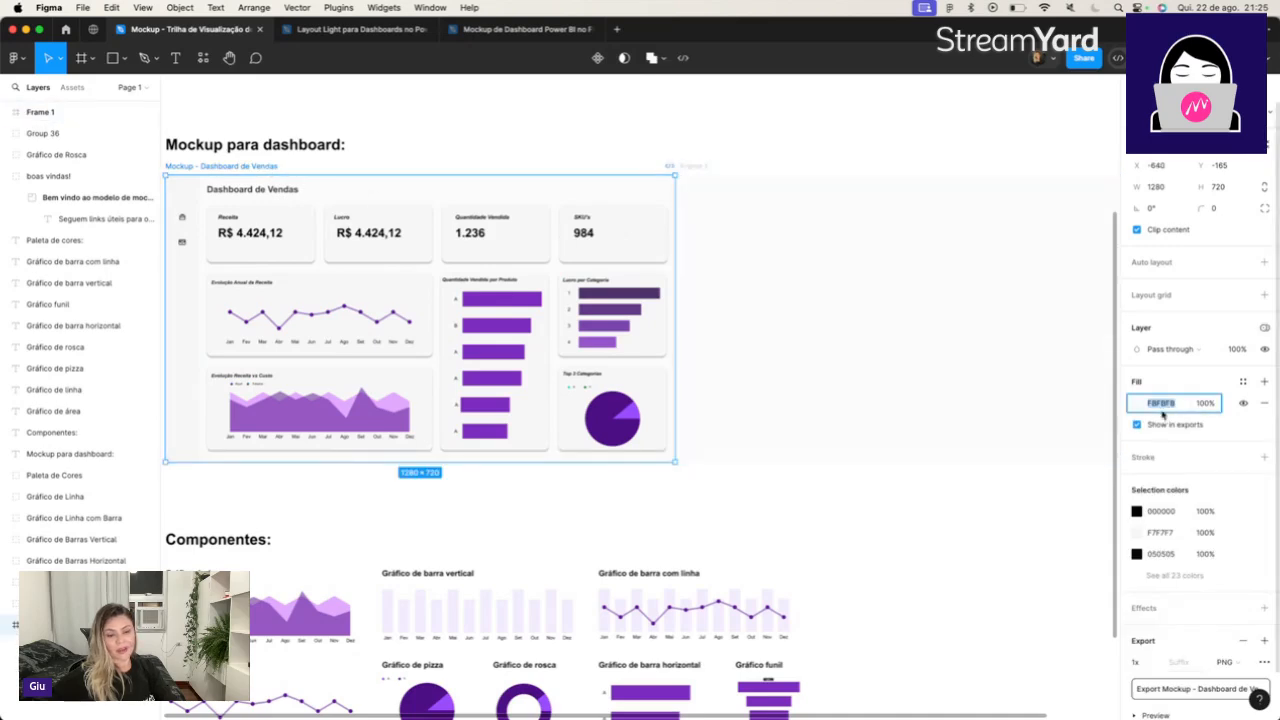
pyautogui.click(716, 164)
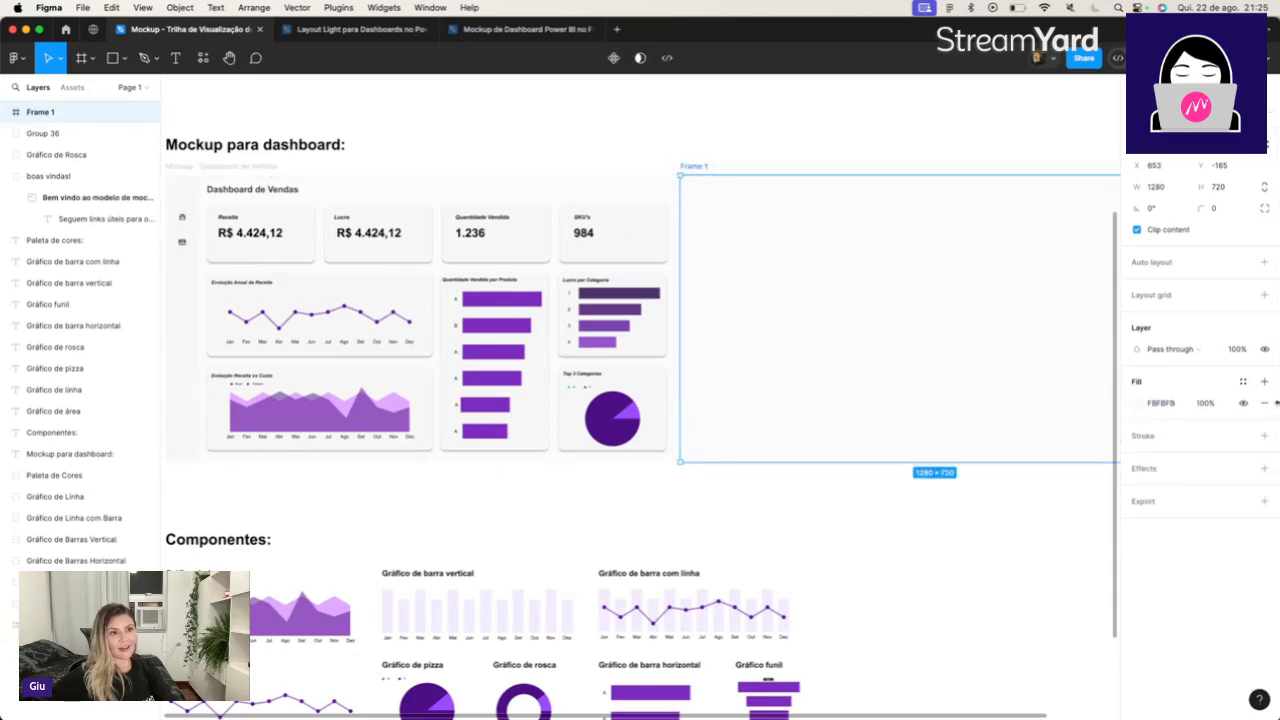
pyautogui.click(1170, 404)
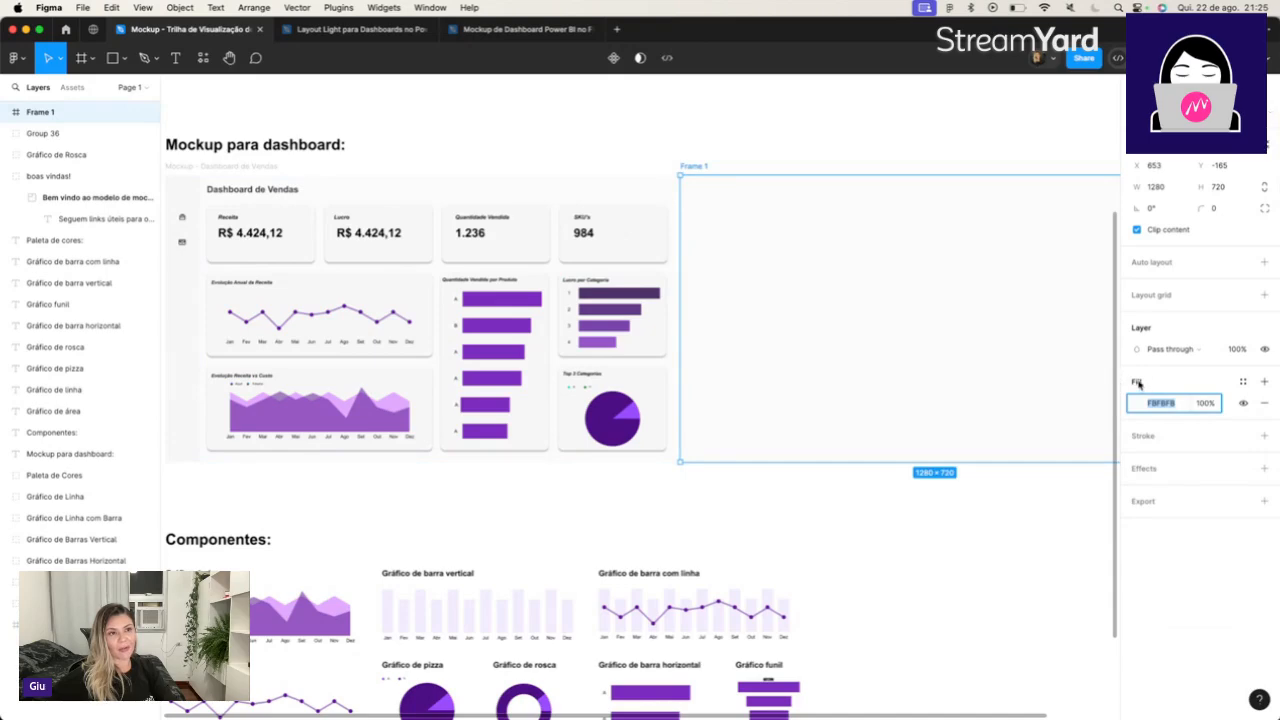
pyautogui.click(1187, 412)
pyautogui.click(836, 497)
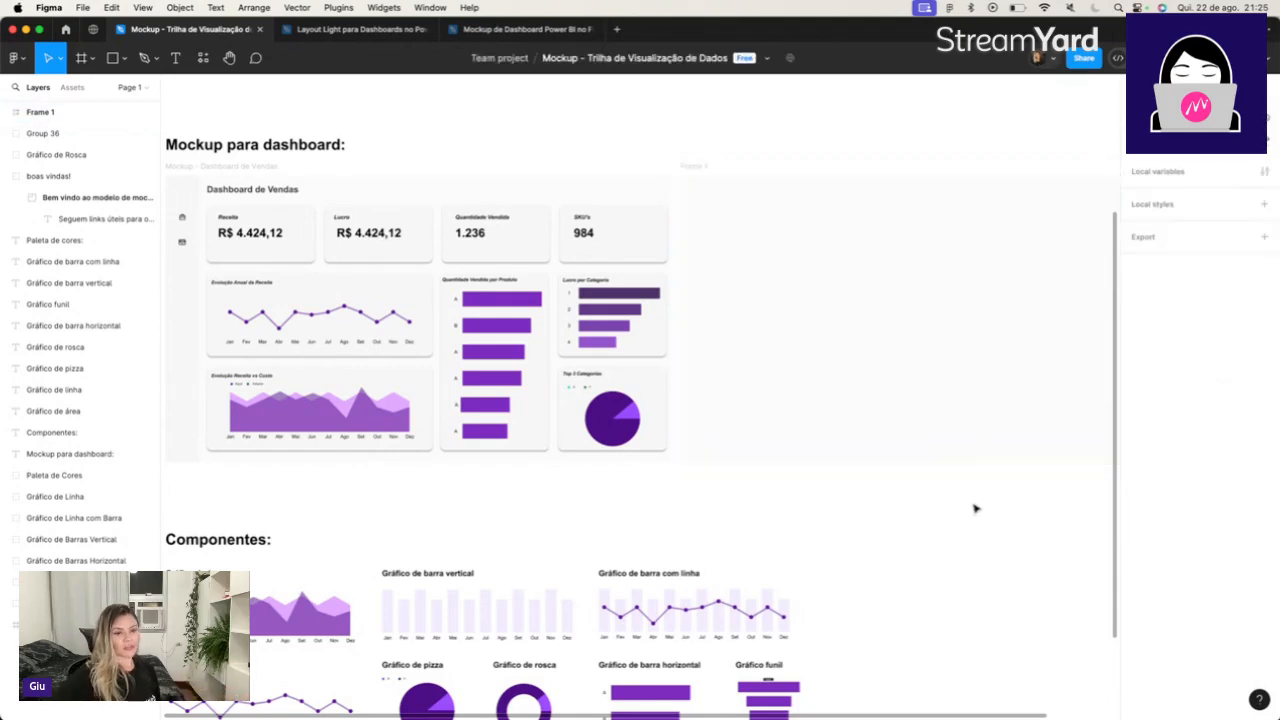
# Inspect the empty frame's background up close and against the sales dashboard mockup.
pyautogui.scroll(5, 975, 509)
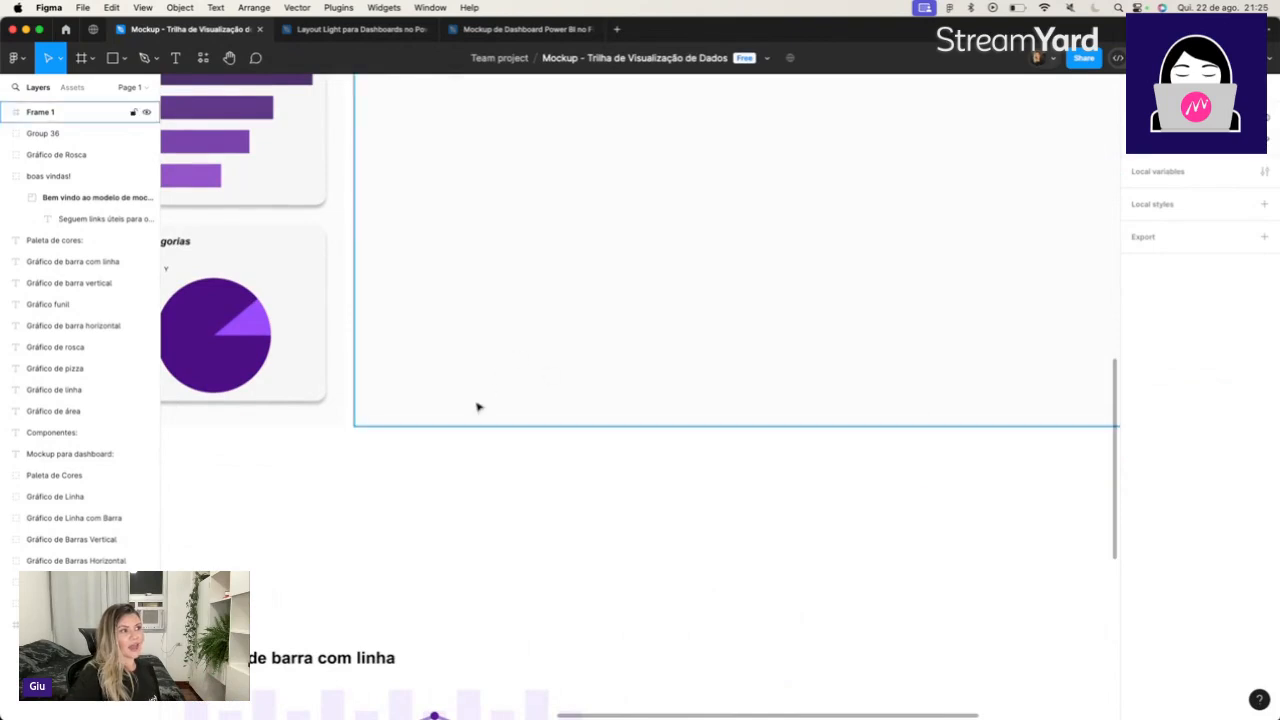
pyautogui.scroll(-3, 403, 408)
pyautogui.scroll(-2, 403, 408)
pyautogui.hscroll(-5, 403, 408)
pyautogui.scroll(3, 403, 408)
pyautogui.hscroll(-5, 403, 408)
pyautogui.scroll(2, 403, 408)
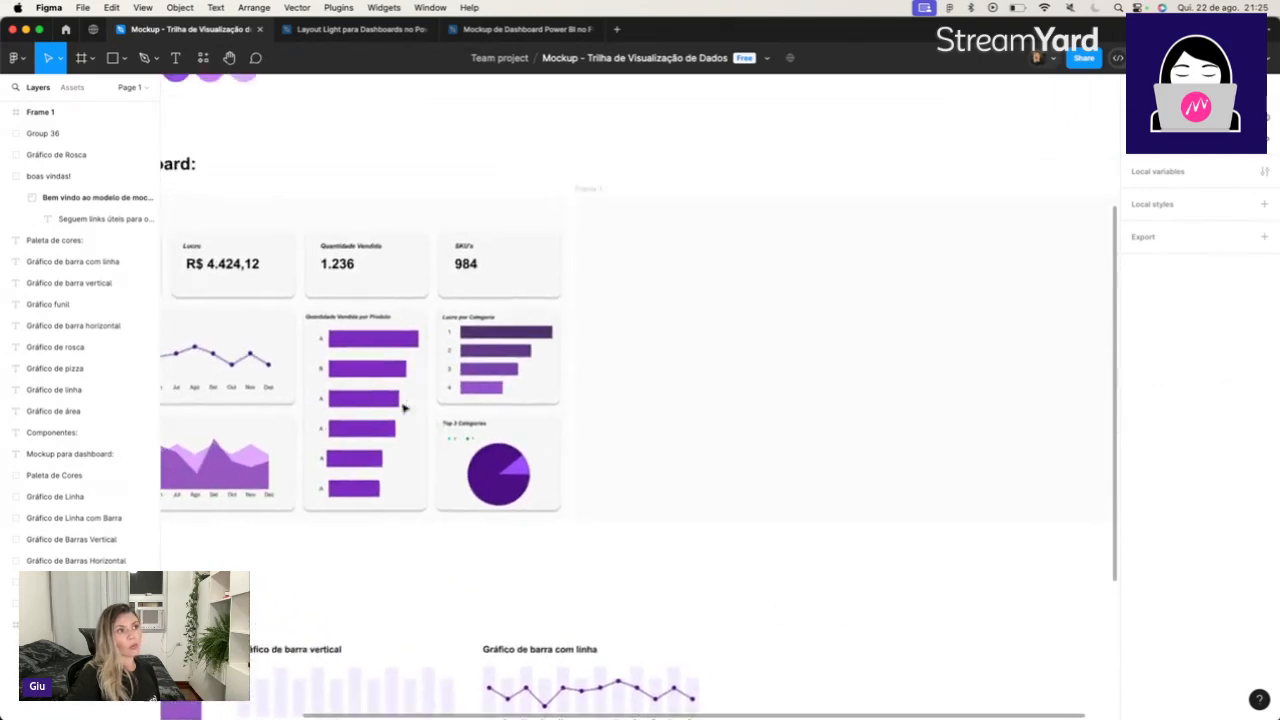
pyautogui.hscroll(-1, 391, 408)
pyautogui.scroll(1, 391, 408)
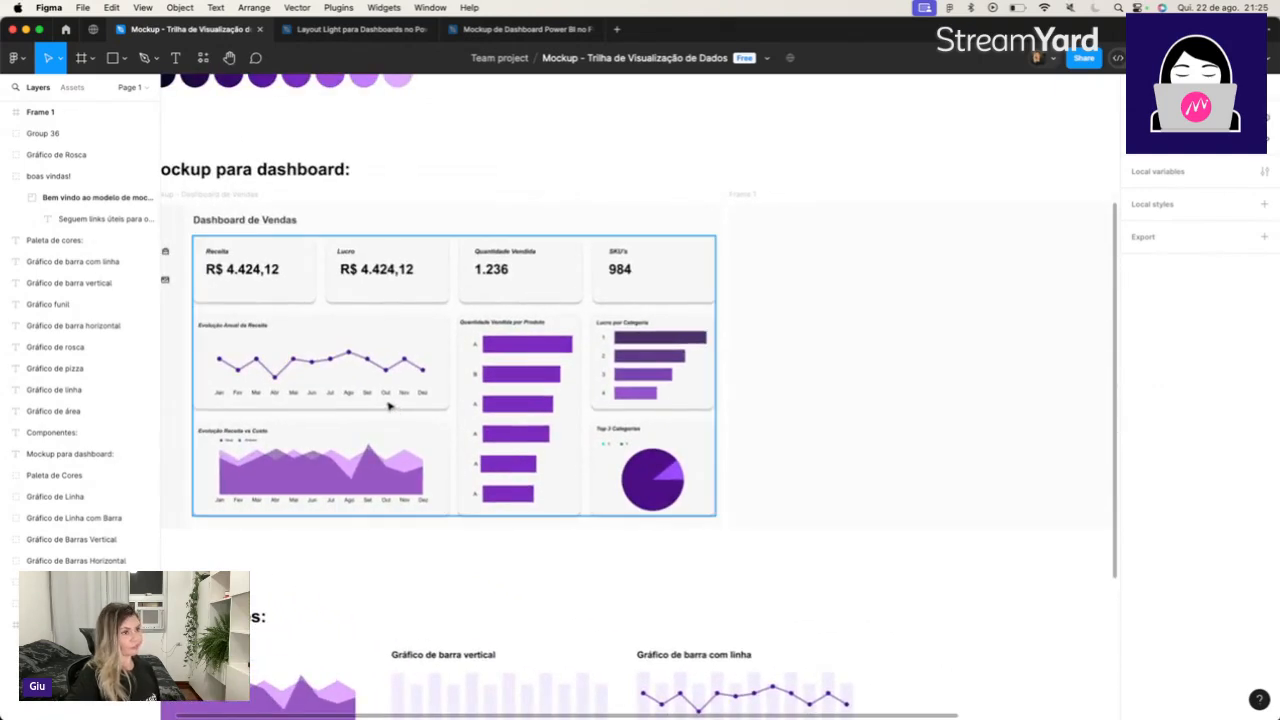
# Rename the empty frame as background_dashboard.
pyautogui.click(786, 233)
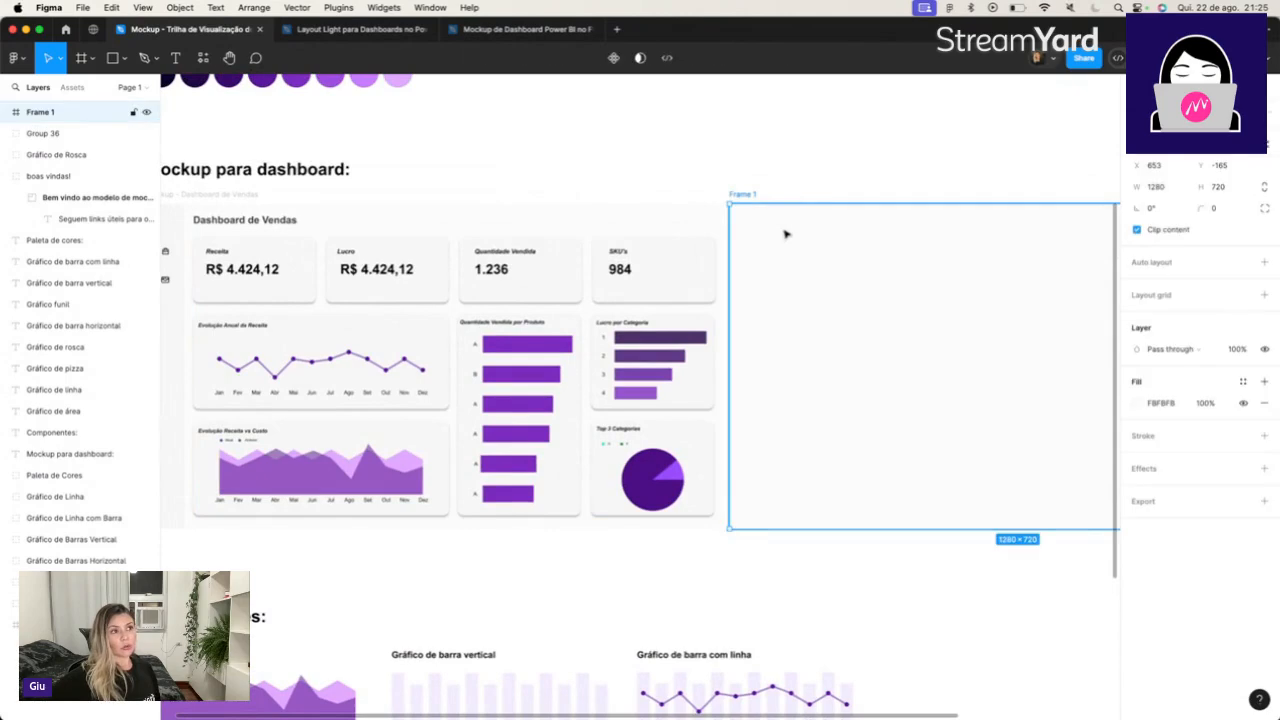
pyautogui.doubleClick(746, 195)
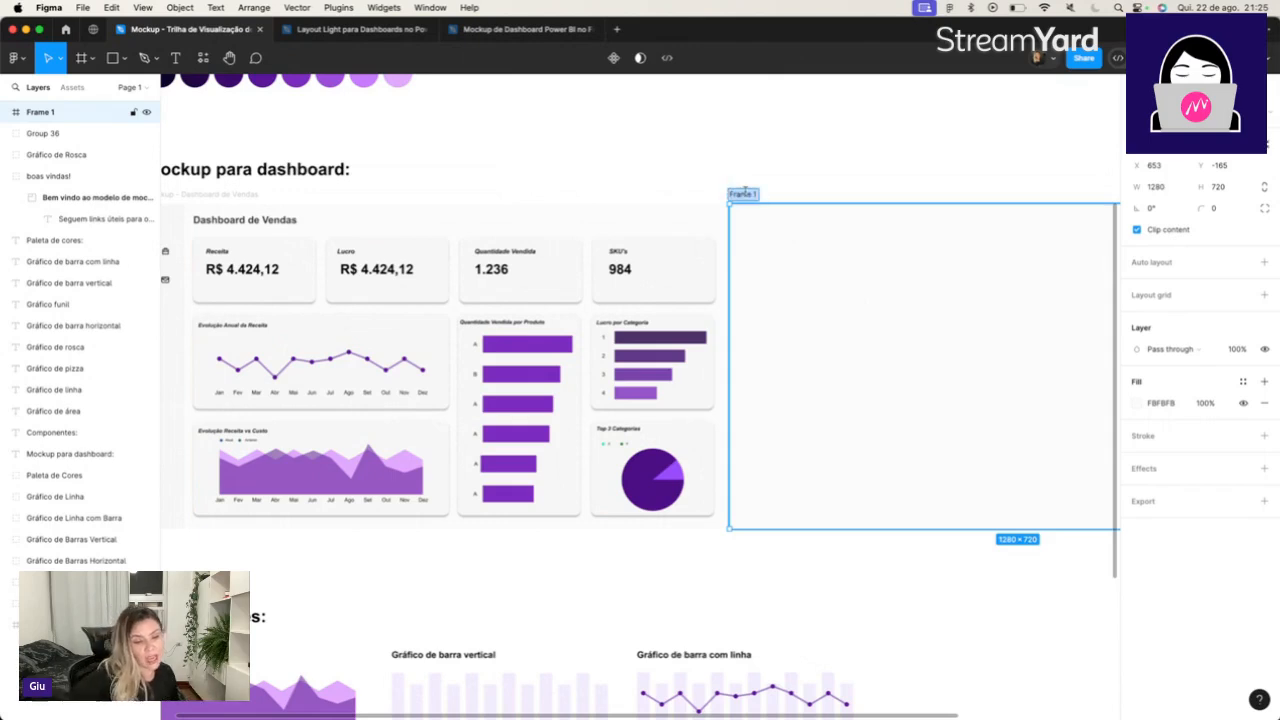
pyautogui.write('background_dashboard')
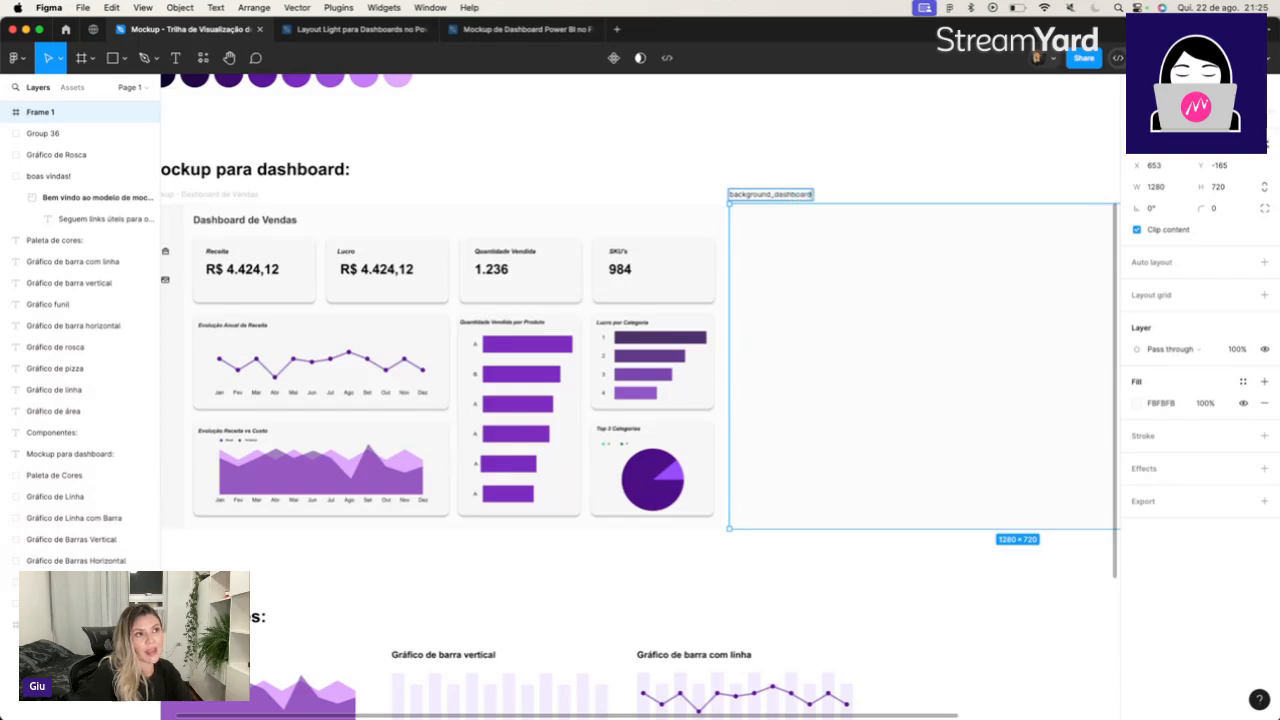
pyautogui.press('Return')
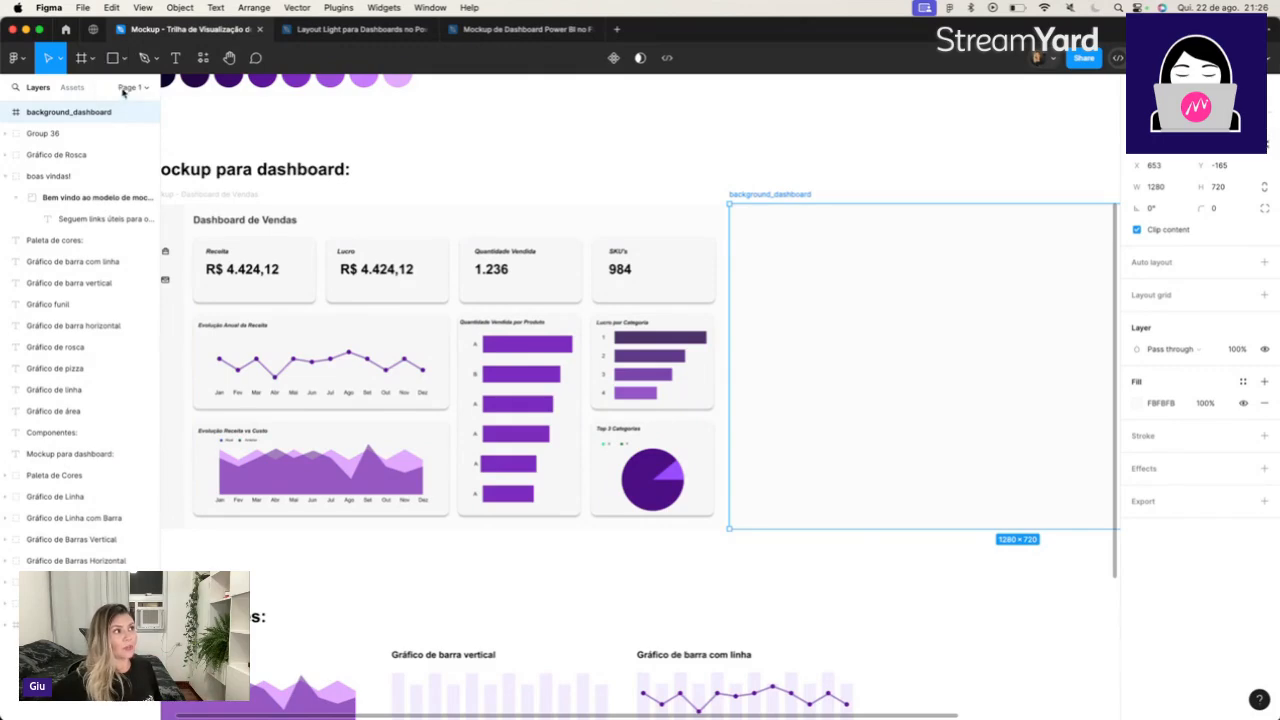
# Draw a rectangle about 83 × 175 near the upper-left corner of the background_dashboard frame.
pyautogui.click(124, 64)
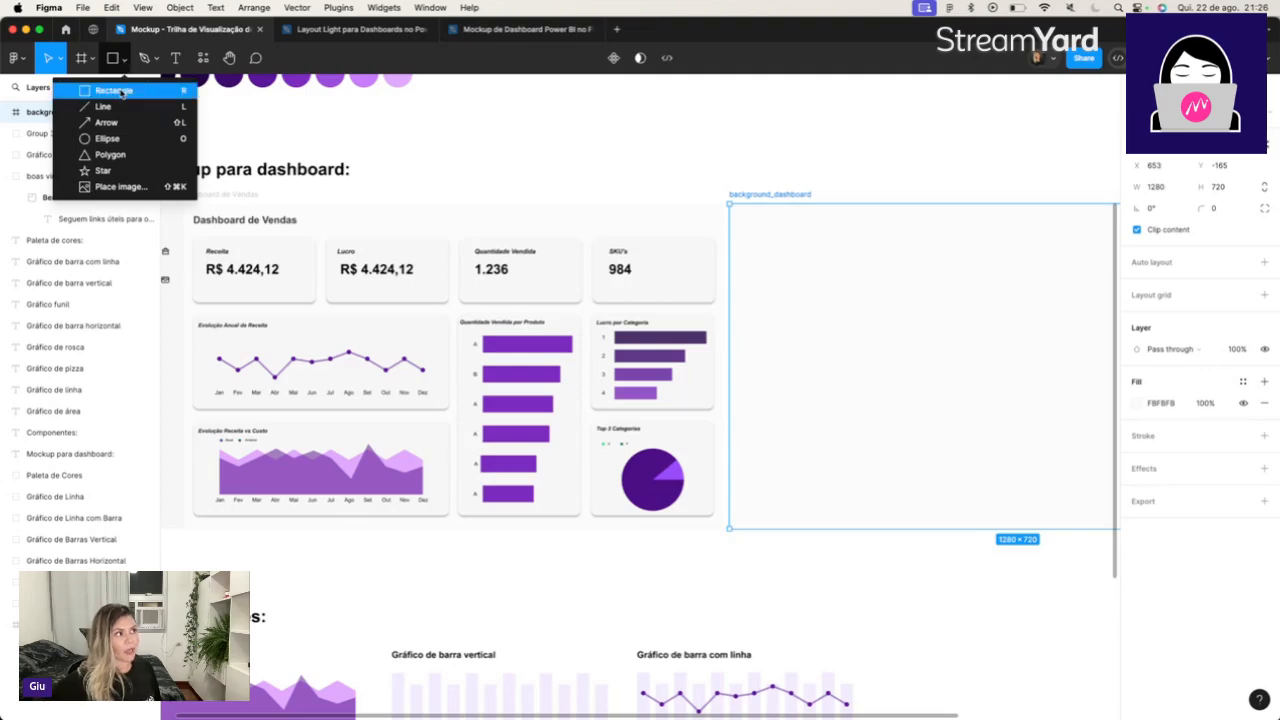
pyautogui.click(122, 91)
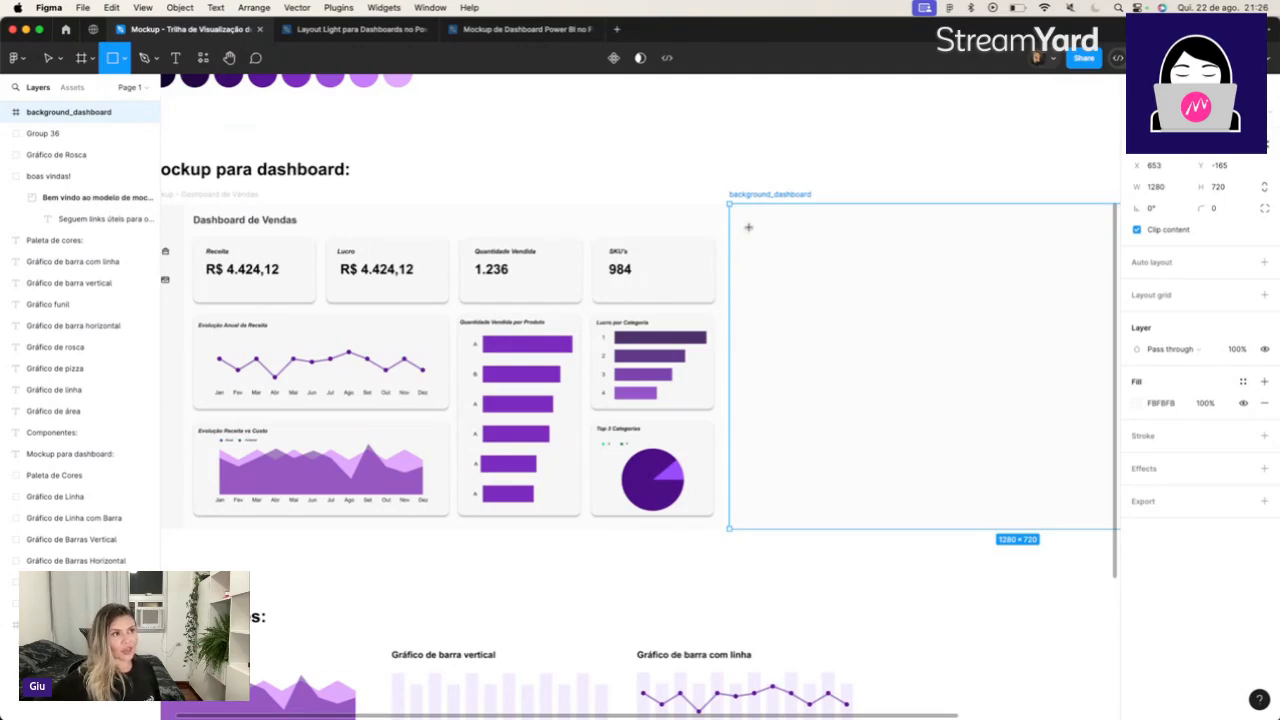
pyautogui.moveTo(745, 232); pyautogui.dragTo(785, 311)
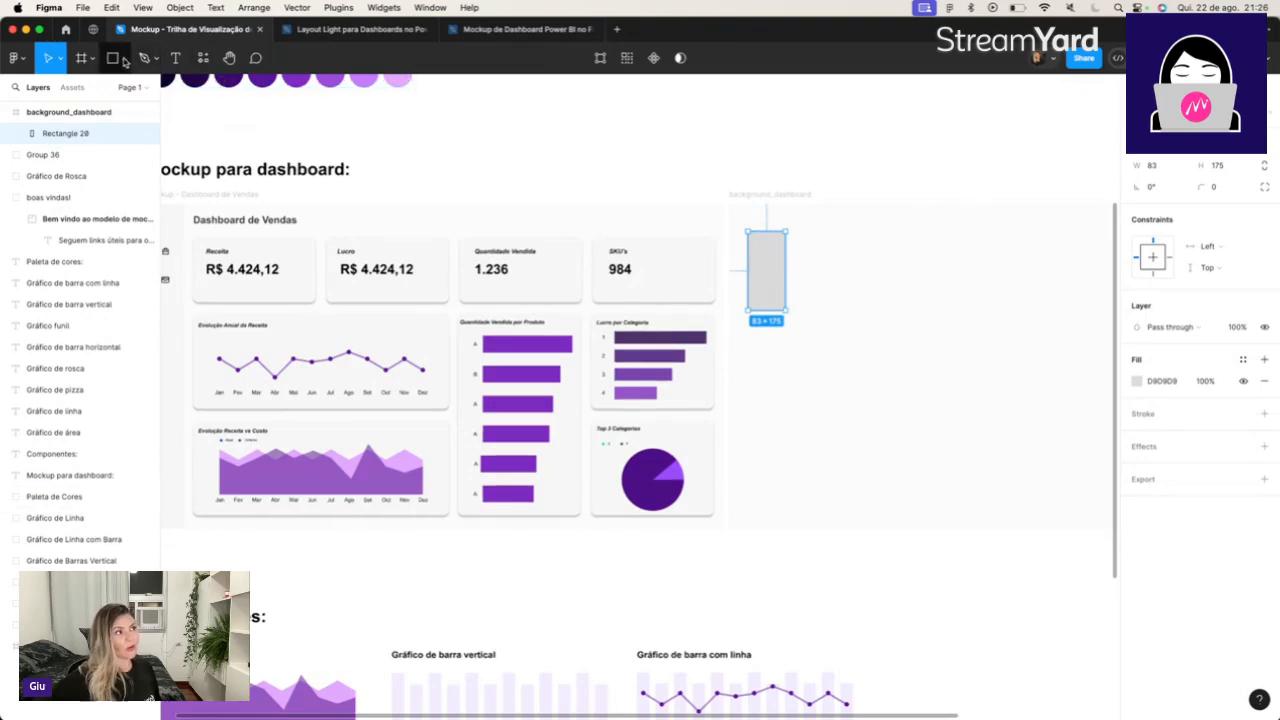
pyautogui.click(124, 60)
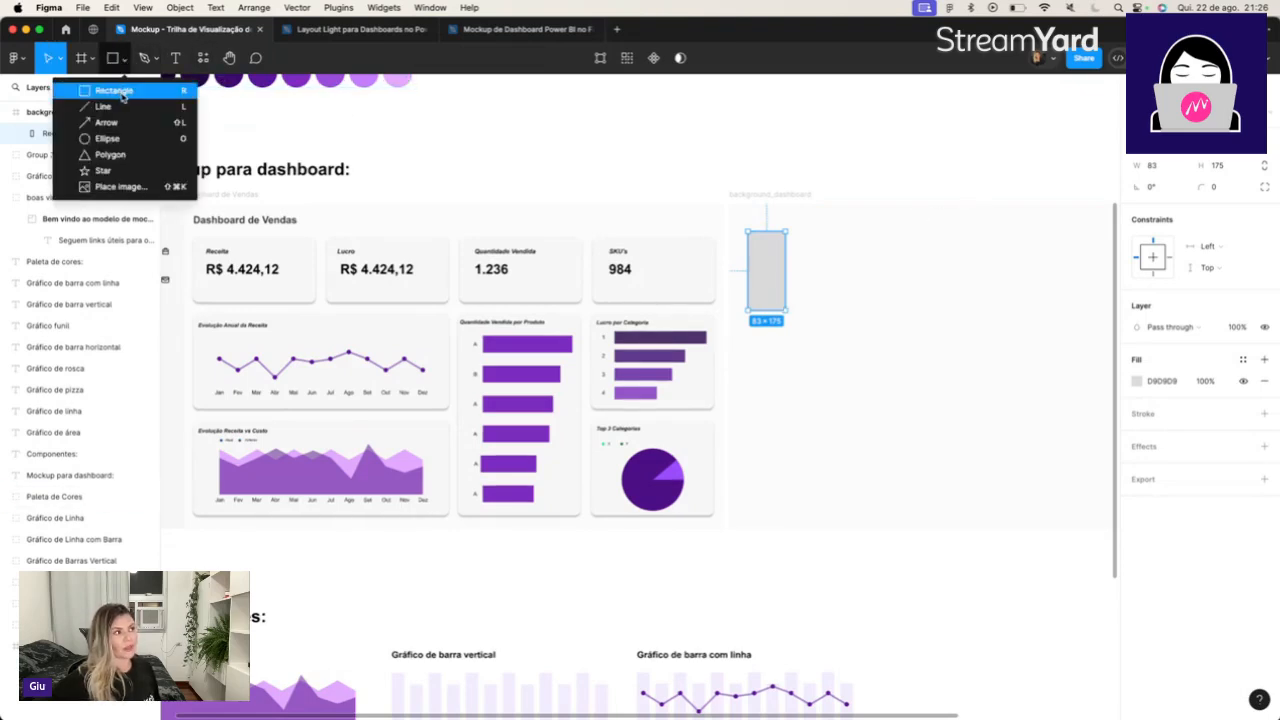
pyautogui.click(115, 91)
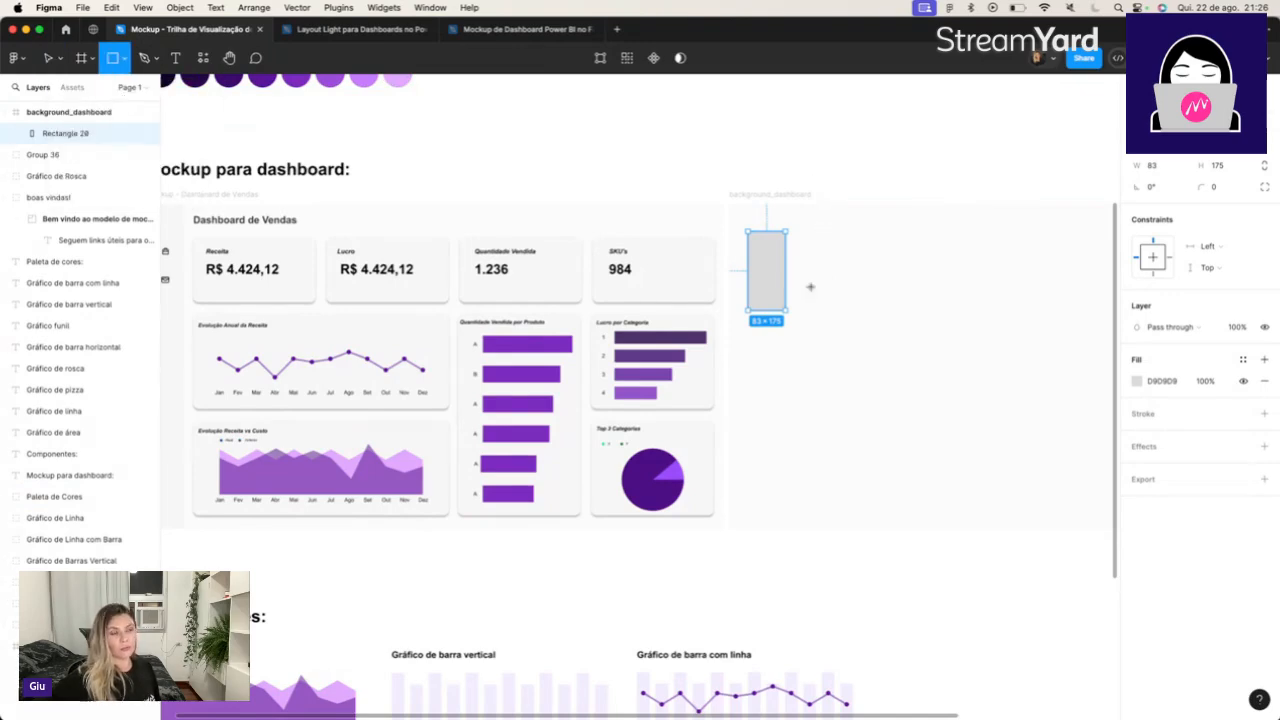
pyautogui.moveTo(825, 284); pyautogui.dragTo(871, 410)
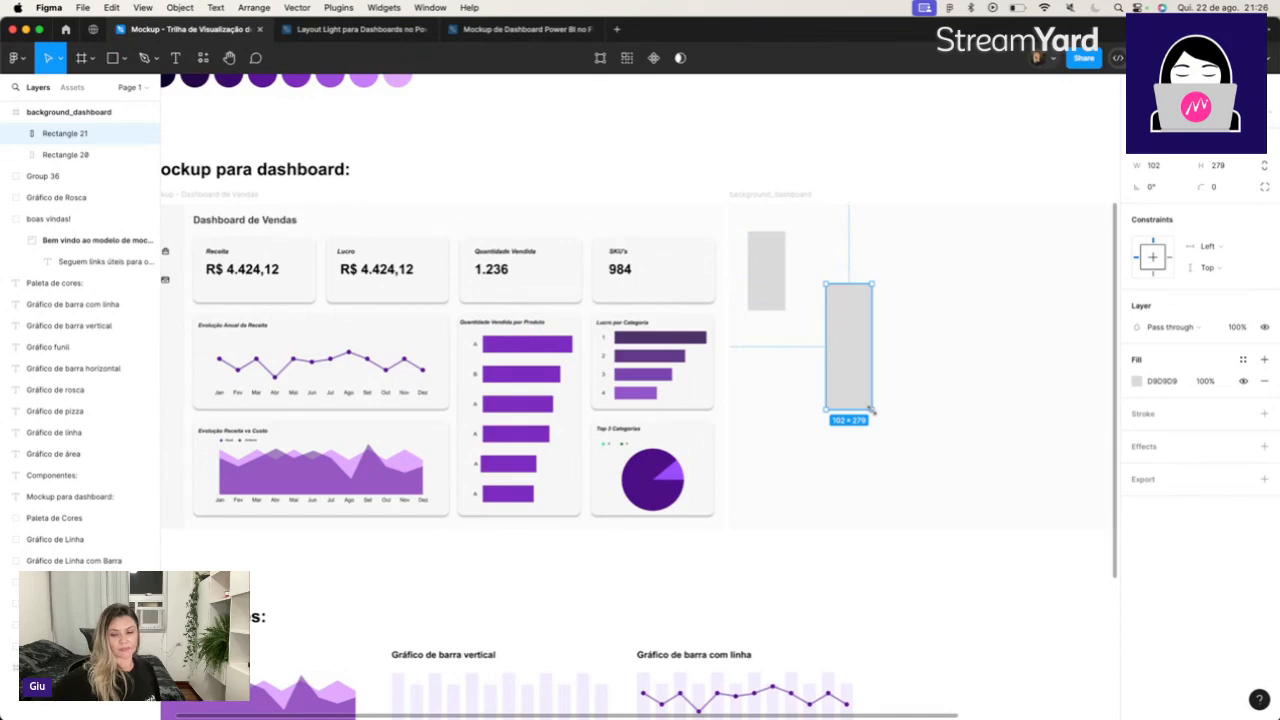
pyautogui.press('Delete')
# Move the rectangle into the frame's upper-left corner and stretch it to the frame's full height of 720.
pyautogui.click(768, 275)
pyautogui.moveTo(766, 284); pyautogui.dragTo(748, 250)
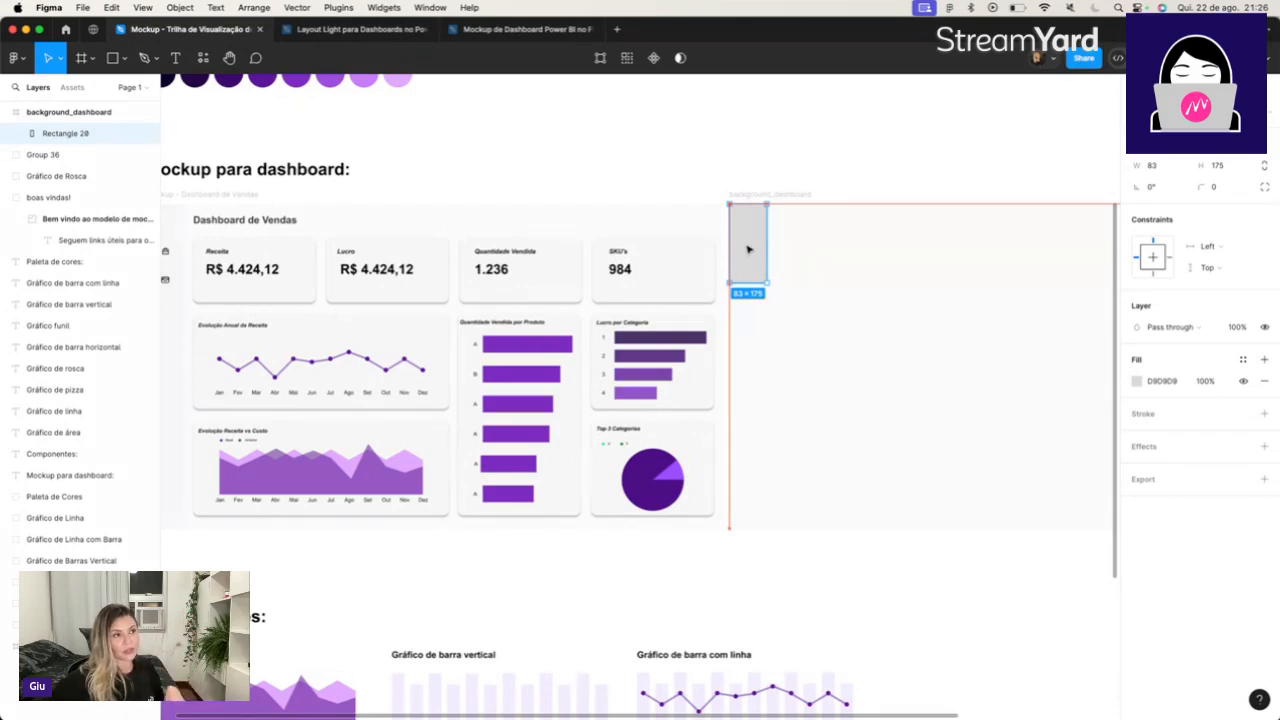
pyautogui.moveTo(748, 284); pyautogui.dragTo(766, 528)
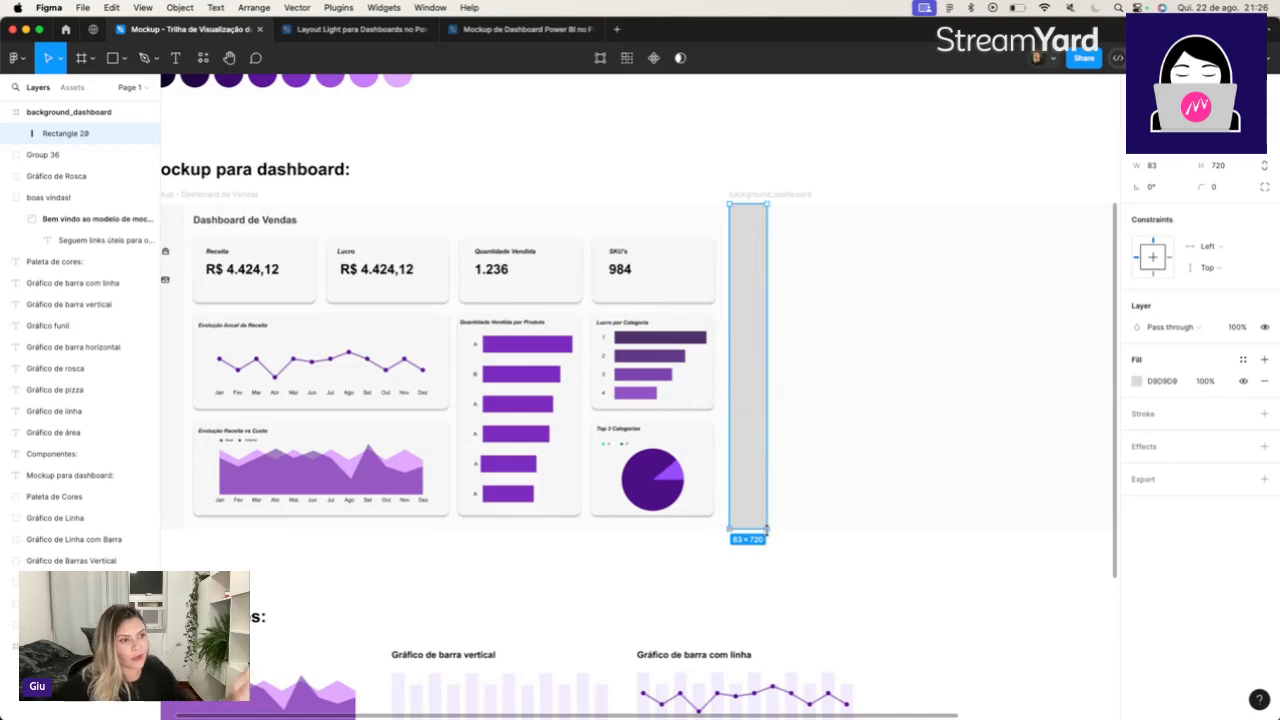
pyautogui.scroll(2, 766, 530)
pyautogui.scroll(5, 767, 533)
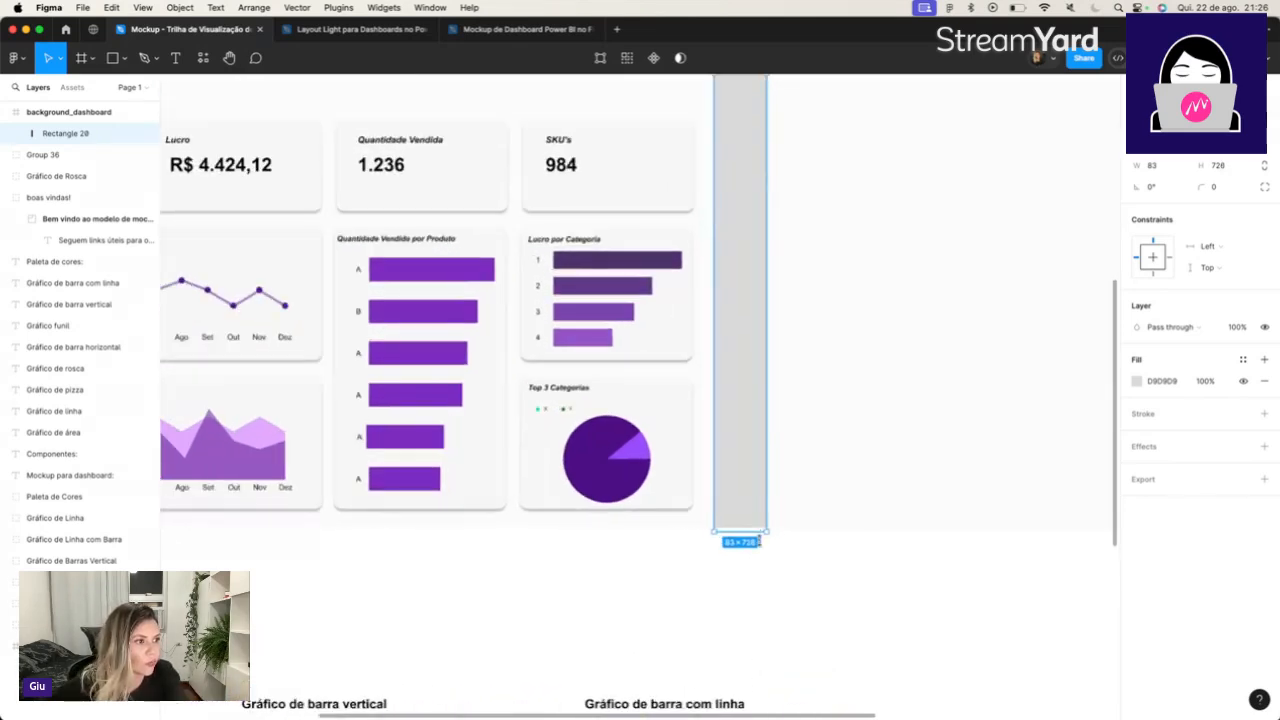
pyautogui.scroll(3, 758, 532)
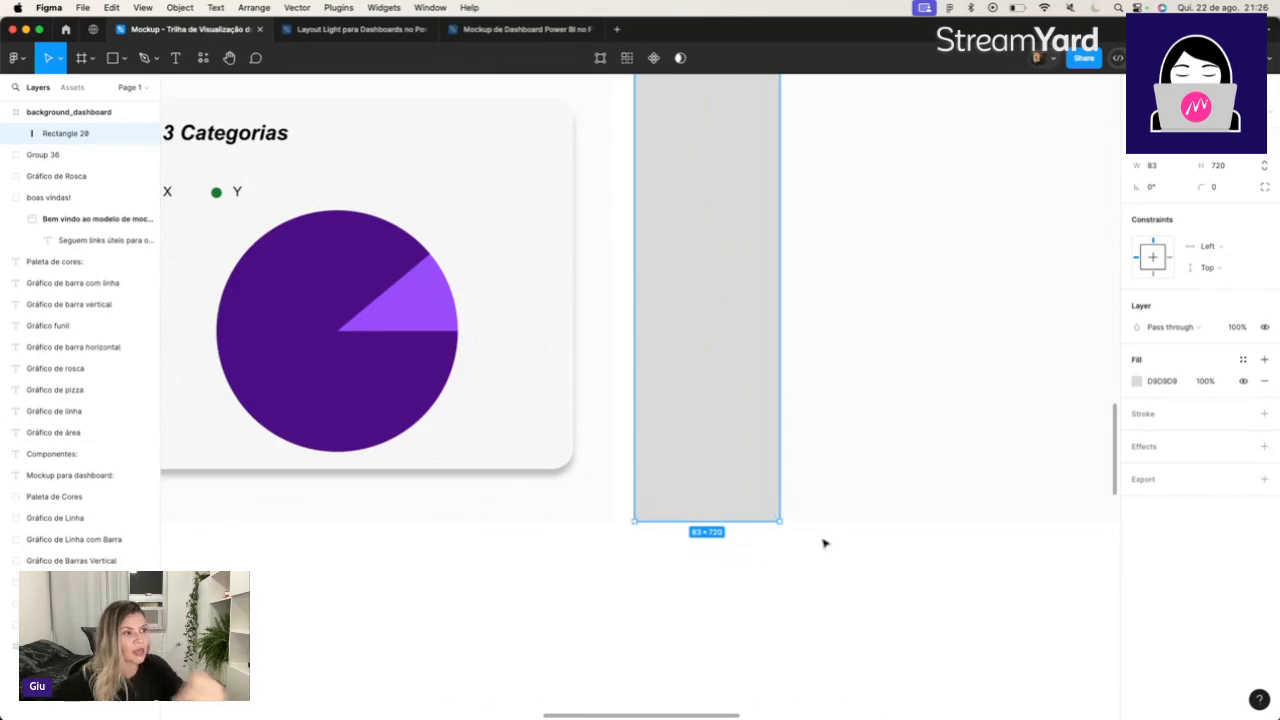
# Set the width of the side menu rectangle in the background_dashboard frame to 84, matching the sales mockup's menu bar.
pyautogui.scroll(-5, 815, 541)
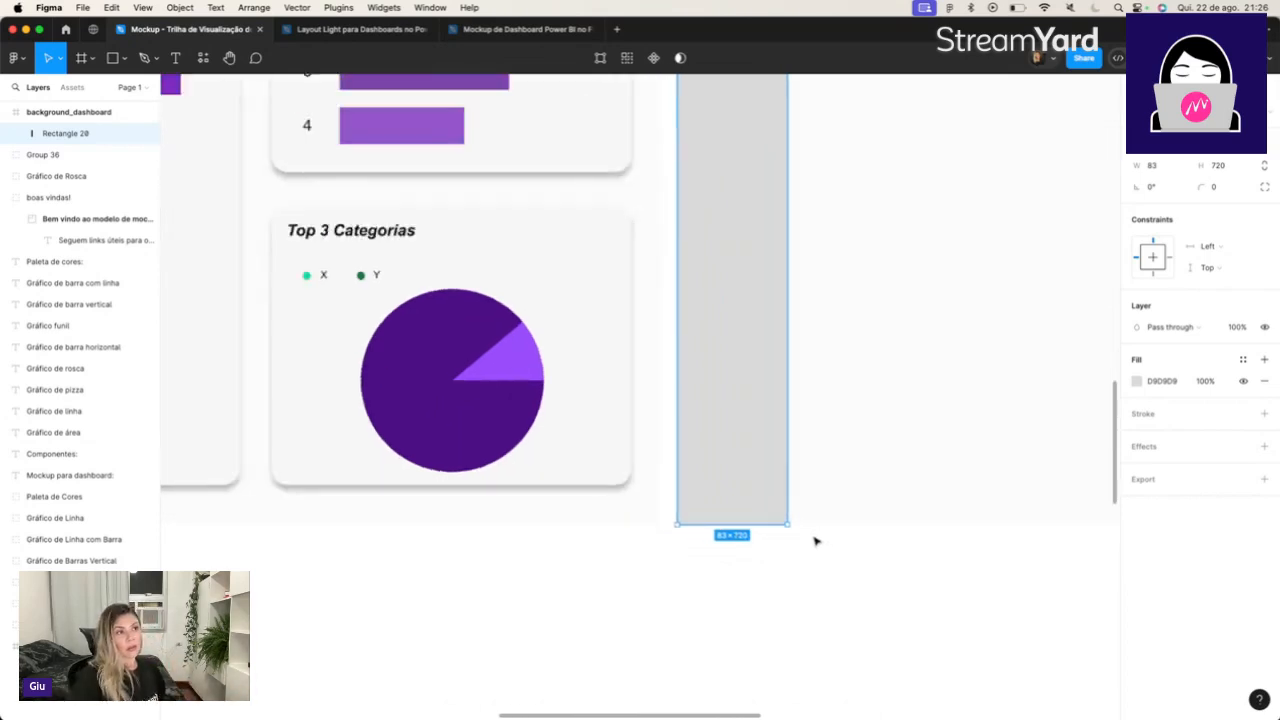
pyautogui.scroll(-3, 815, 541)
pyautogui.scroll(2, 815, 541)
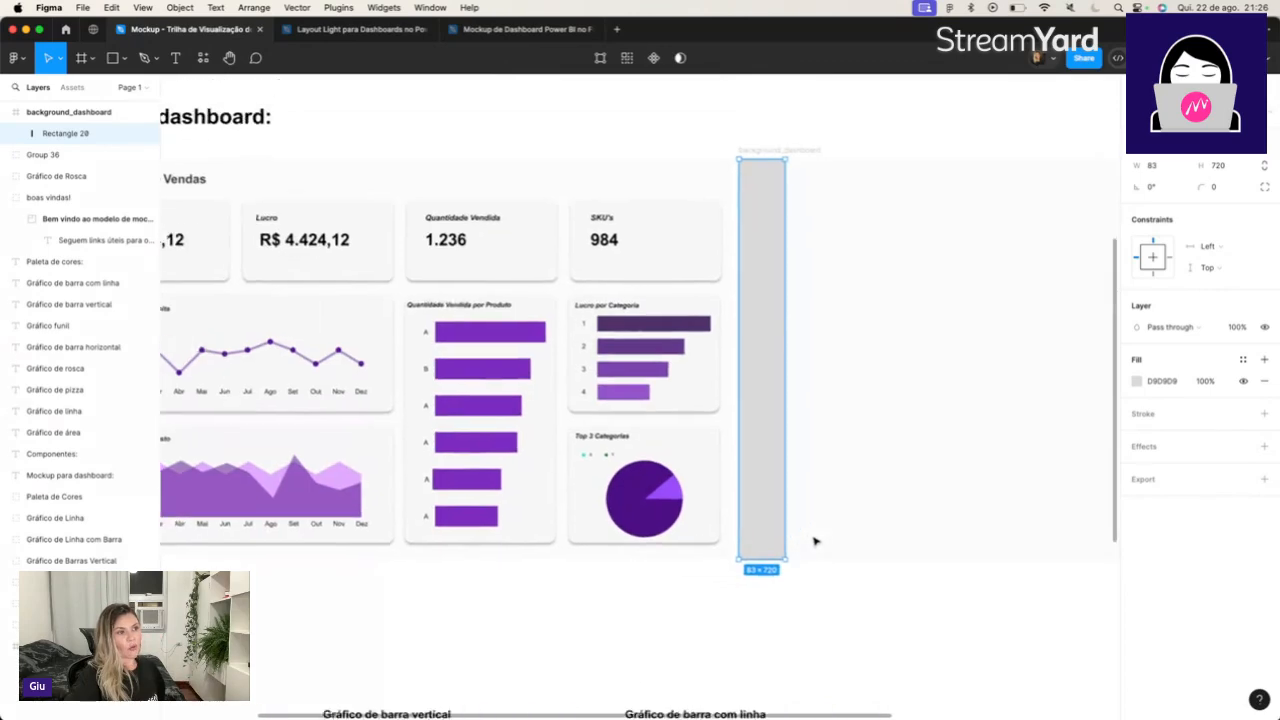
pyautogui.hscroll(-5, 815, 541)
pyautogui.hscroll(1, 815, 541)
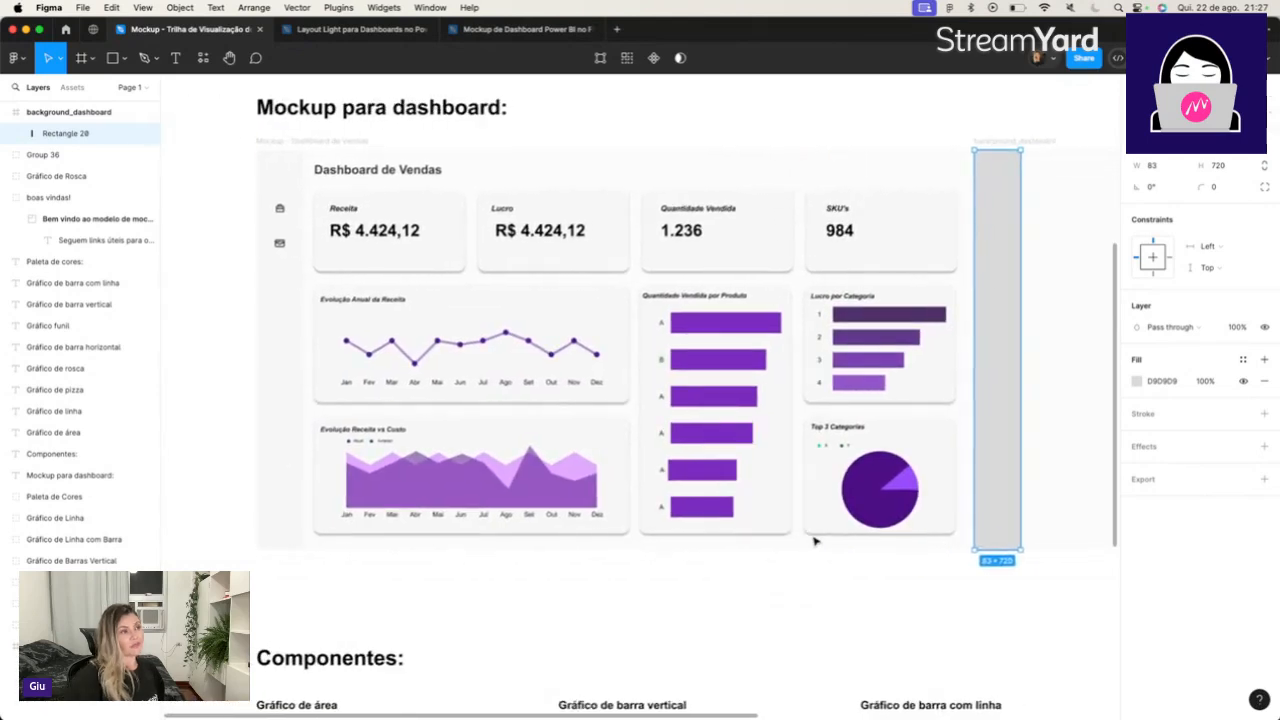
pyautogui.click(288, 377)
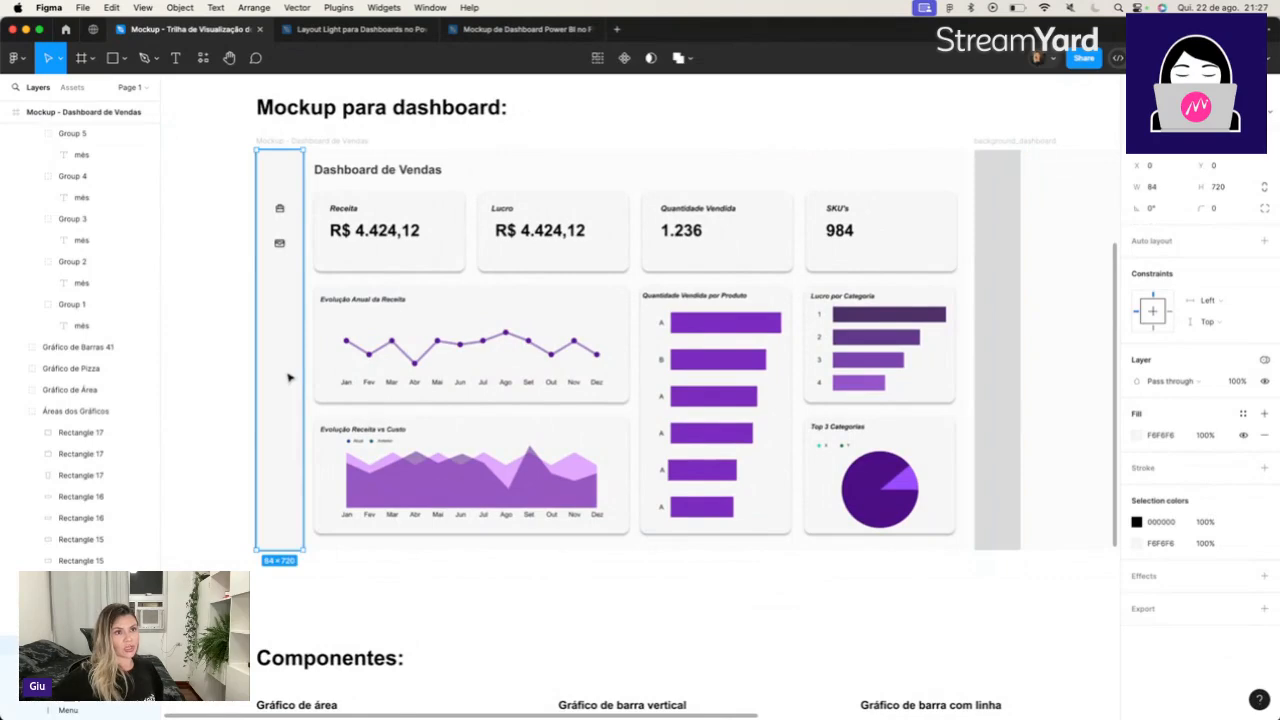
pyautogui.click(989, 270)
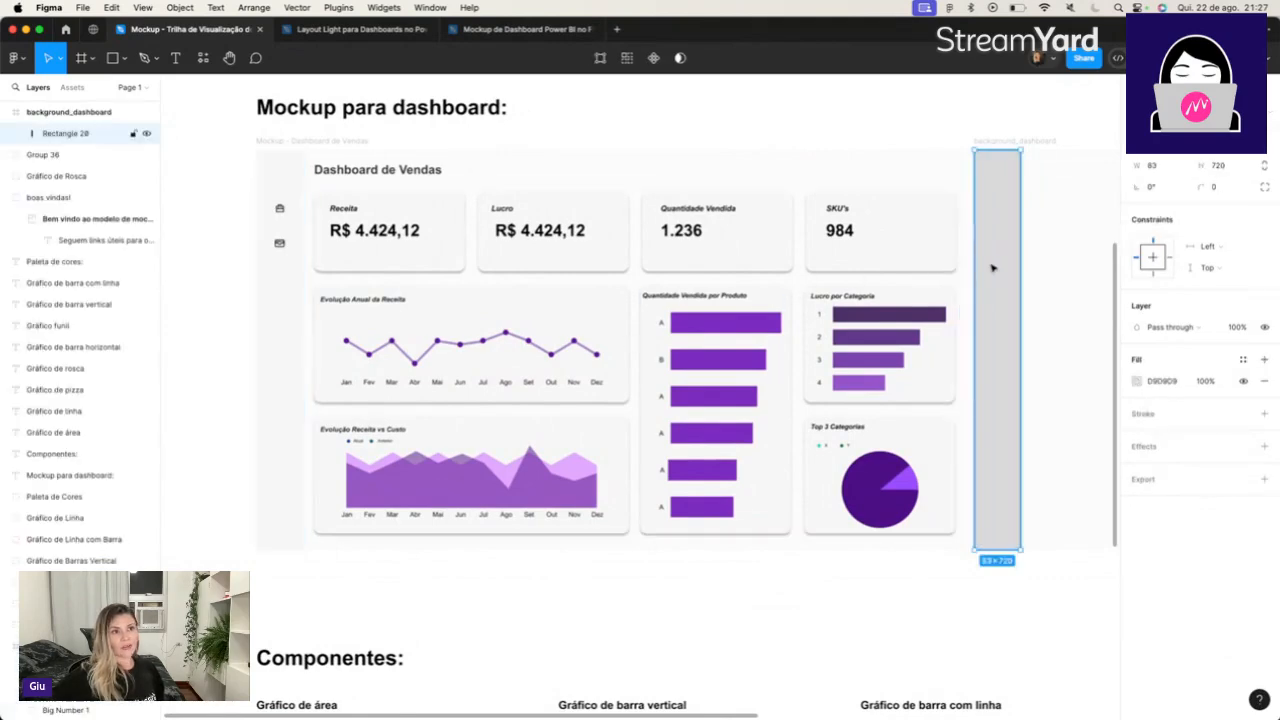
pyautogui.click(1165, 166)
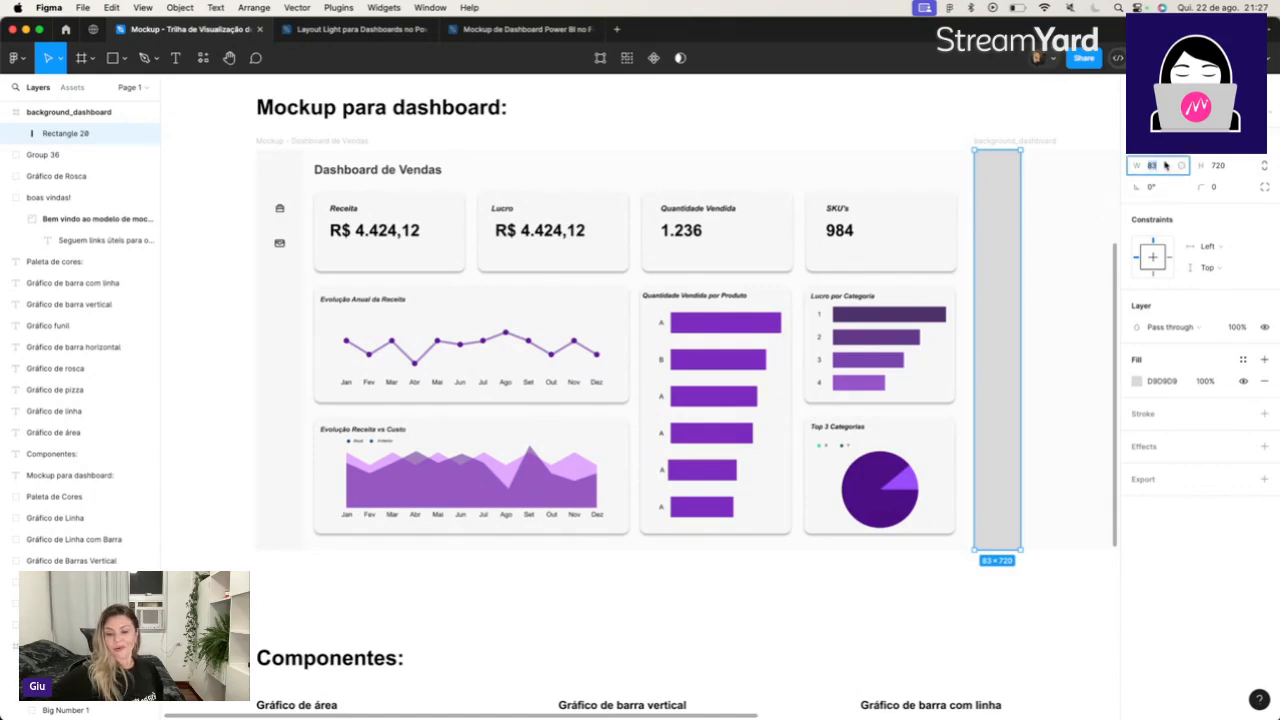
pyautogui.write('84')
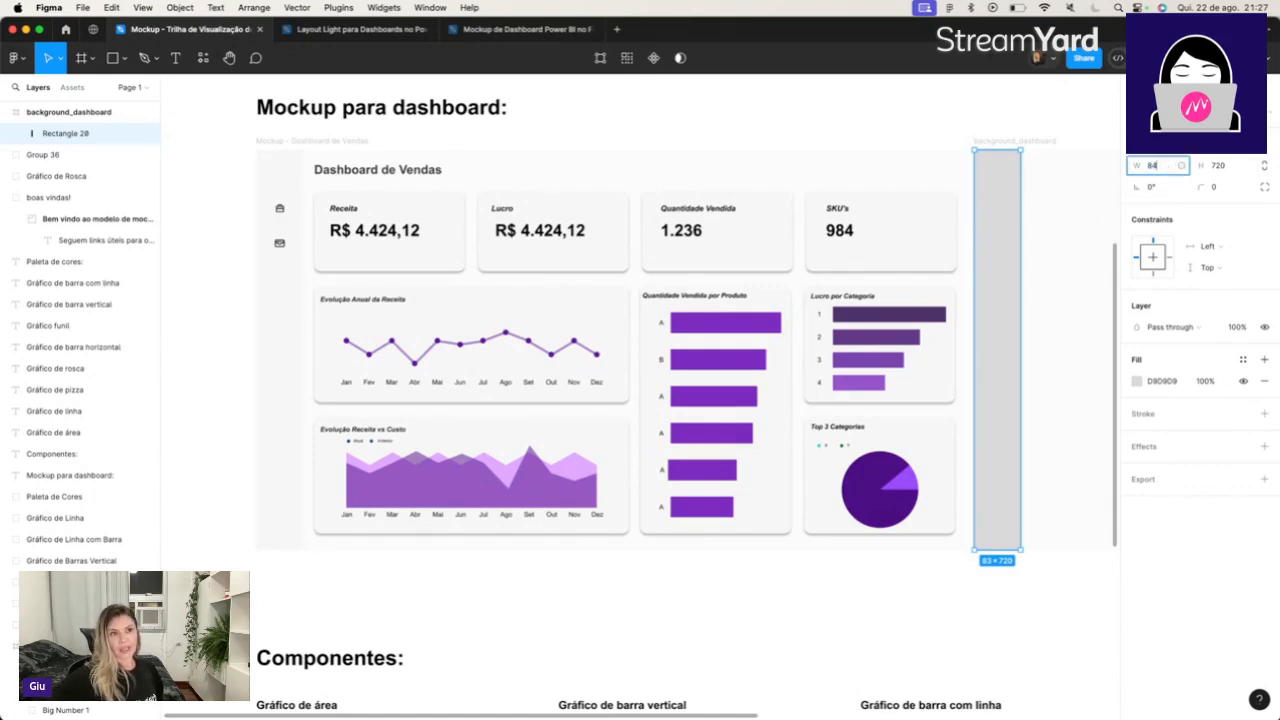
pyautogui.press('Tab')
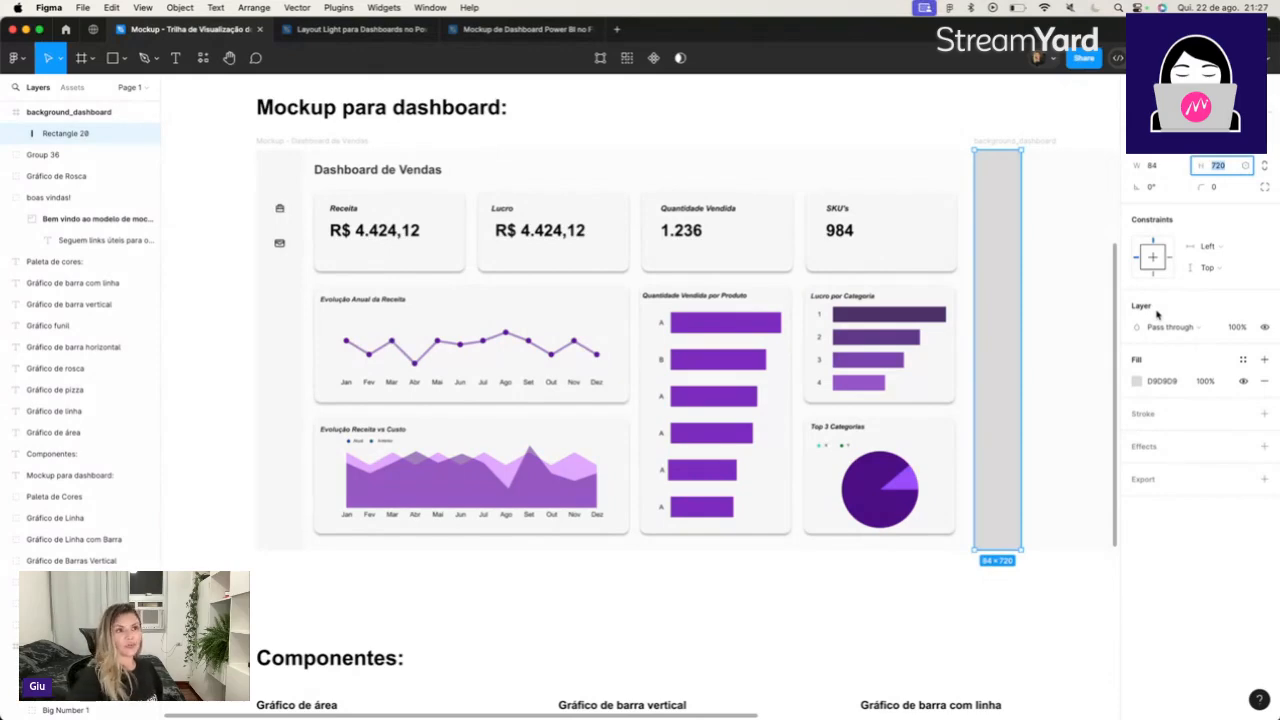
# Fill the side menu rectangle with F6F6F6, sampled from the menu bar of the sales dashboard mockup.
pyautogui.hscroll(3, 990, 415)
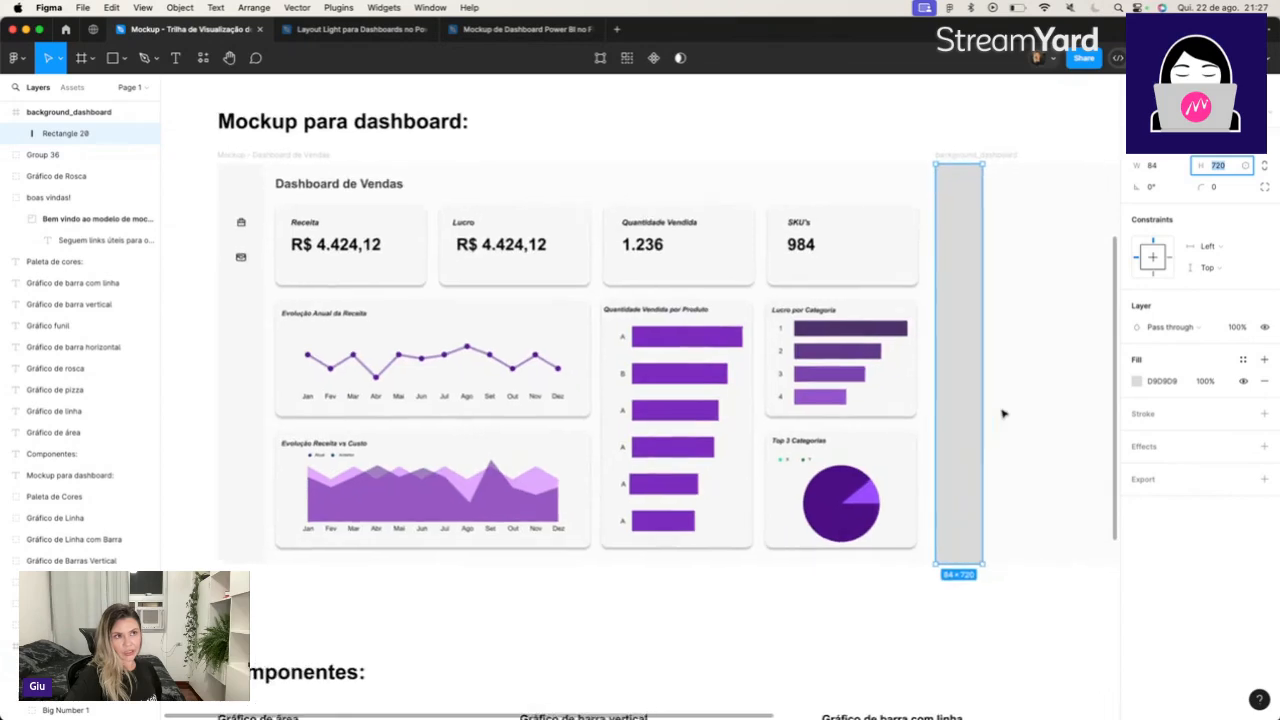
pyautogui.hscroll(2, 1003, 413)
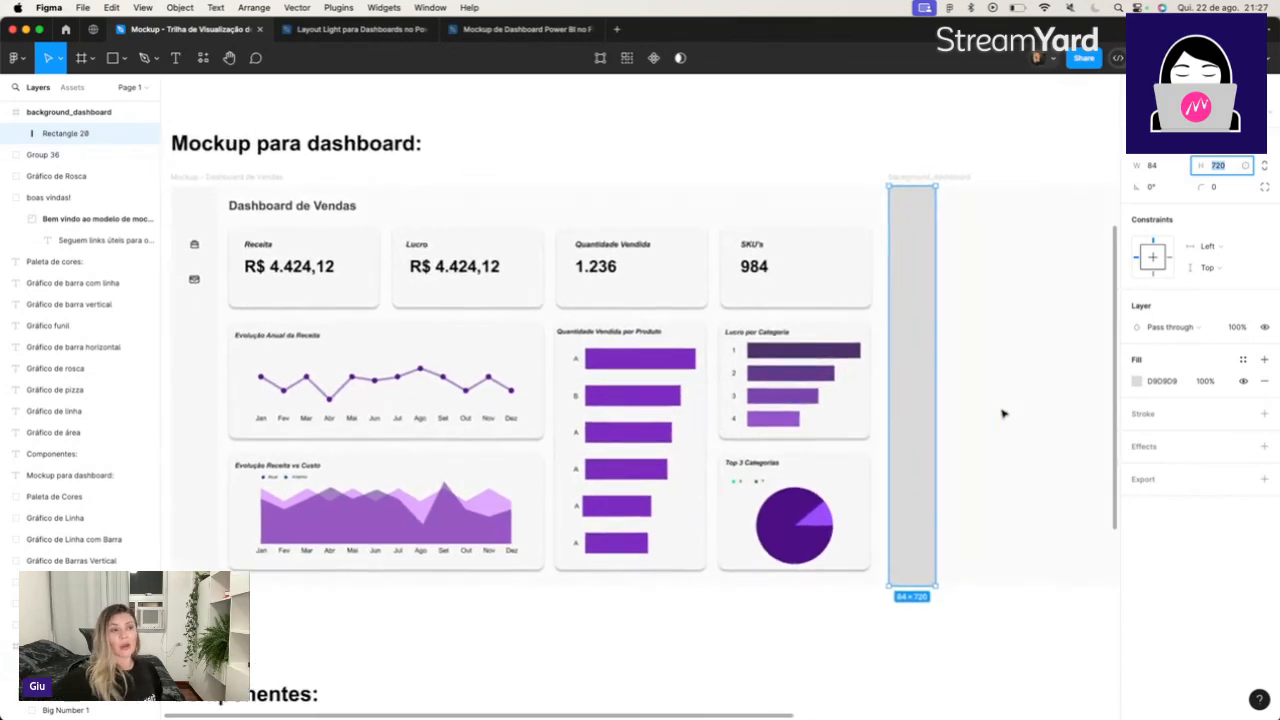
pyautogui.click(197, 349)
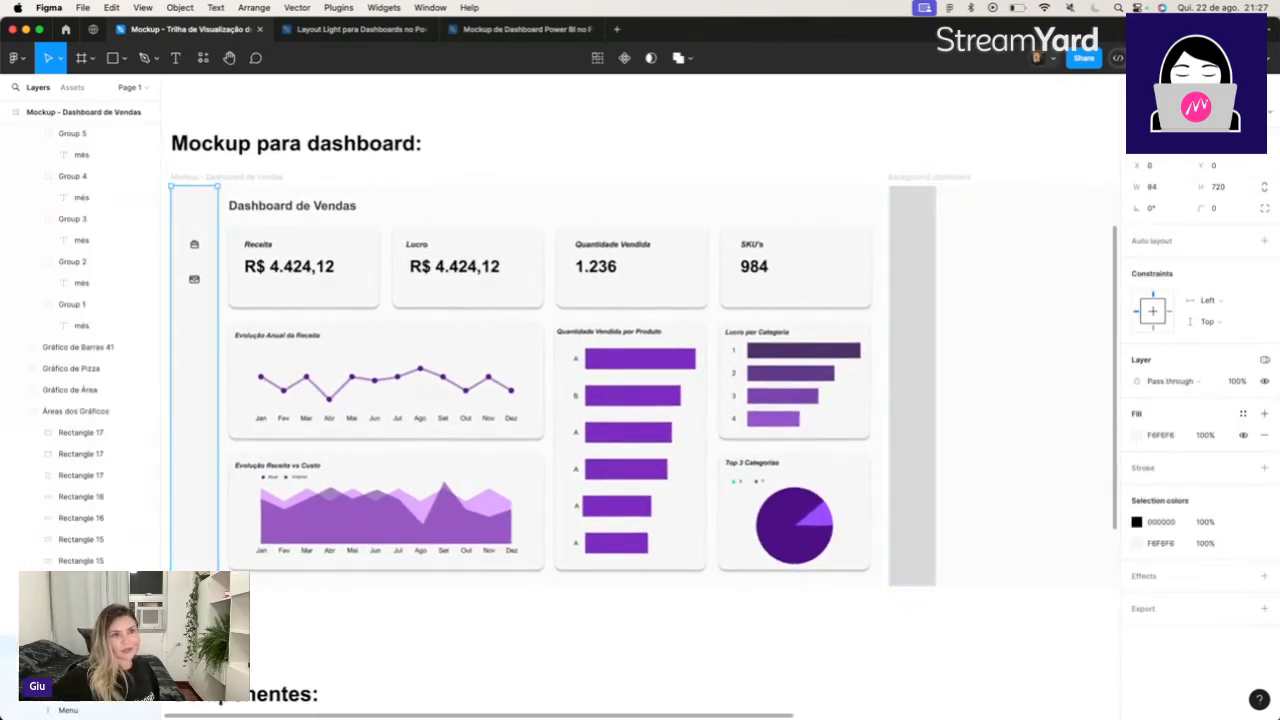
pyautogui.click(1160, 435)
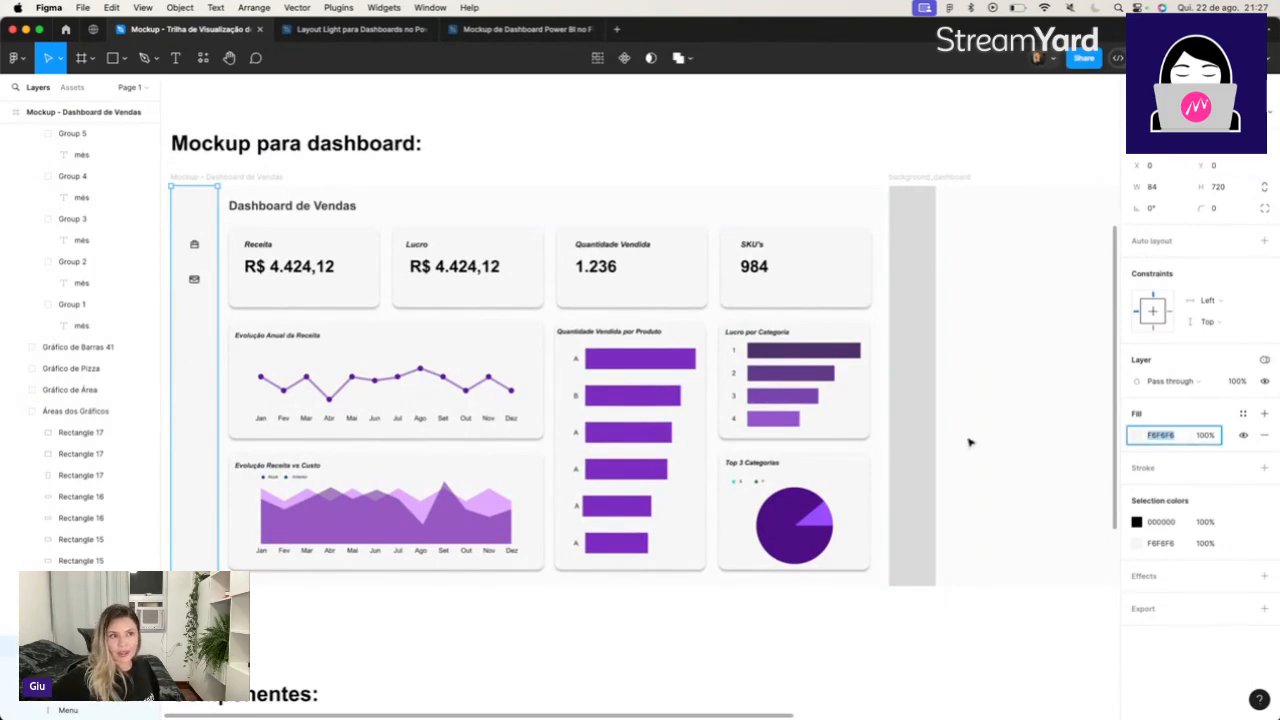
pyautogui.click(925, 453)
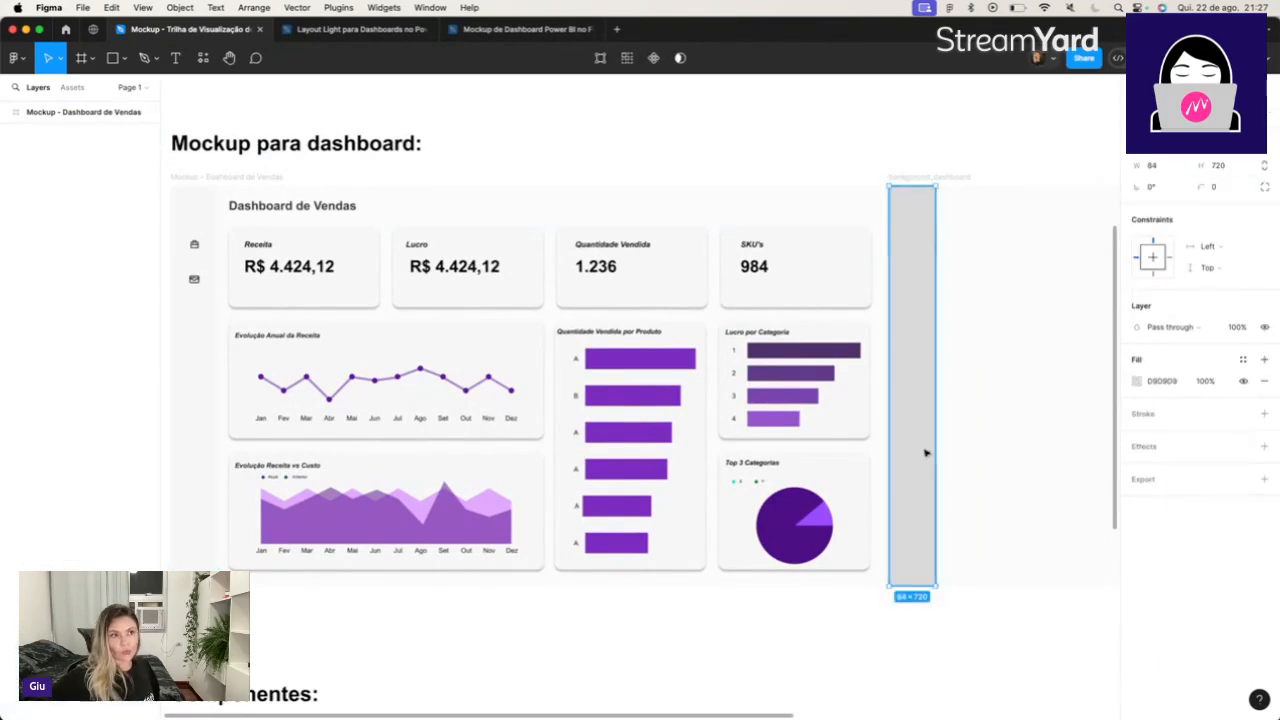
pyautogui.click(1137, 382)
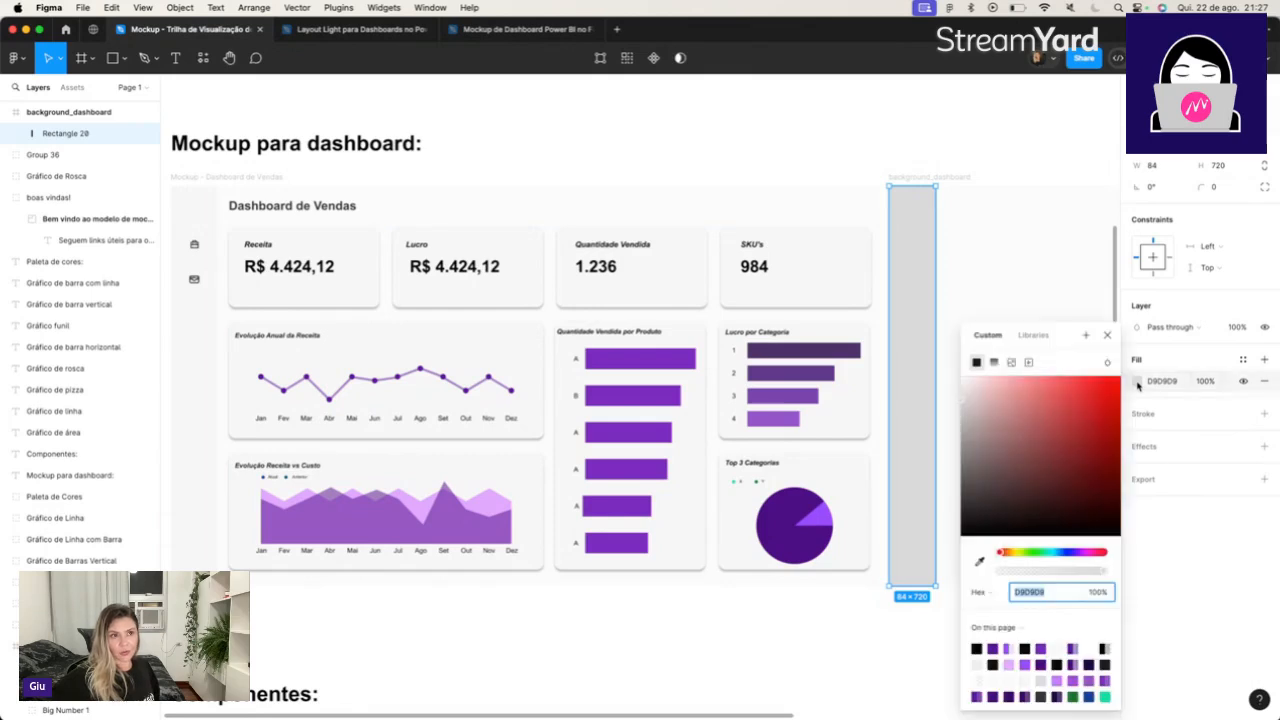
pyautogui.click(980, 562)
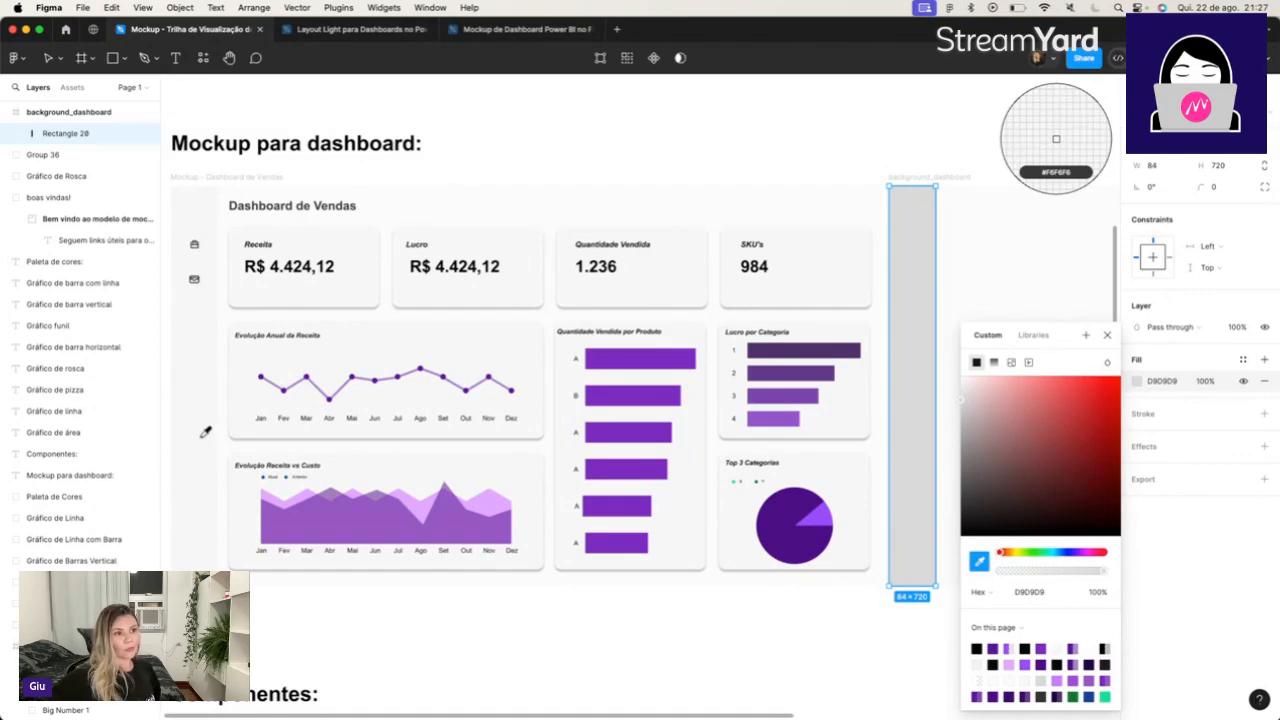
pyautogui.click(203, 441)
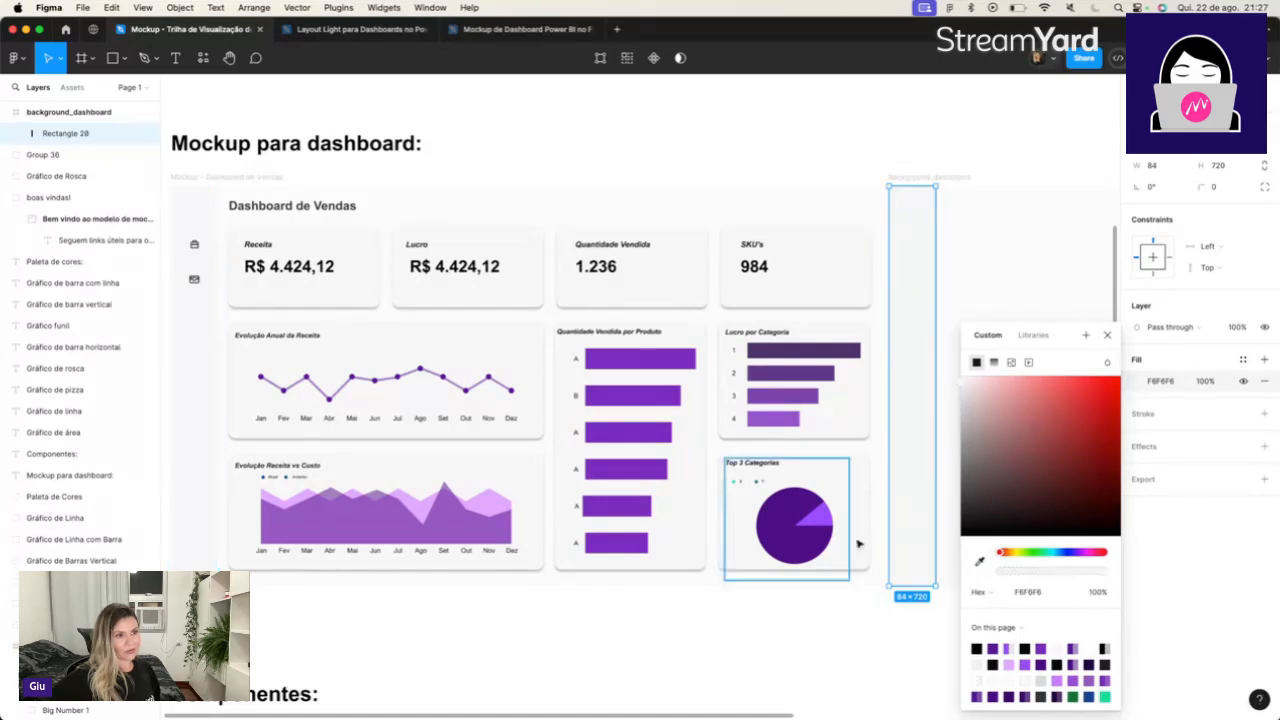
pyautogui.click(872, 661)
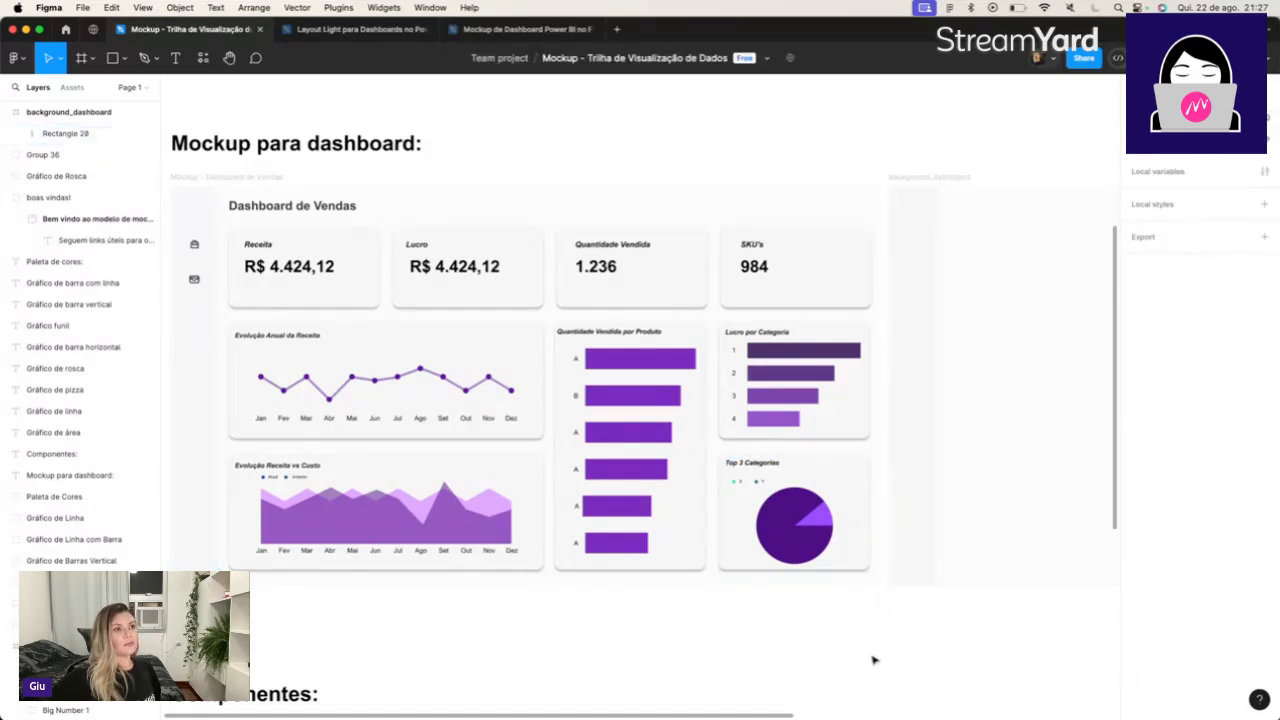
# Draw a rectangle about 260 × 166 beside the side menu, near the top of the background_dashboard frame.
pyautogui.hscroll(2, 872, 644)
pyautogui.scroll(1, 872, 644)
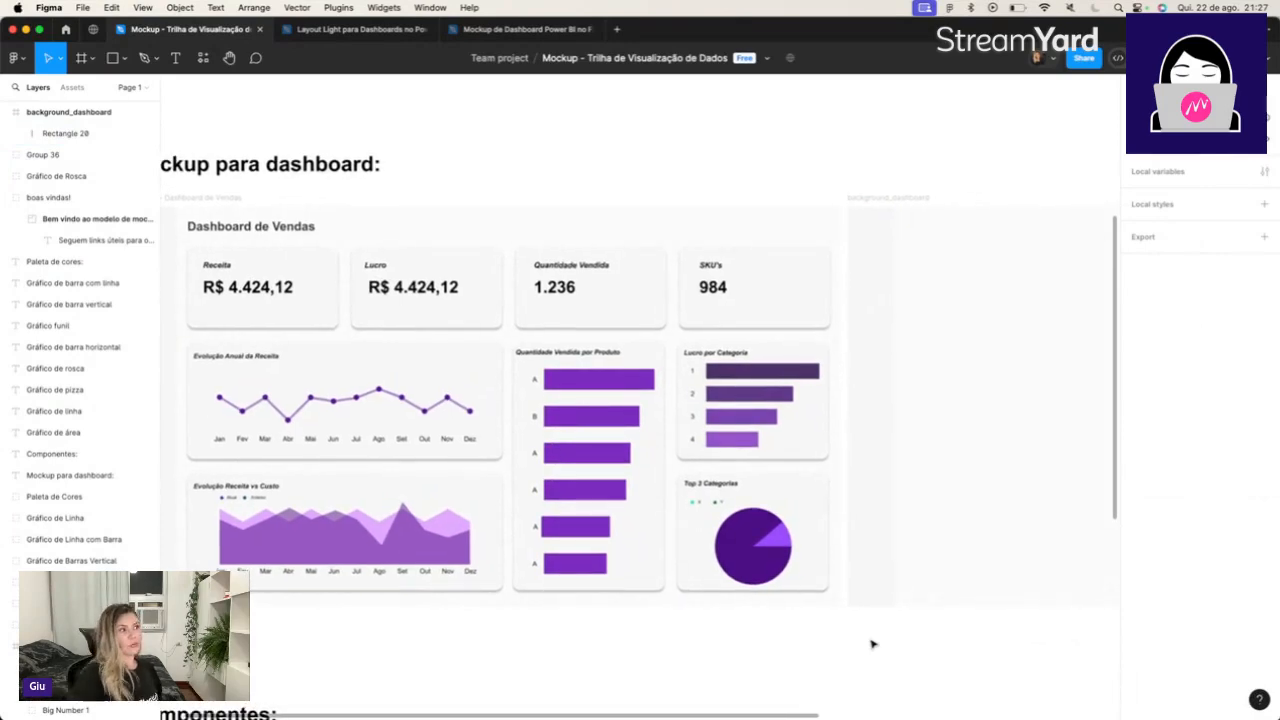
pyautogui.hscroll(2, 343, 288)
pyautogui.scroll(1, 343, 288)
pyautogui.hscroll(-1, 343, 288)
pyautogui.scroll(1, 343, 288)
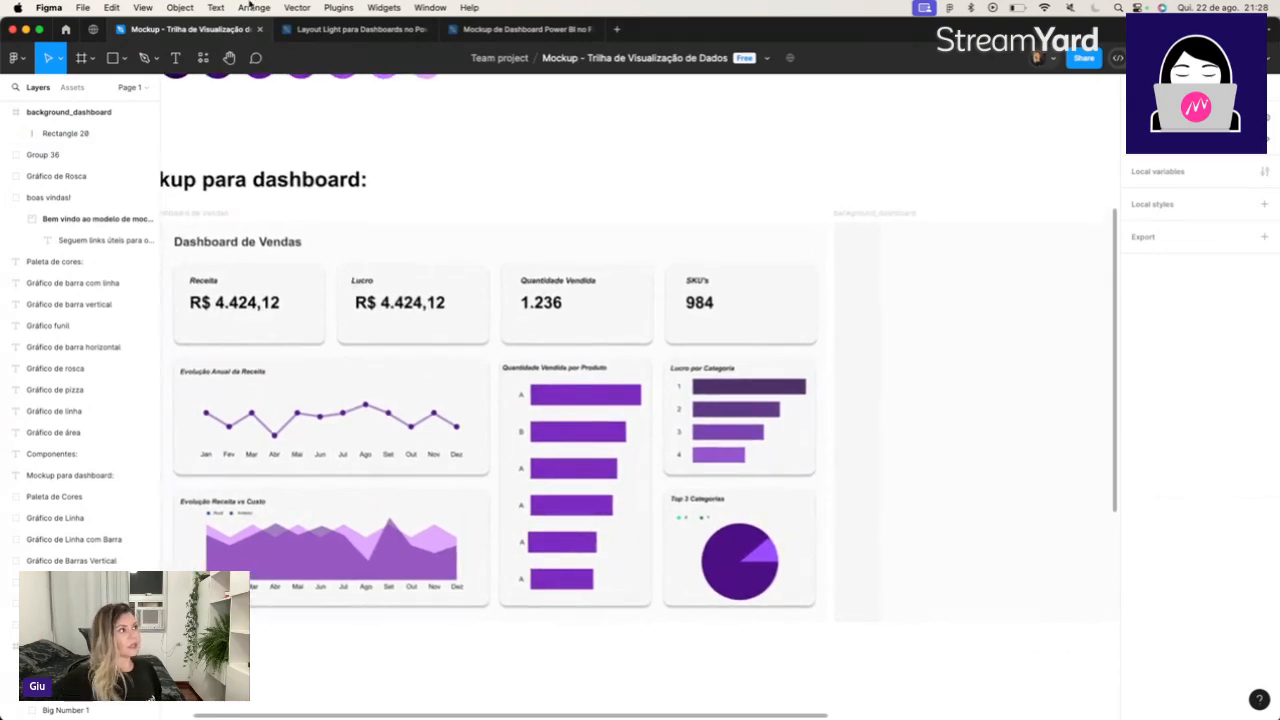
pyautogui.click(121, 62)
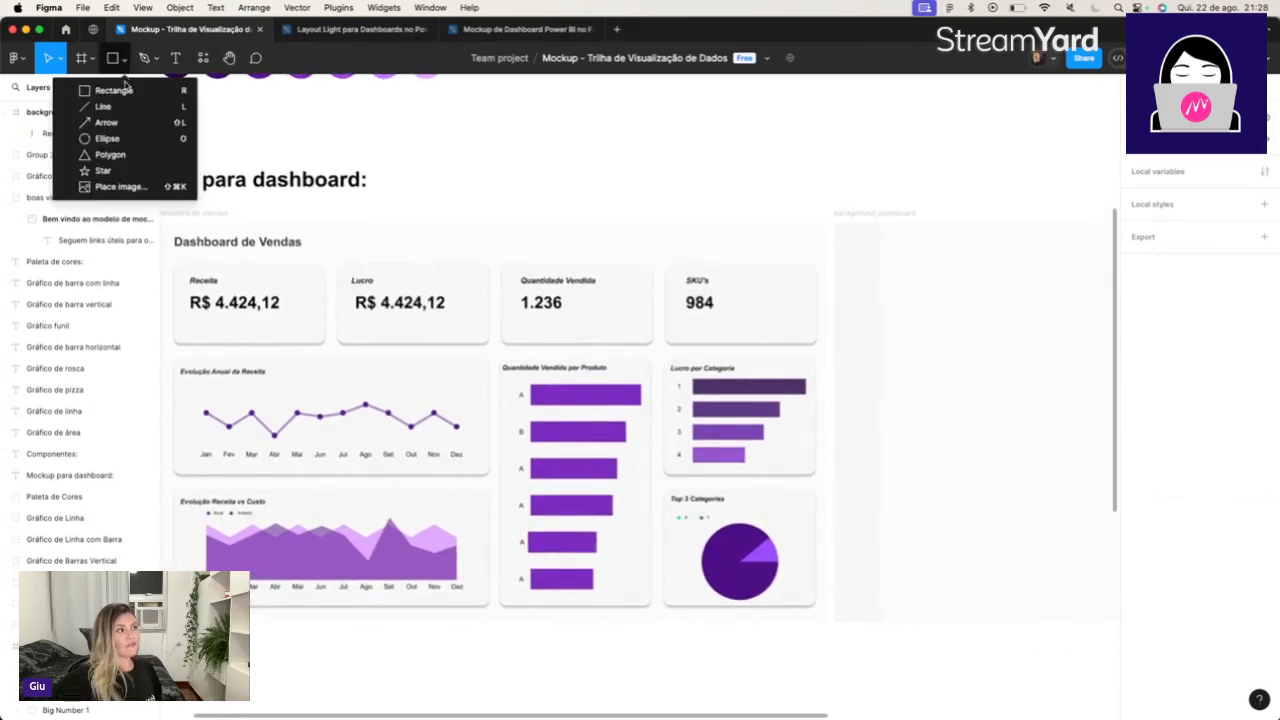
pyautogui.click(112, 90)
pyautogui.moveTo(897, 250)
pyautogui.mouseDown()
pyautogui.moveTo(920, 290)
pyautogui.moveTo(1017, 320)
pyautogui.moveTo(1042, 342)
pyautogui.mouseUp()
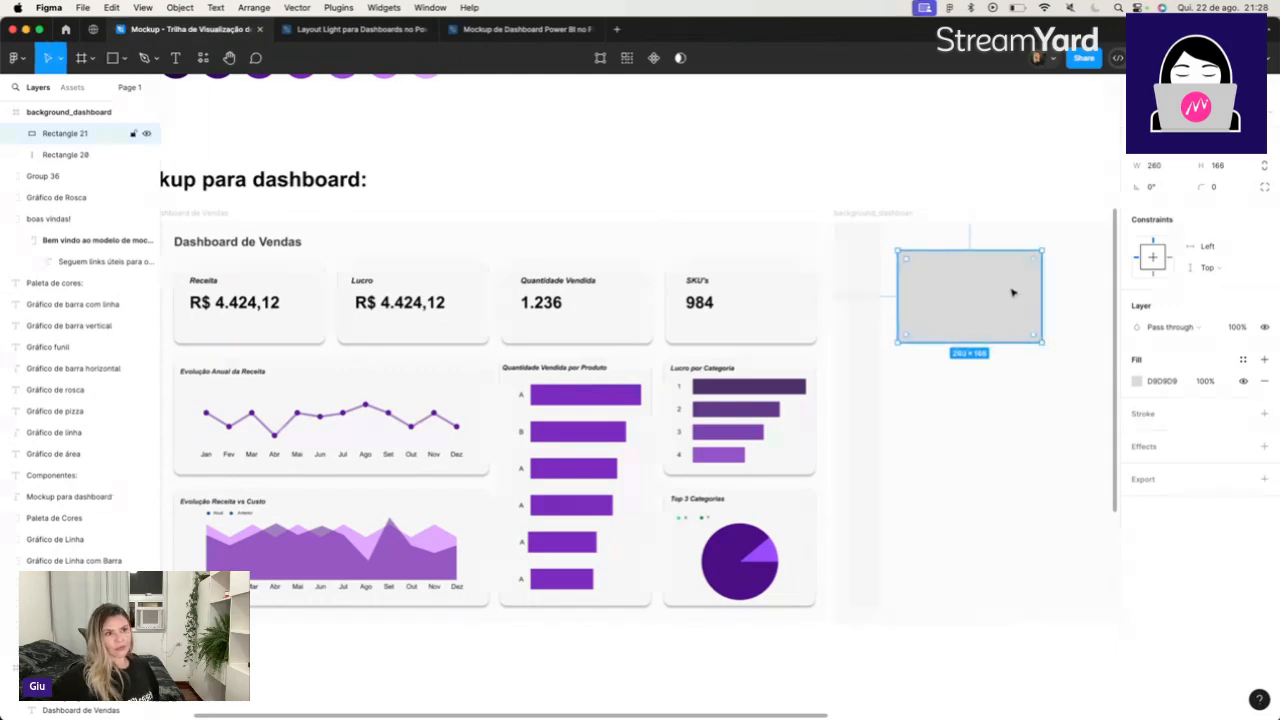
# Fill the new card rectangle with F7F7F7, sampled from the mockup's Receita card.
pyautogui.click(1137, 382)
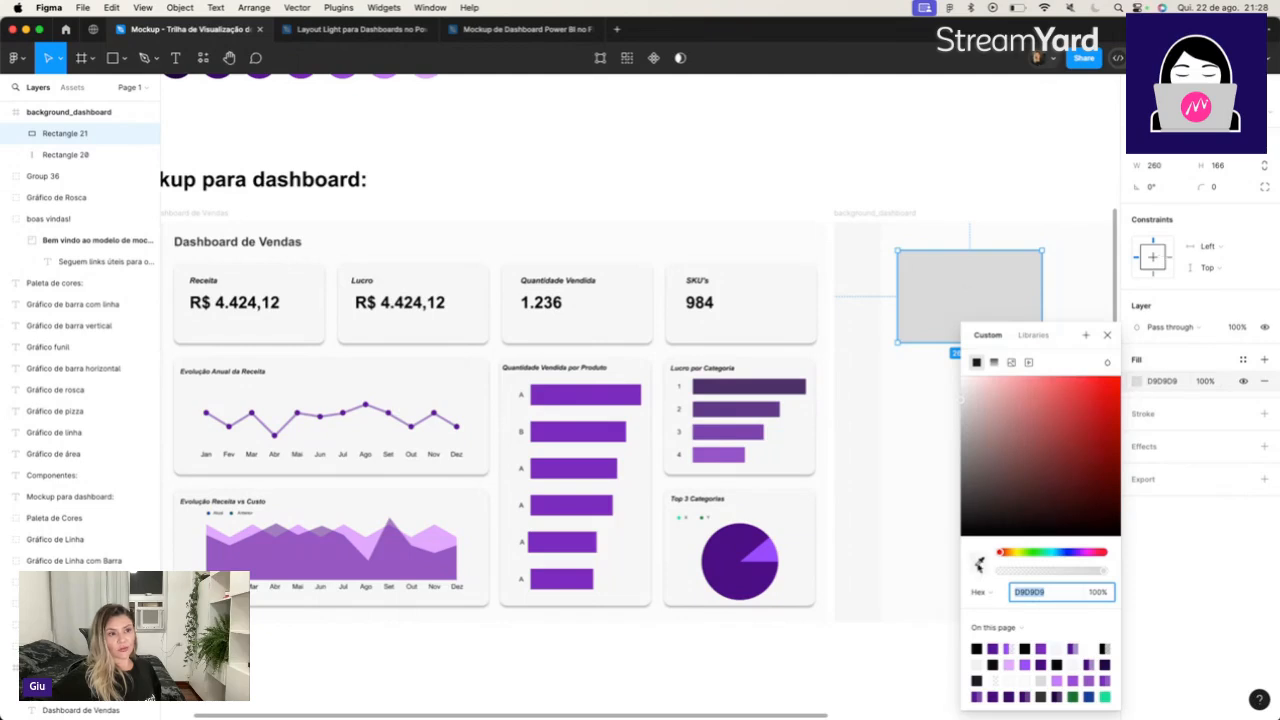
pyautogui.click(979, 563)
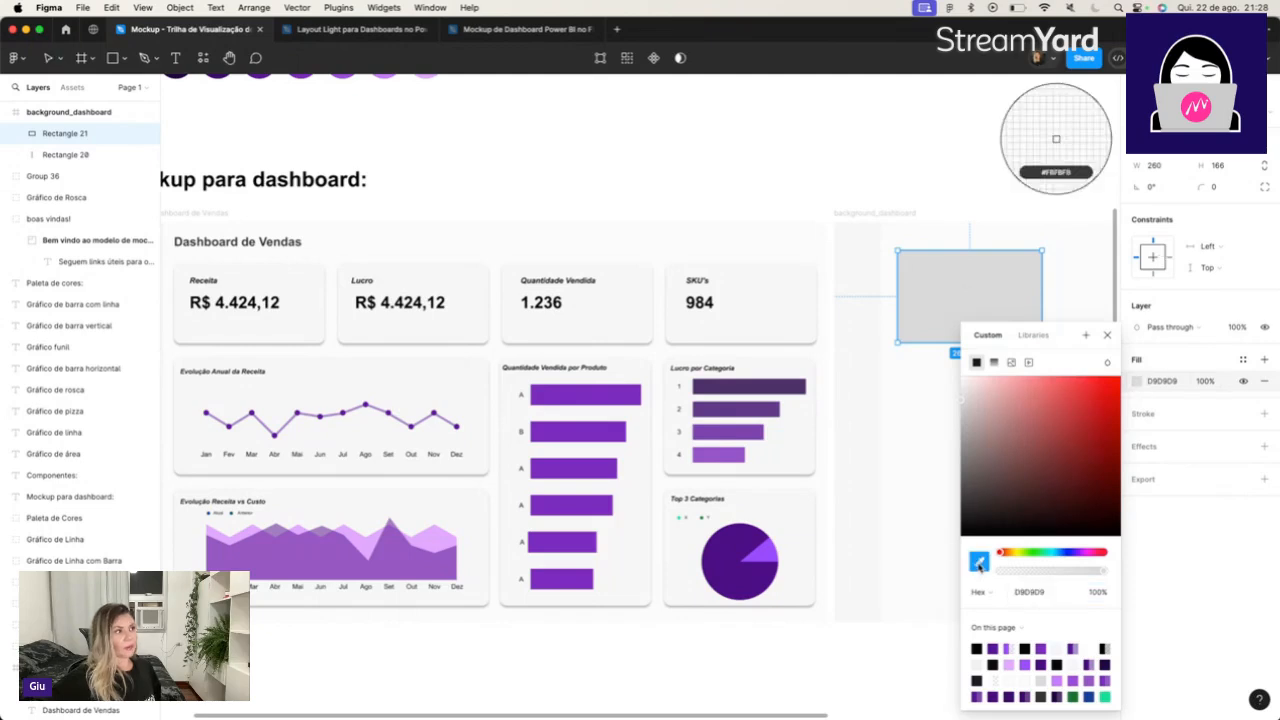
pyautogui.click(303, 300)
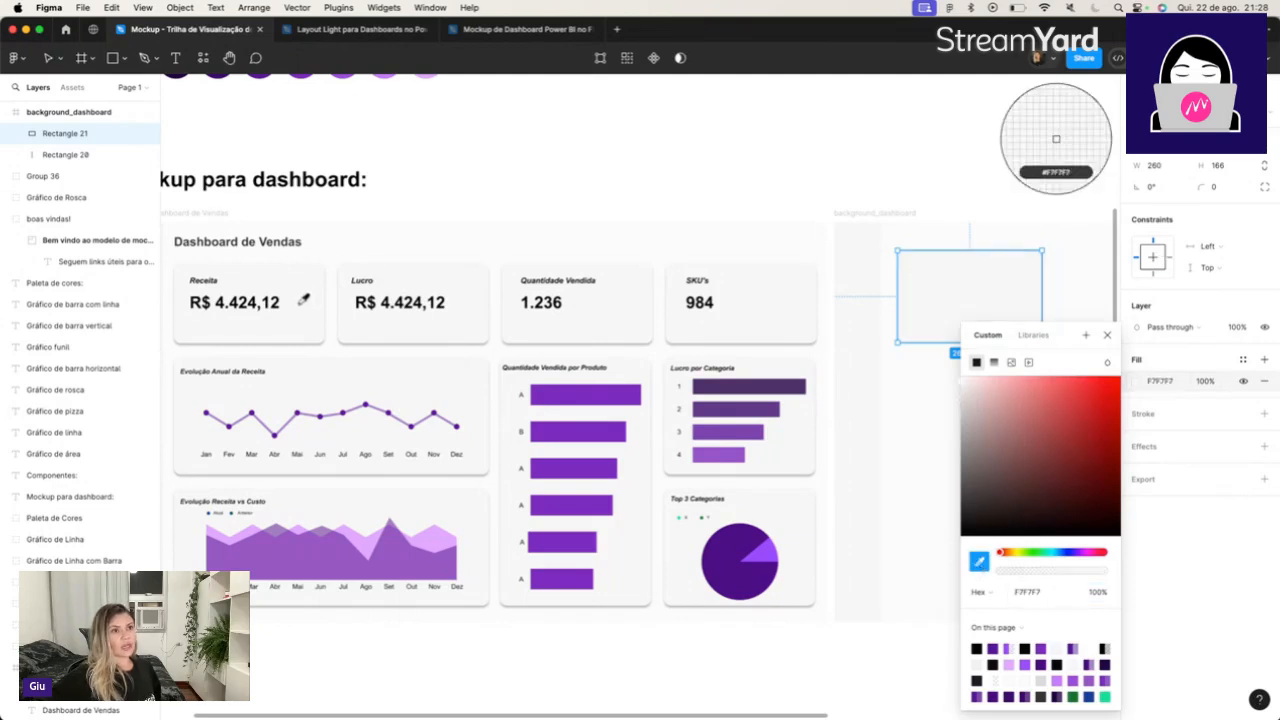
pyautogui.click(1107, 336)
pyautogui.click(880, 338)
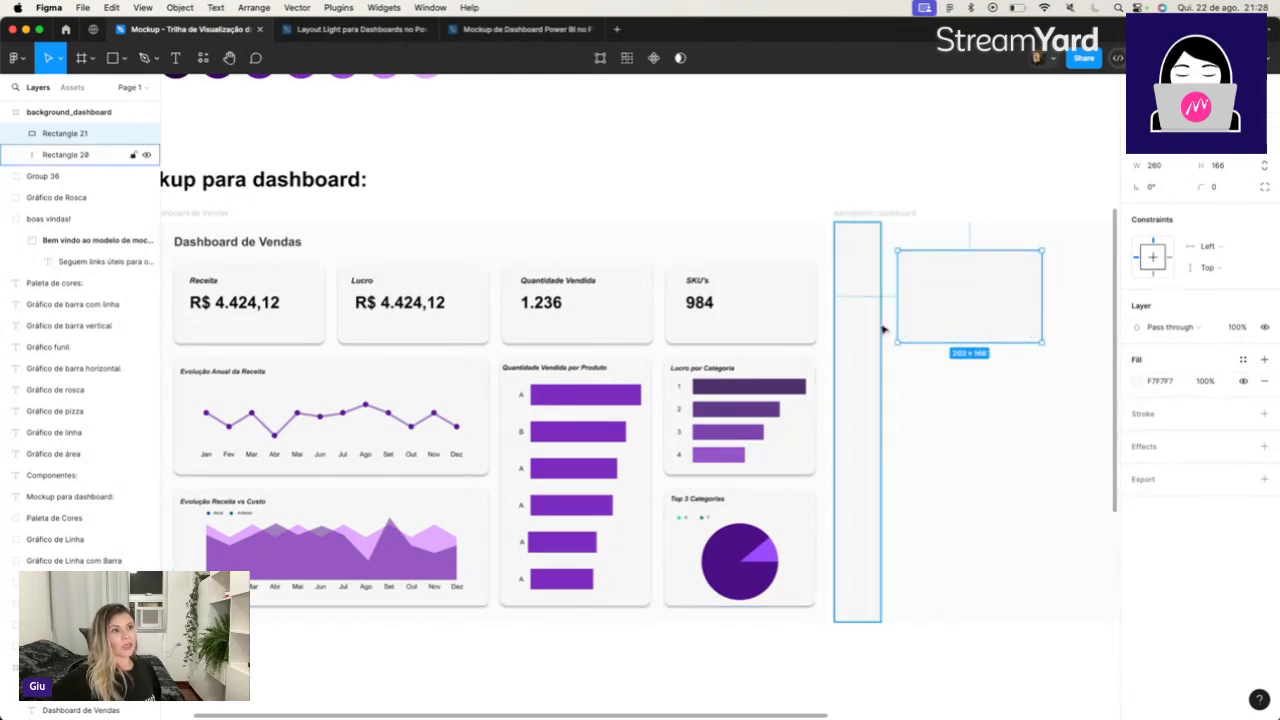
pyautogui.click(948, 310)
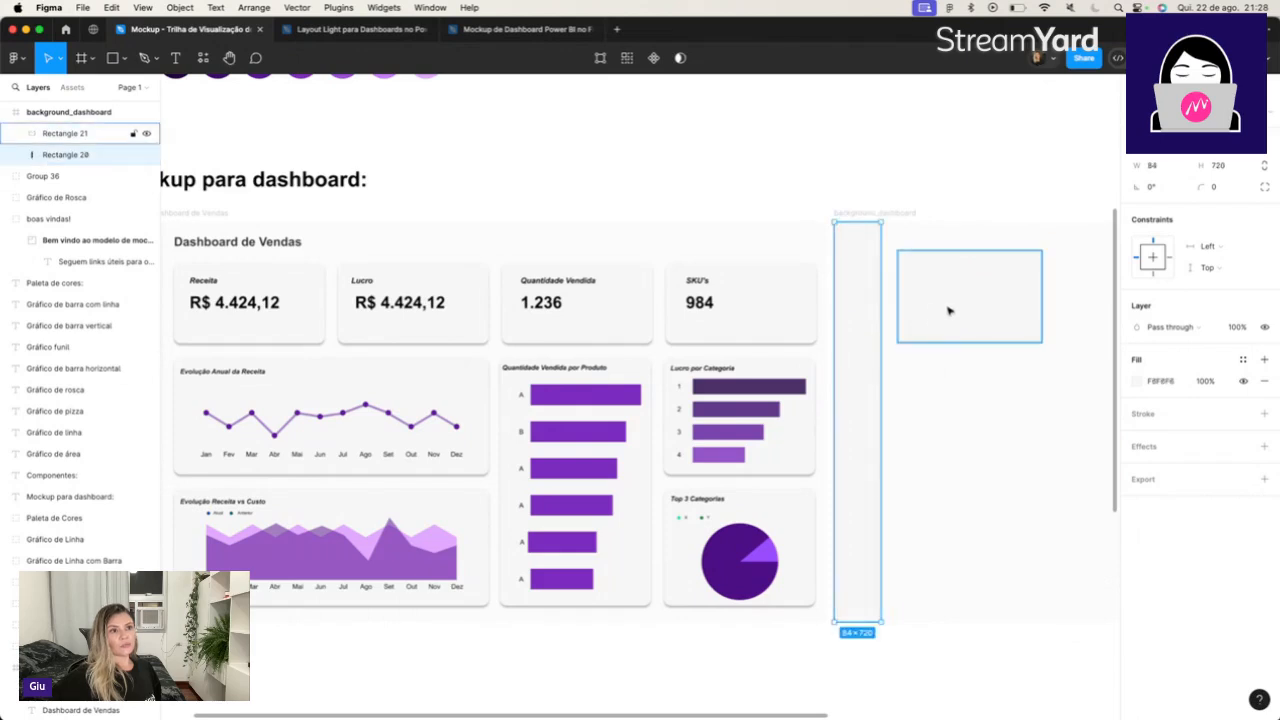
# Examine the Receita card's size, corner radius, stroke and drop shadow settings in the mockup, comparing them with the new rectangle.
pyautogui.click(312, 307)
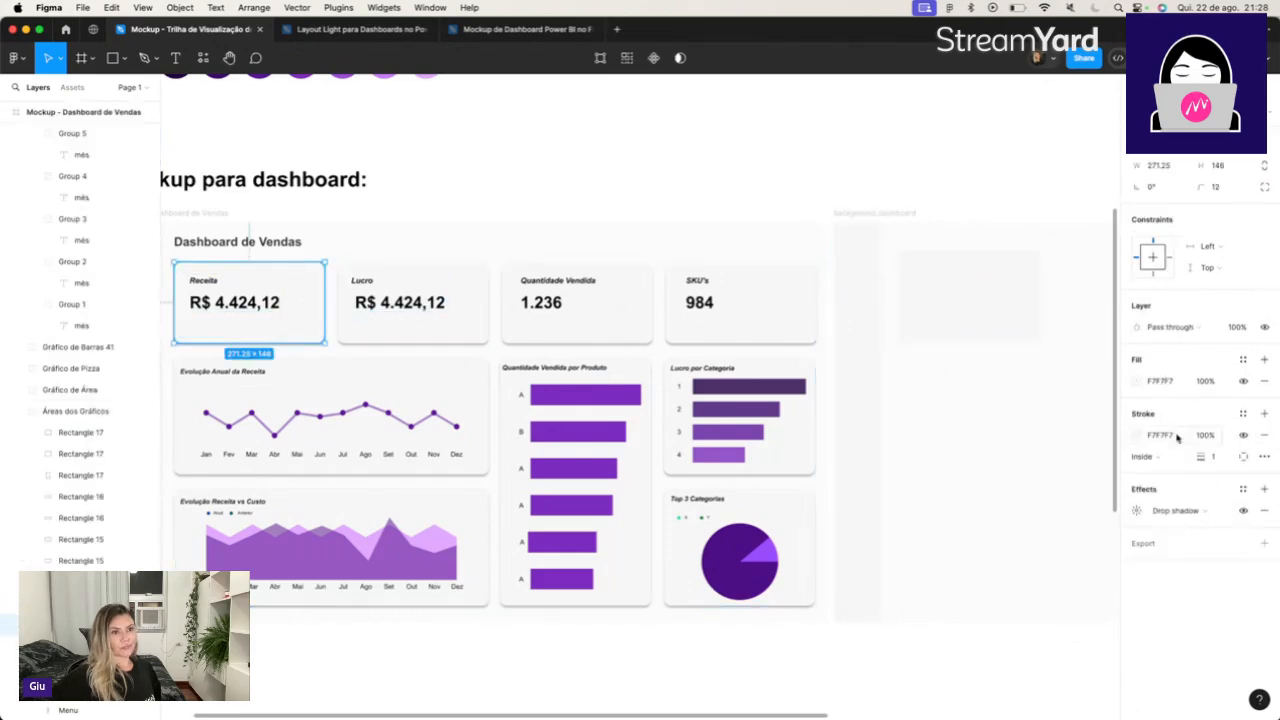
pyautogui.click(1000, 320)
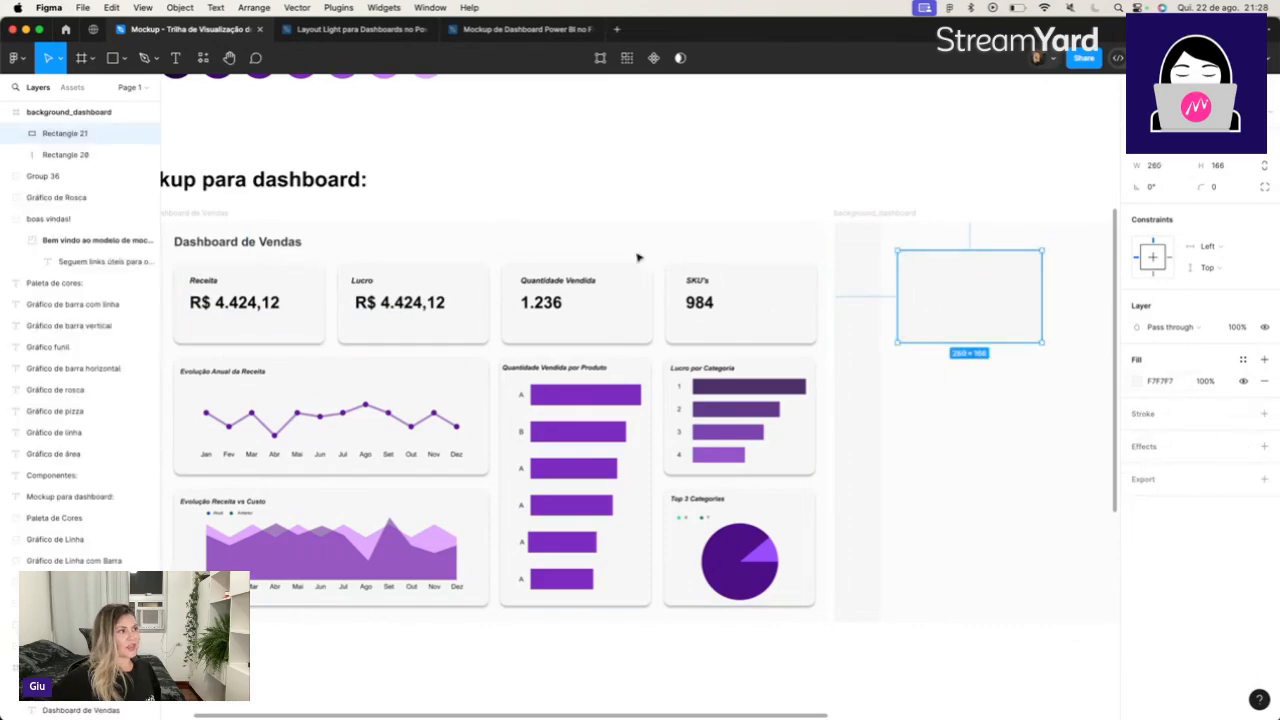
pyautogui.click(303, 317)
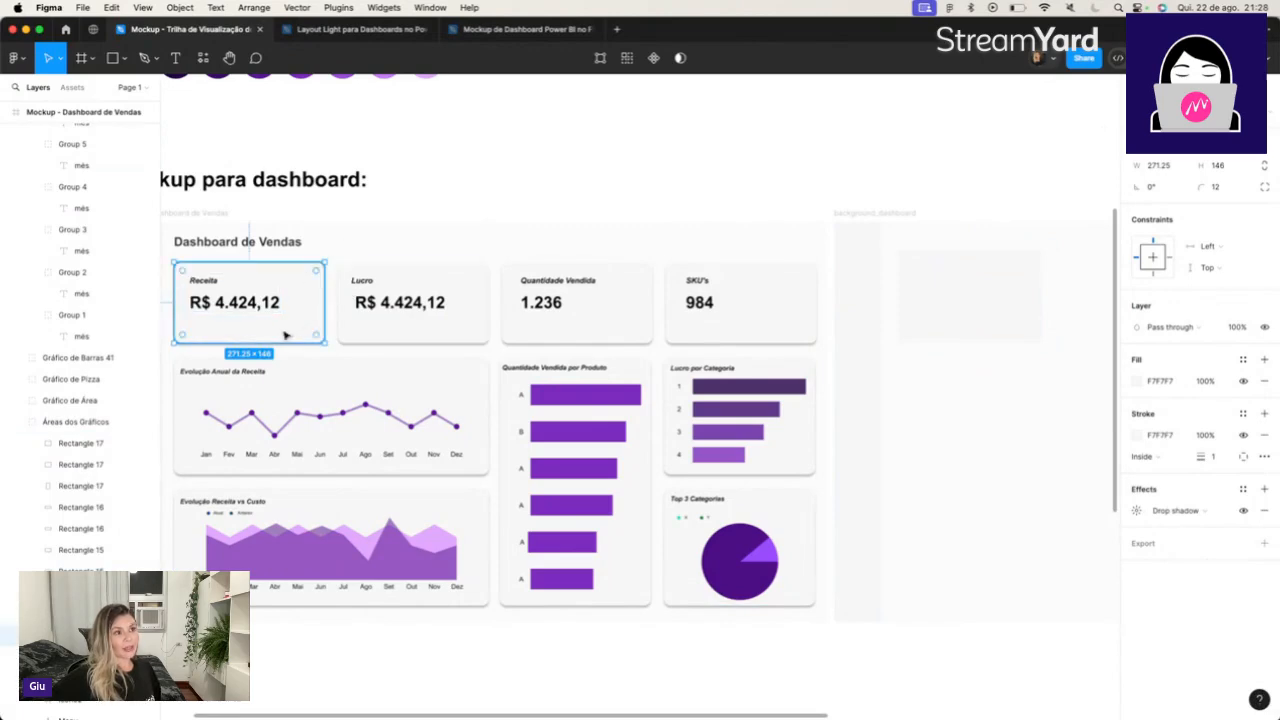
pyautogui.click(527, 147)
pyautogui.doubleClick(314, 322)
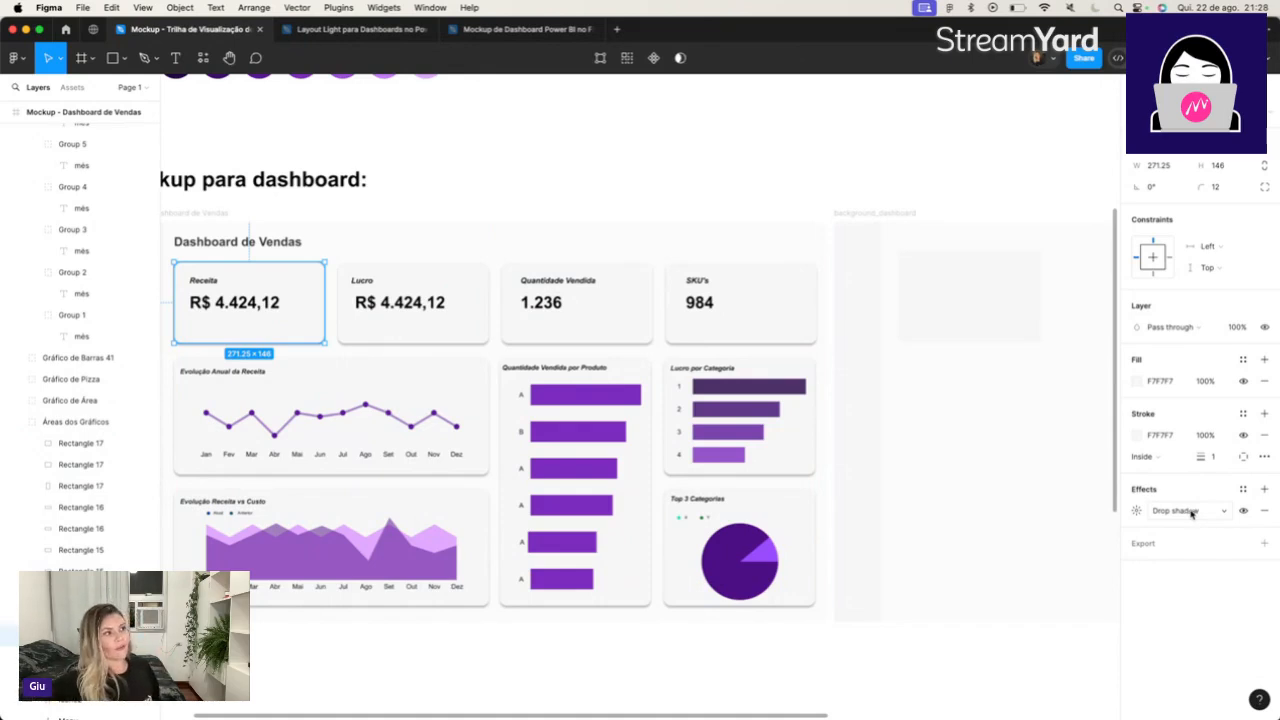
pyautogui.click(1136, 511)
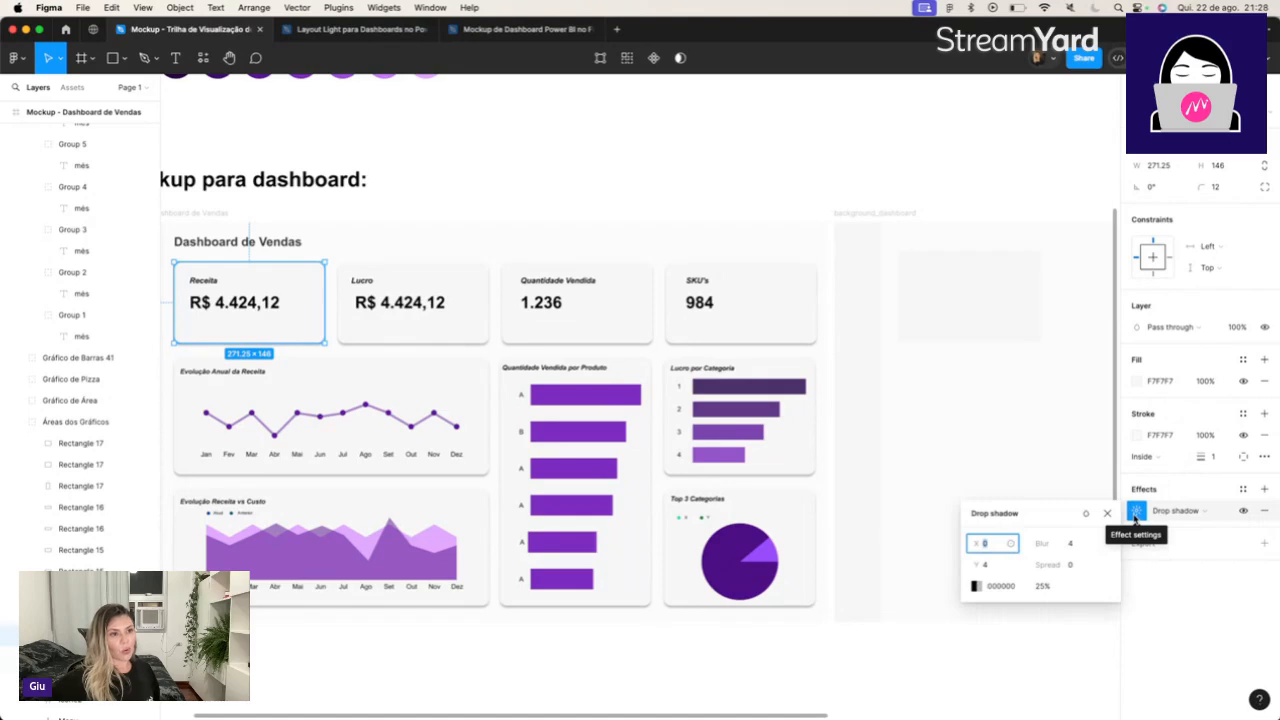
# Add a drop shadow to the new card rectangle in background_dashboard and open the shadow's settings.
pyautogui.click(962, 292)
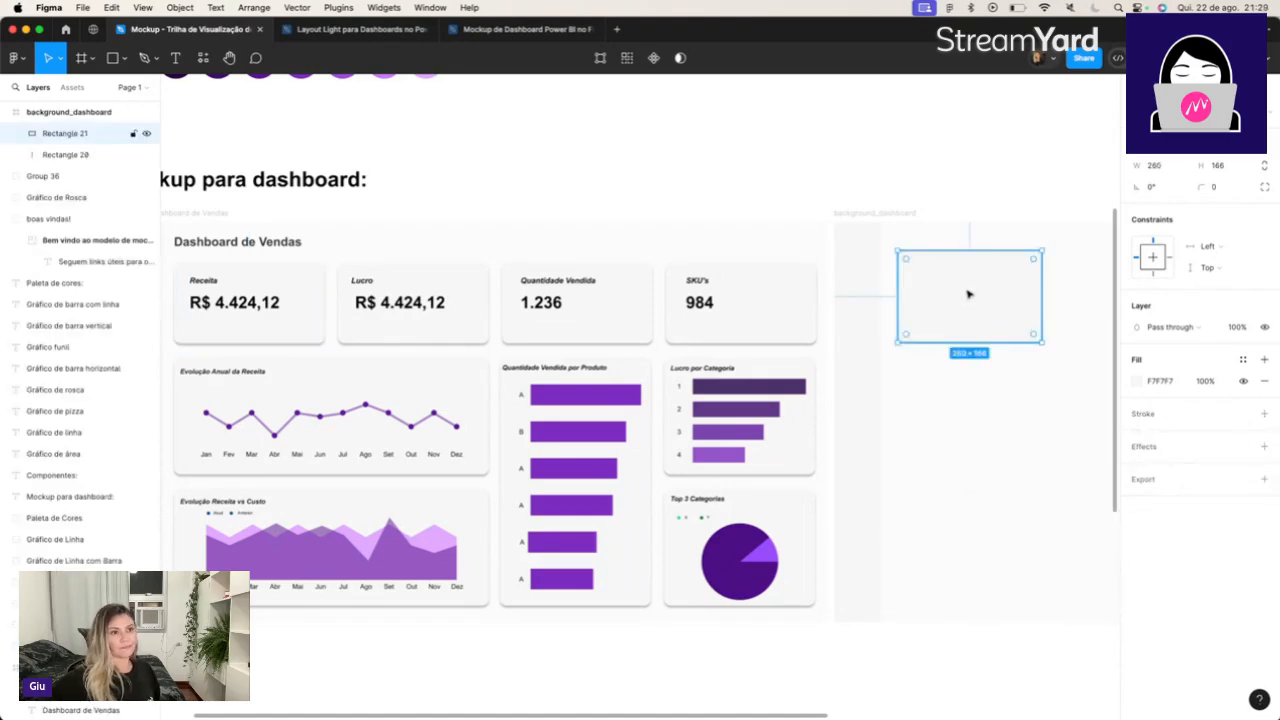
pyautogui.click(1144, 449)
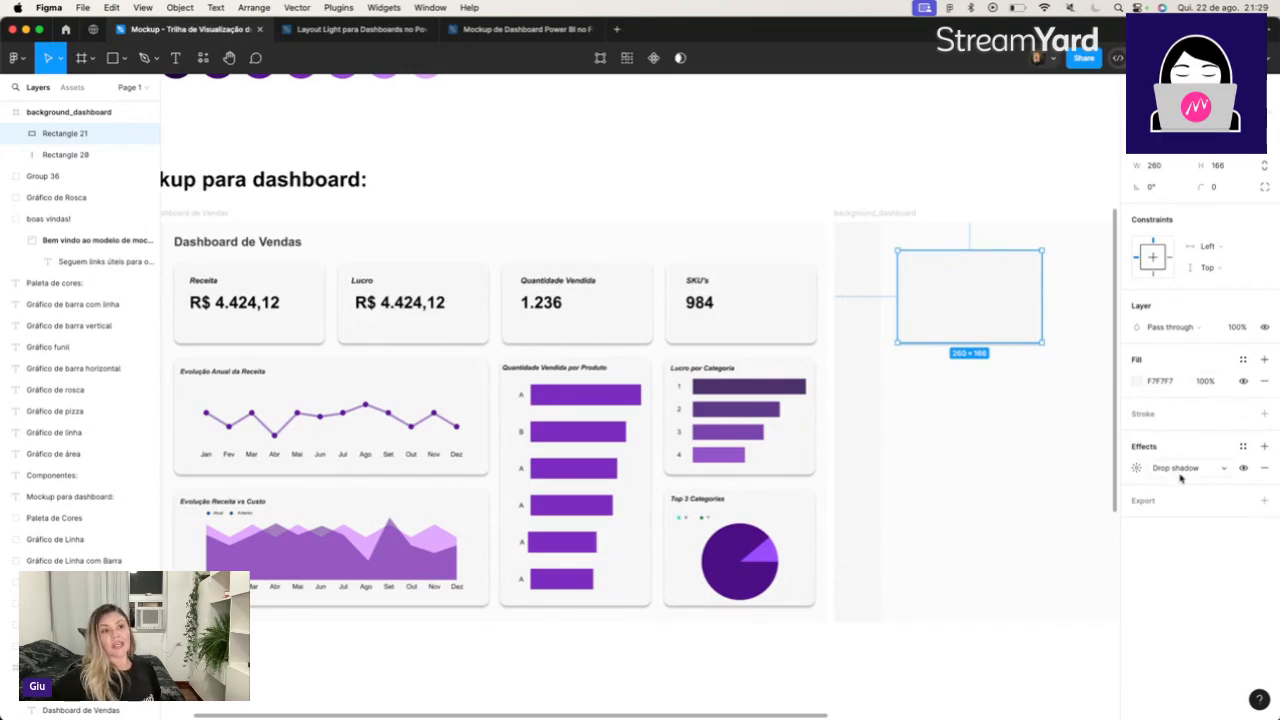
pyautogui.click(1135, 472)
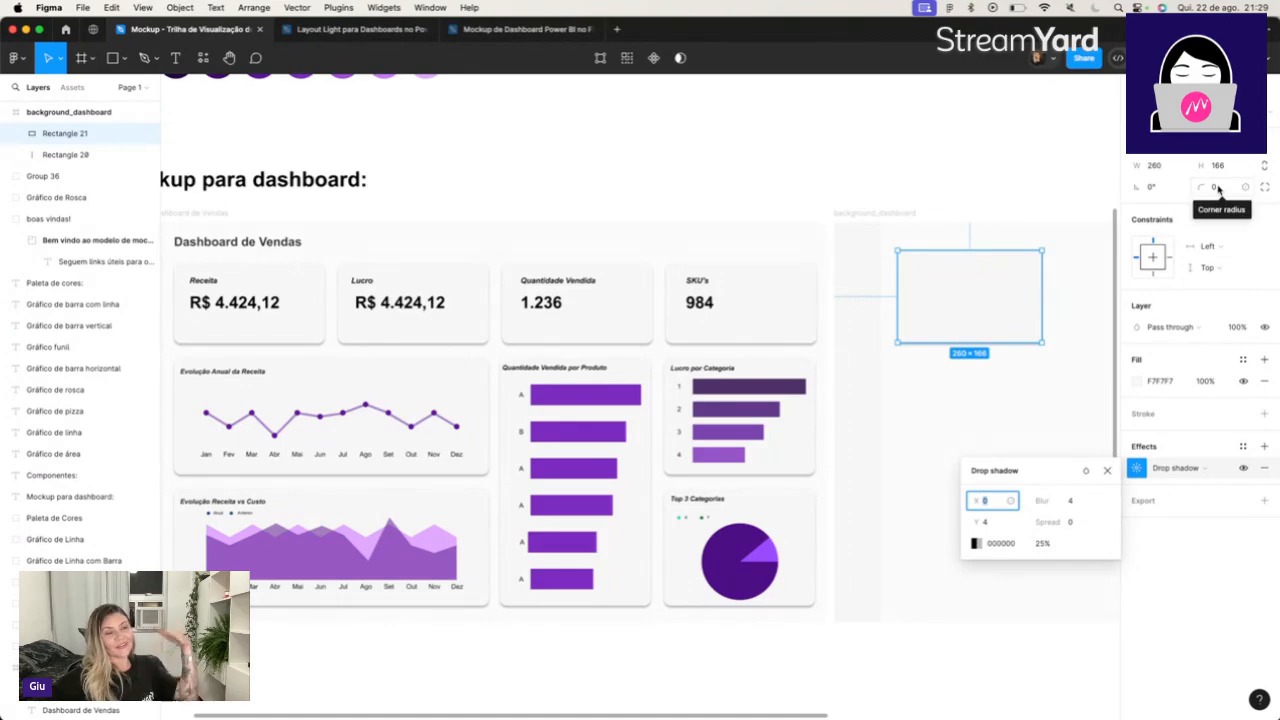
# Set the new card rectangle's corner radius to 12 and deselect it.
pyautogui.click(1216, 188)
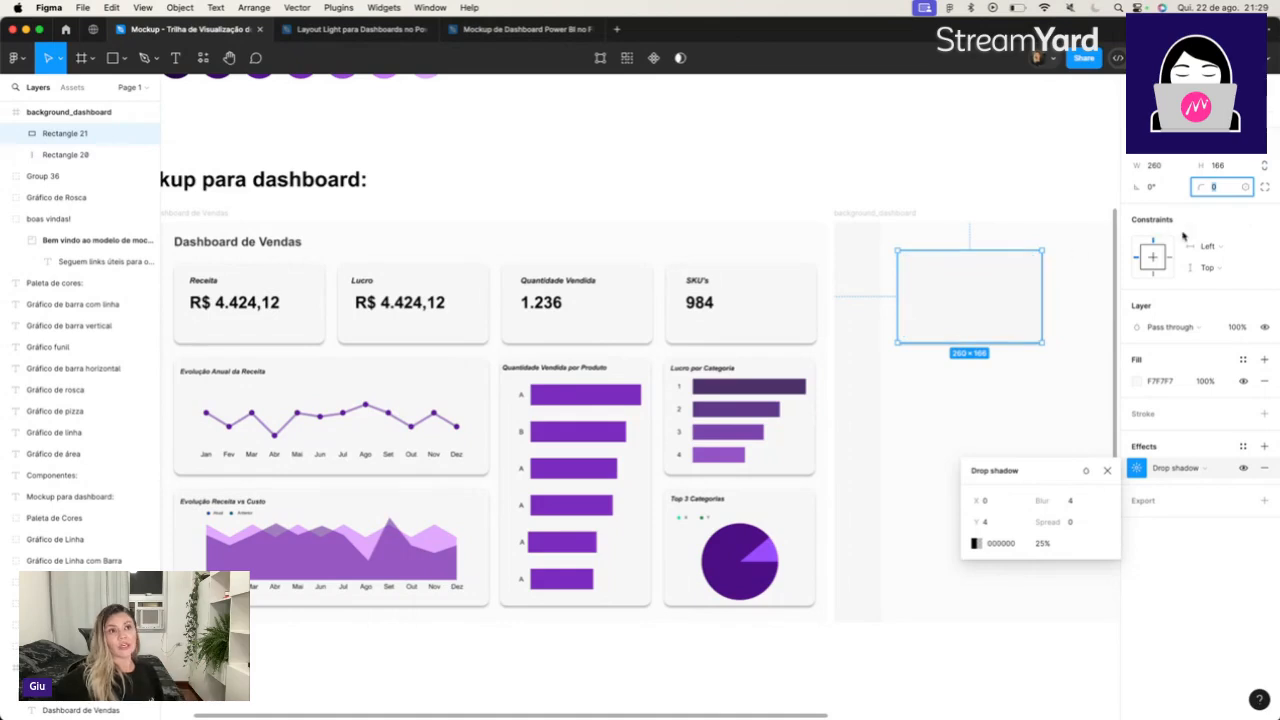
pyautogui.write('12')
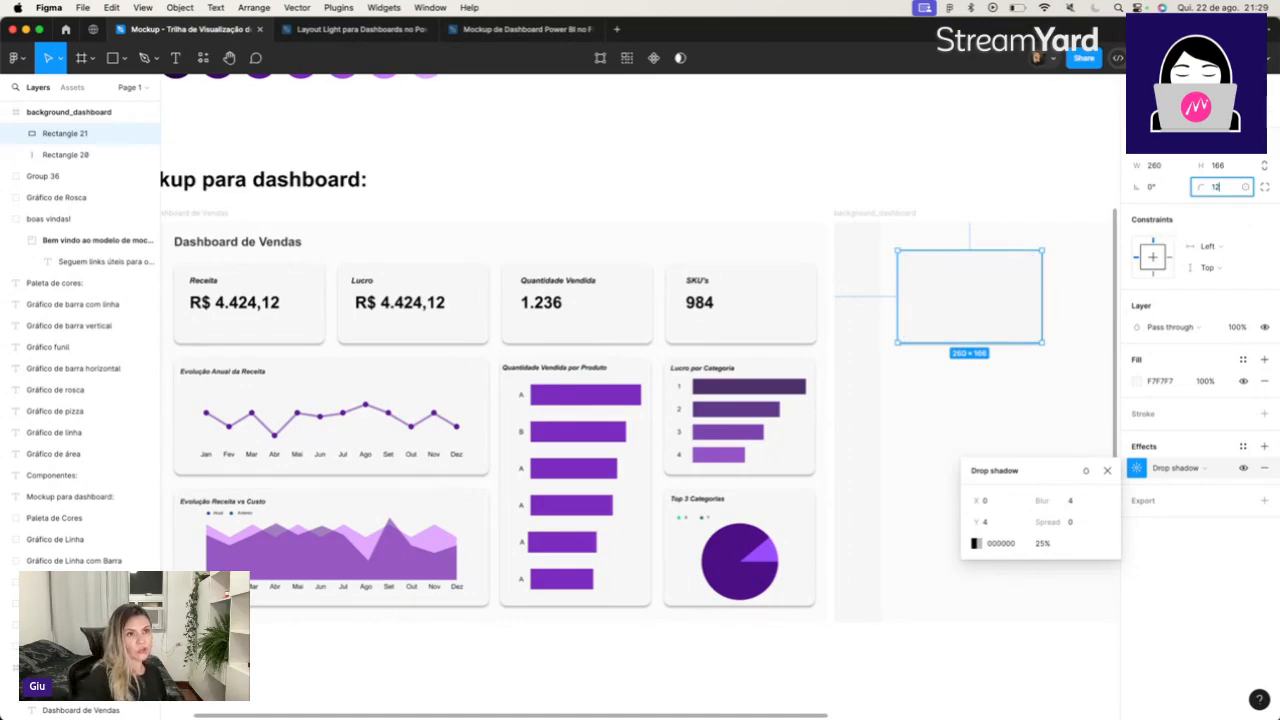
pyautogui.press('Return')
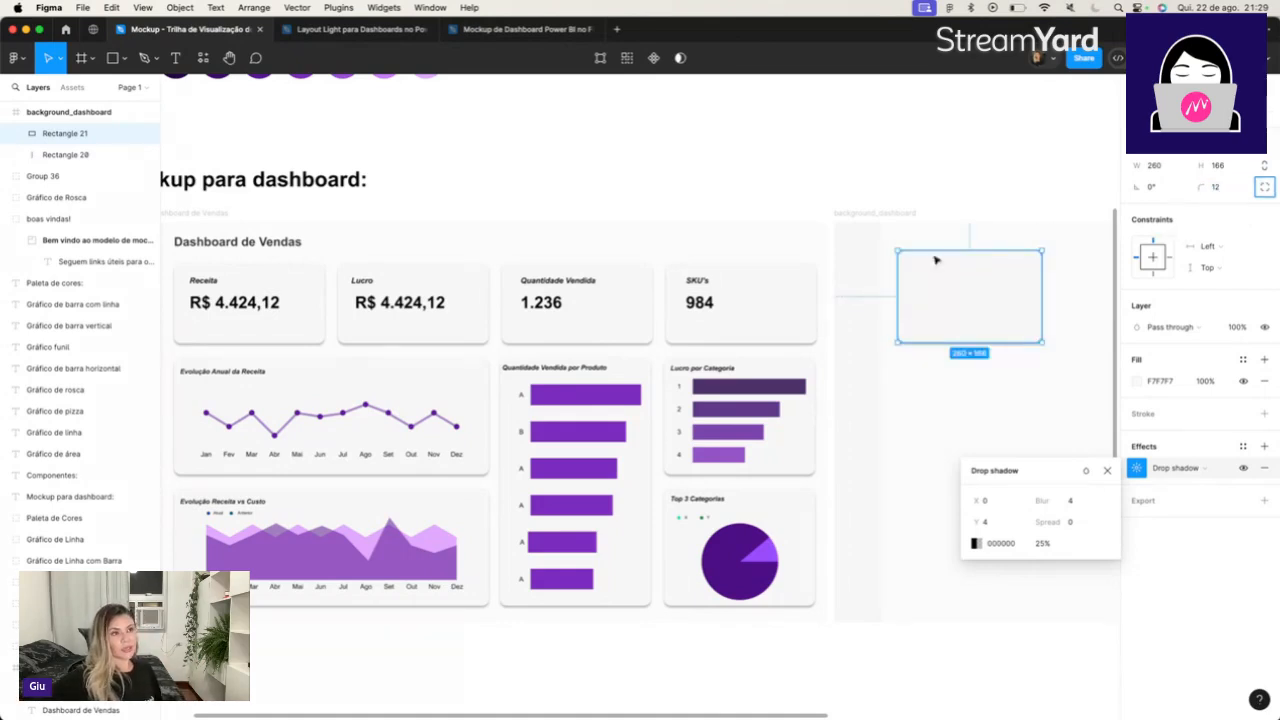
pyautogui.click(725, 161)
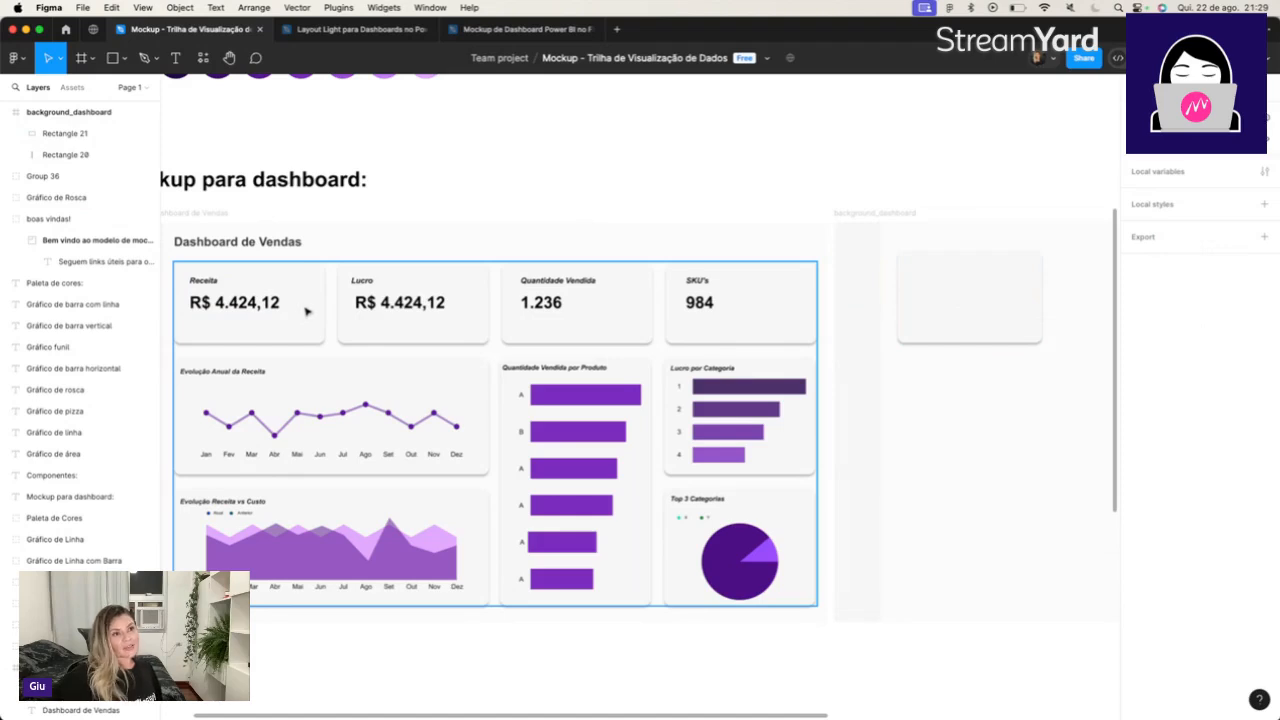
# Match the new card rectangle to the mockup's Receita card by setting its width to 271.25 and height to 146.
pyautogui.click(310, 304)
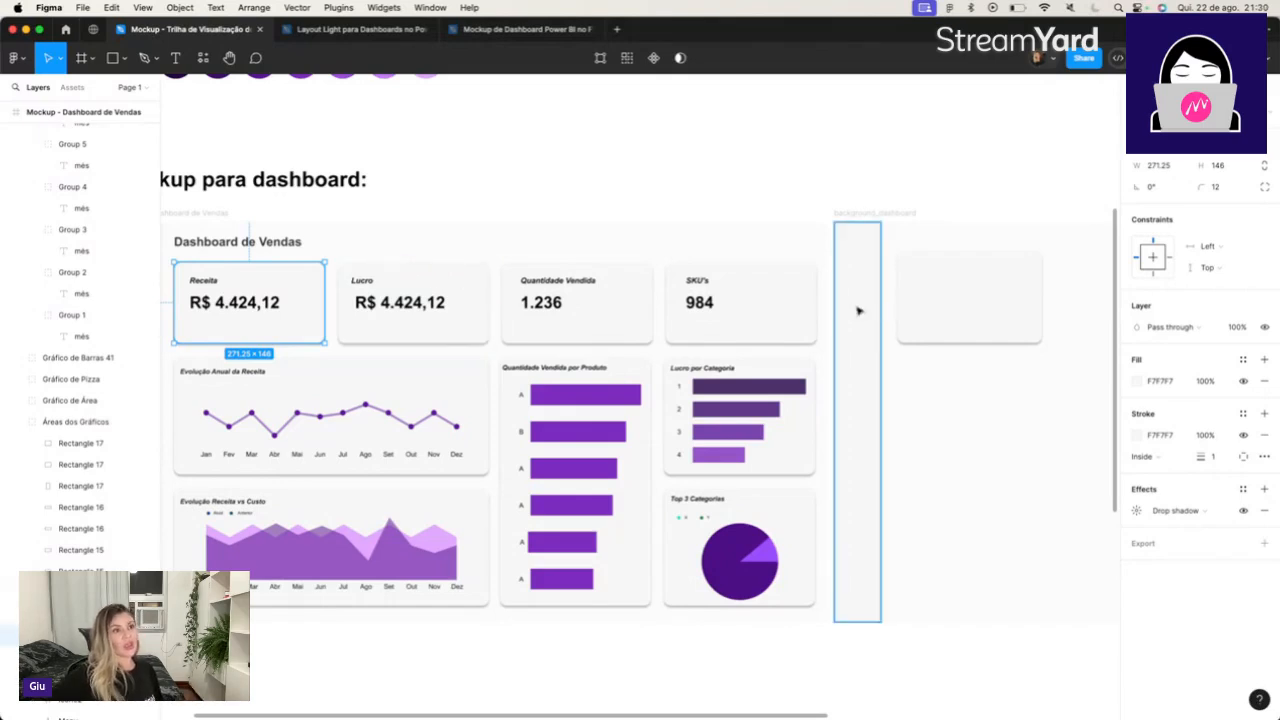
pyautogui.click(1172, 169)
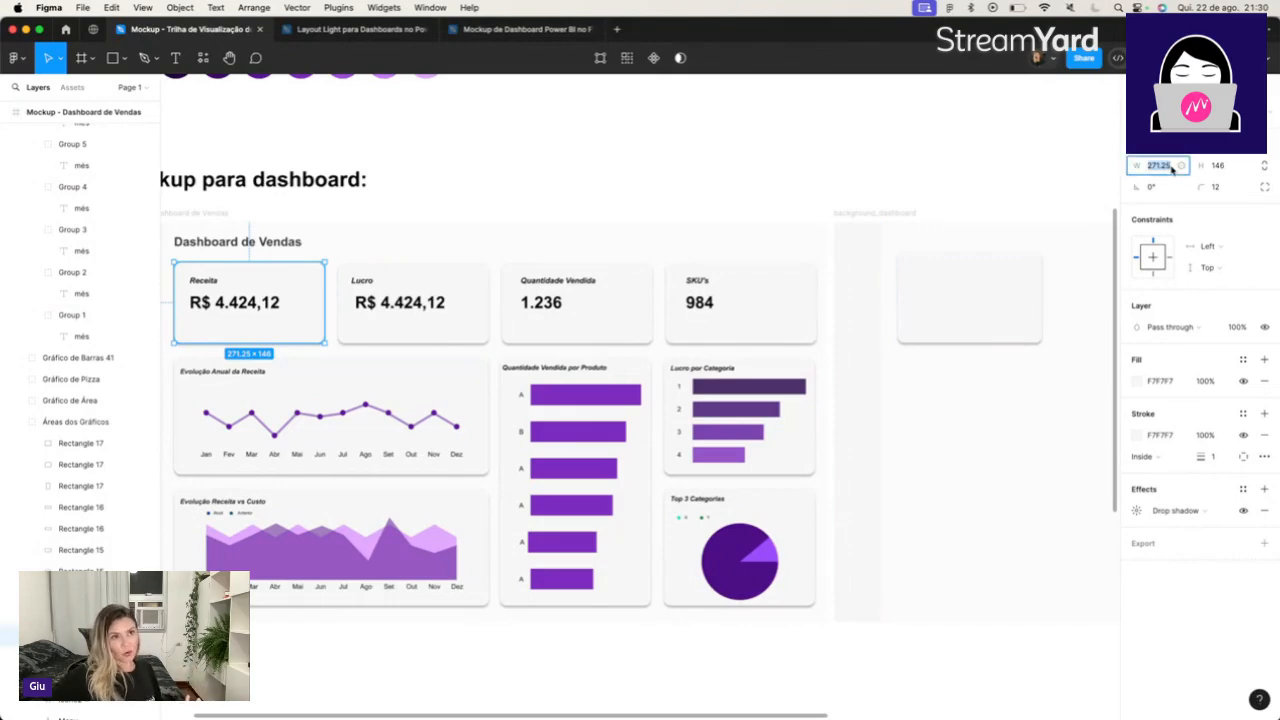
pyautogui.click(1000, 297)
pyautogui.click(1170, 168)
pyautogui.write('271.25')
pyautogui.press('Tab')
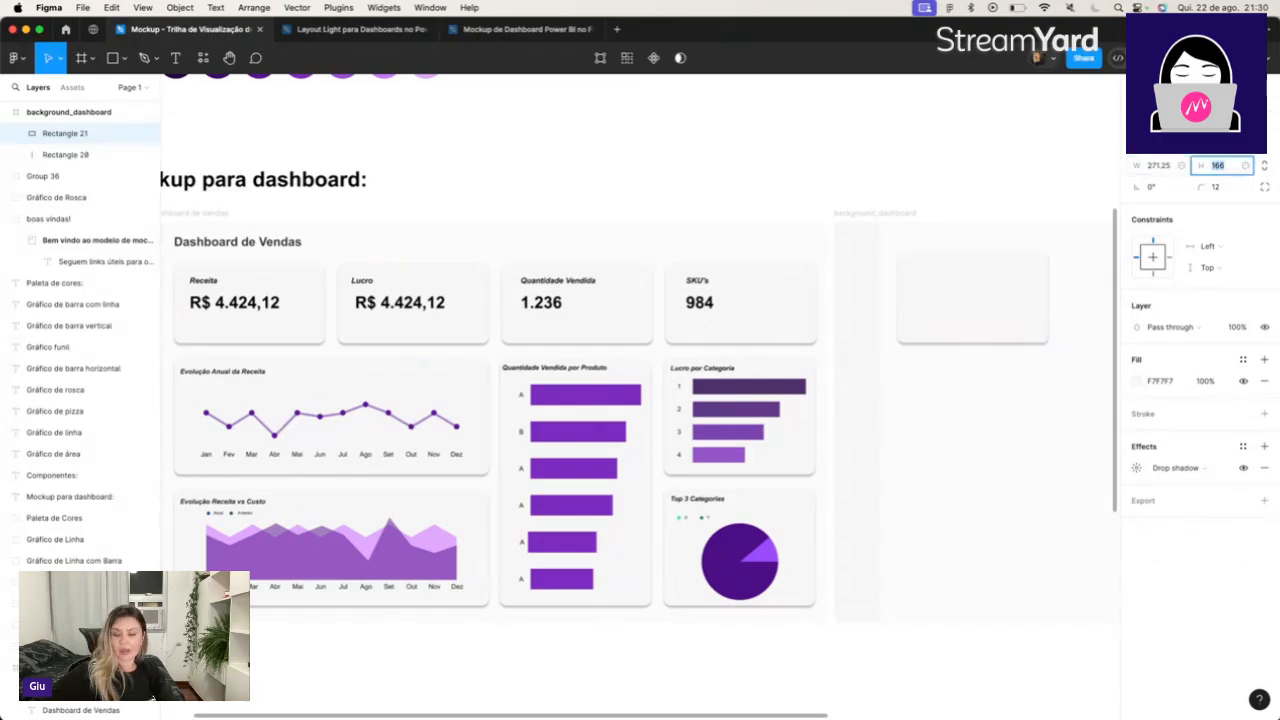
pyautogui.write('146')
pyautogui.press('Tab')
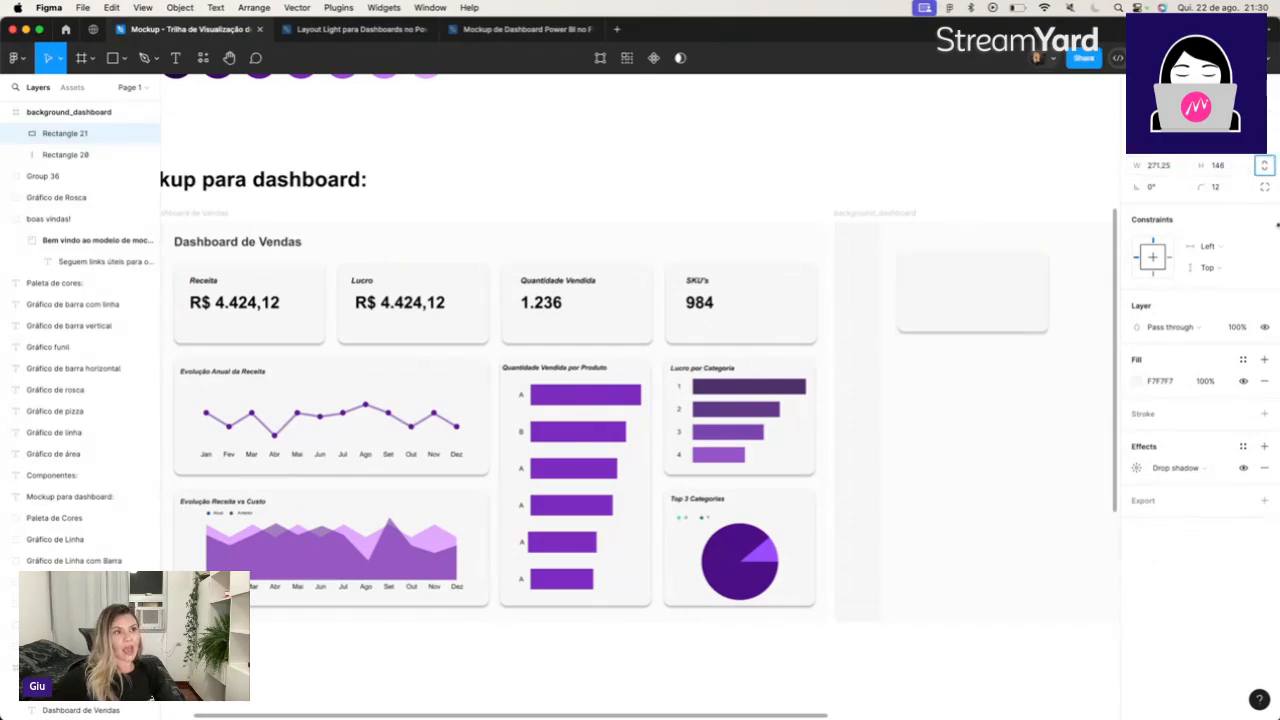
# Compare the Receita card's dimensions and properties with those of the new card and the background_dashboard frame.
pyautogui.doubleClick(307, 293)
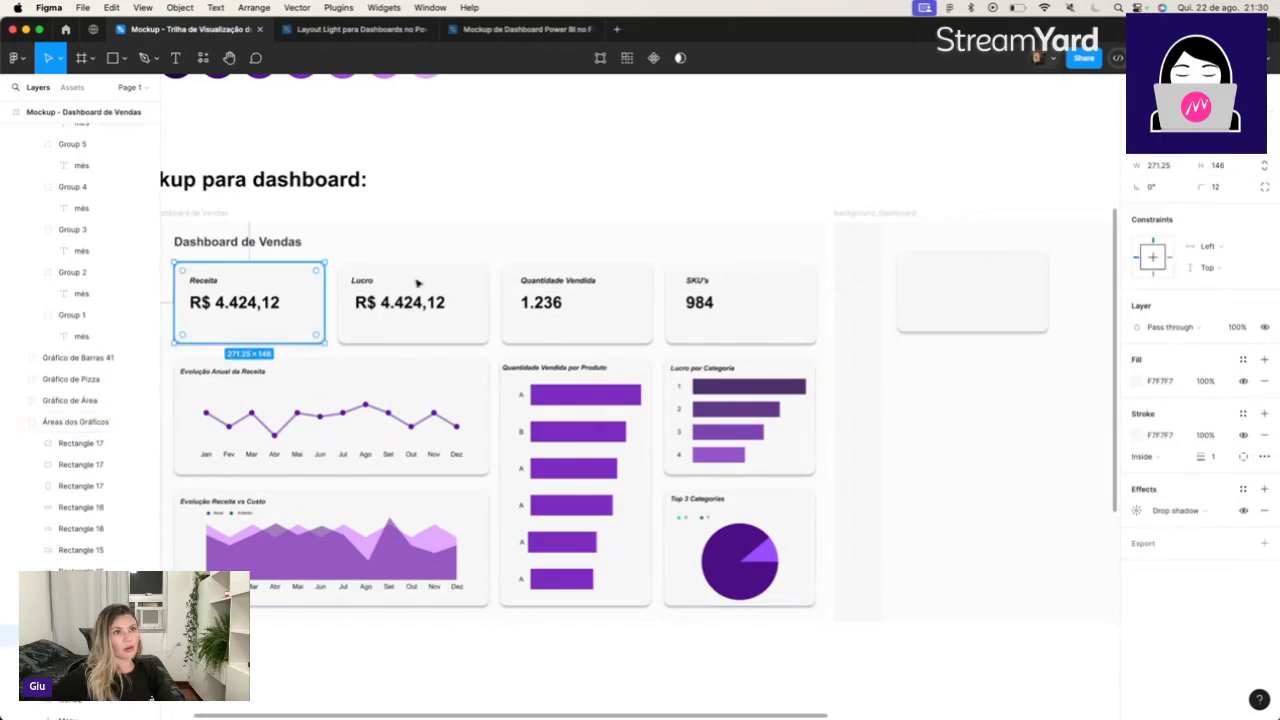
pyautogui.click(1160, 166)
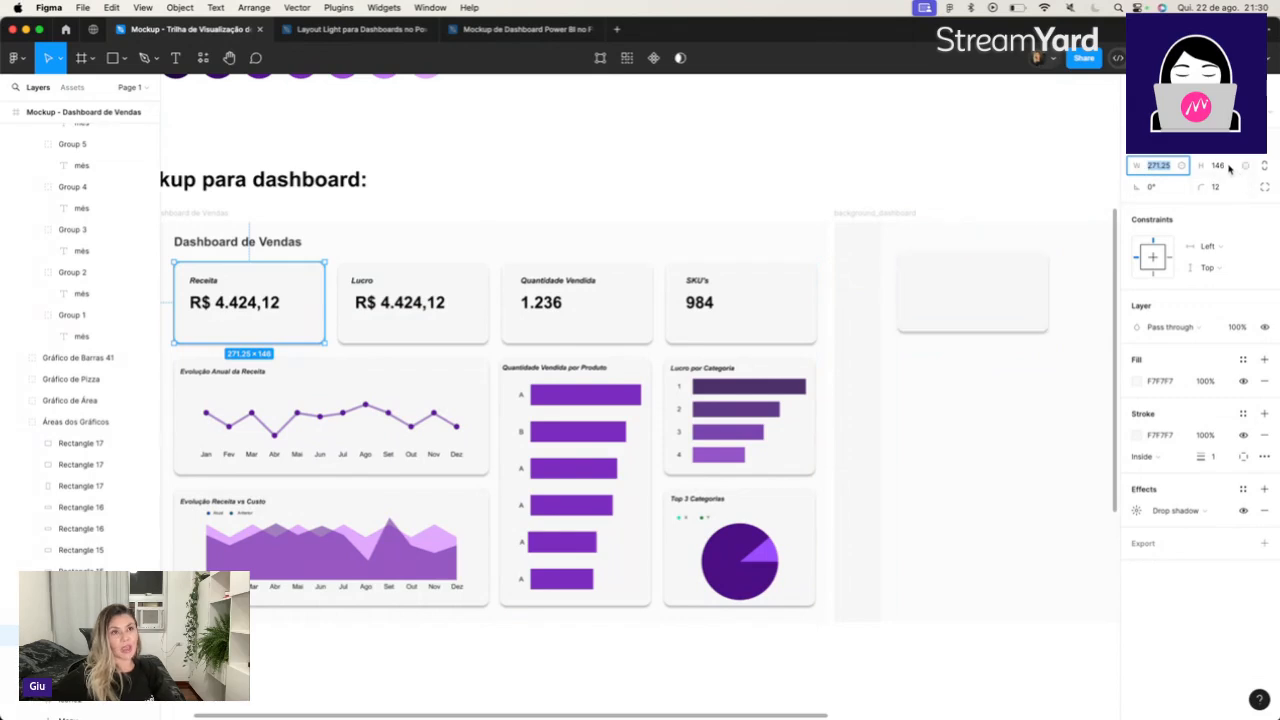
pyautogui.click(1002, 302)
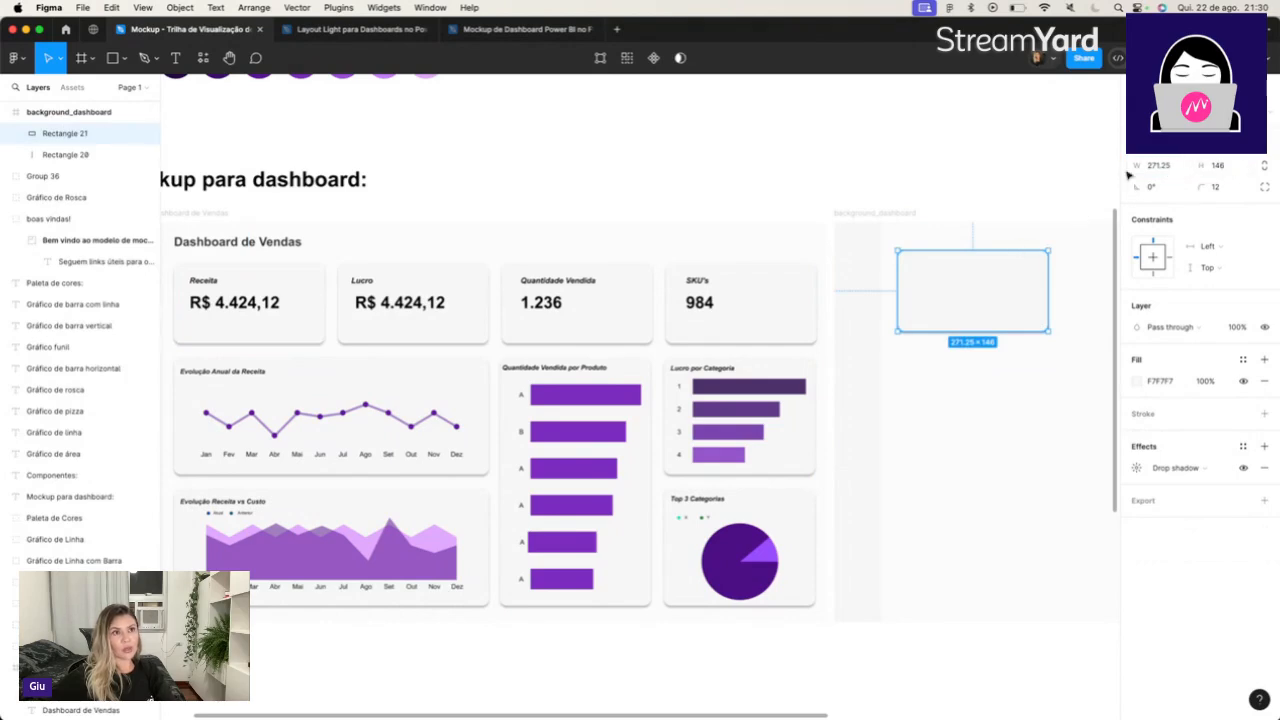
pyautogui.click(306, 333)
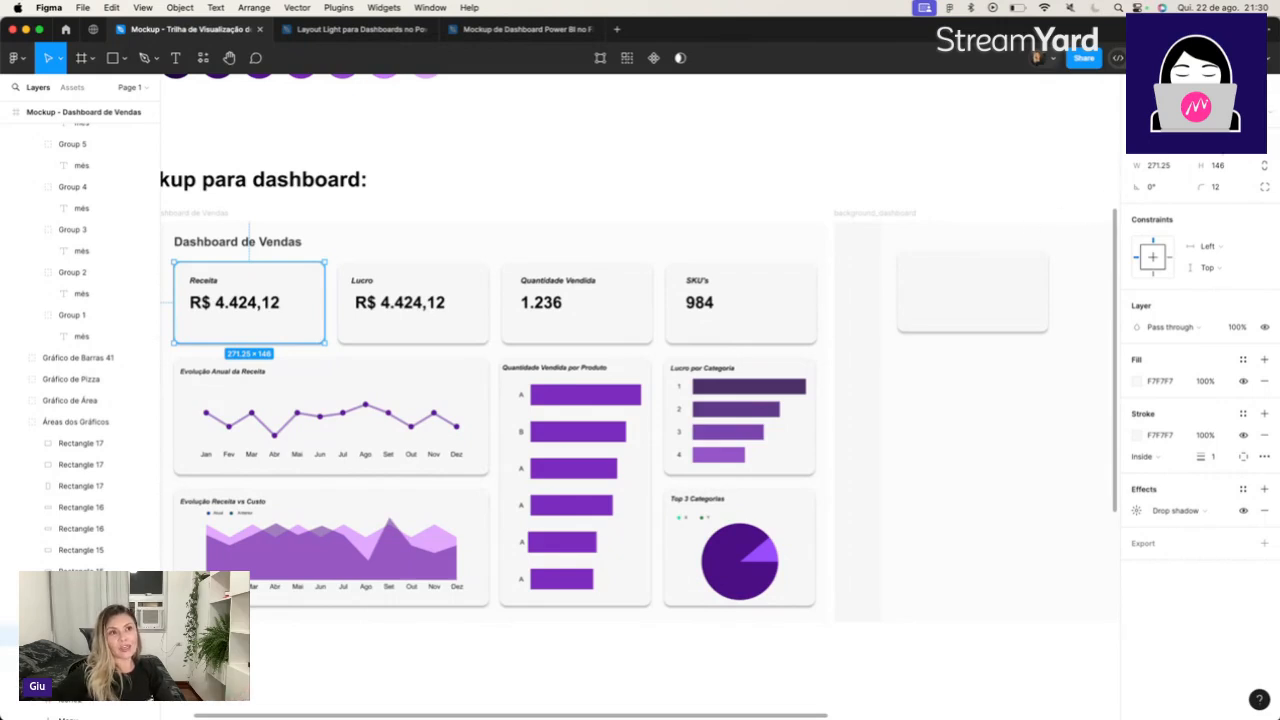
pyautogui.click(881, 217)
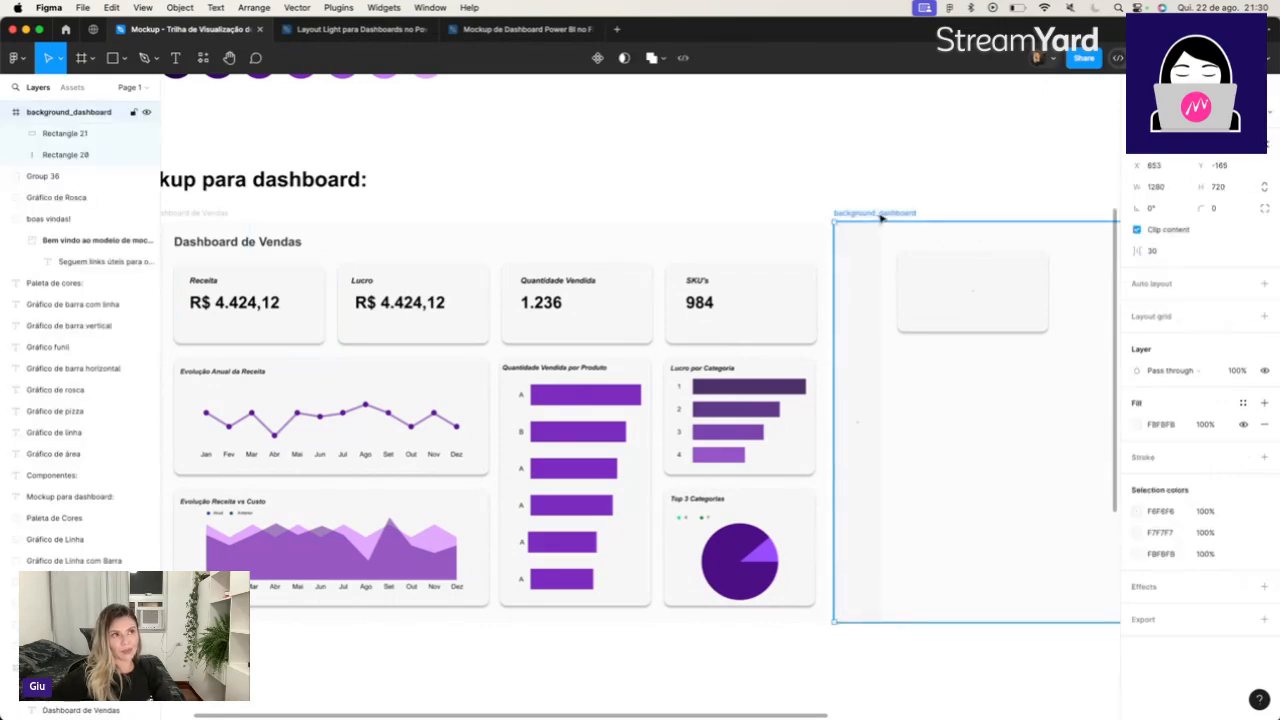
pyautogui.click(949, 284)
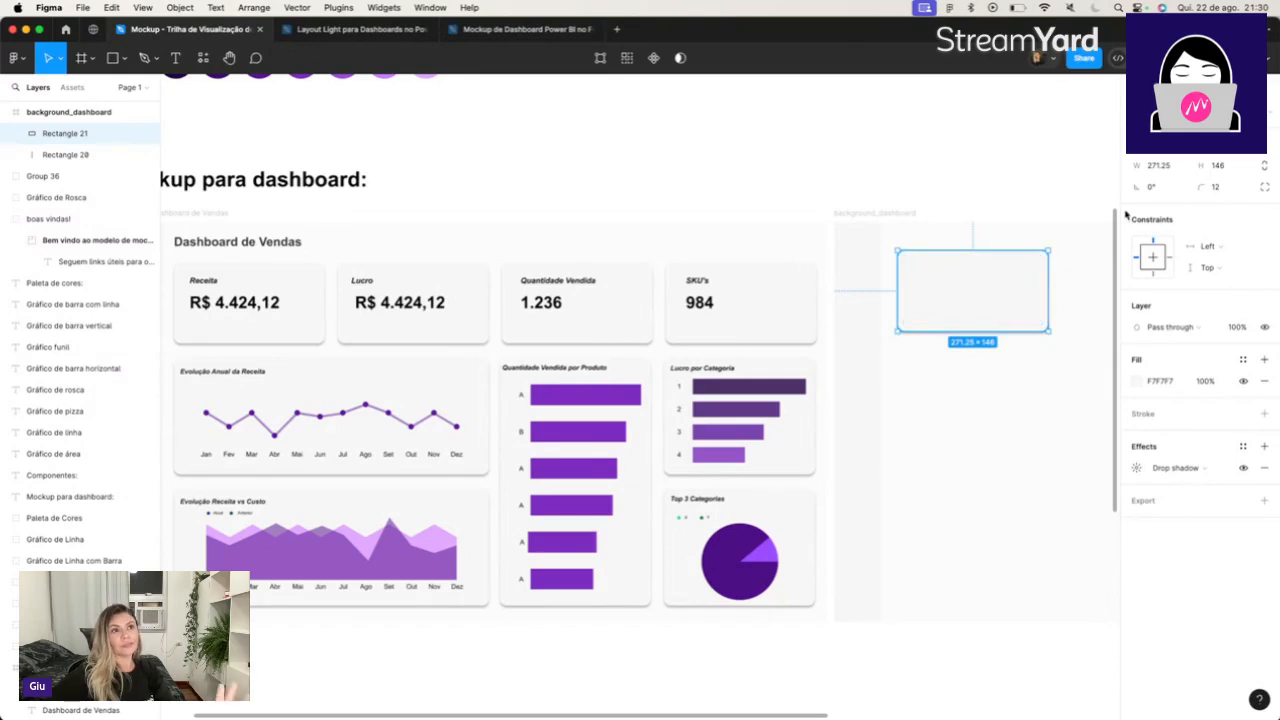
pyautogui.click(307, 338)
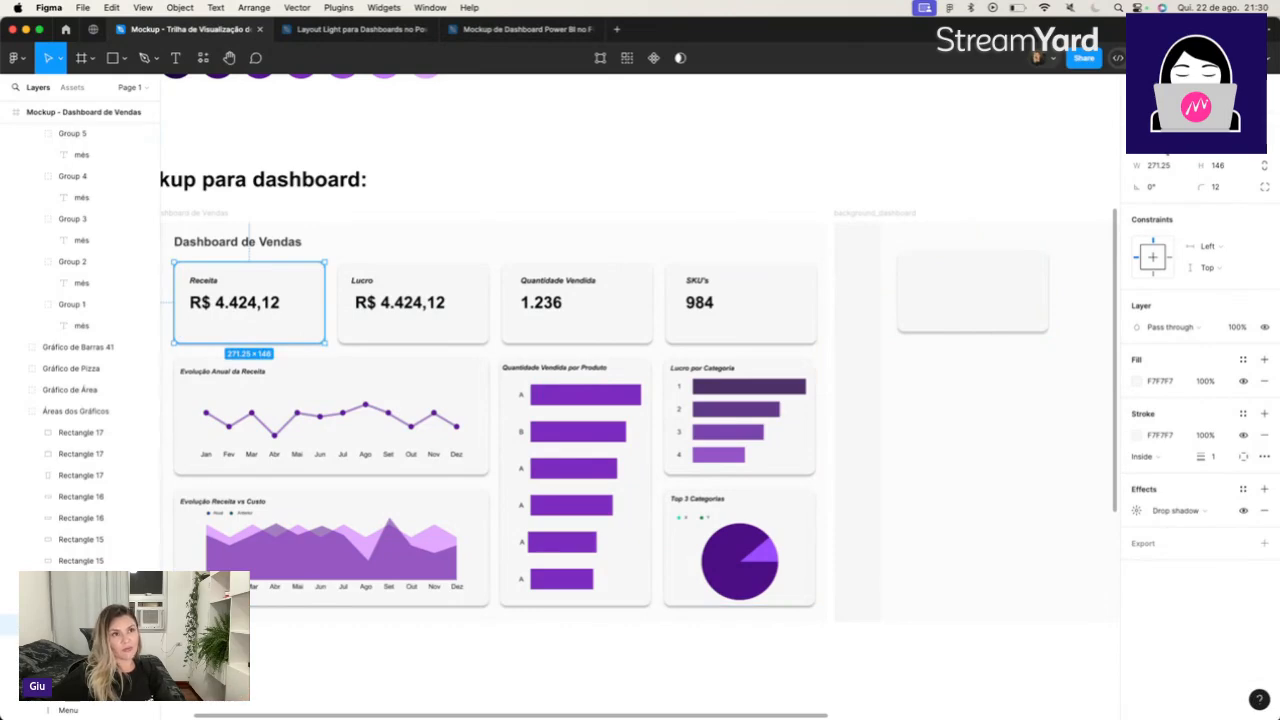
# Nudge the new card slightly left and down to line up with the mockup's top row of cards.
pyautogui.click(955, 274)
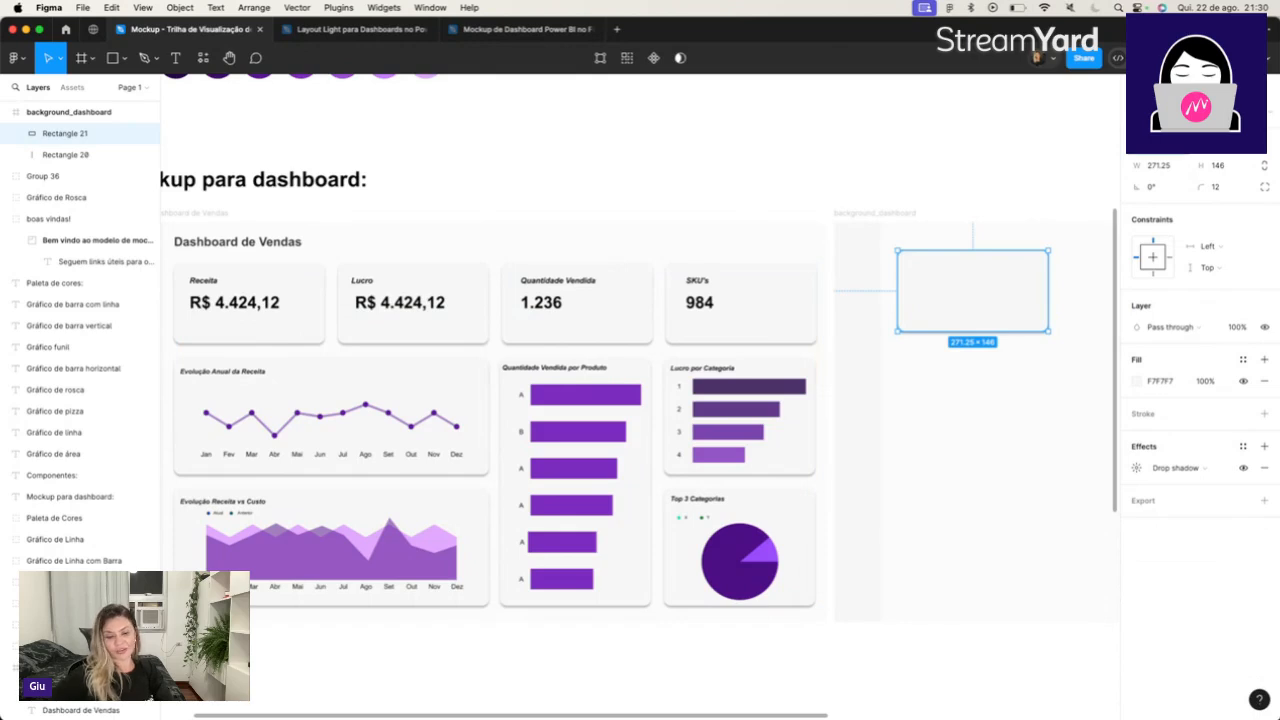
pyautogui.hotkey('shift', 'Left')
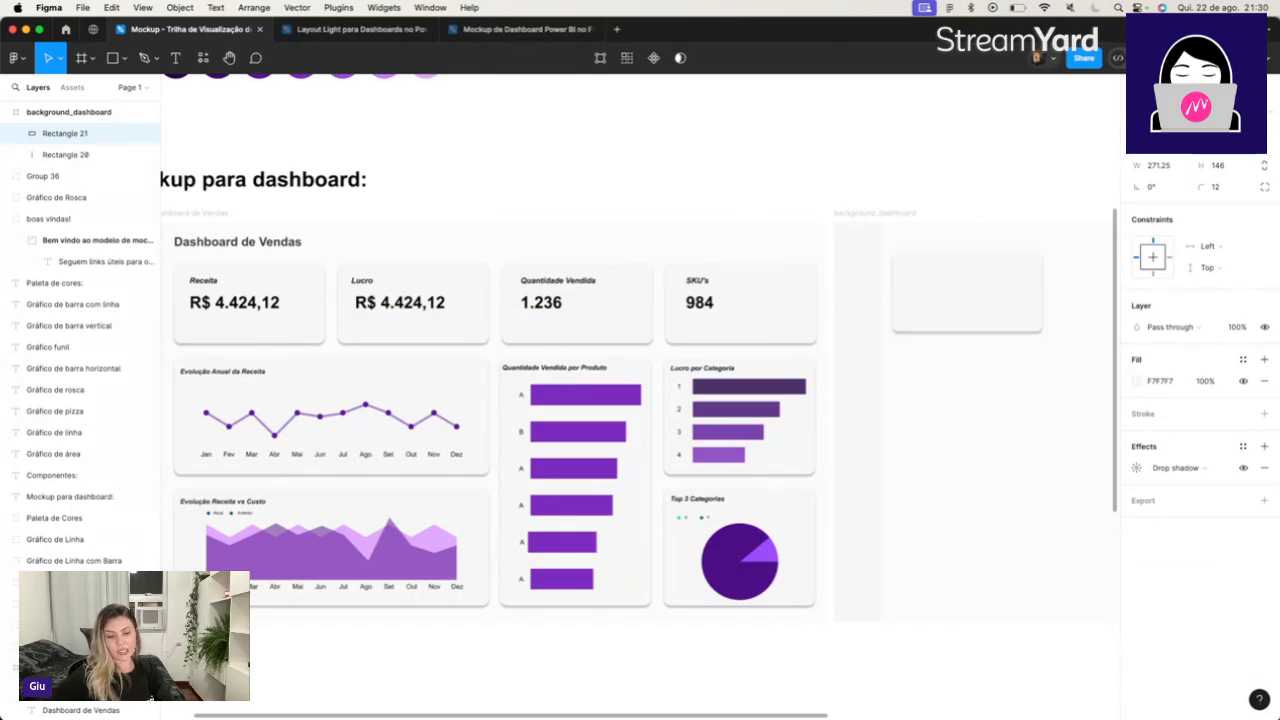
pyautogui.click(1158, 166)
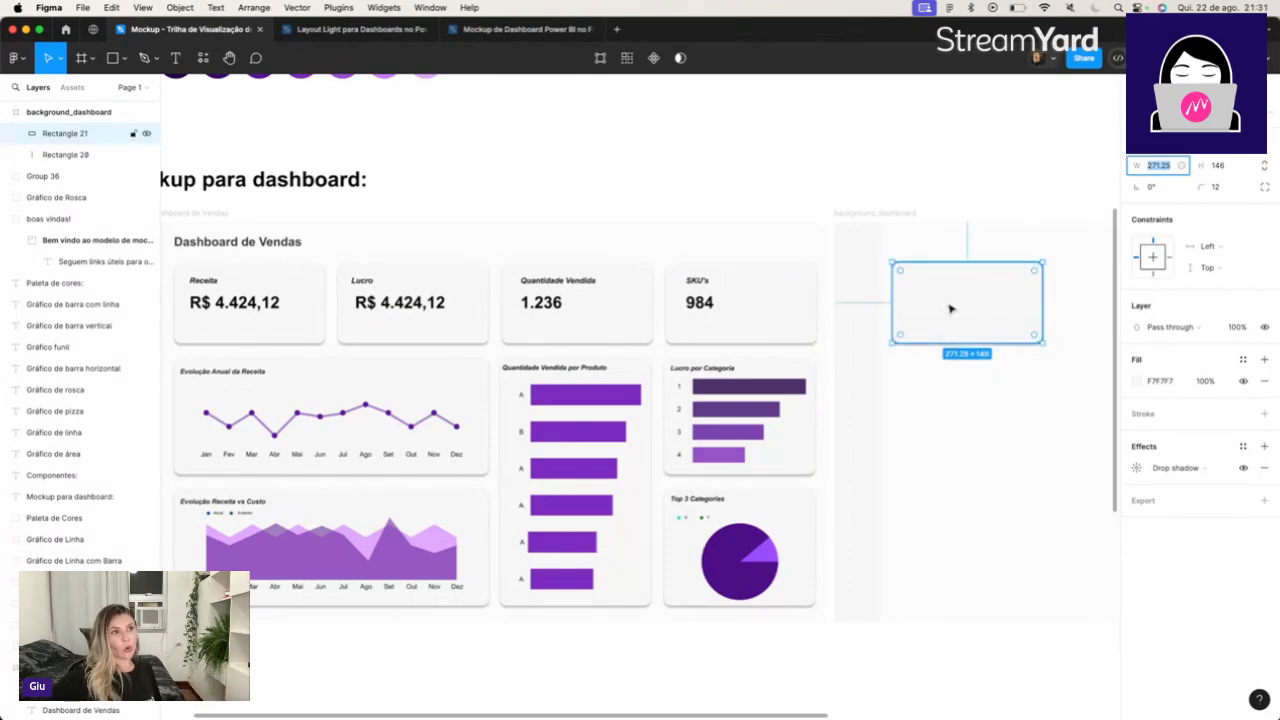
pyautogui.press('Escape')
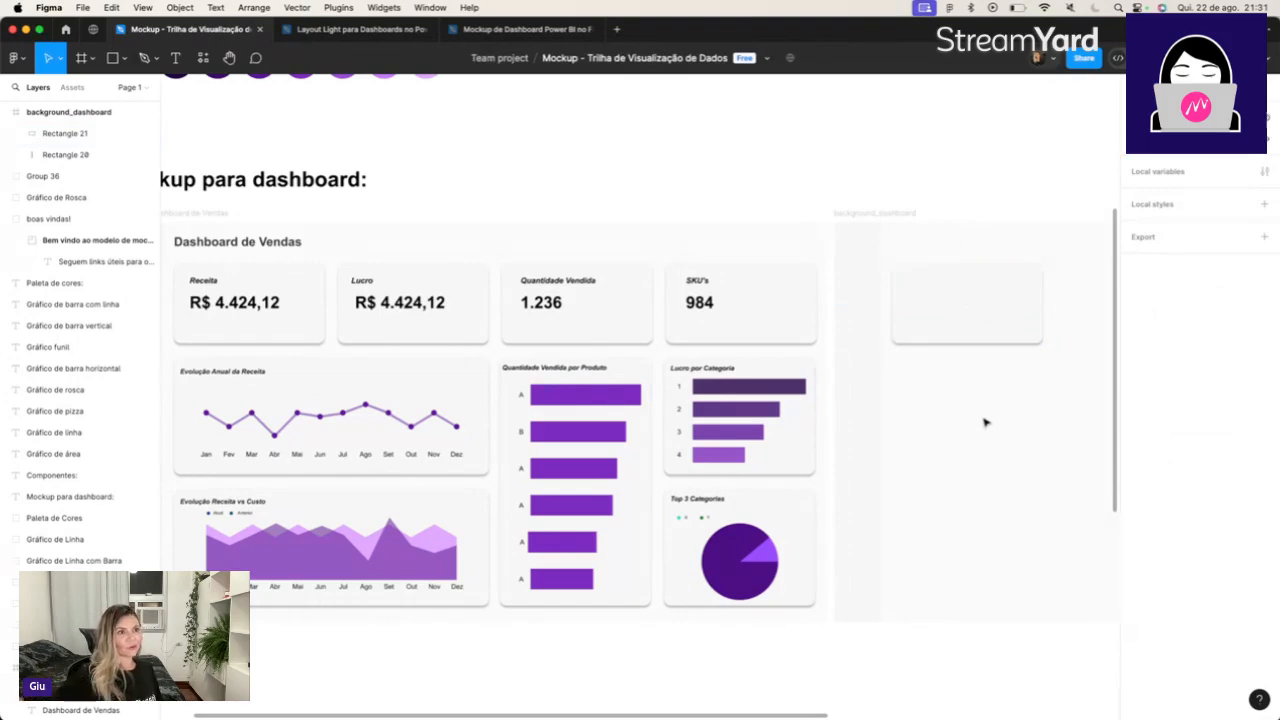
# Duplicate the card in background_dashboard and place the copy beside it in the same row.
pyautogui.hscroll(10, 985, 422)
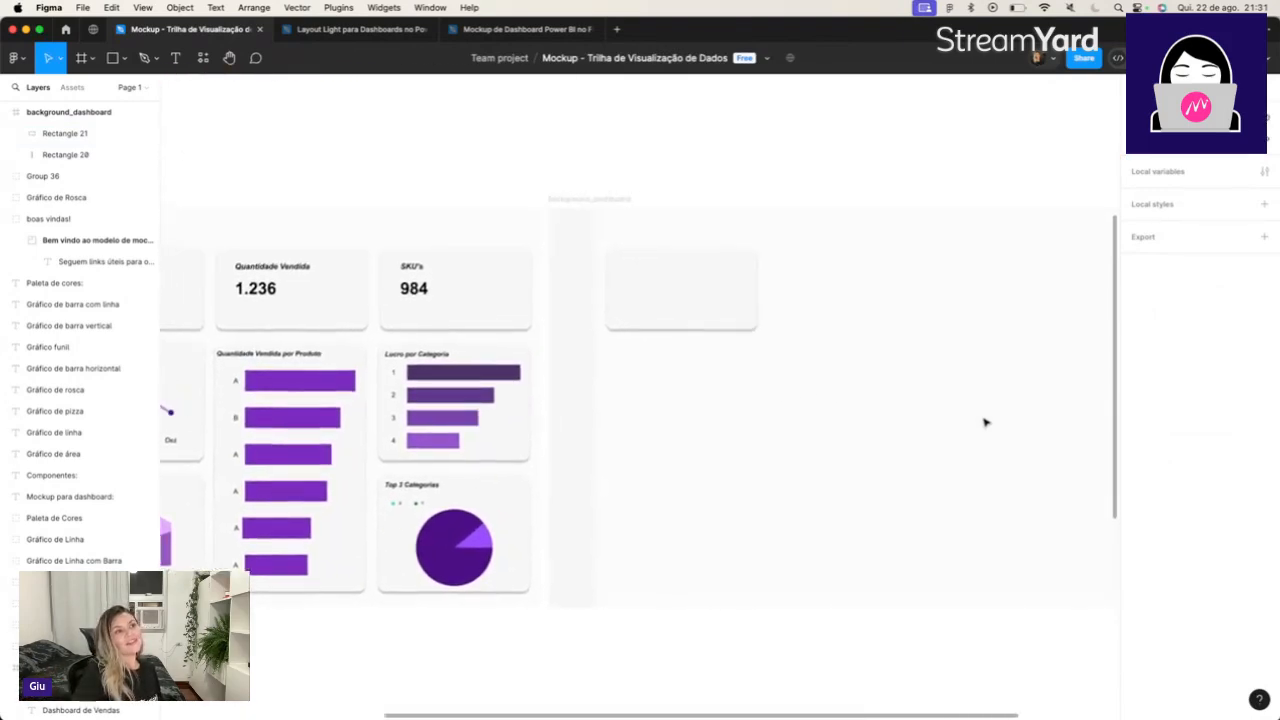
pyautogui.hscroll(-1, 985, 422)
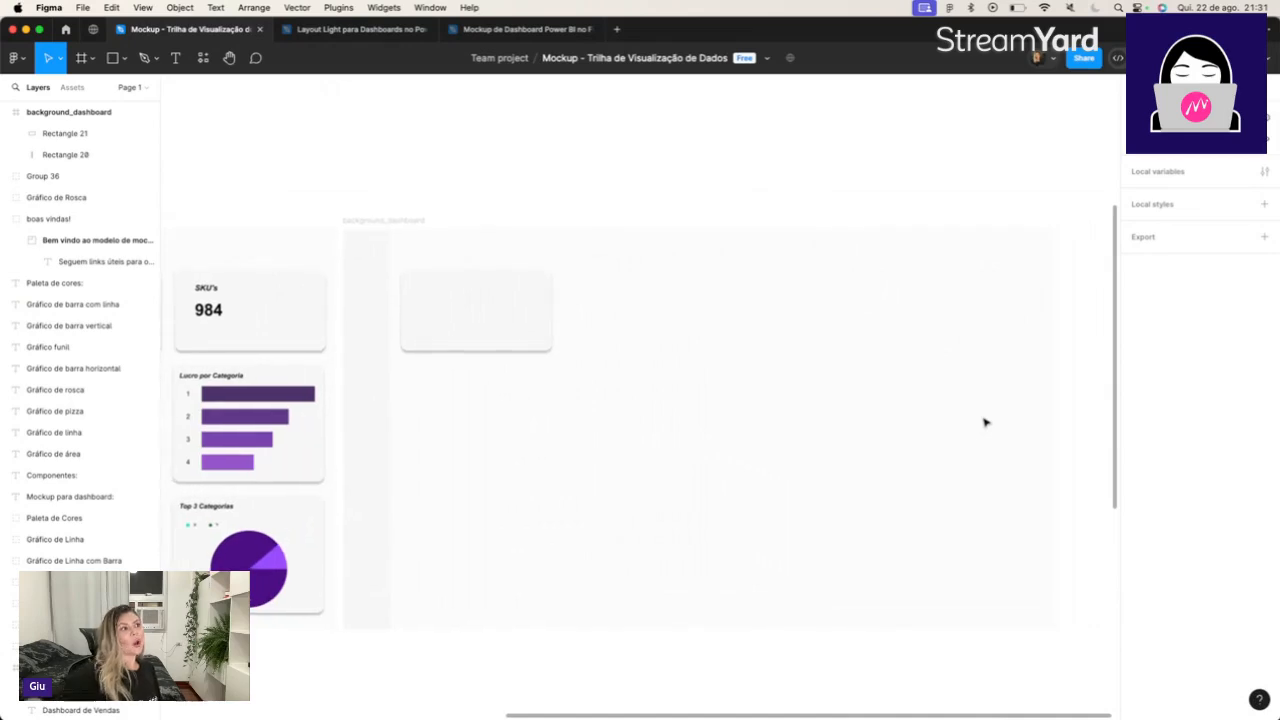
pyautogui.click(438, 312)
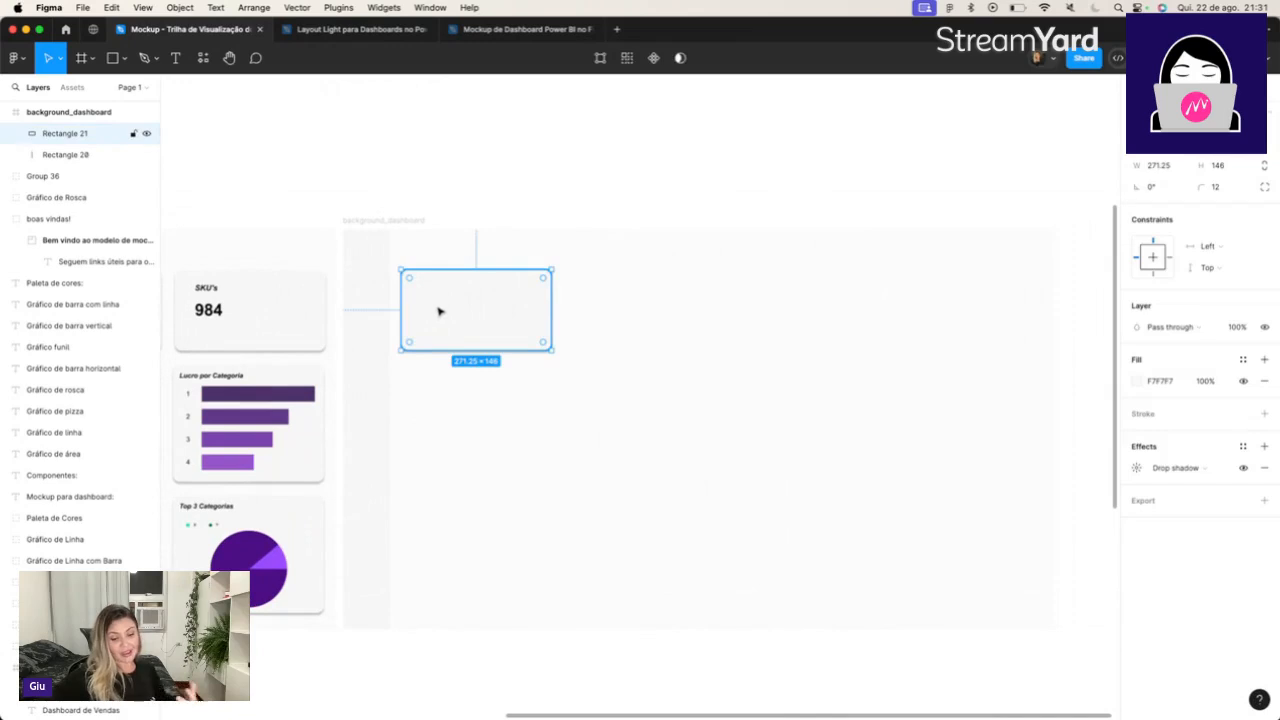
pyautogui.press('super+d')
pyautogui.moveTo(466, 314); pyautogui.dragTo(636, 314)
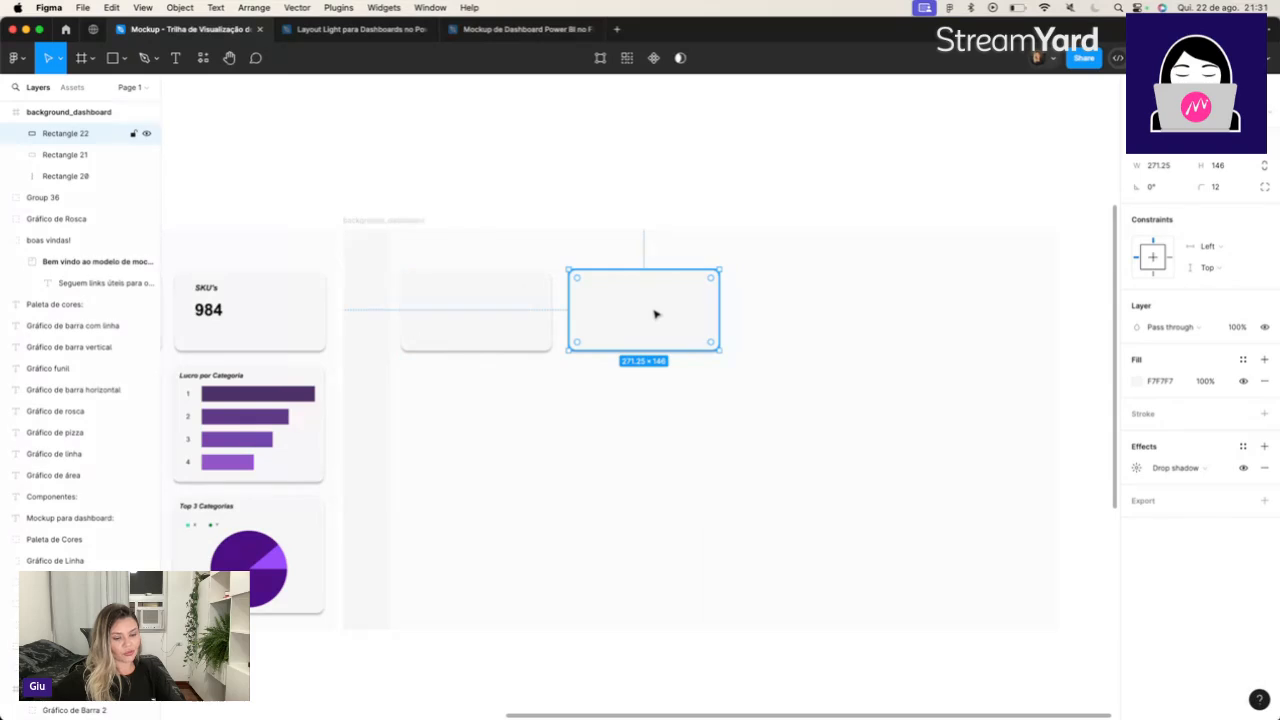
# Add a third copy of the card to the row, leaving equal gaps of 31 between the three cards.
pyautogui.moveTo(655, 316); pyautogui.dragTo(835, 315)
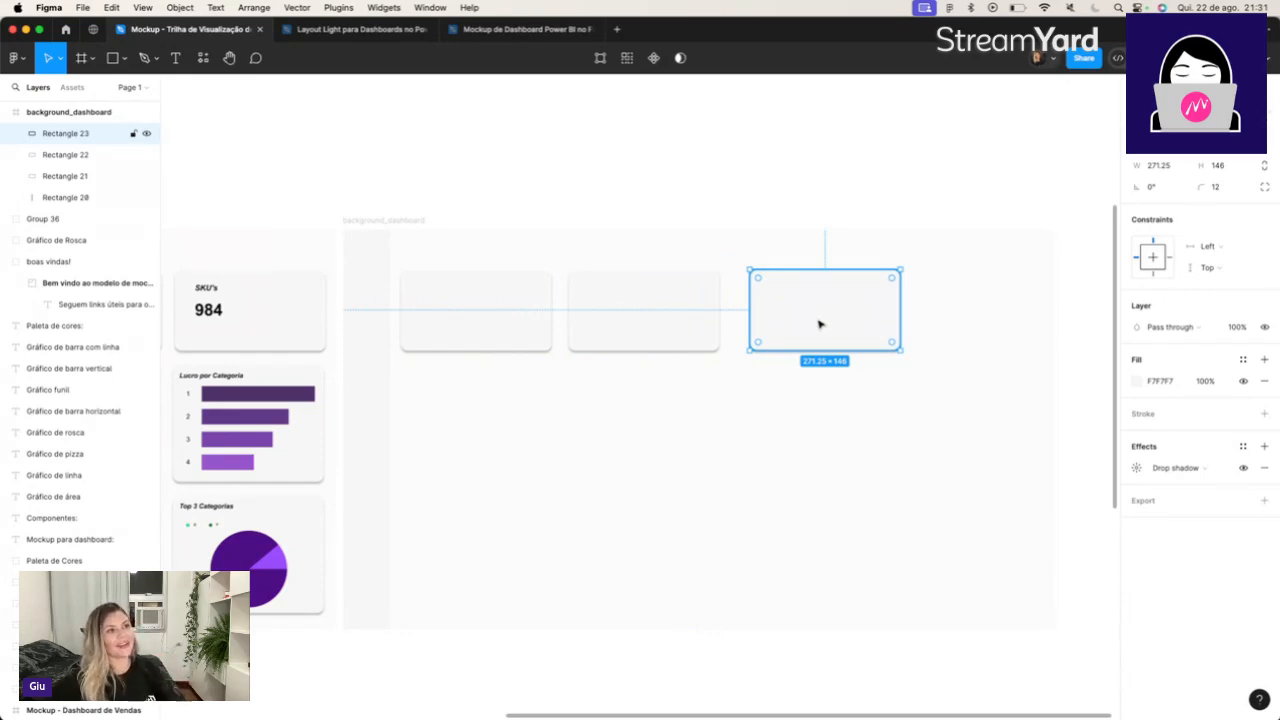
pyautogui.moveTo(822, 323); pyautogui.dragTo(810, 323)
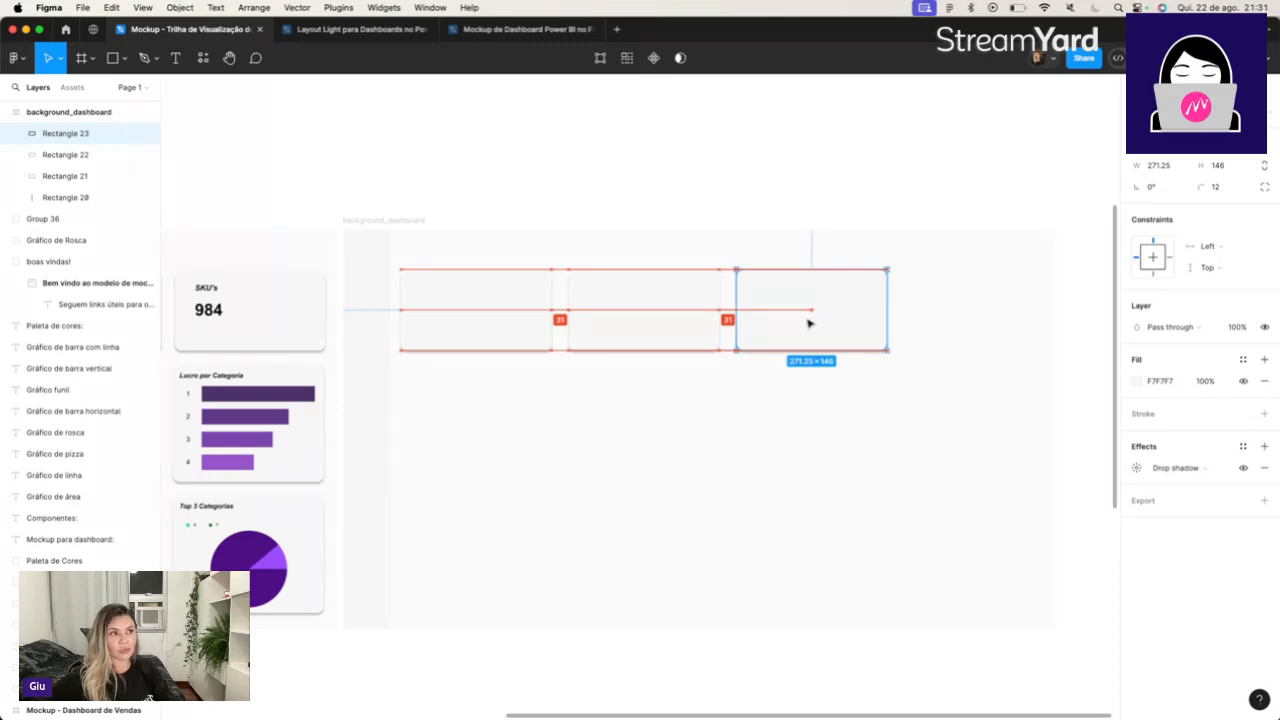
pyautogui.moveTo(811, 323)
pyautogui.mouseDown()
pyautogui.moveTo(843, 328)
pyautogui.moveTo(807, 324)
pyautogui.mouseUp()
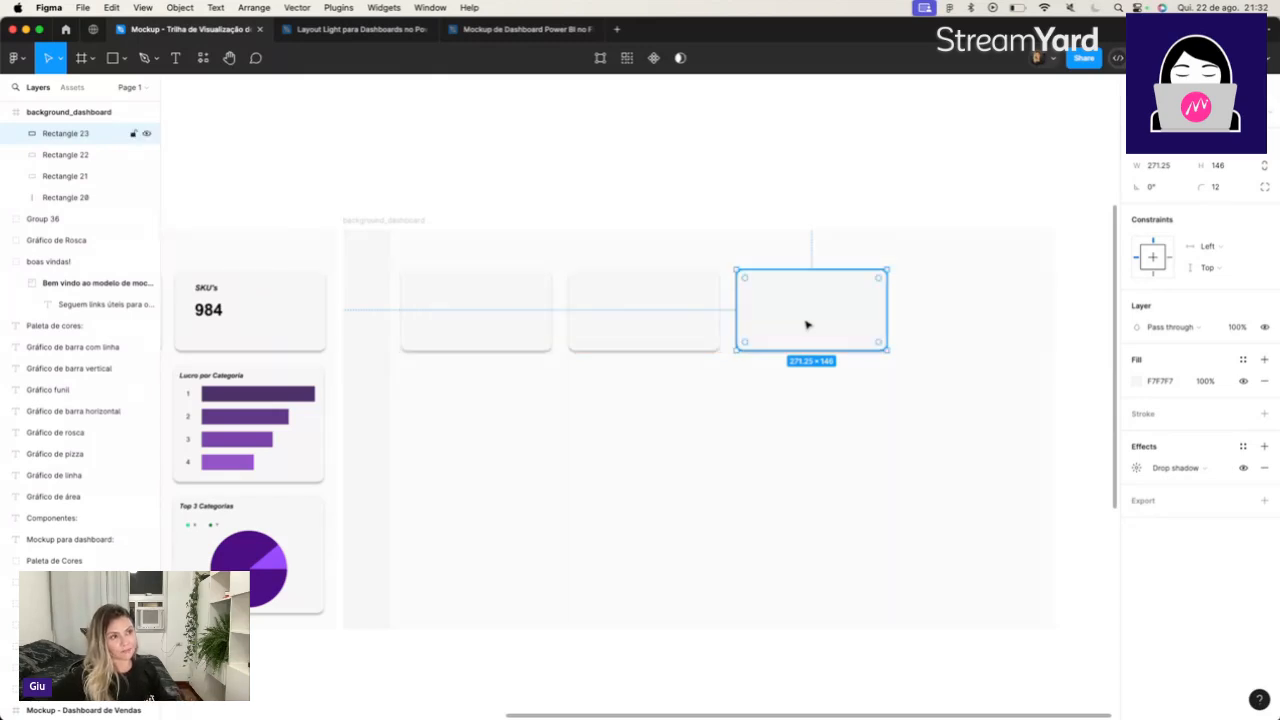
# Measure the spacing between the Lucro card and its neighbouring cards in the mockup.
pyautogui.hscroll(-10, 807, 324)
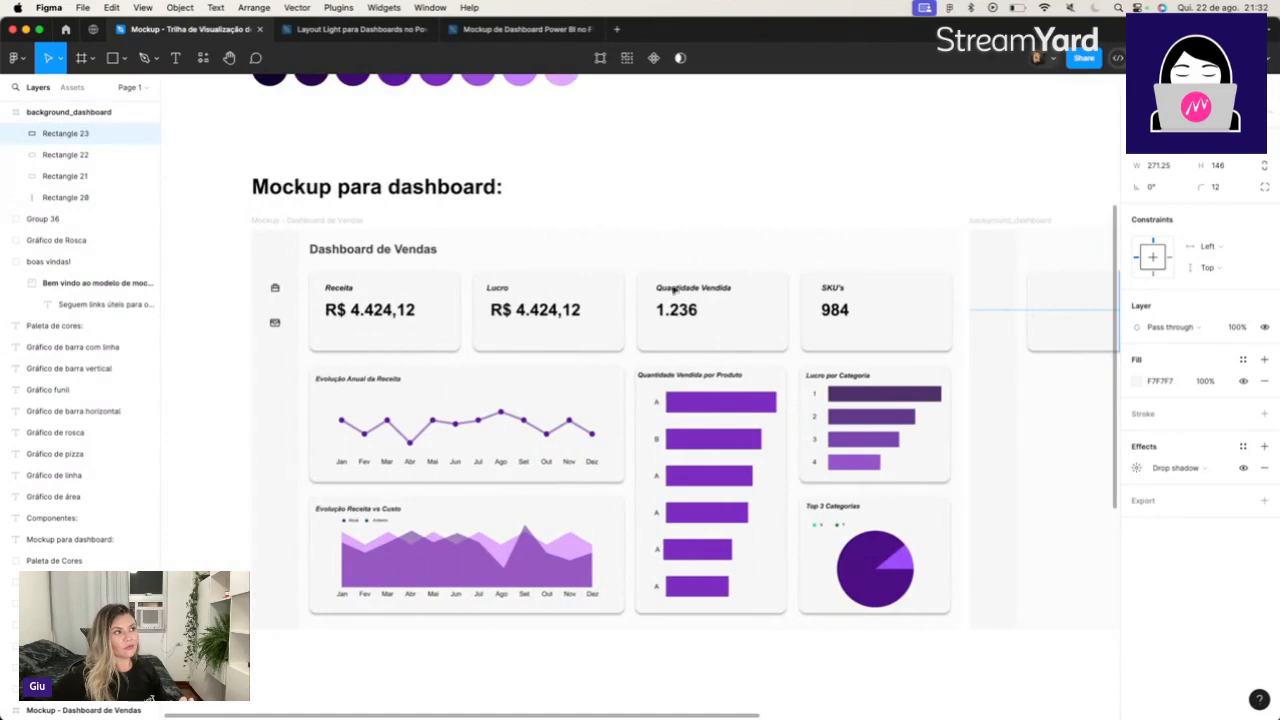
pyautogui.click(485, 328)
pyautogui.click(487, 338)
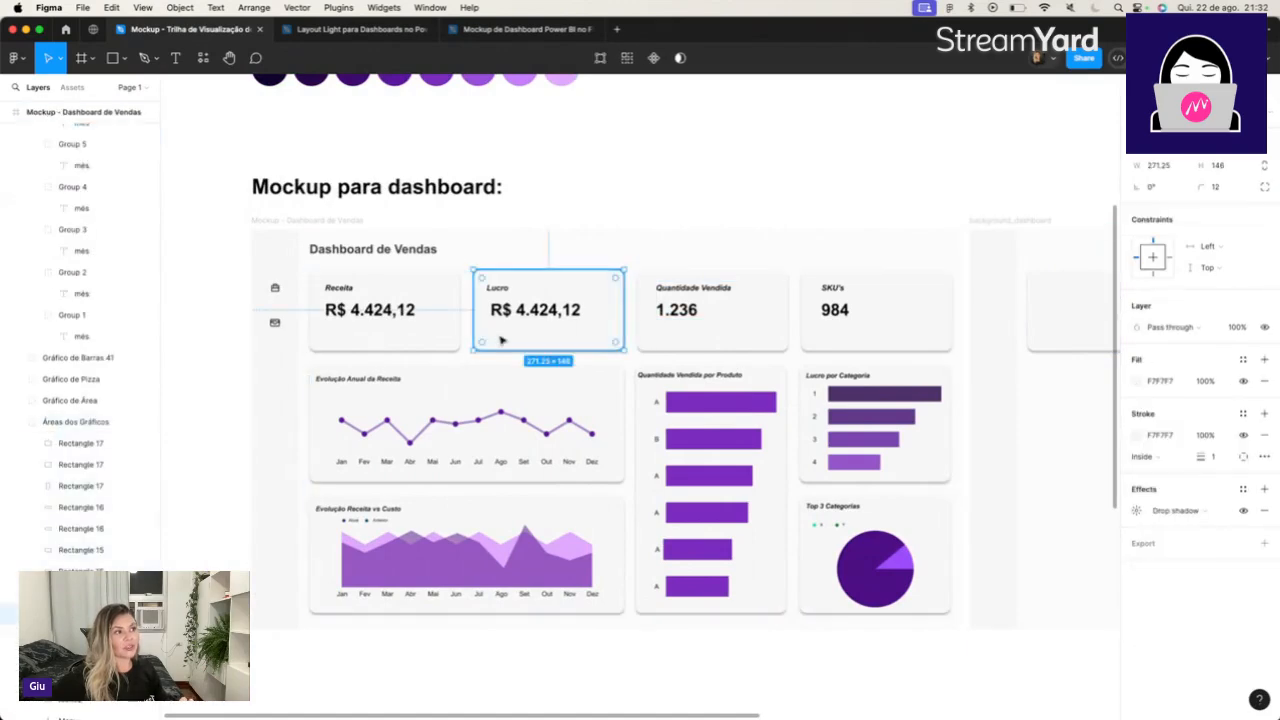
pyautogui.press('alt')
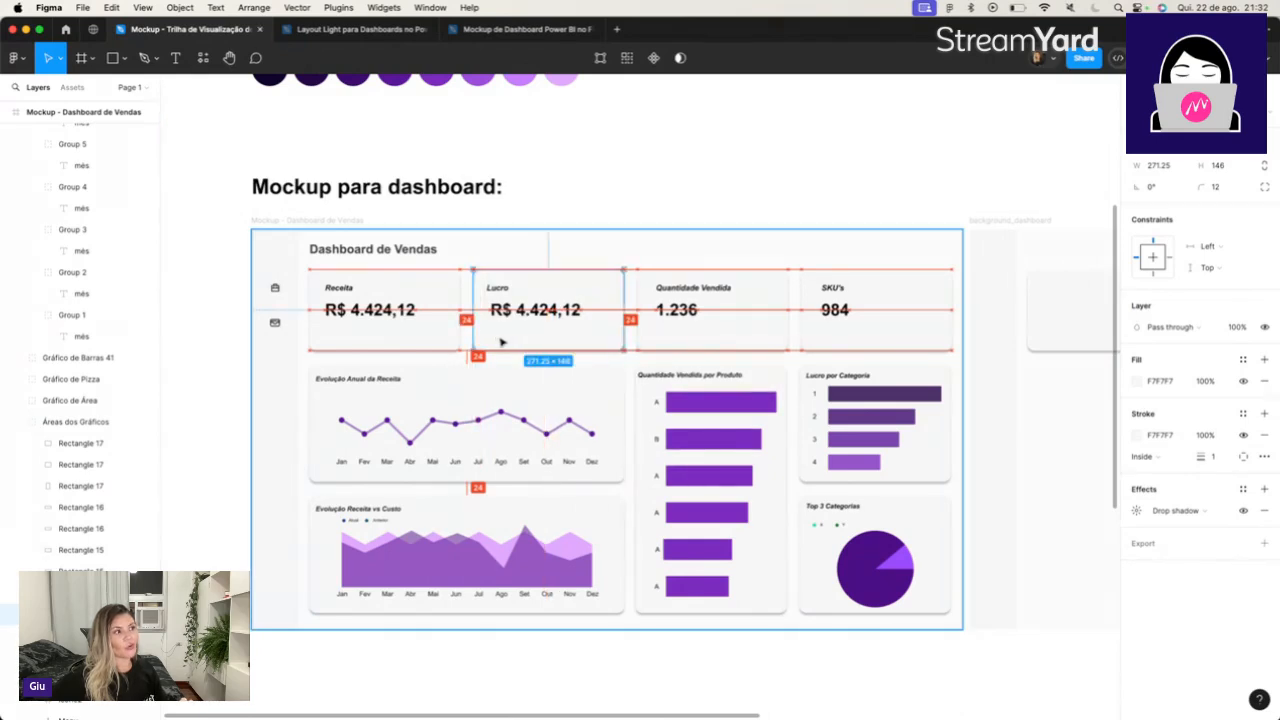
# Check the gaps around the second card in background_dashboard and move it closer to the first card.
pyautogui.moveTo(742, 716); pyautogui.dragTo(1029, 714)
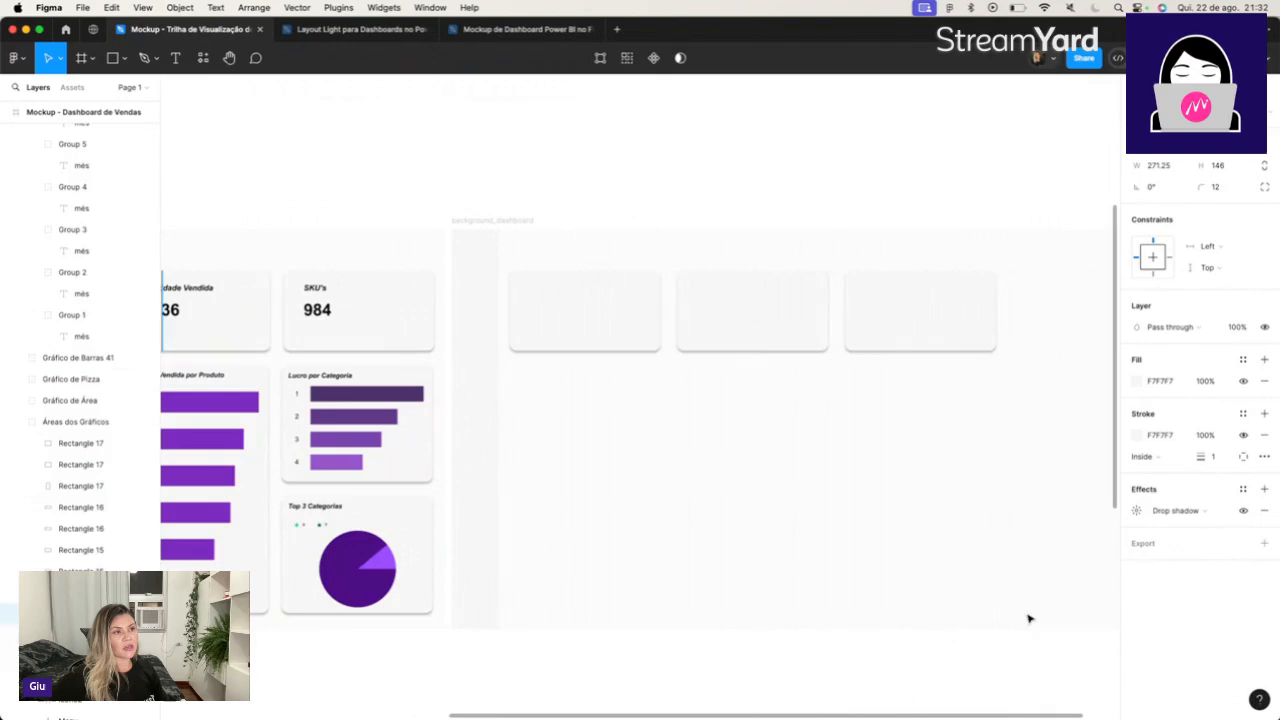
pyautogui.click(768, 330)
pyautogui.click(880, 318)
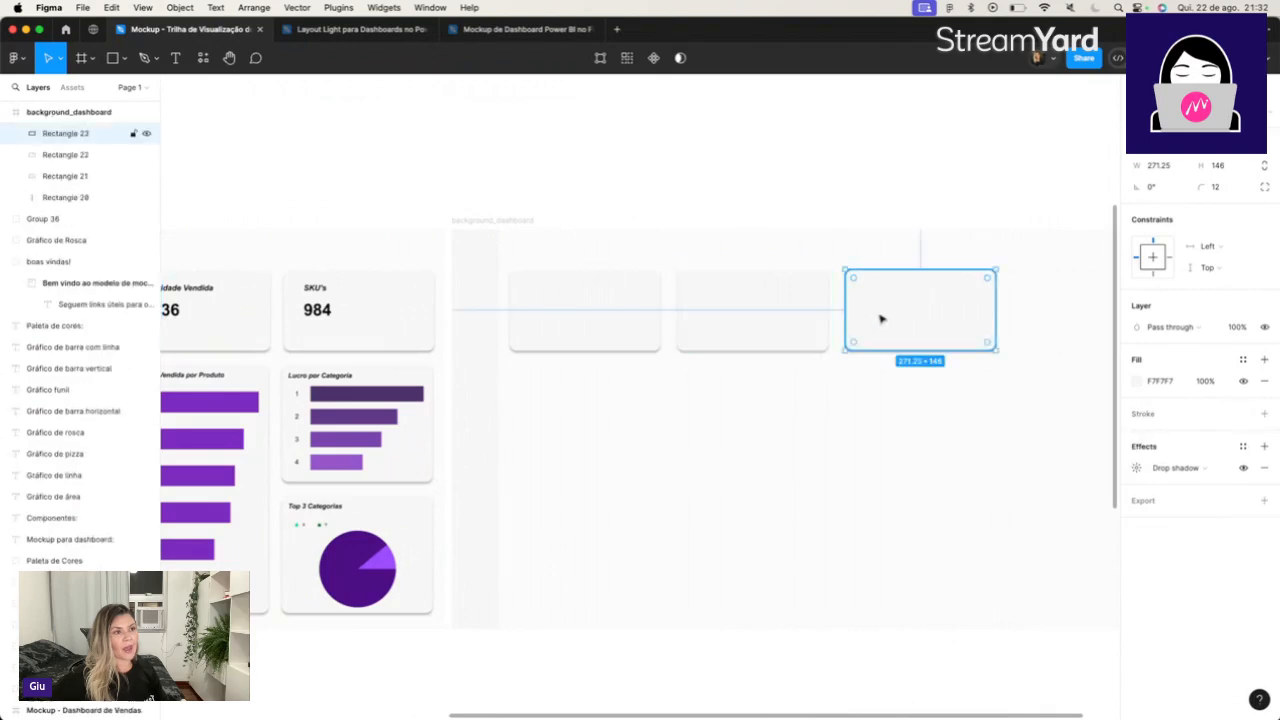
pyautogui.click(760, 320)
pyautogui.press('alt')
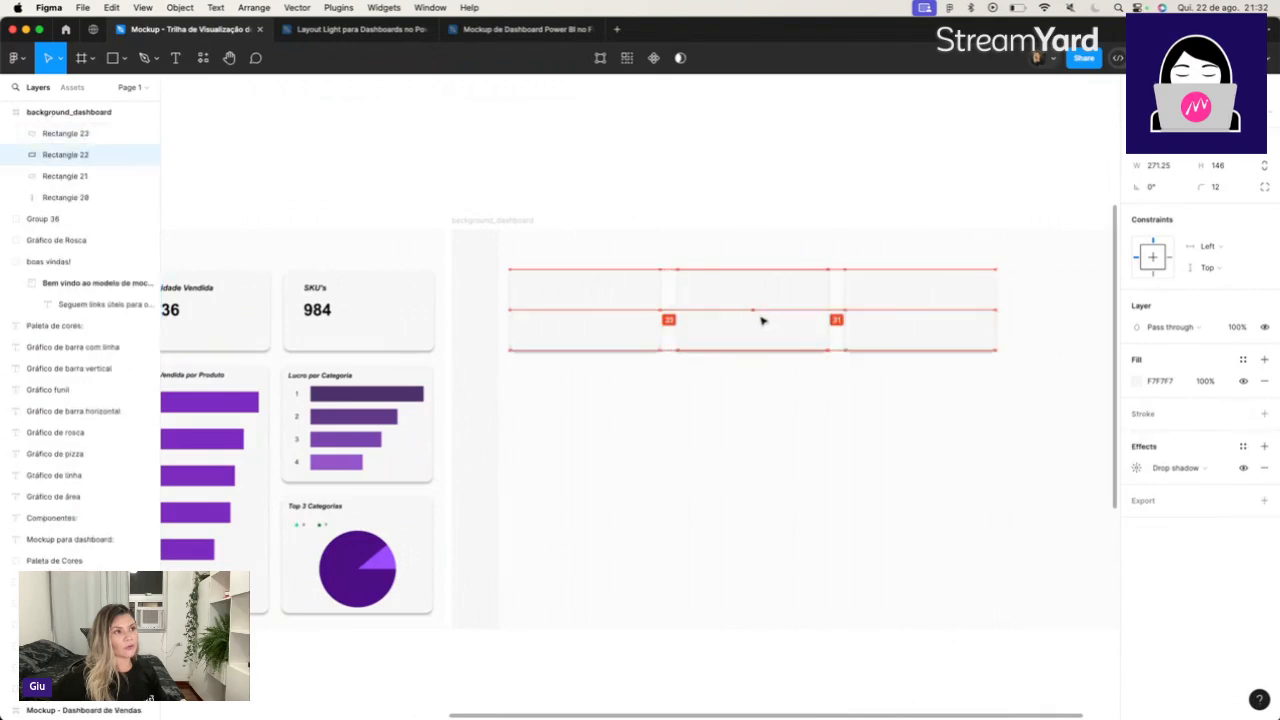
# Move the third card below the row and compare the second card's gap with the Lucro card's spacing in the mockup.
pyautogui.click(914, 320)
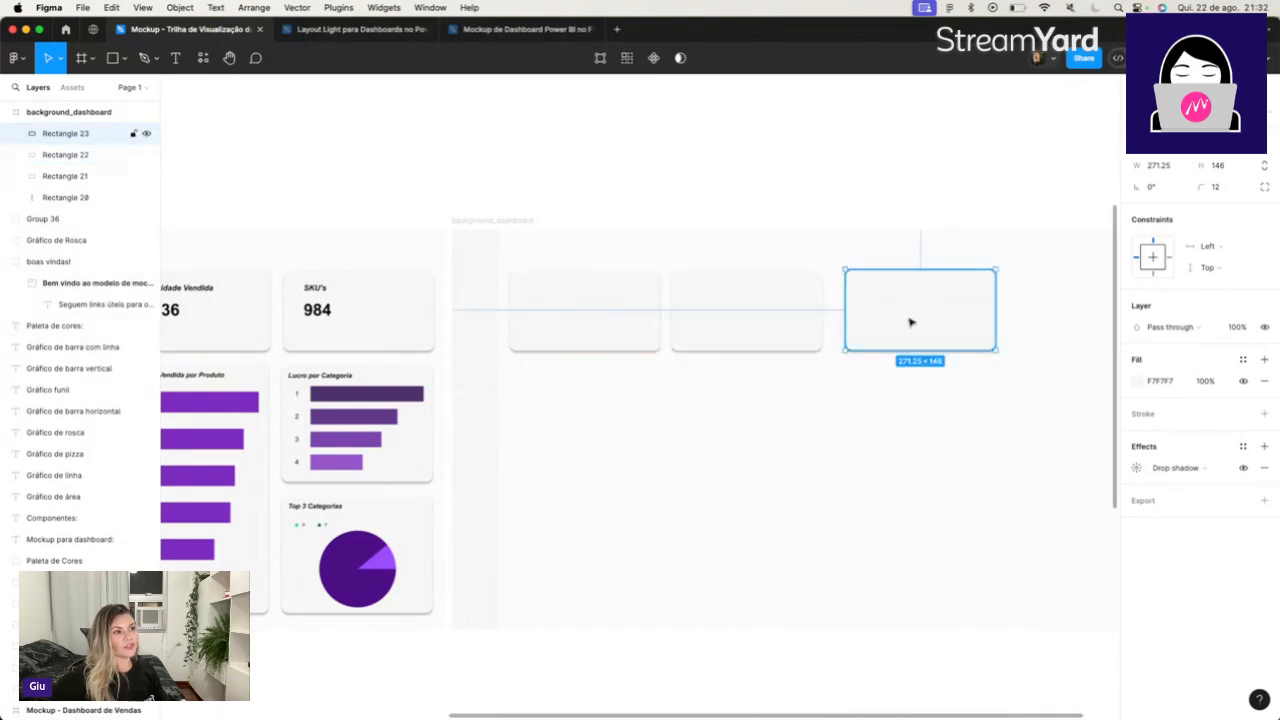
pyautogui.moveTo(920, 320); pyautogui.dragTo(857, 472)
pyautogui.click(696, 309)
pyautogui.press('alt')
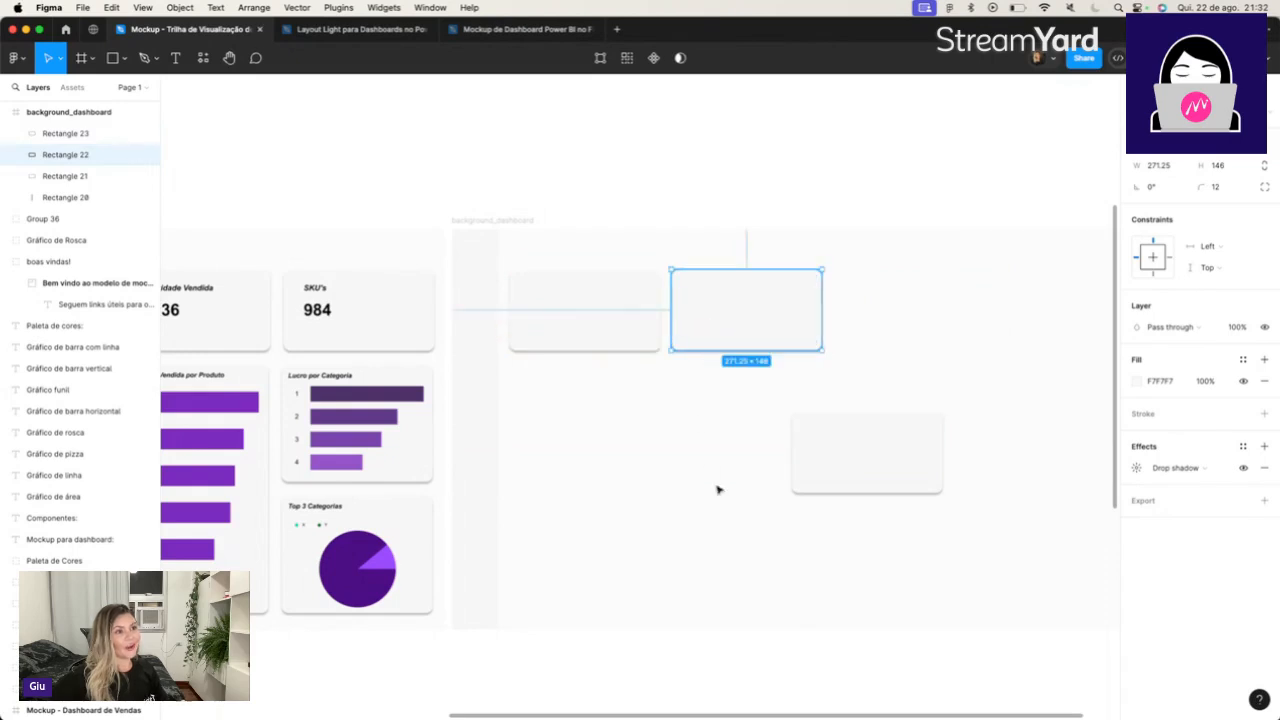
pyautogui.moveTo(778, 718); pyautogui.dragTo(621, 718)
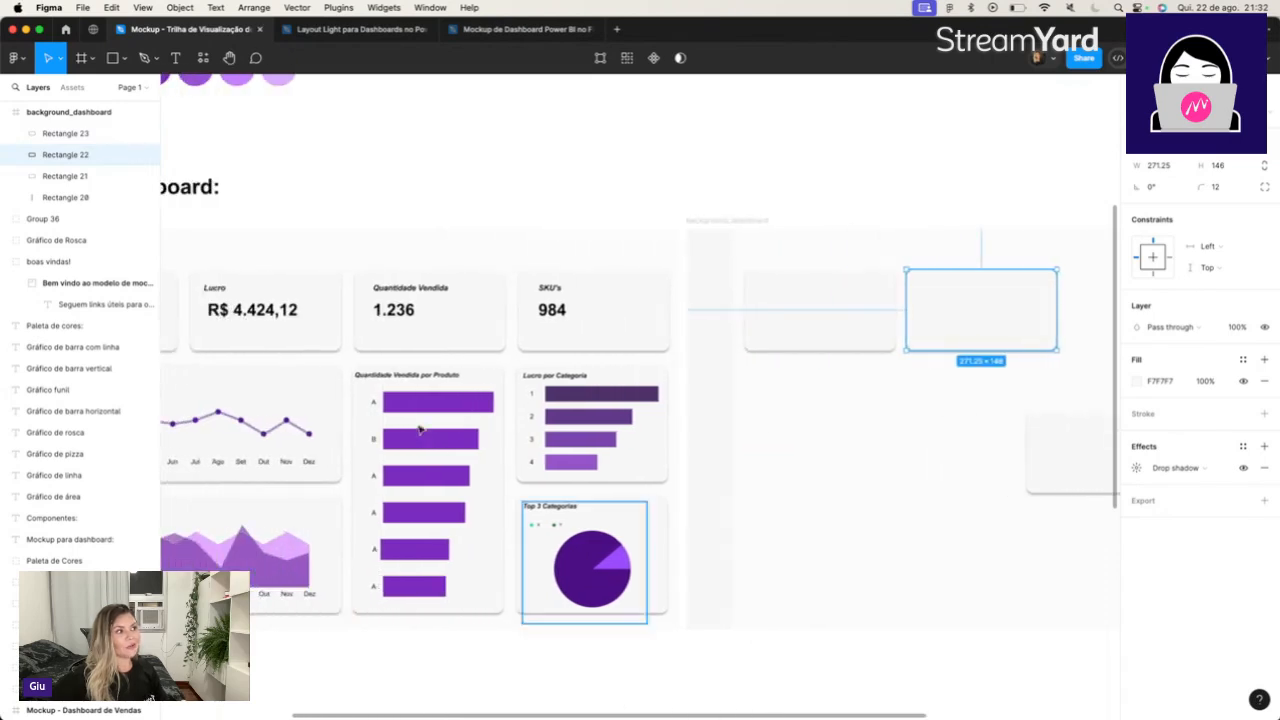
pyautogui.click(326, 340)
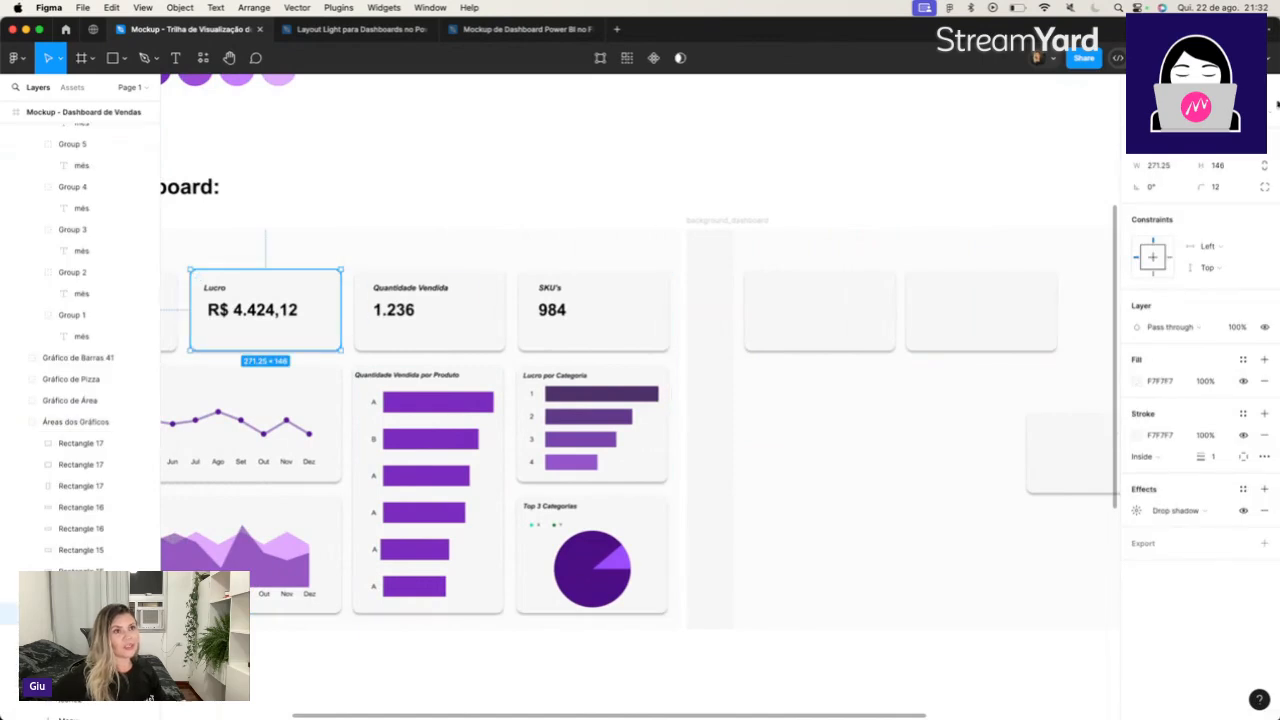
# Nudge the second card in background_dashboard slightly away from the first card to match the mockup's gap.
pyautogui.click(997, 300)
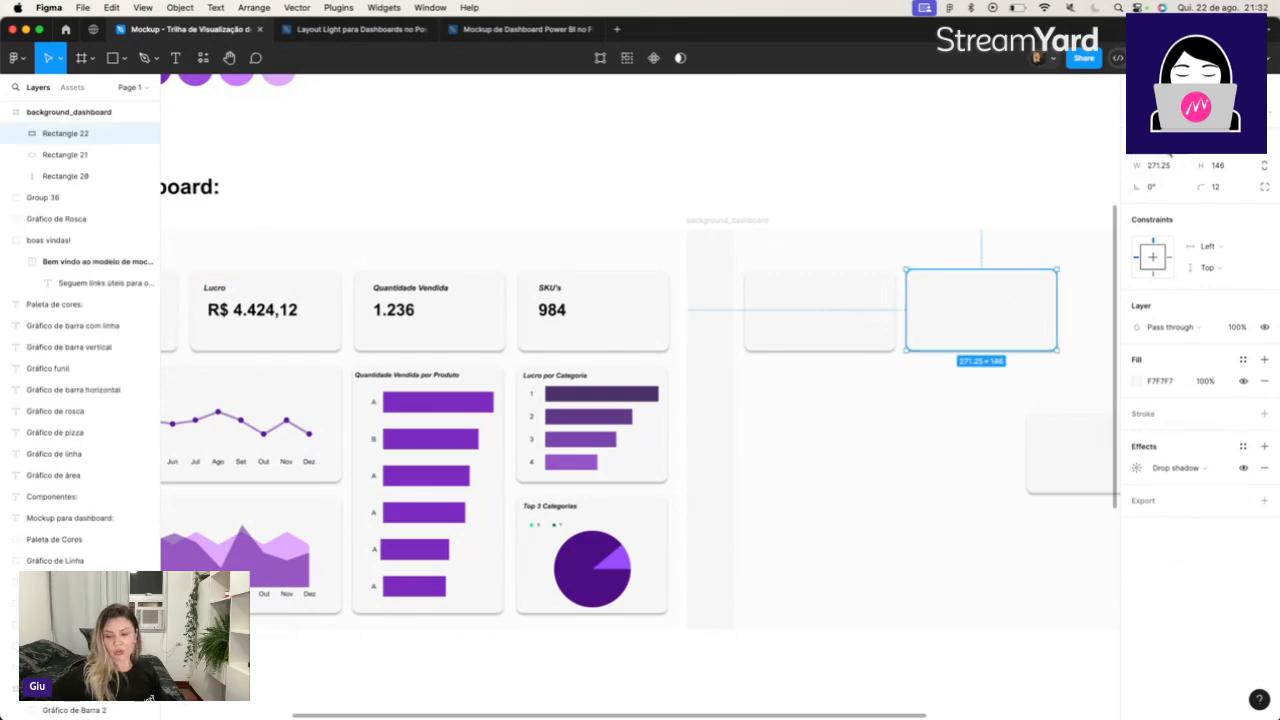
pyautogui.press('Right')
pyautogui.press('Right')
pyautogui.press('Right')
pyautogui.press('Right')
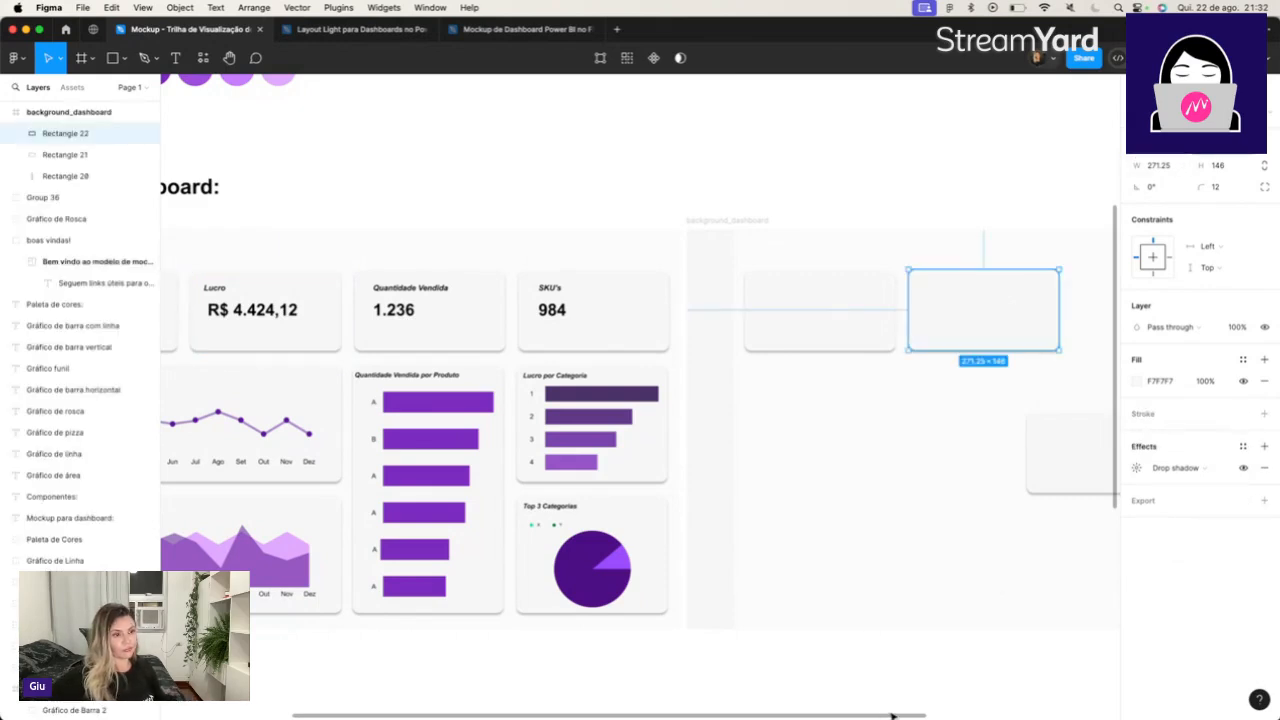
# Move the third card back up into the row beside the second card, keeping the gaps equal.
pyautogui.moveTo(893, 716); pyautogui.dragTo(1122, 680)
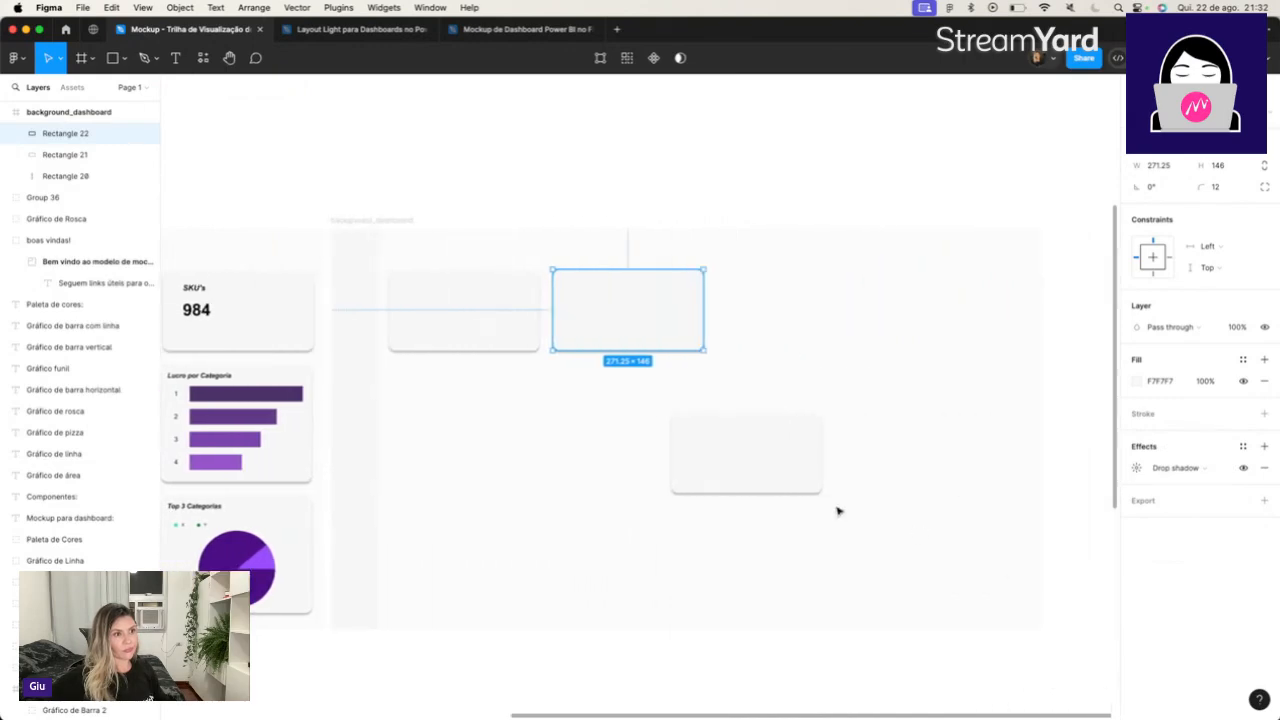
pyautogui.click(764, 481)
pyautogui.moveTo(757, 460); pyautogui.dragTo(797, 322)
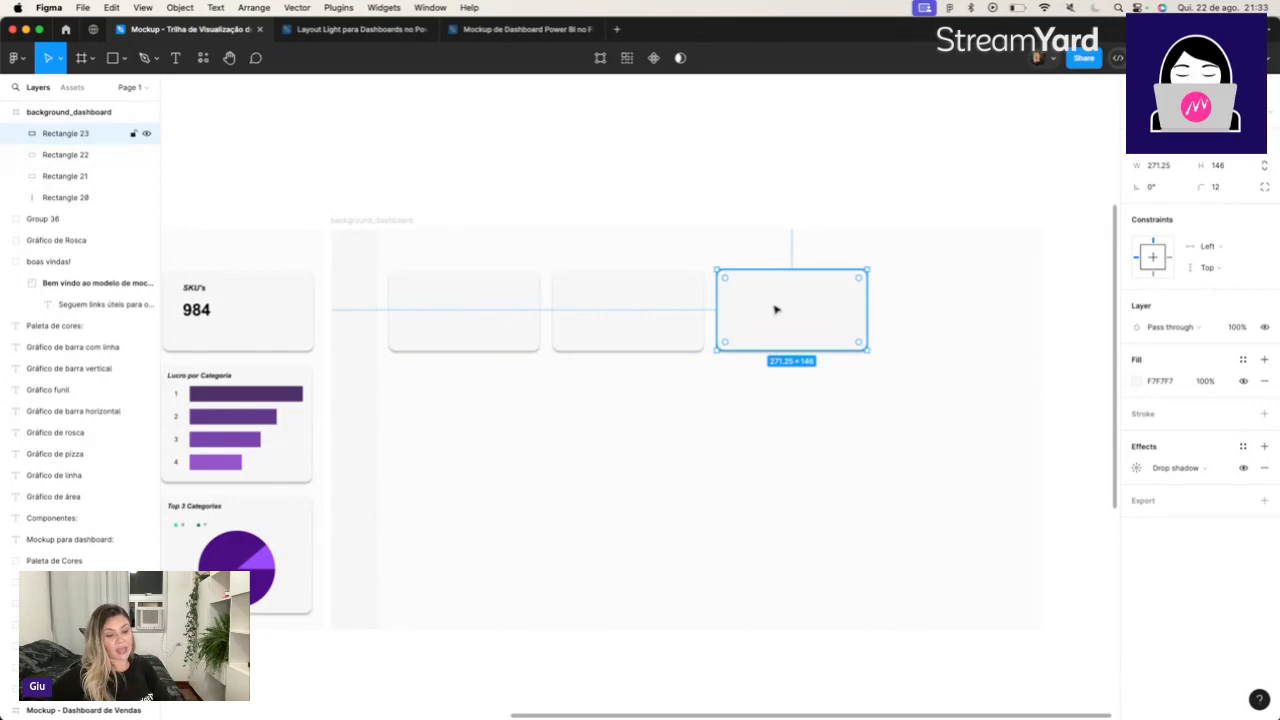
# Duplicate the third card as an evenly spaced fourth card at the row's end and compare it with the mockup's SKU's card.
pyautogui.moveTo(820, 311); pyautogui.dragTo(940, 310)
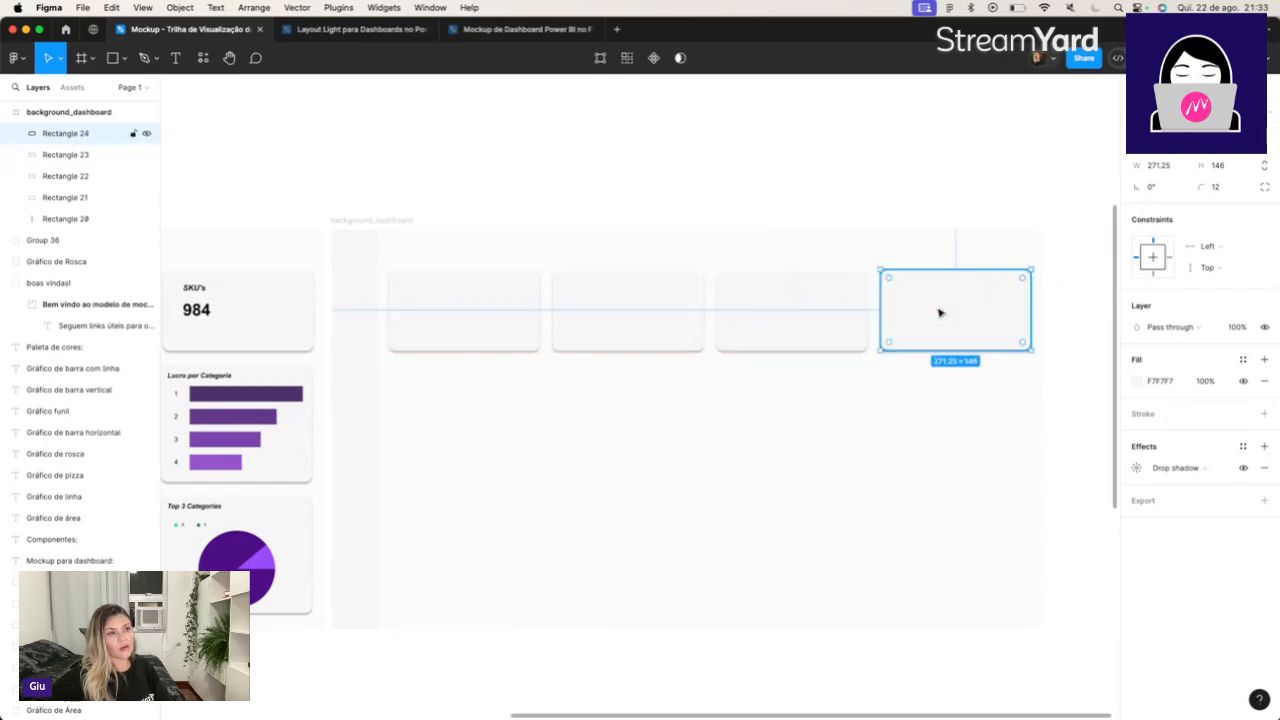
pyautogui.doubleClick(290, 284)
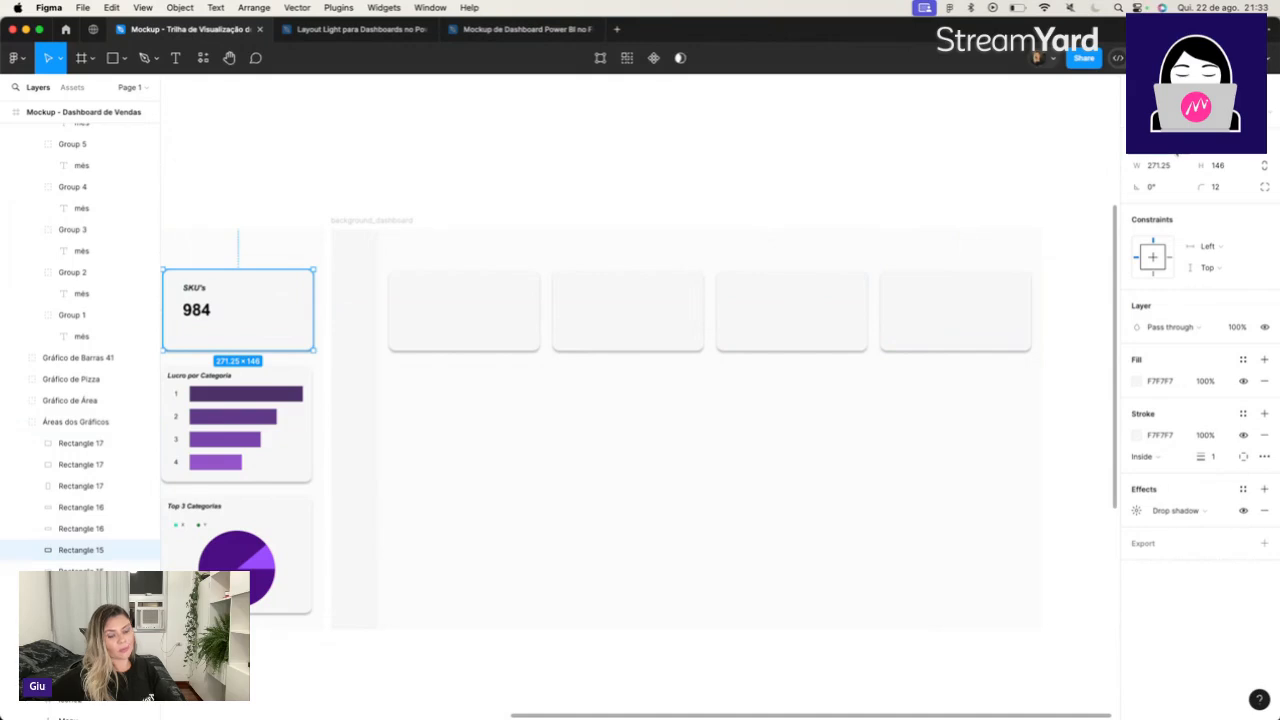
pyautogui.click(943, 314)
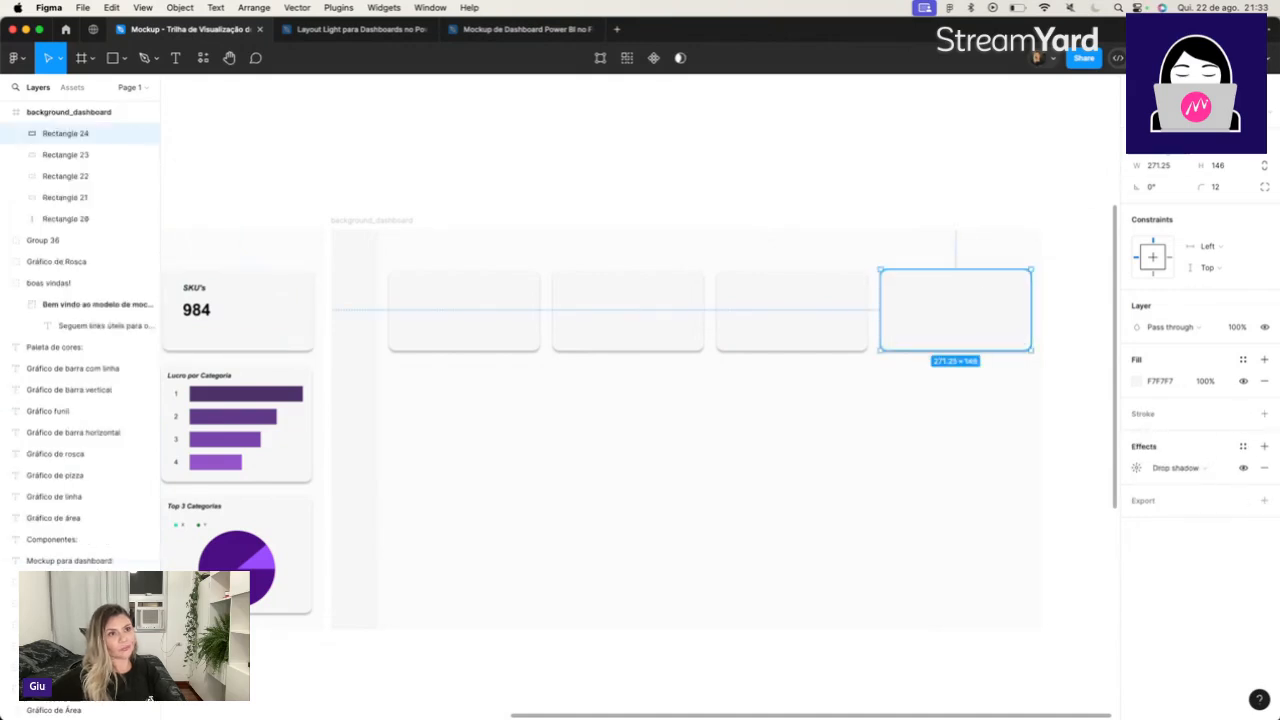
pyautogui.click(1077, 303)
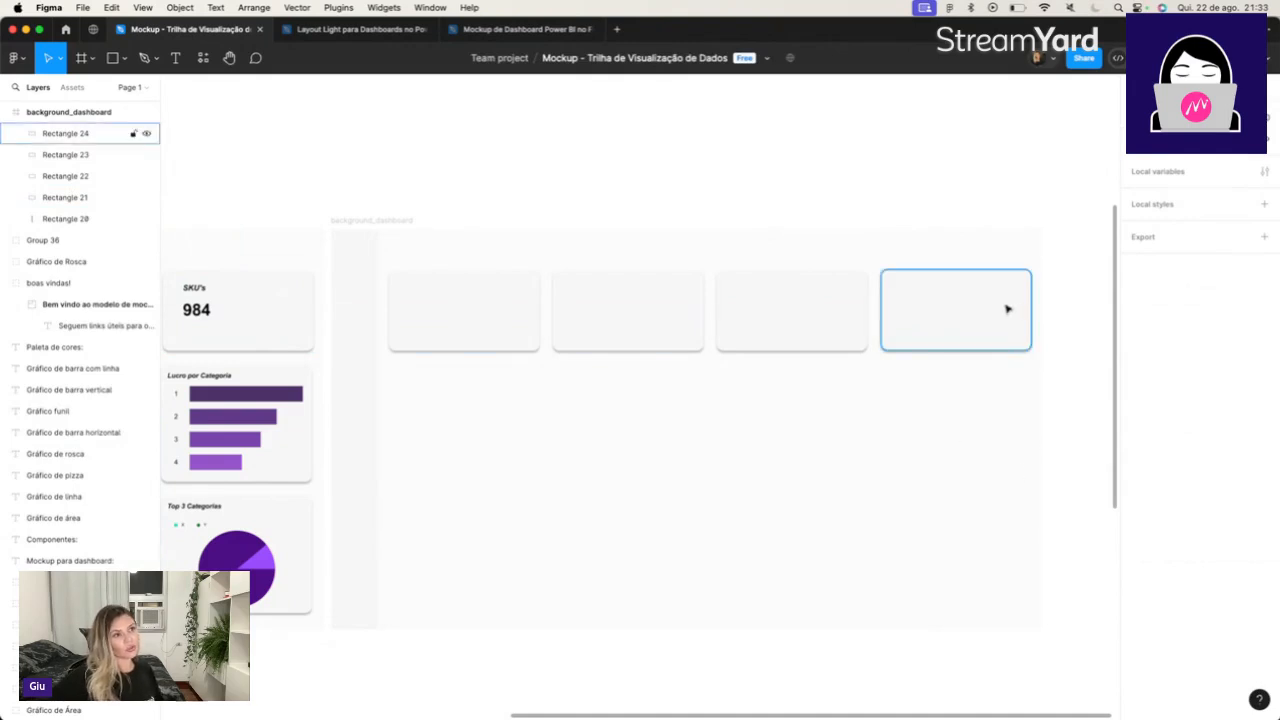
# Duplicate the first card directly below it and enlarge the copy to 566 × 435, spanning the first two cards.
pyautogui.moveTo(660, 716); pyautogui.dragTo(335, 716)
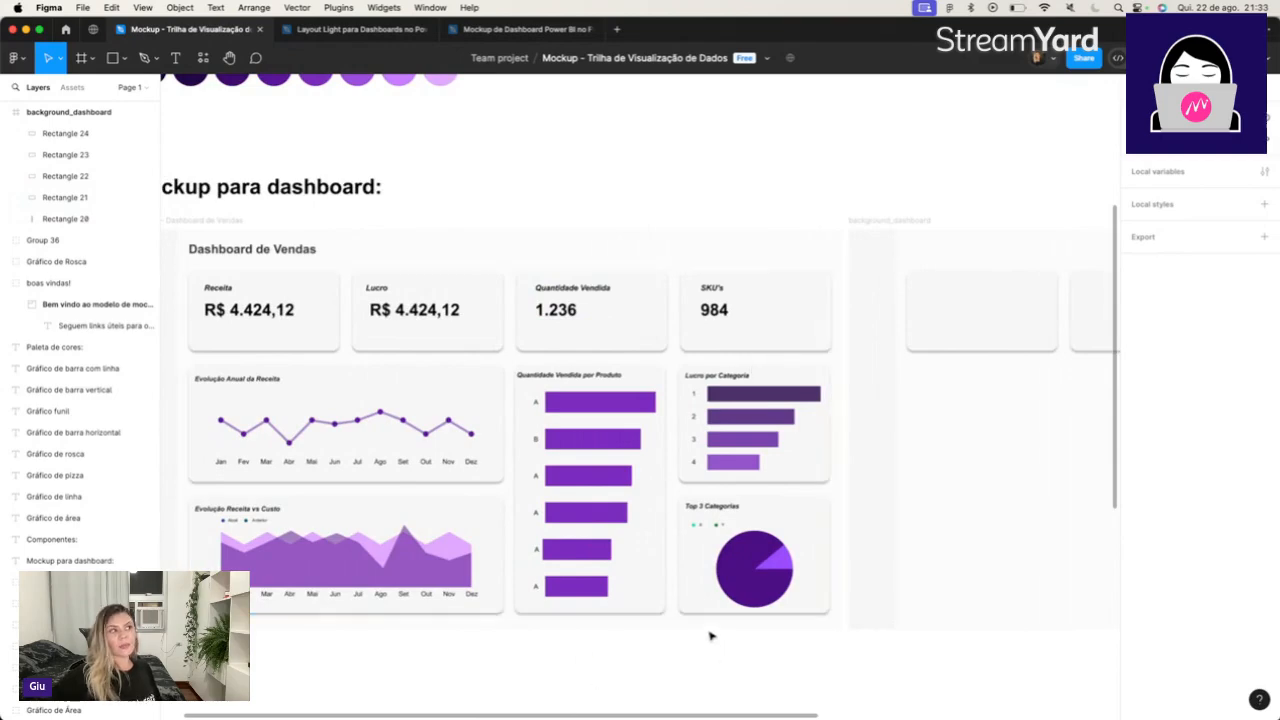
pyautogui.moveTo(794, 714); pyautogui.dragTo(1110, 700)
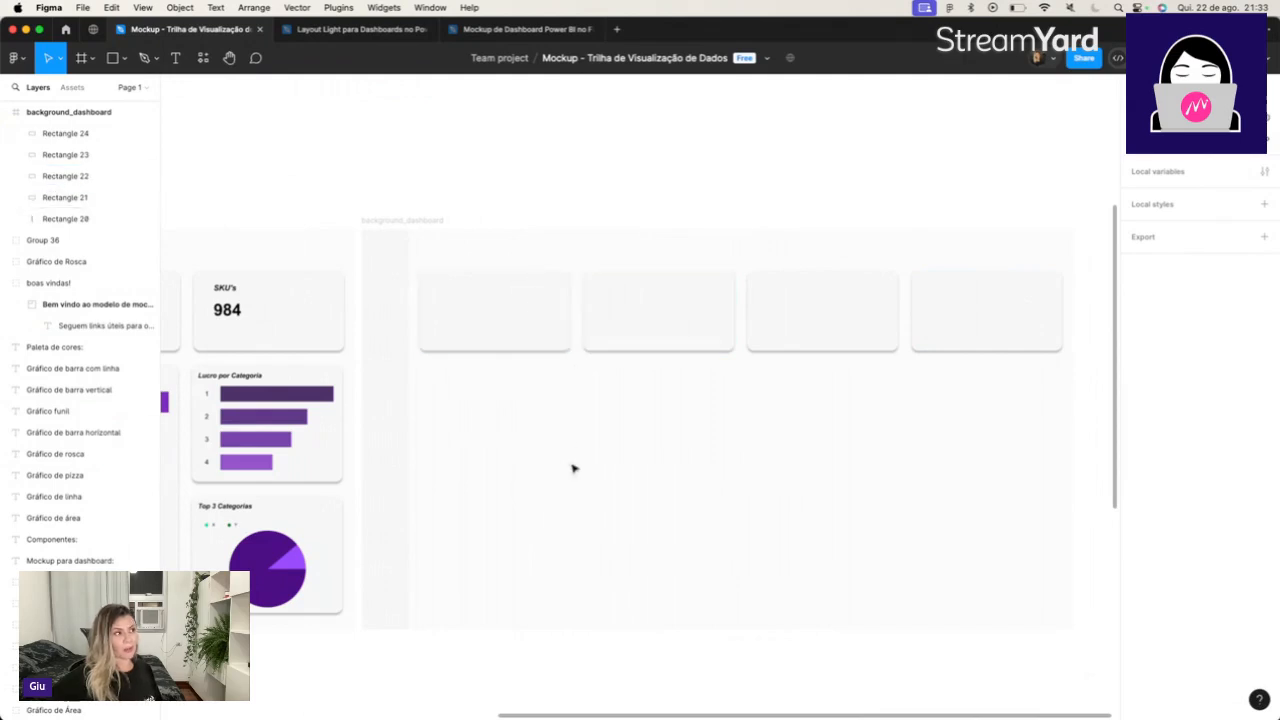
pyautogui.click(518, 335)
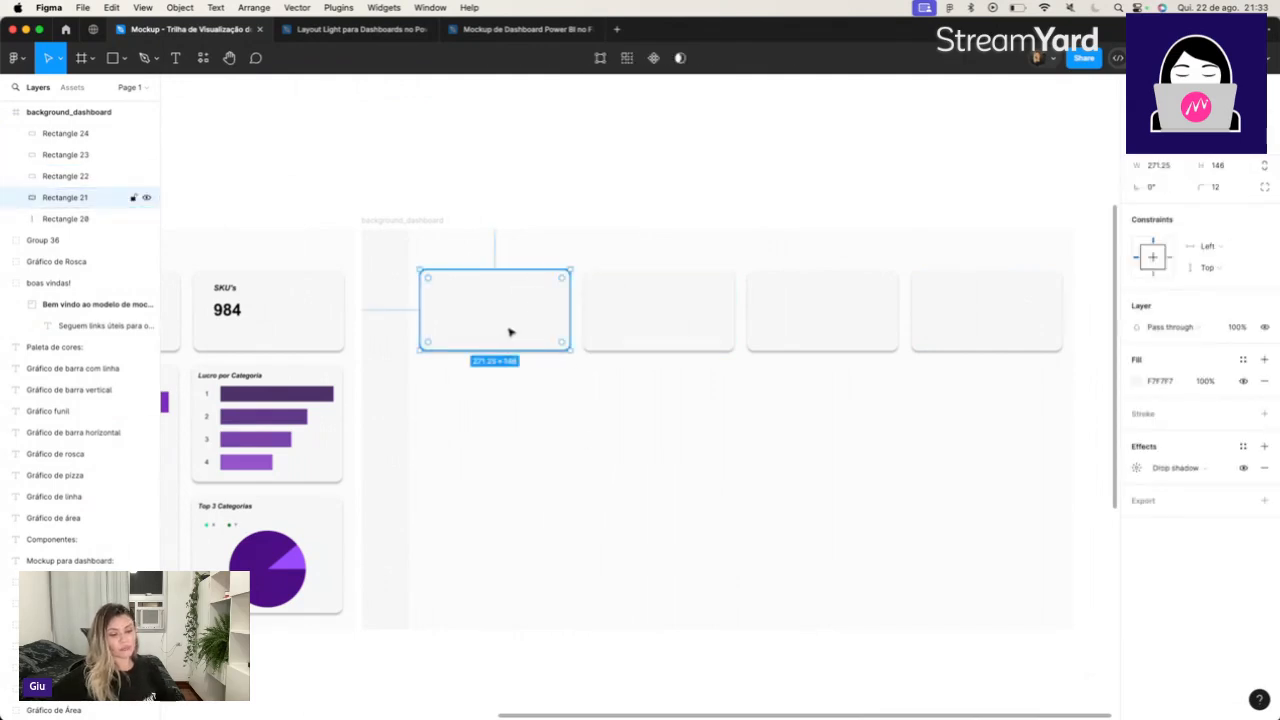
pyautogui.moveTo(510, 332); pyautogui.dragTo(511, 433)
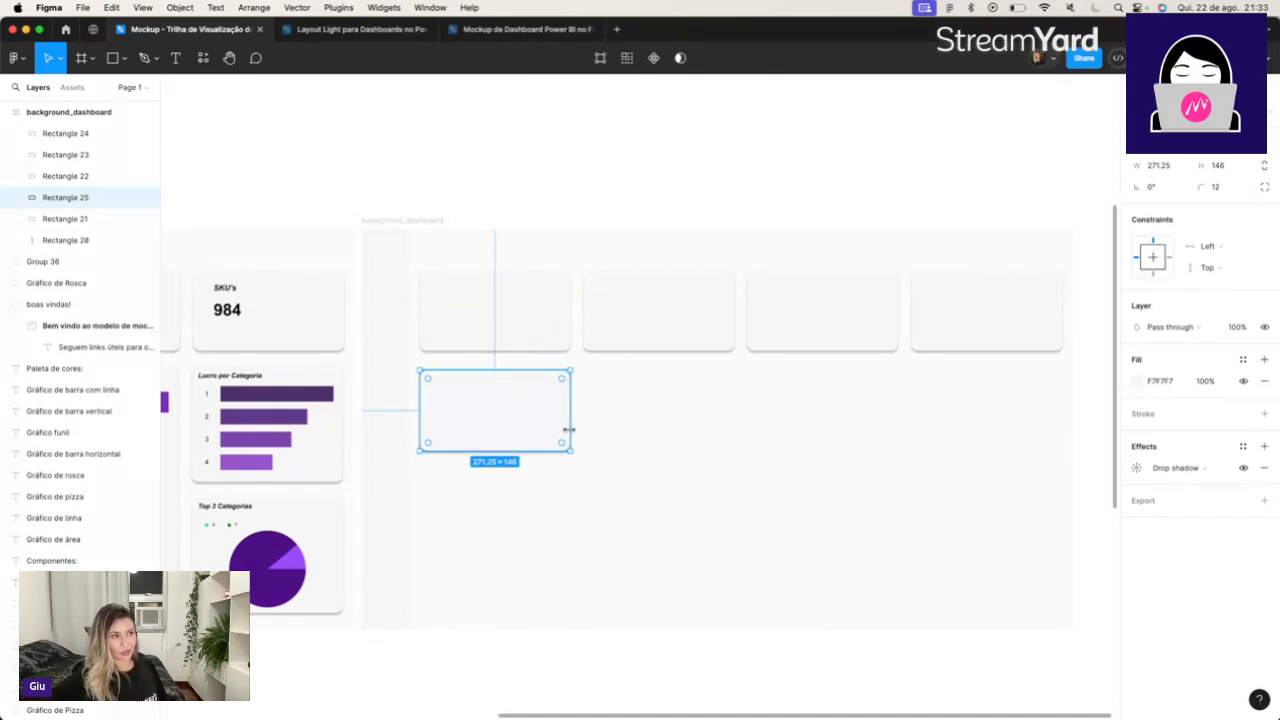
pyautogui.moveTo(568, 429); pyautogui.dragTo(660, 611)
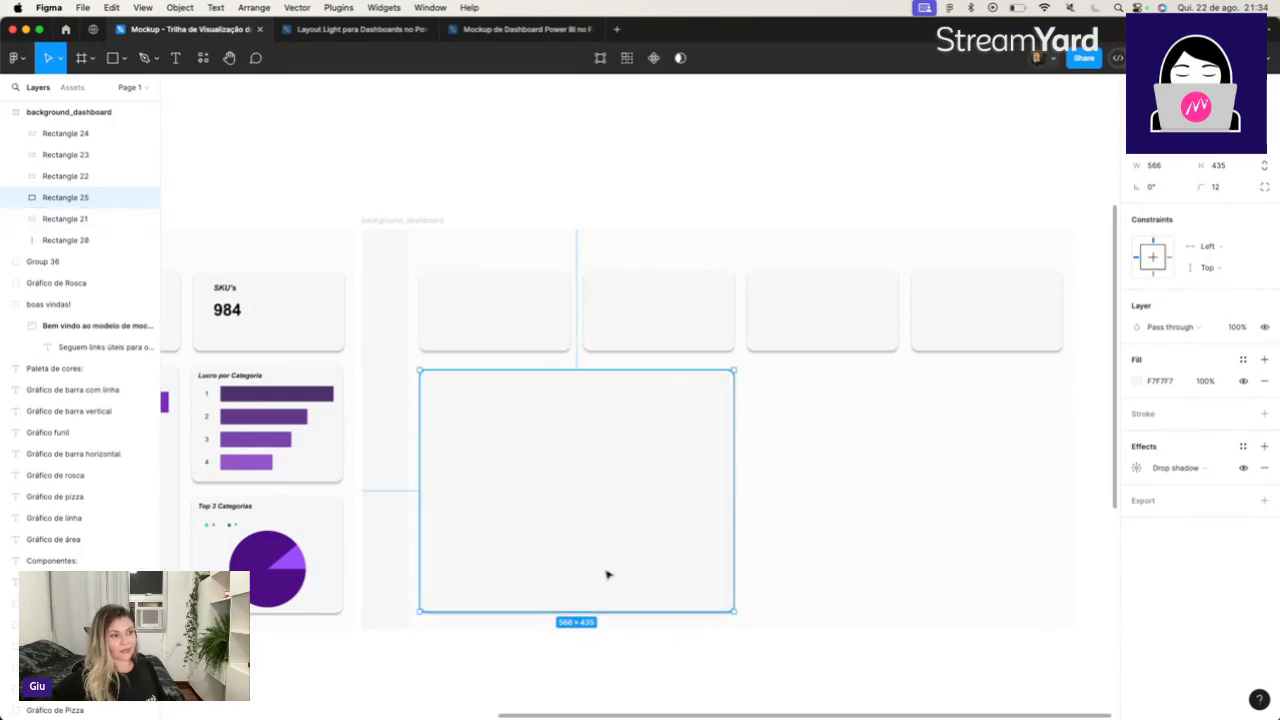
pyautogui.click(613, 660)
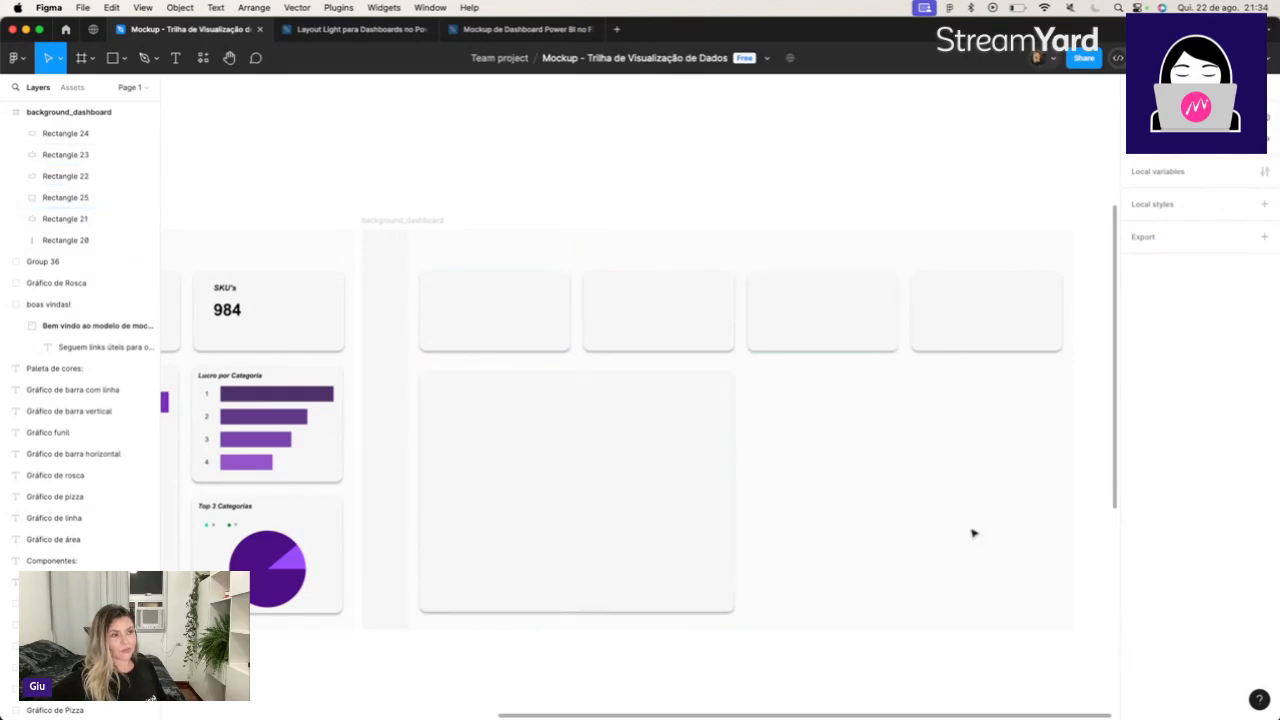
# Duplicate the 566 × 435 card and place the copy beside it, under the third and fourth cards.
pyautogui.click(645, 472)
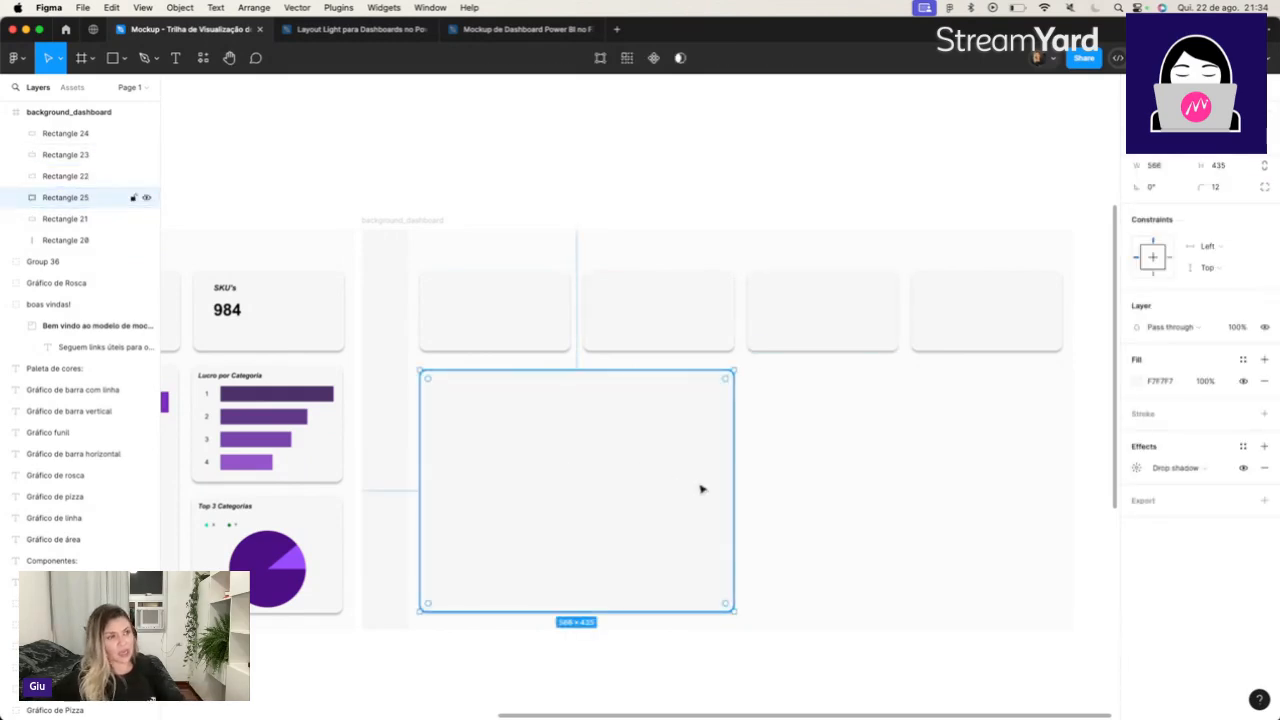
pyautogui.press('super+d')
pyautogui.moveTo(631, 489); pyautogui.dragTo(952, 489)
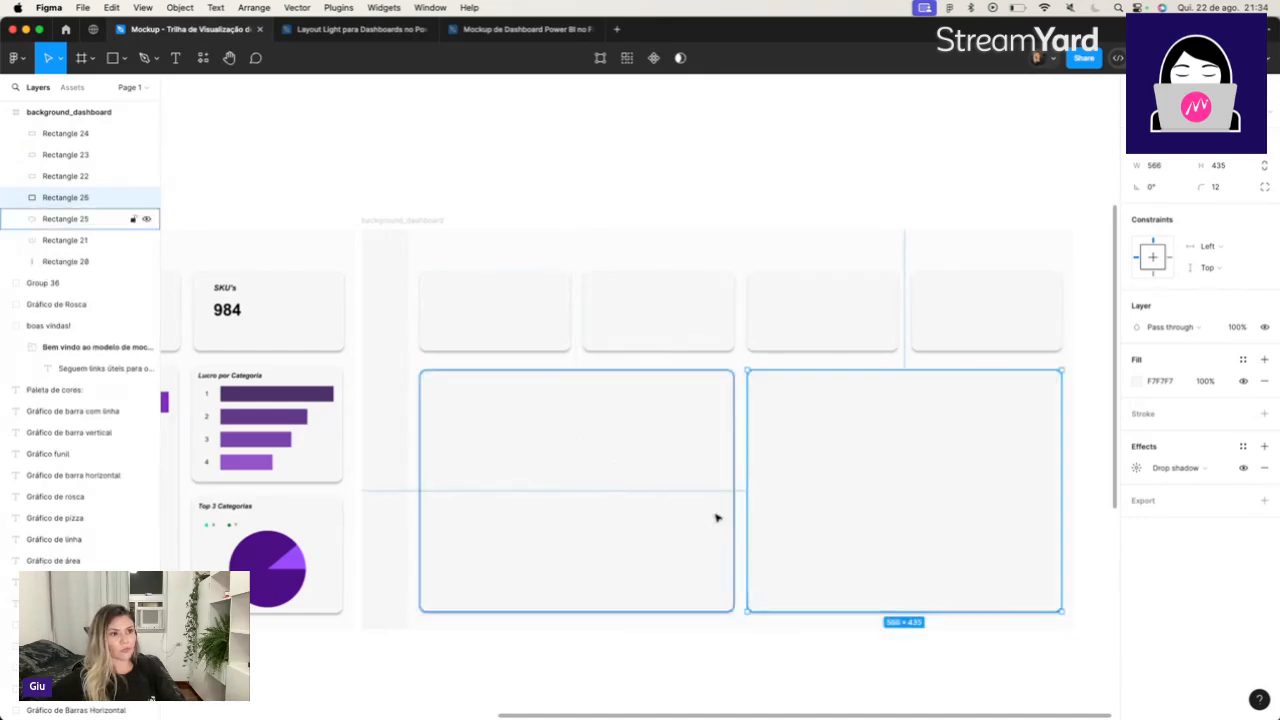
# Reduce the copied large card's height to 191 and add a copy below it reaching the neighbouring large card's bottom edge.
pyautogui.moveTo(946, 610); pyautogui.dragTo(957, 475)
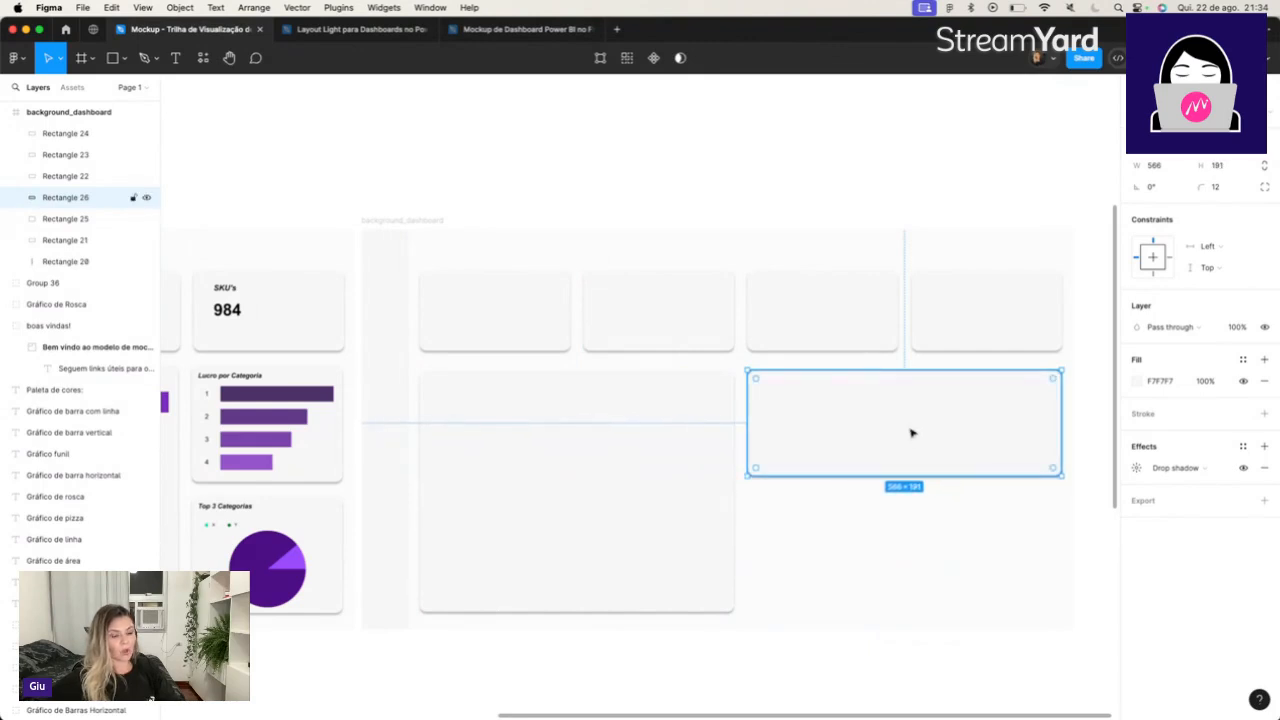
pyautogui.moveTo(912, 435); pyautogui.dragTo(920, 609)
pyautogui.click(966, 651)
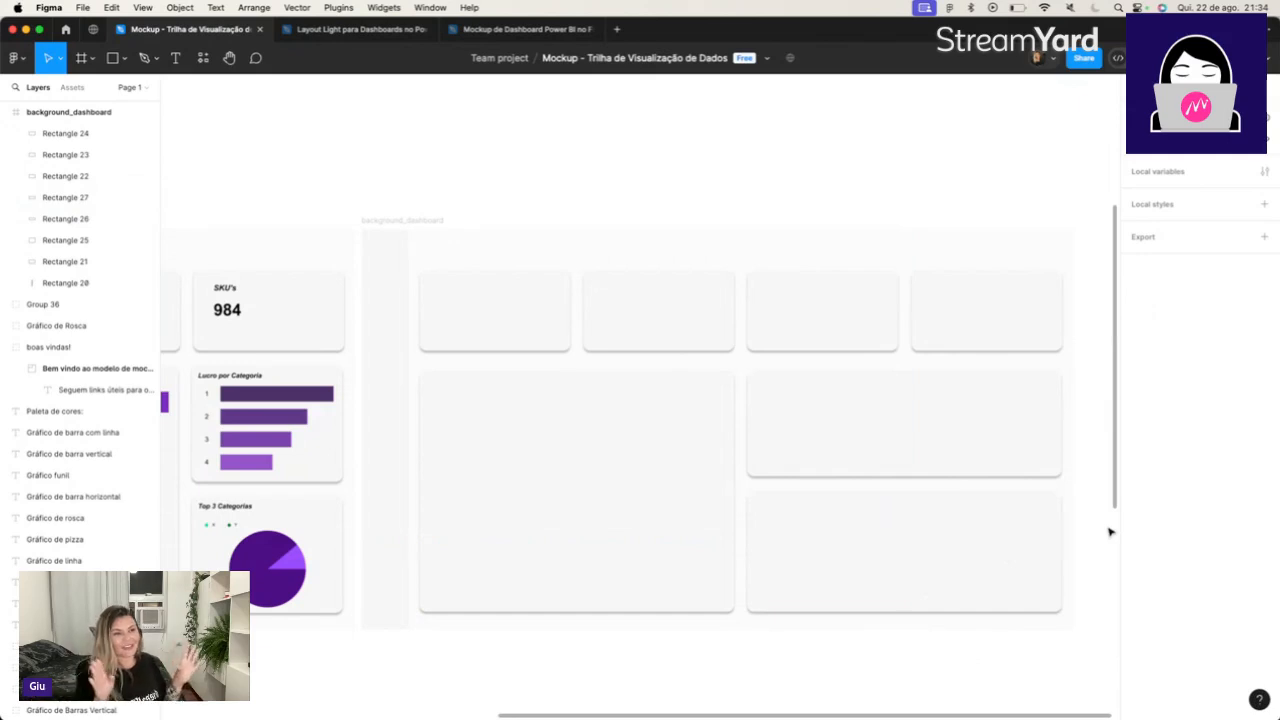
# Select the background_dashboard frame and compare its card layout with the sales dashboard mockup.
pyautogui.click(438, 229)
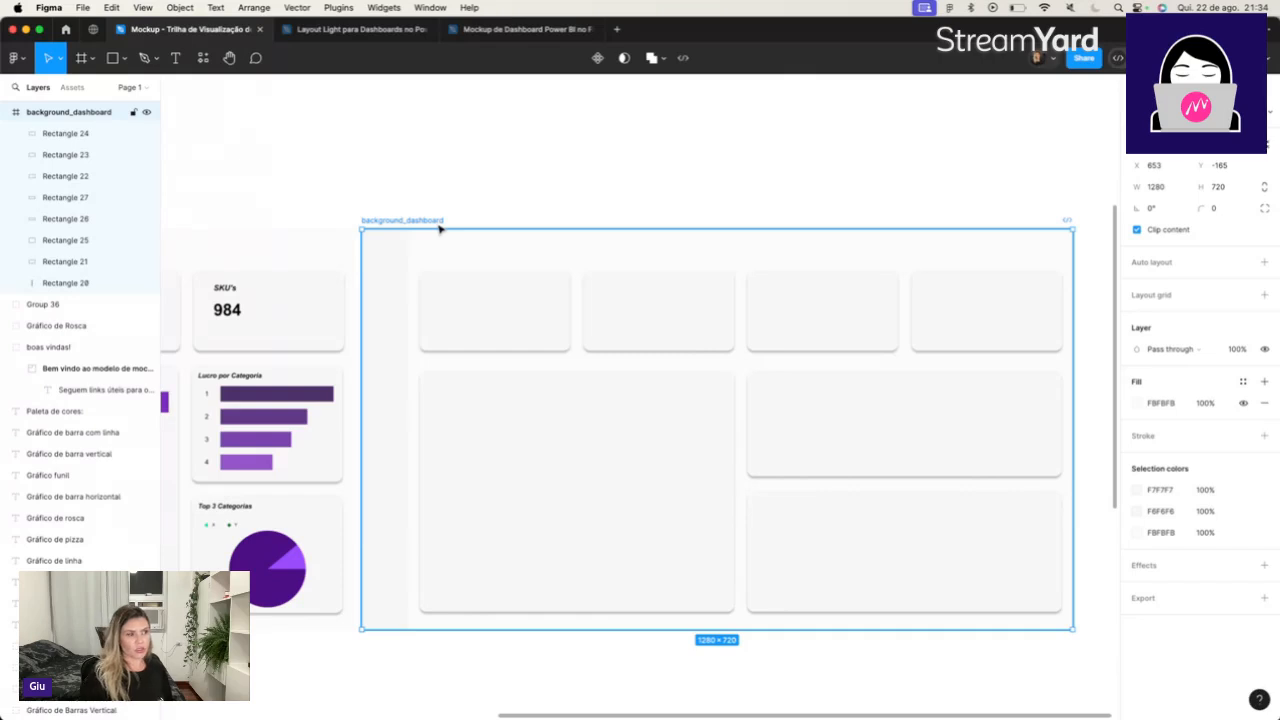
pyautogui.hscroll(-10, 439, 229)
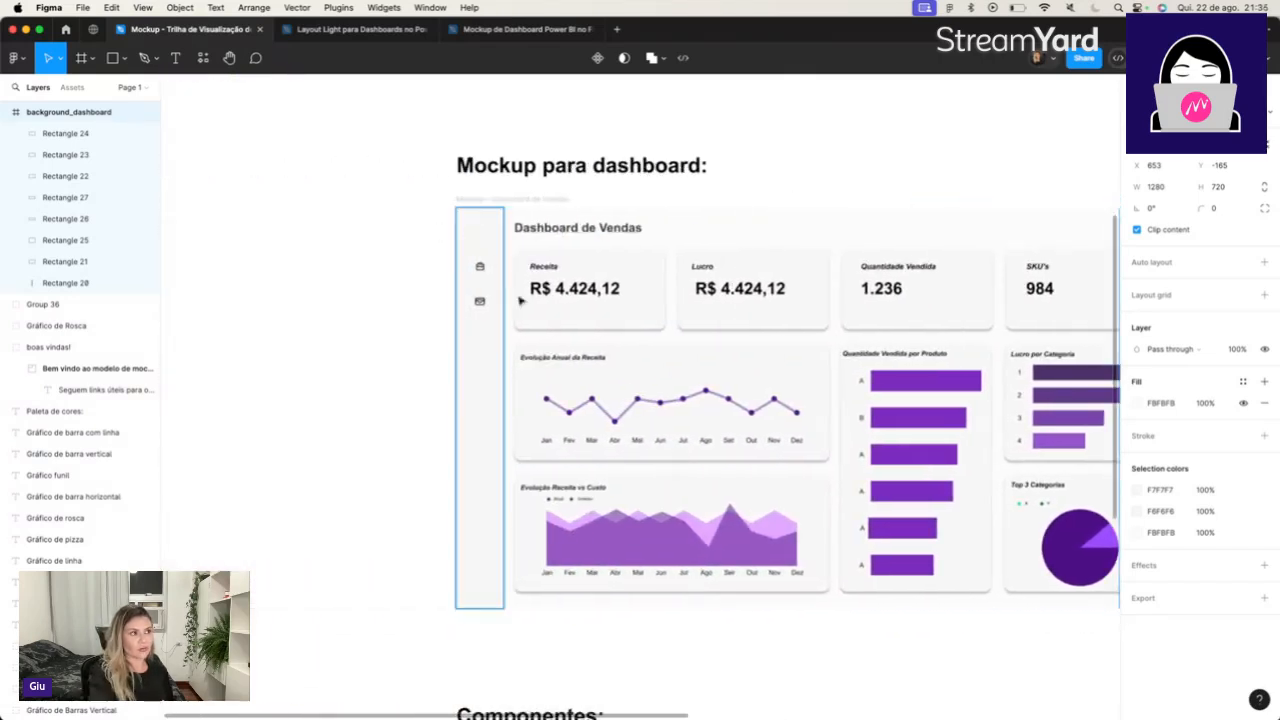
pyautogui.hscroll(10, 470, 300)
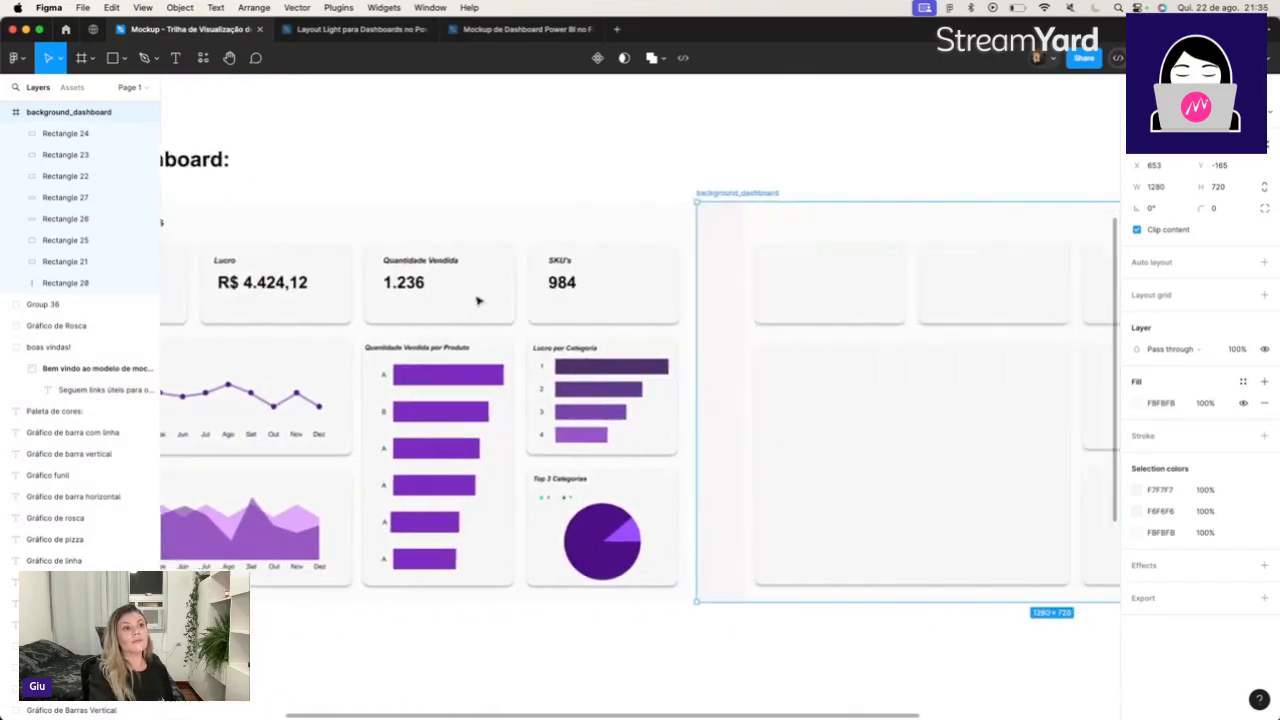
pyautogui.hscroll(3, 474, 295)
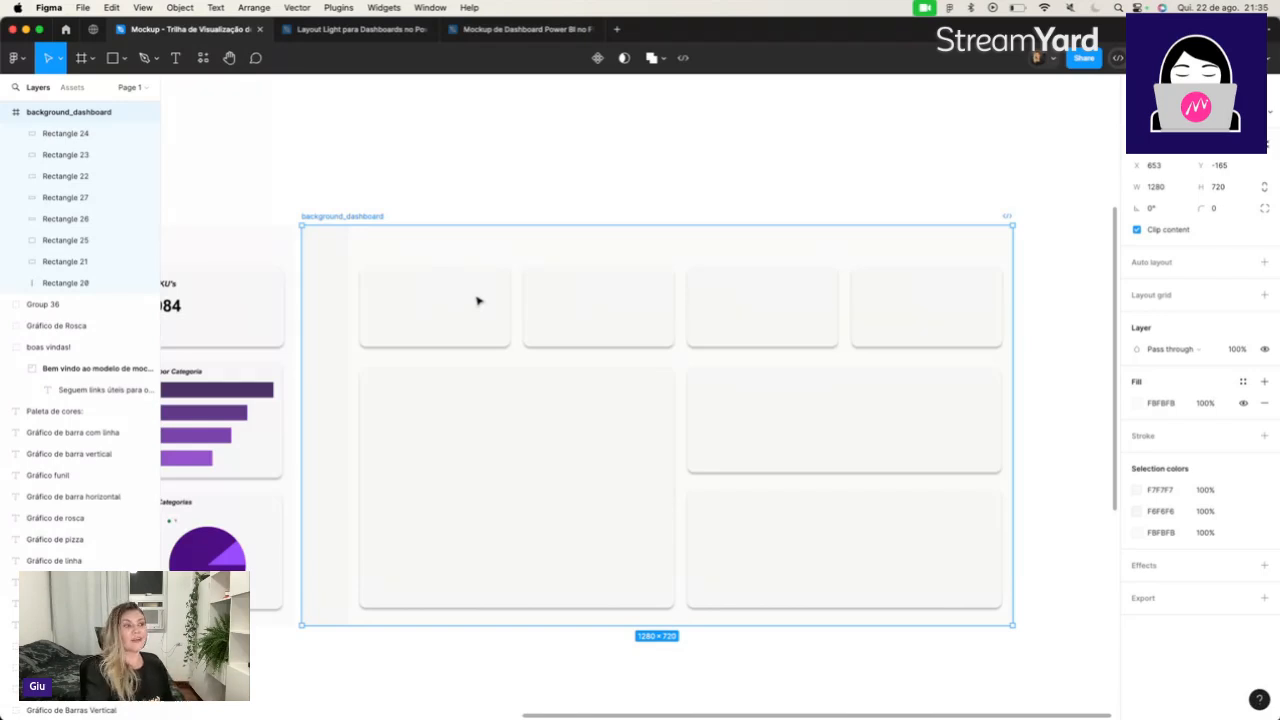
pyautogui.hscroll(-10, 478, 301)
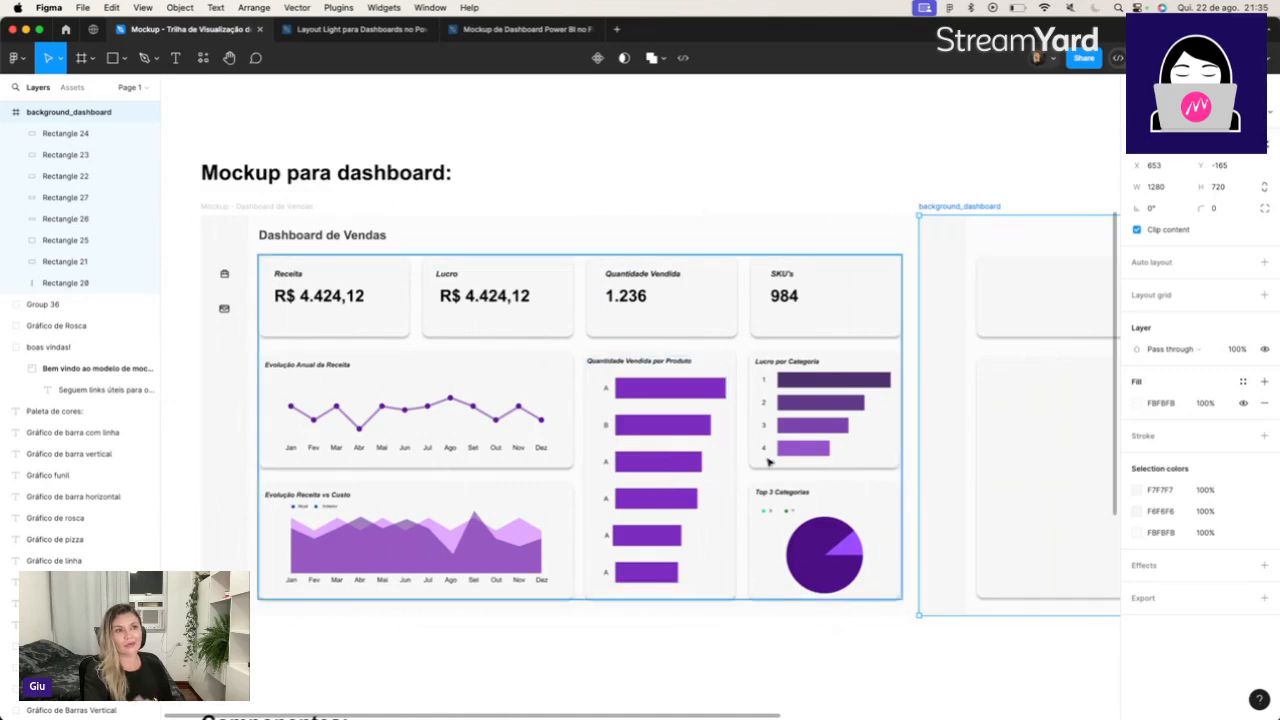
pyautogui.hscroll(6, 745, 465)
pyautogui.hscroll(3, 768, 462)
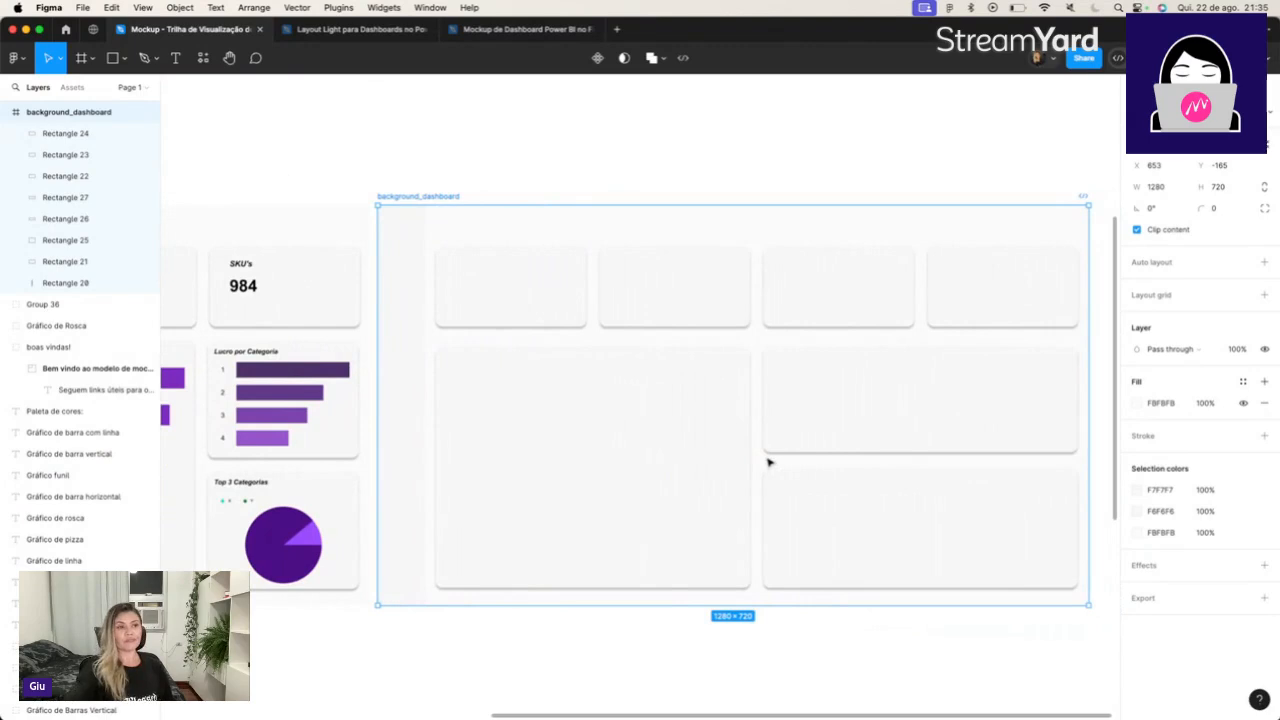
# Delete the three large cards below the top row in background_dashboard.
pyautogui.click(900, 384)
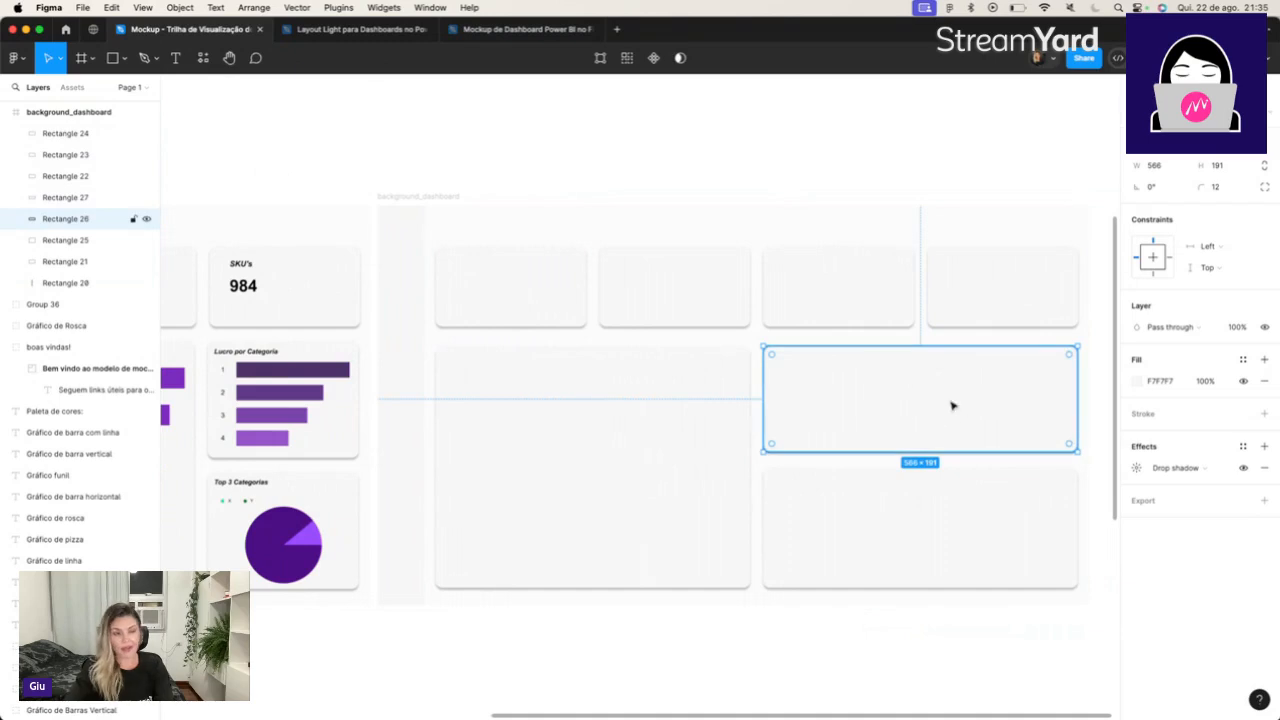
pyautogui.press('Delete')
pyautogui.click(886, 517)
pyautogui.press('Delete')
pyautogui.click(689, 466)
pyautogui.press('Delete')
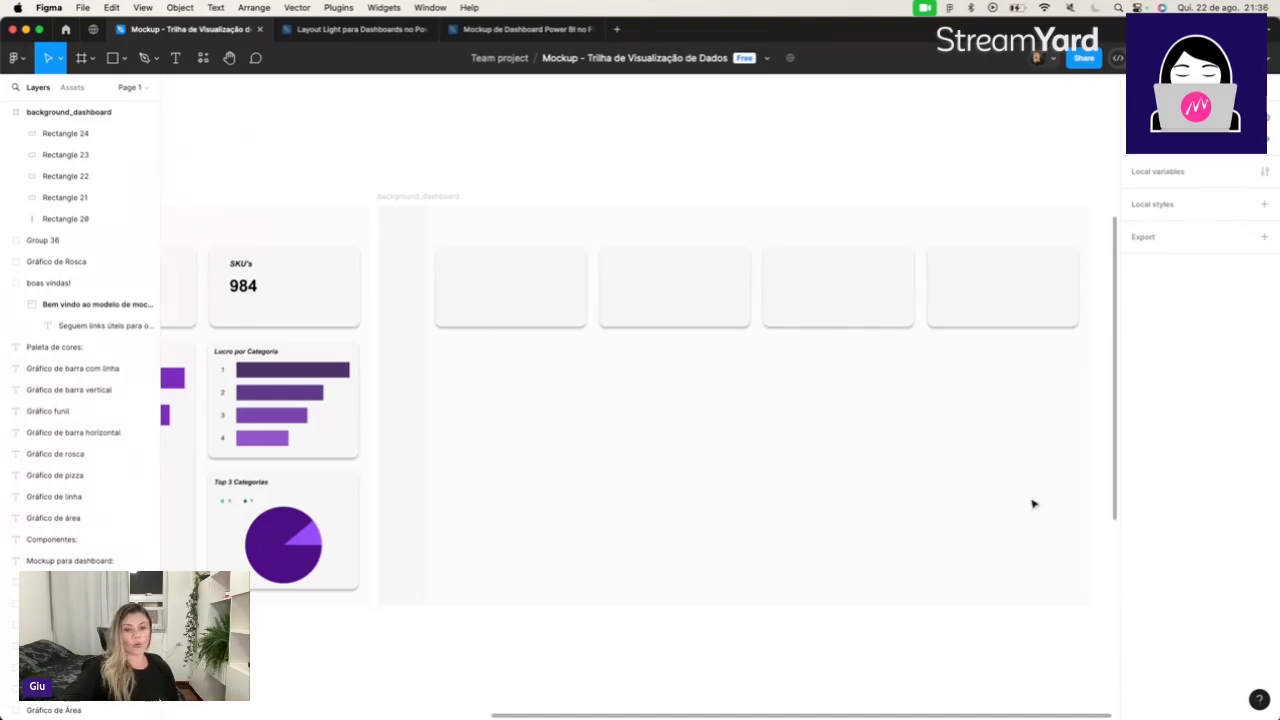
# Duplicate the first top card in background_dashboard and place the copy directly below it.
pyautogui.hscroll(-10, 1034, 504)
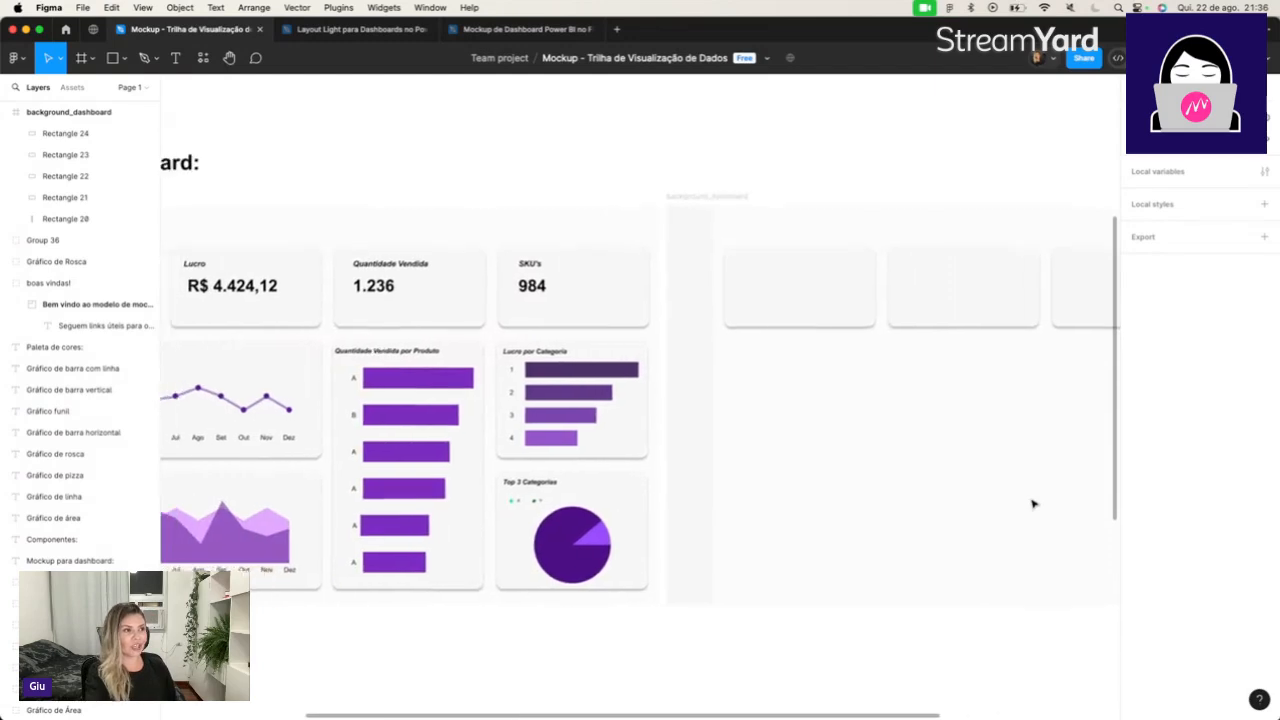
pyautogui.hscroll(-10, 1034, 504)
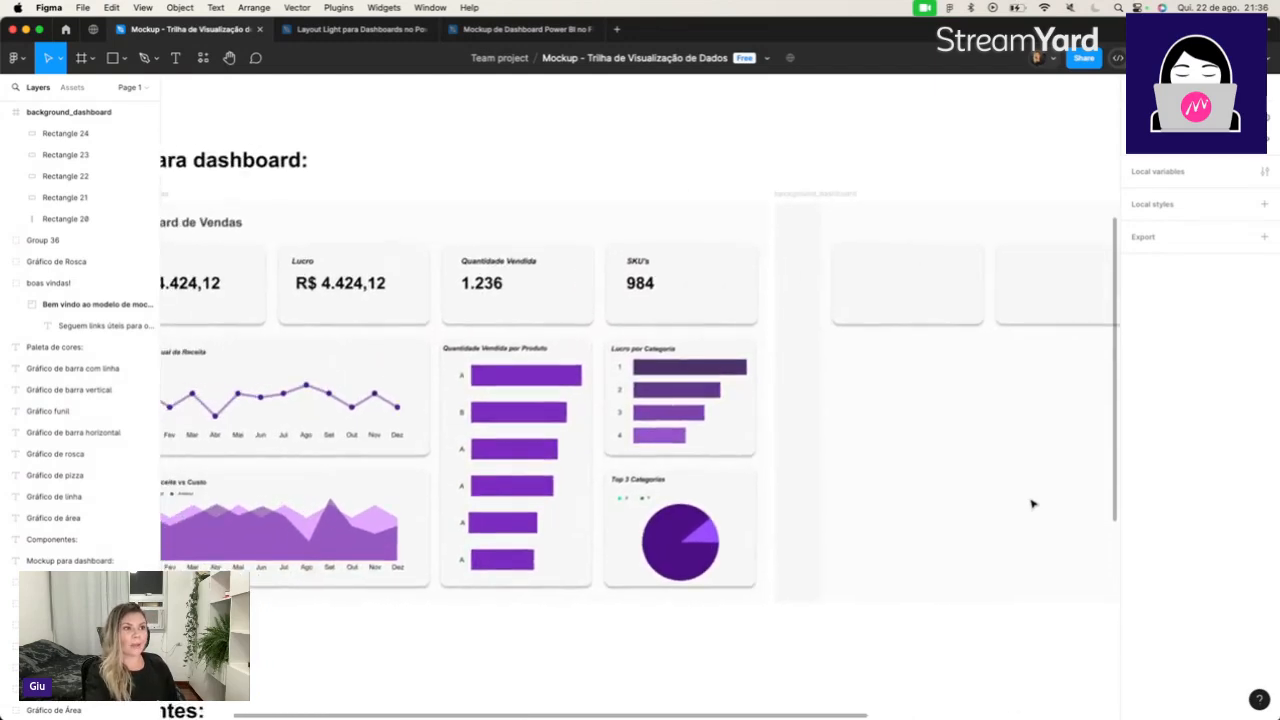
pyautogui.hscroll(-3, 1034, 504)
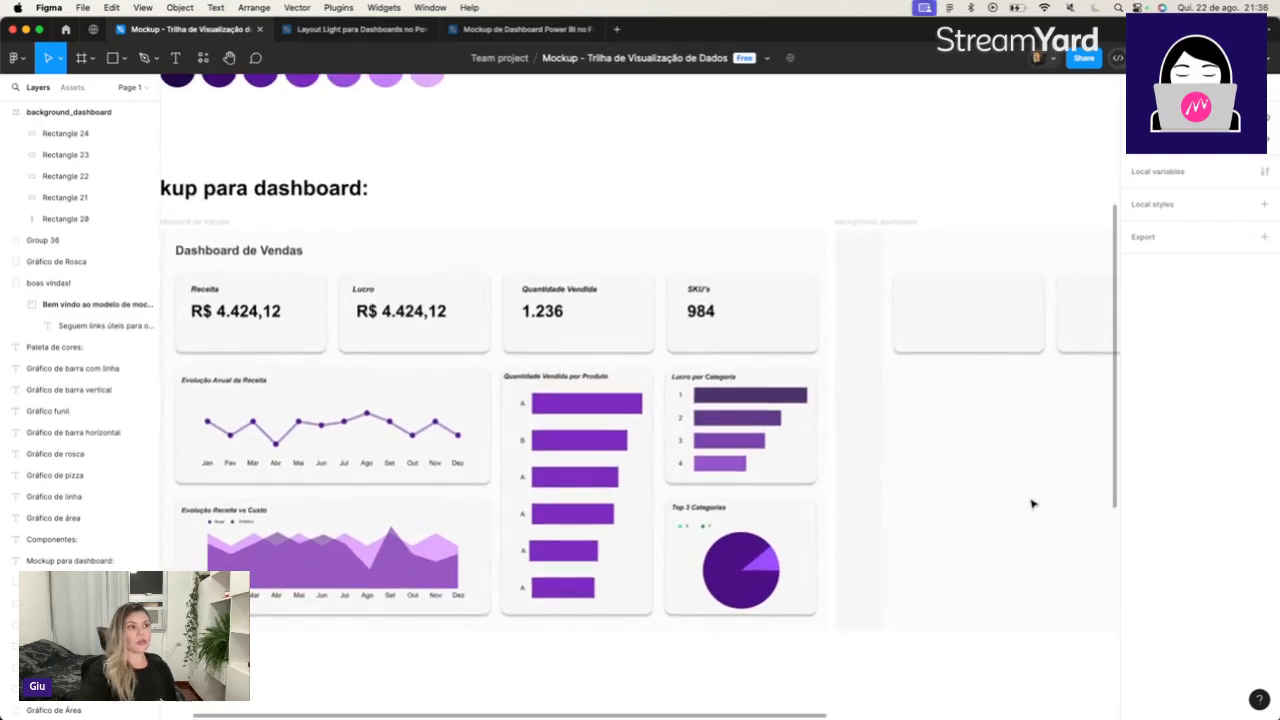
pyautogui.click(1013, 323)
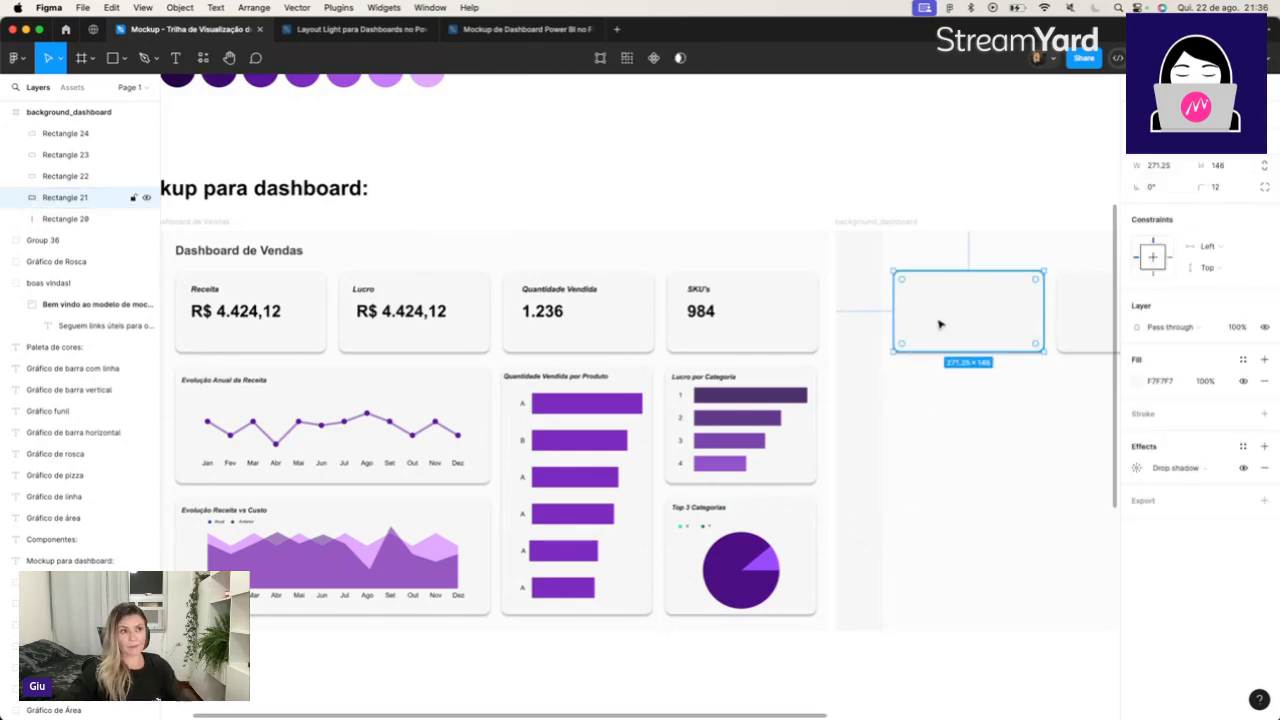
pyautogui.press('super+d')
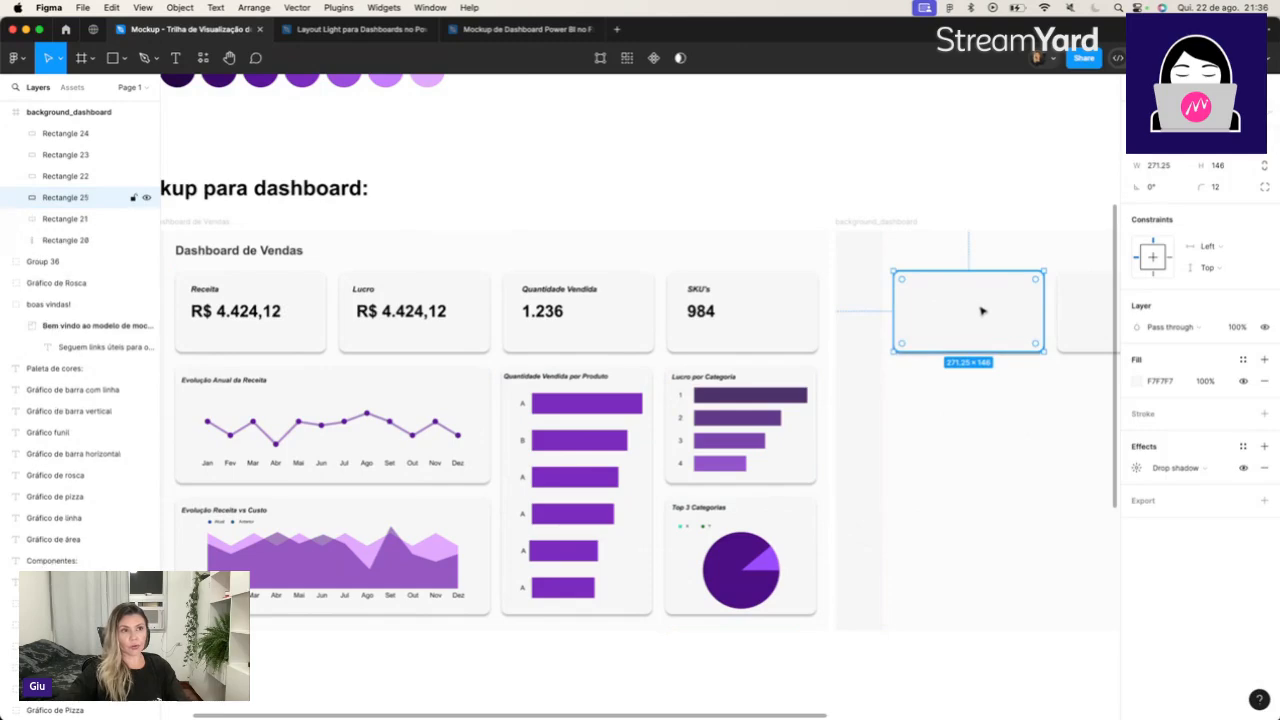
pyautogui.moveTo(983, 308); pyautogui.dragTo(982, 400)
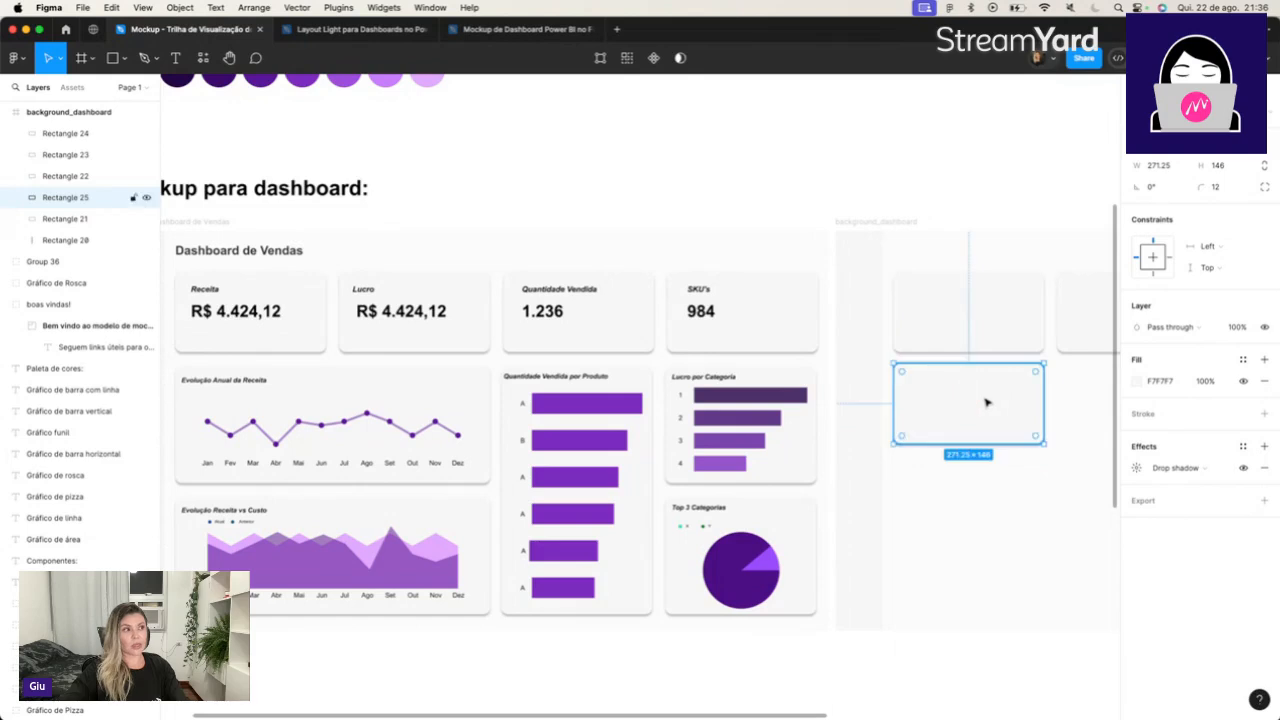
# Check the width and height of the Evolução Anual da Receita card in the sales dashboard mockup.
pyautogui.doubleClick(374, 393)
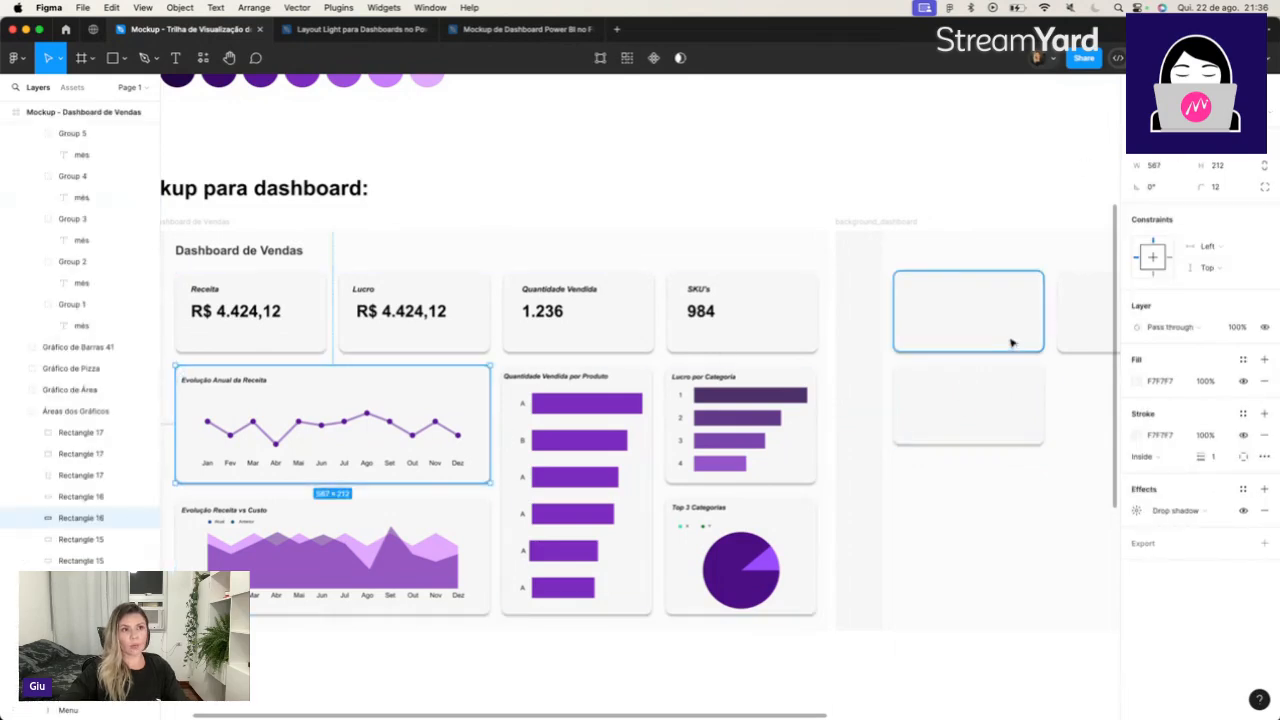
pyautogui.click(997, 392)
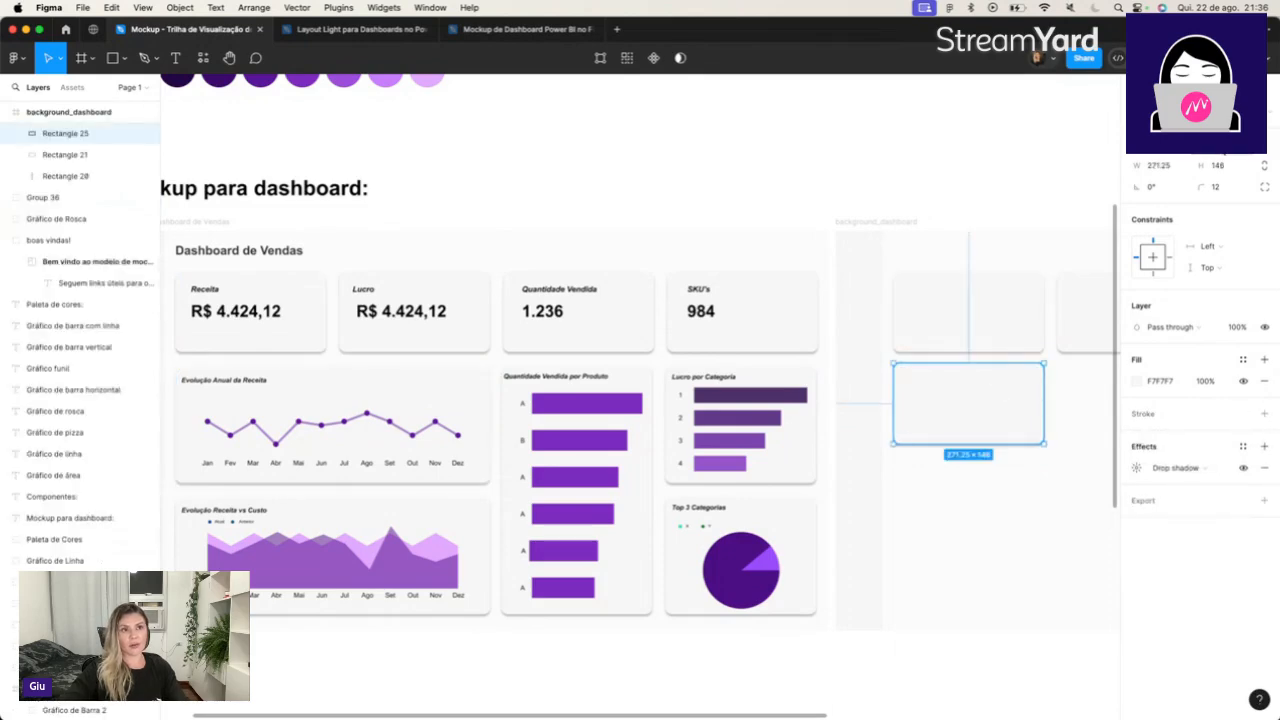
pyautogui.press('Tab')
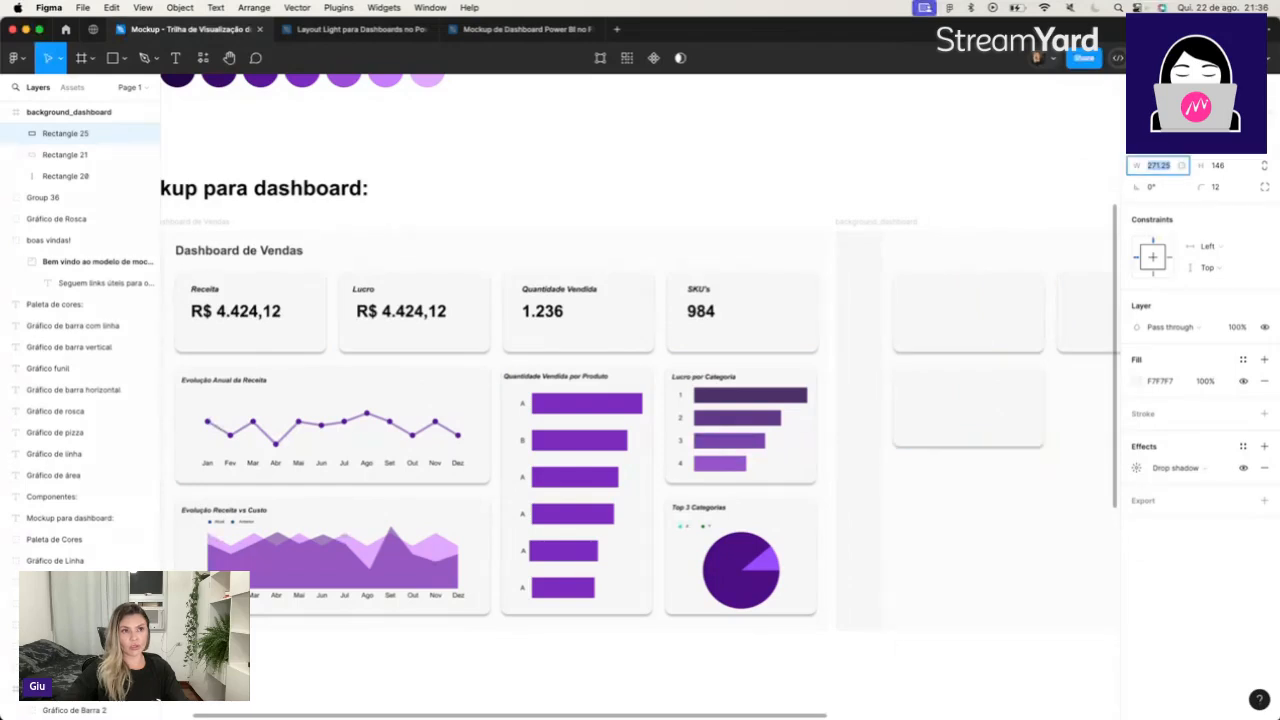
pyautogui.click(480, 381)
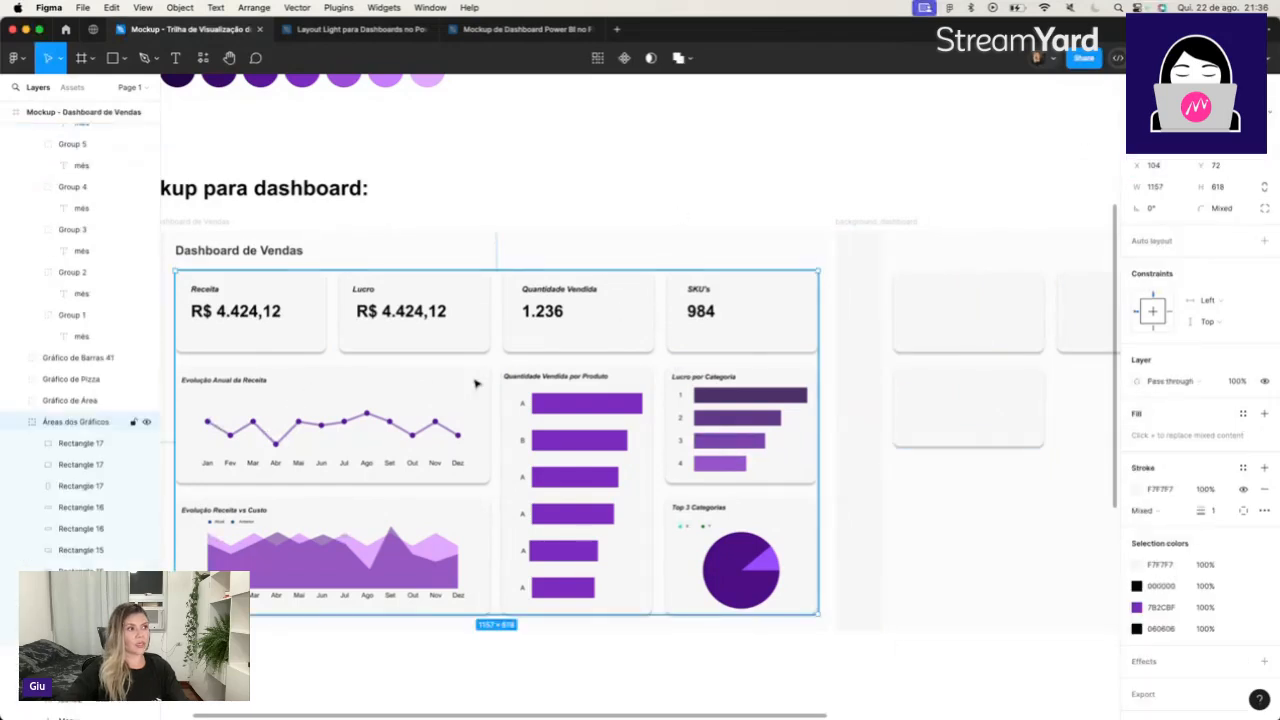
pyautogui.click(476, 383)
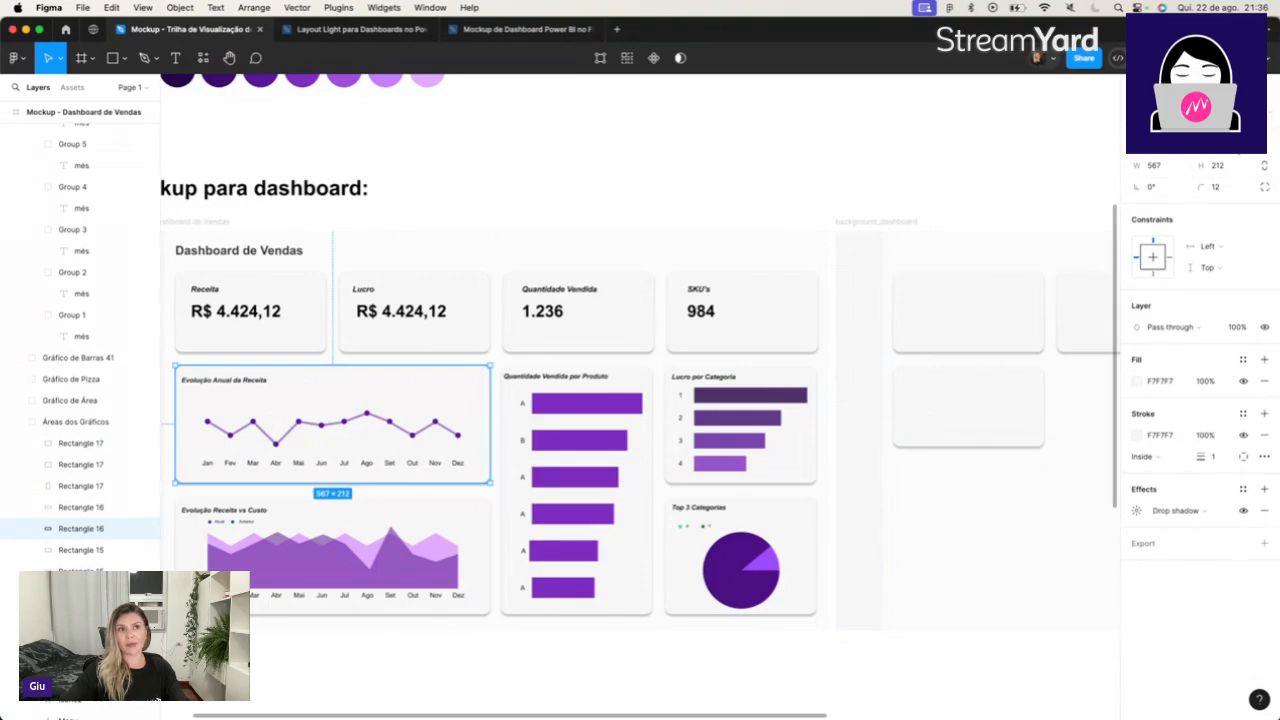
pyautogui.click(1170, 166)
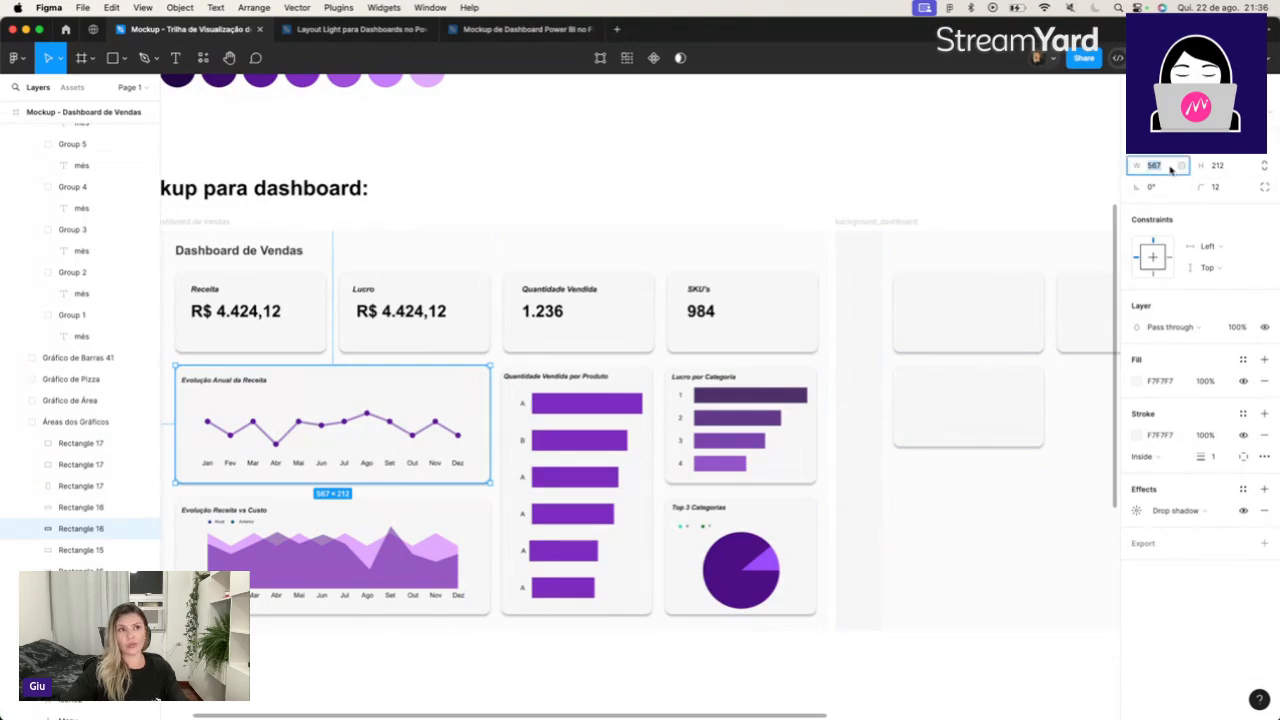
pyautogui.click(1230, 168)
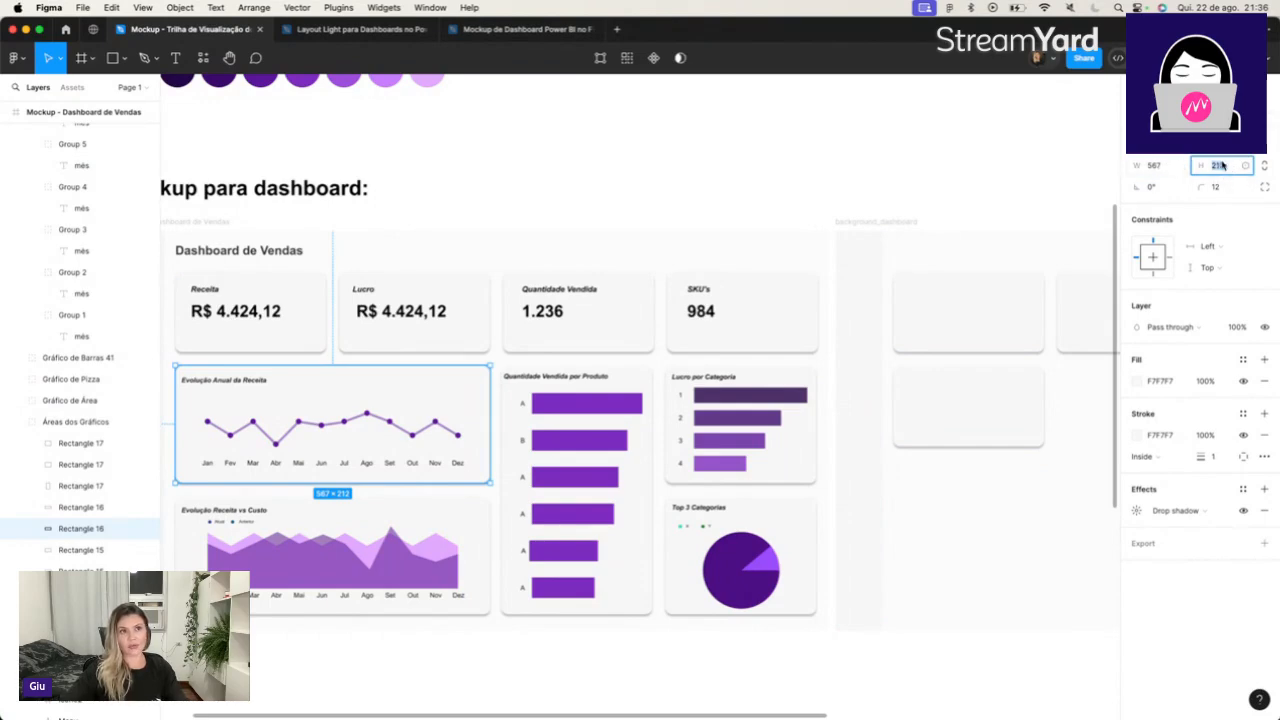
# Resize the copied card below the first top card to 567 × 212.
pyautogui.click(1004, 382)
pyautogui.click(1175, 168)
pyautogui.write('267')
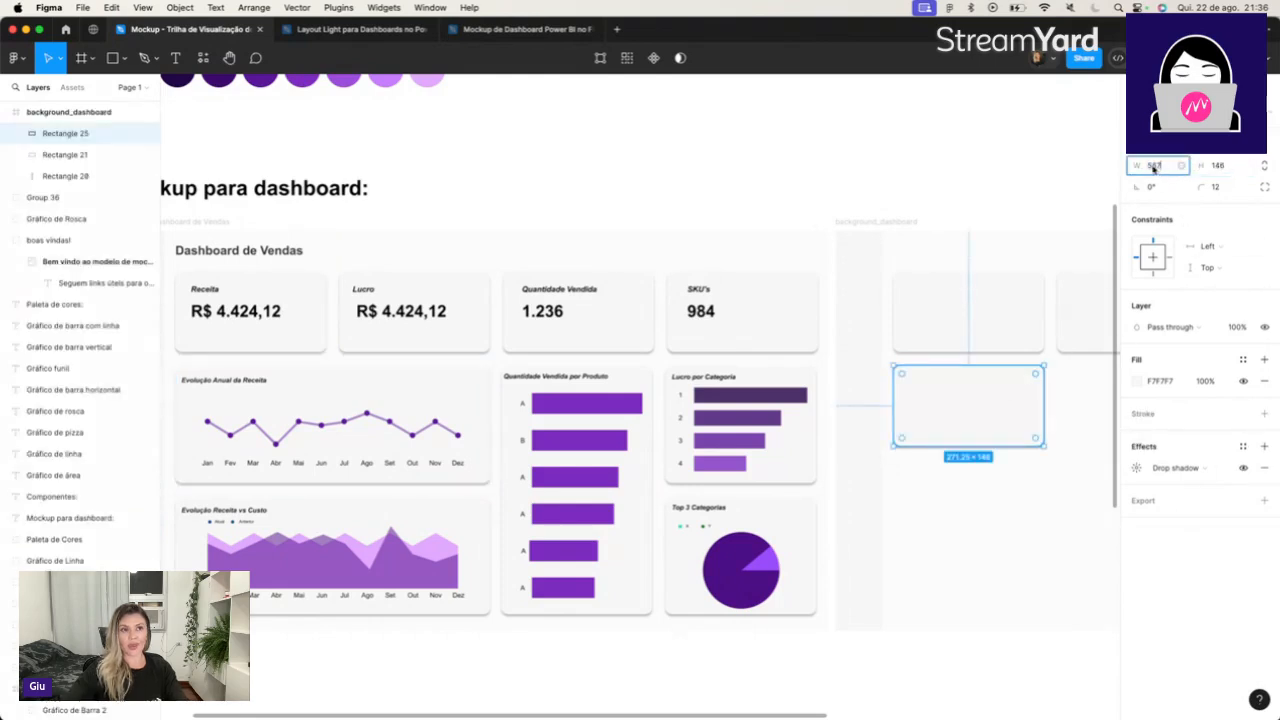
pyautogui.press('Tab')
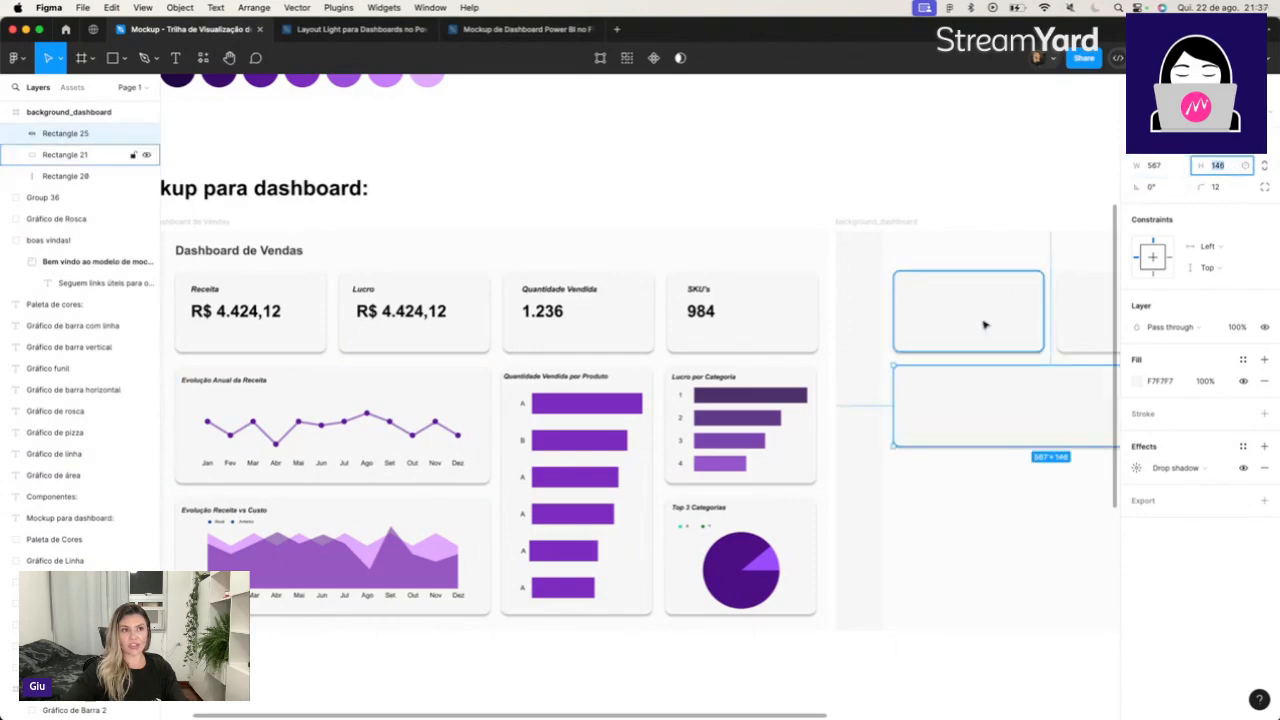
pyautogui.write('212')
pyautogui.press('Tab')
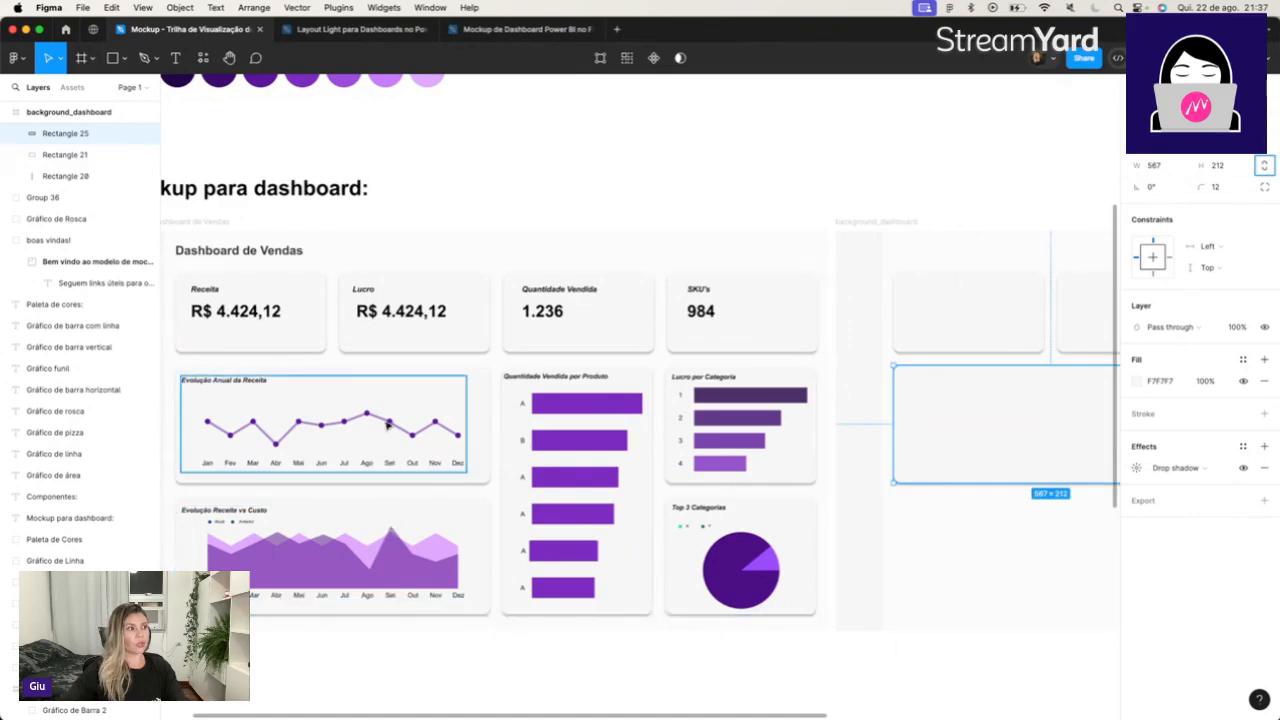
# Compare the new card's size with the mockup's Evolução Anual da Receita and Evolução Receita vs Custo cards.
pyautogui.click(485, 407)
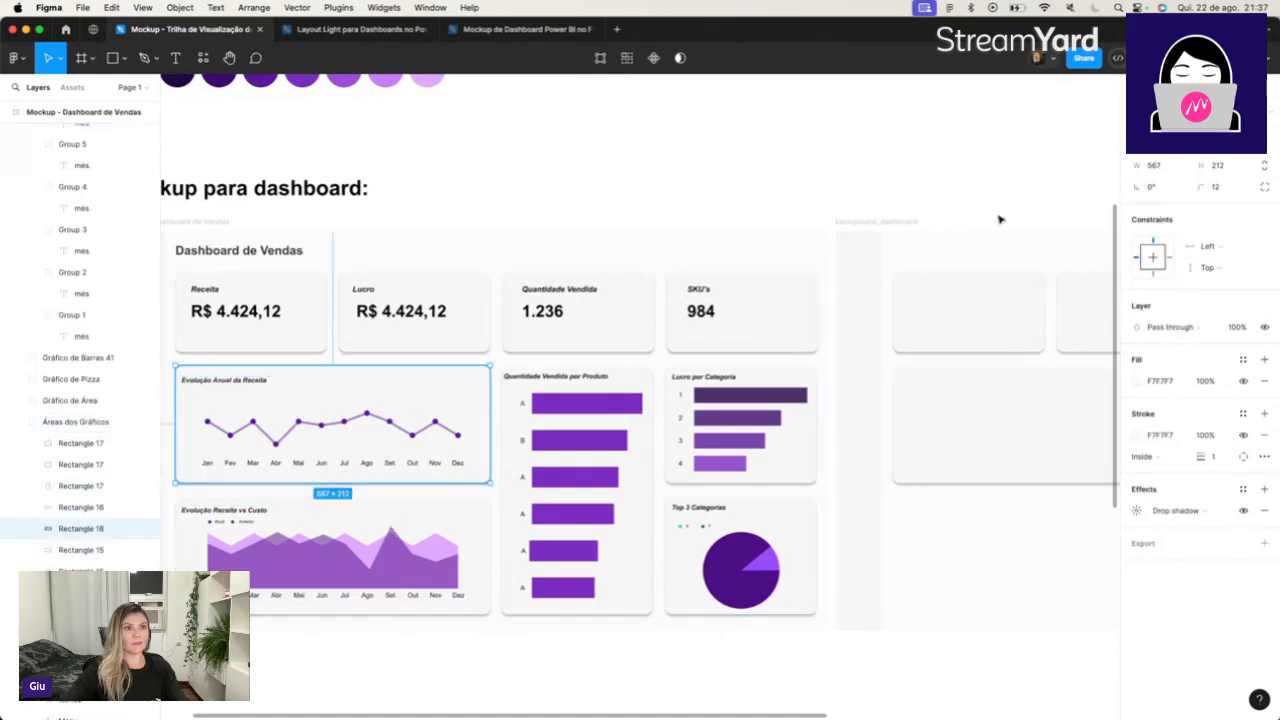
pyautogui.click(966, 414)
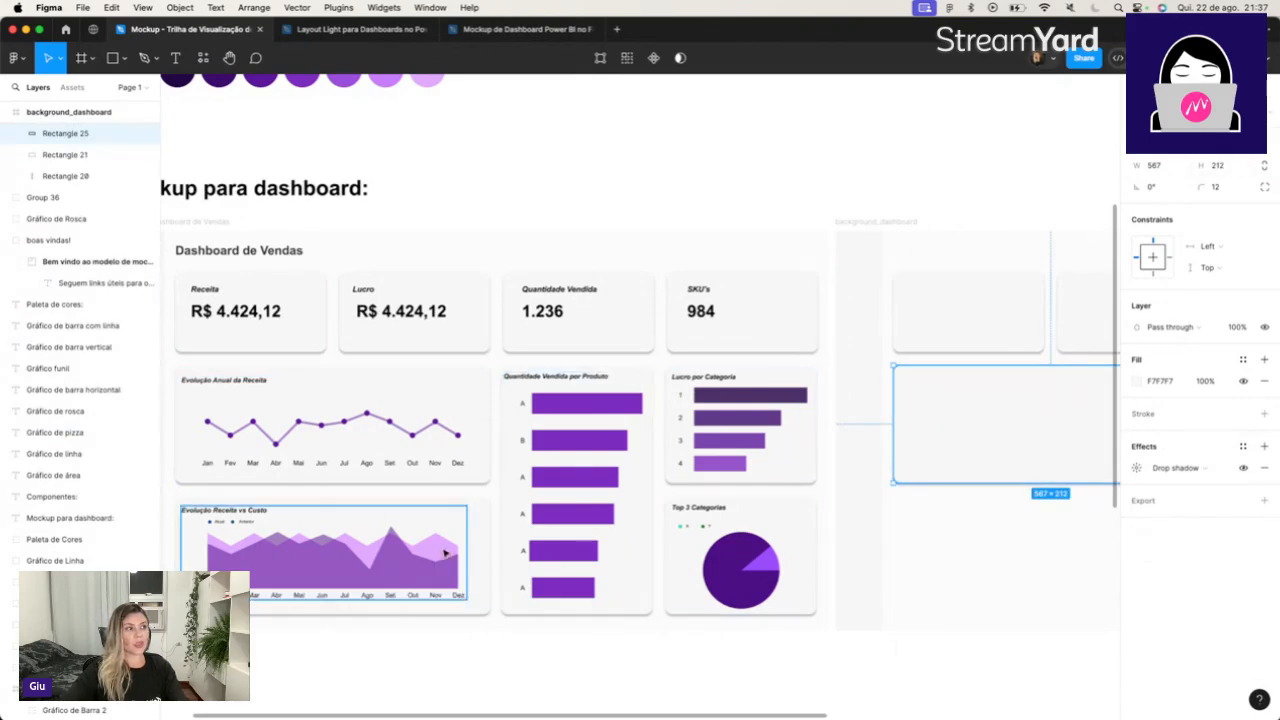
pyautogui.click(480, 527)
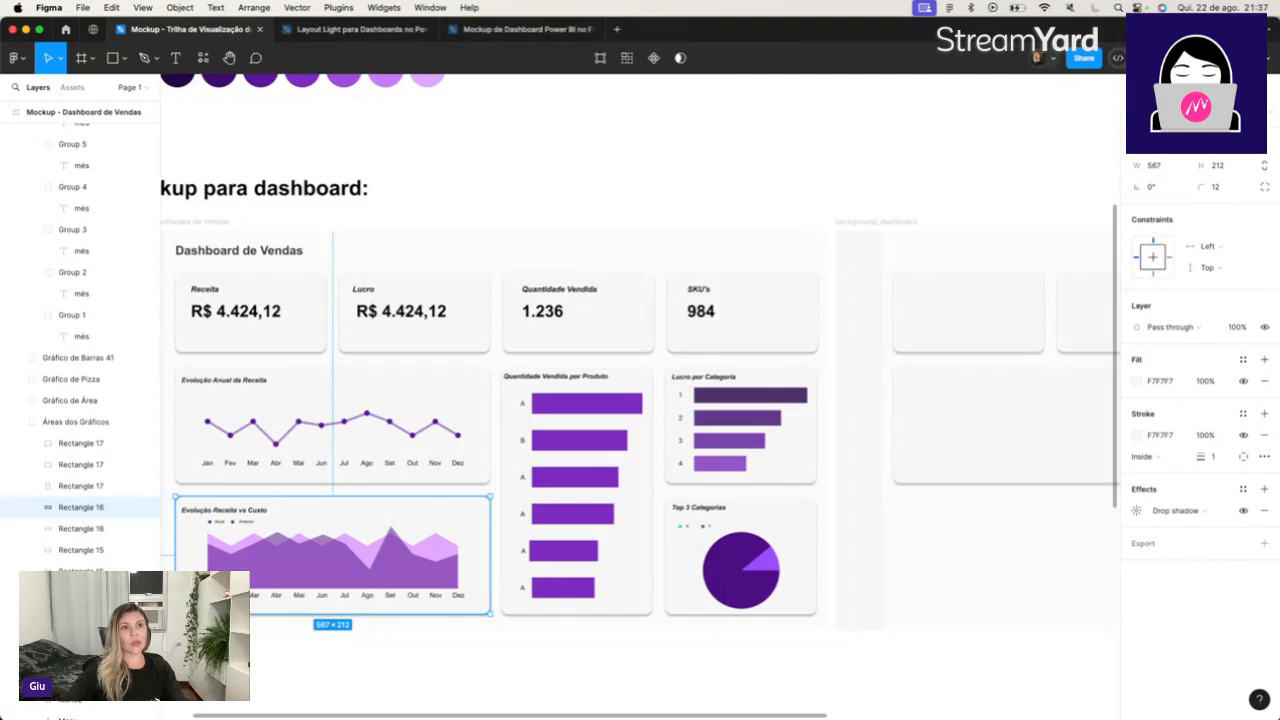
# Duplicate the 567 × 212 card and place the copy directly below it with a gap of 24.
pyautogui.click(1023, 412)
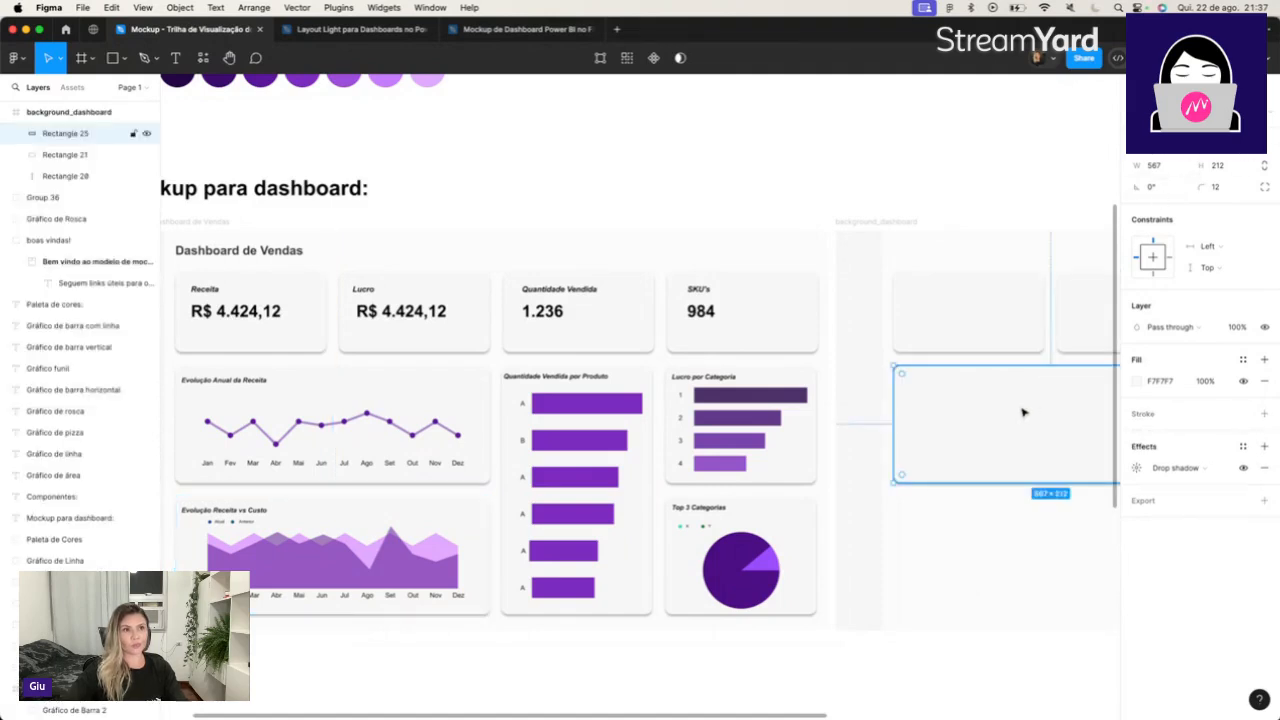
pyautogui.moveTo(1017, 418); pyautogui.dragTo(1017, 547)
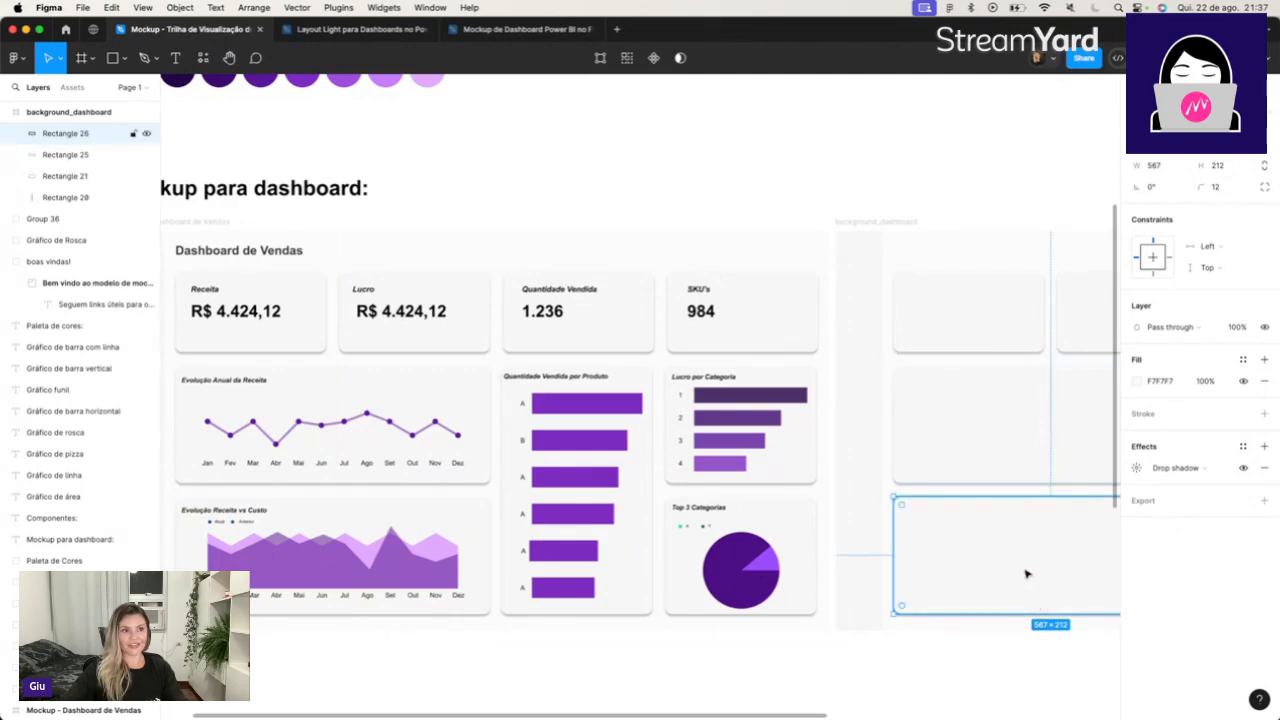
pyautogui.moveTo(1025, 566); pyautogui.dragTo(1027, 576)
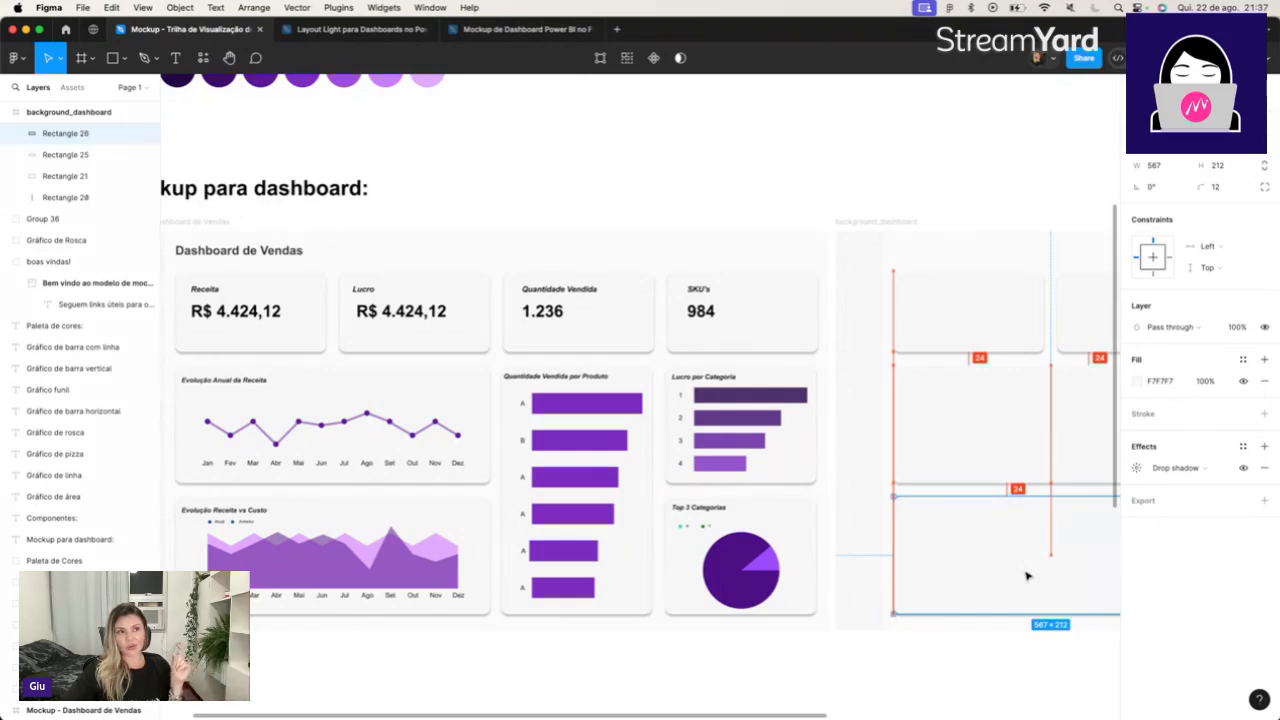
pyautogui.hscroll(10, 1027, 576)
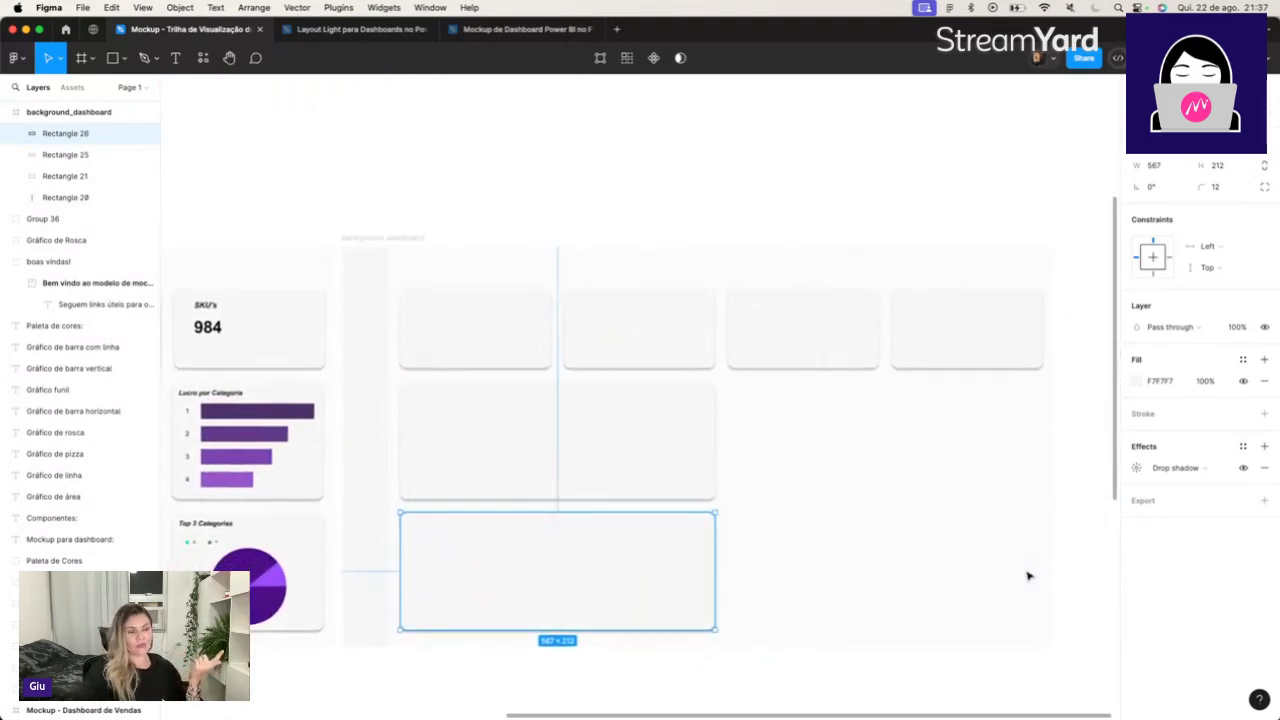
pyautogui.click(791, 300)
pyautogui.moveTo(783, 314); pyautogui.dragTo(784, 316)
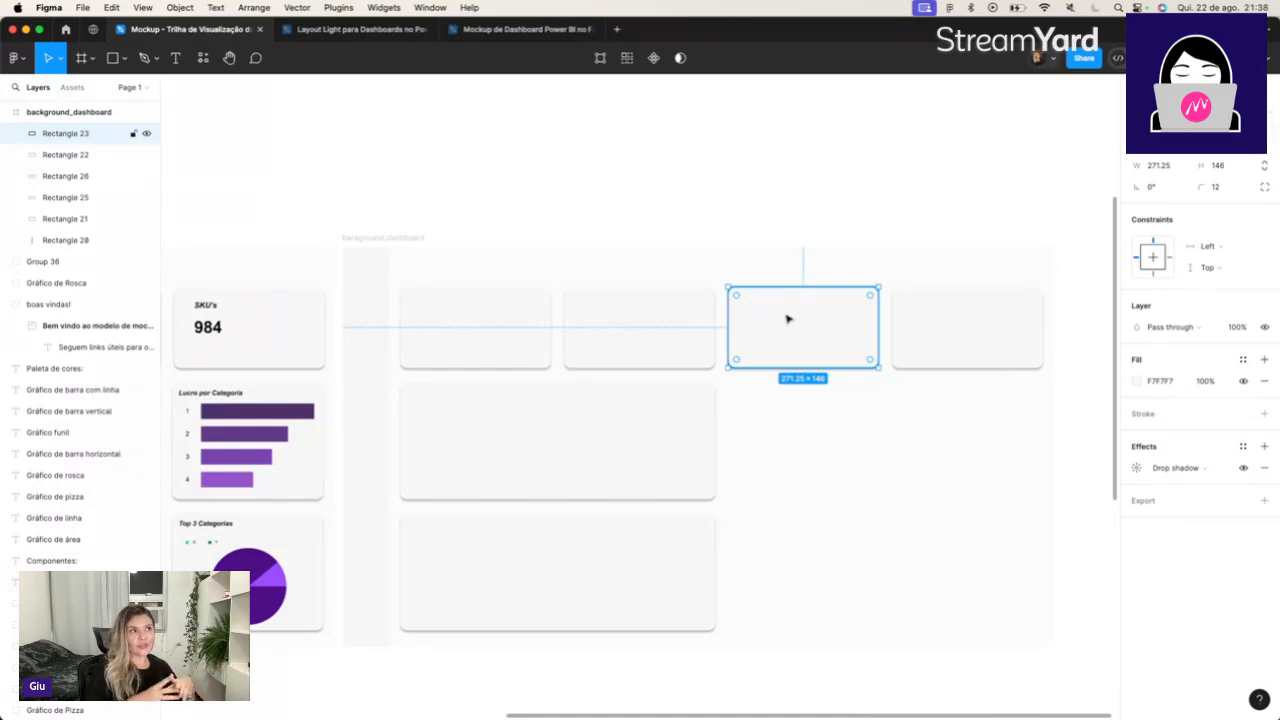
pyautogui.click(483, 180)
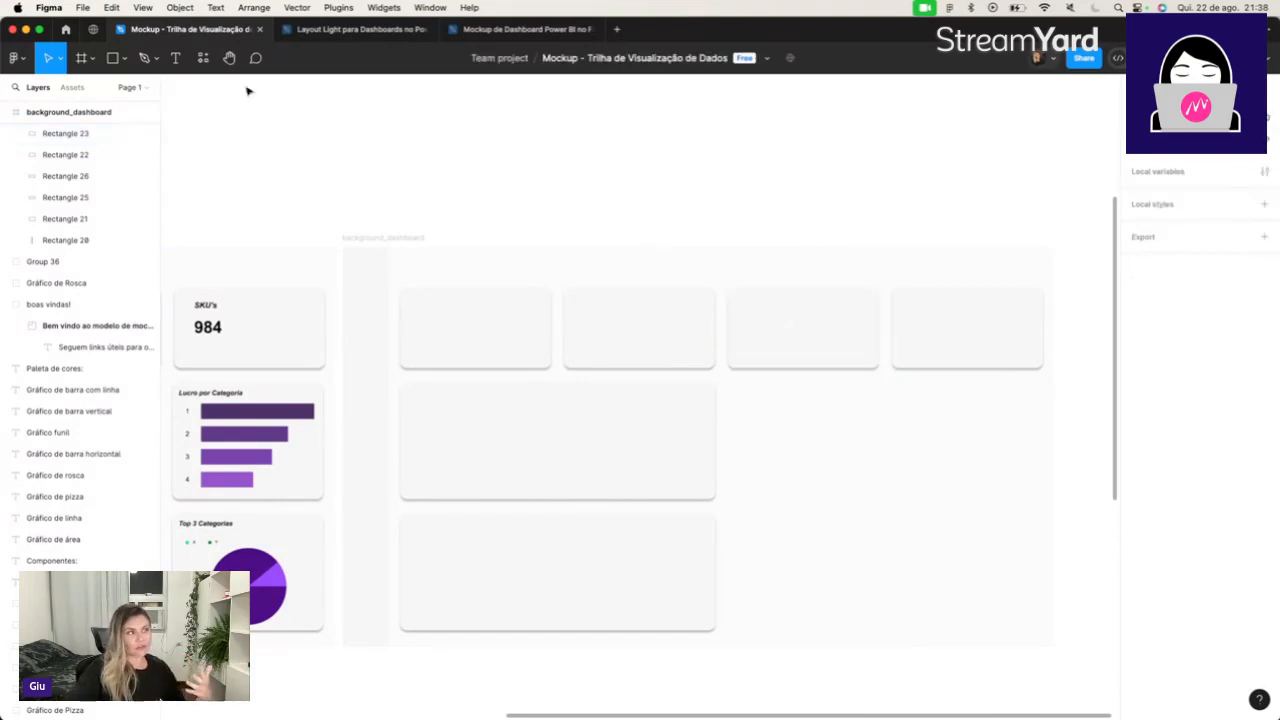
# Draw a small rectangle on the empty canvas above background_dashboard and set its size to 24 × 24.
pyautogui.click(115, 58)
pyautogui.click(122, 59)
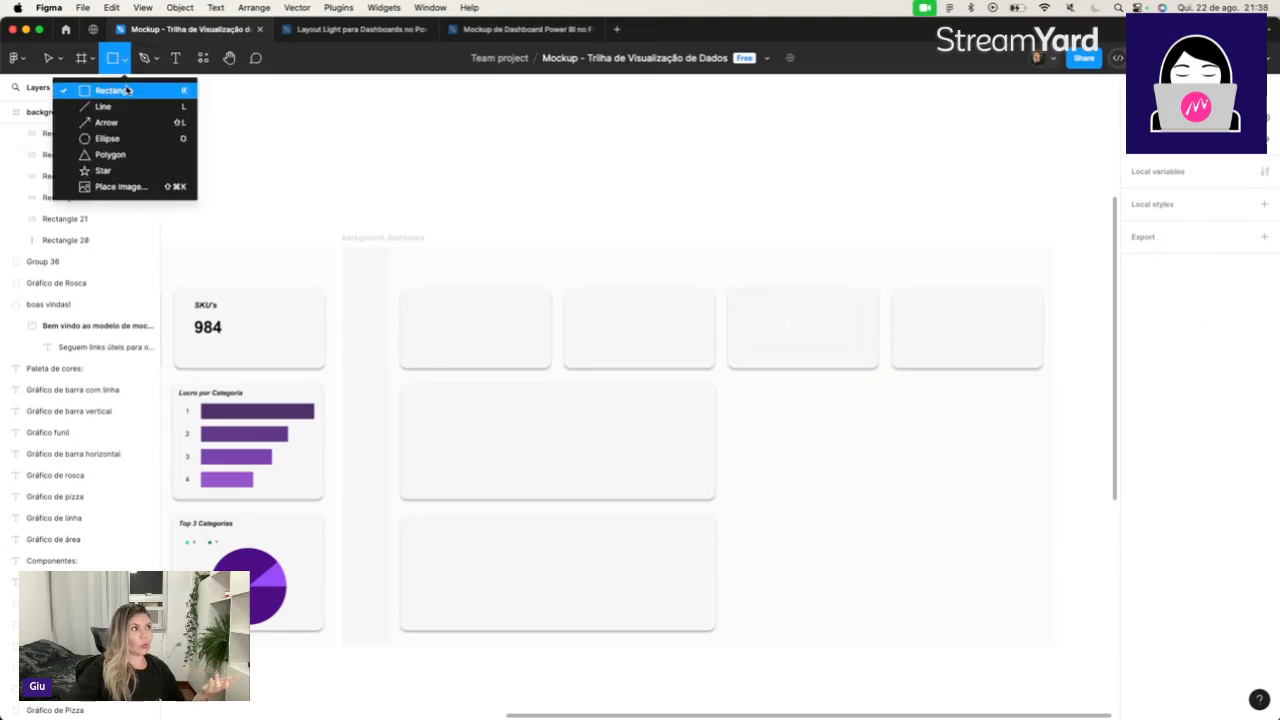
pyautogui.click(126, 90)
pyautogui.moveTo(633, 169); pyautogui.dragTo(652, 206)
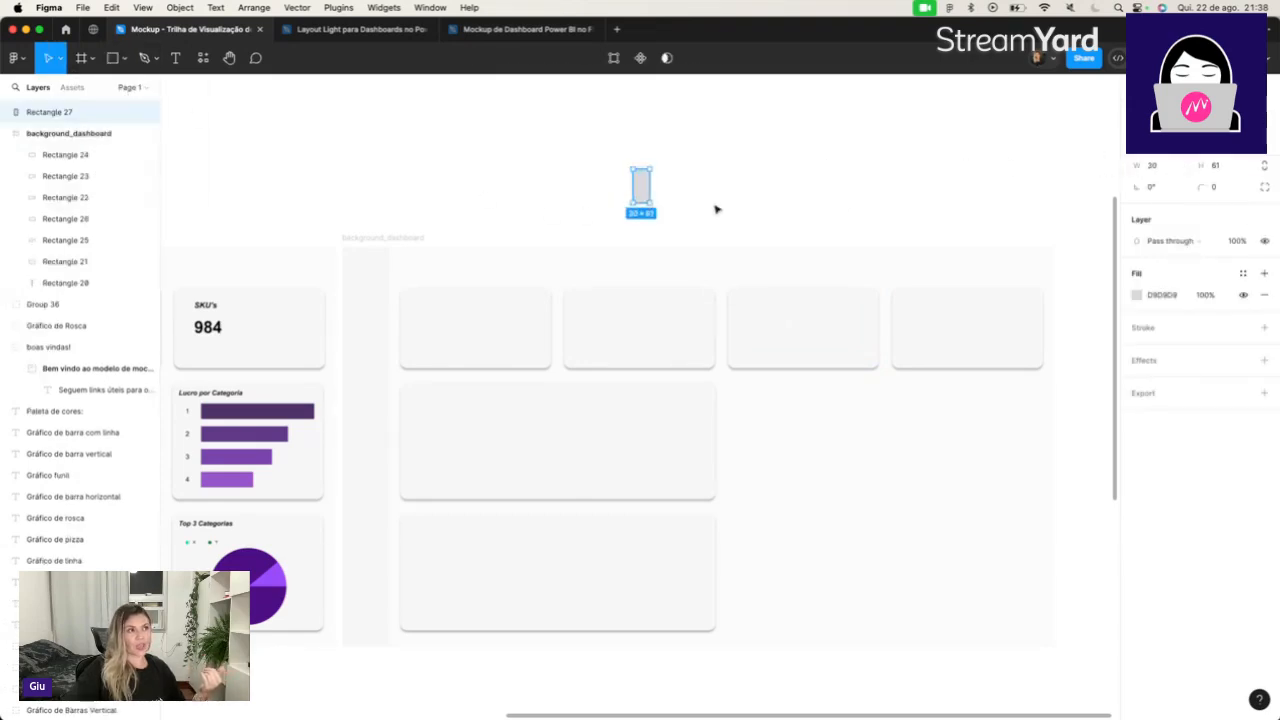
pyautogui.click(1162, 167)
pyautogui.write('24')
pyautogui.press('Tab')
pyautogui.write('24')
pyautogui.press('Tab')
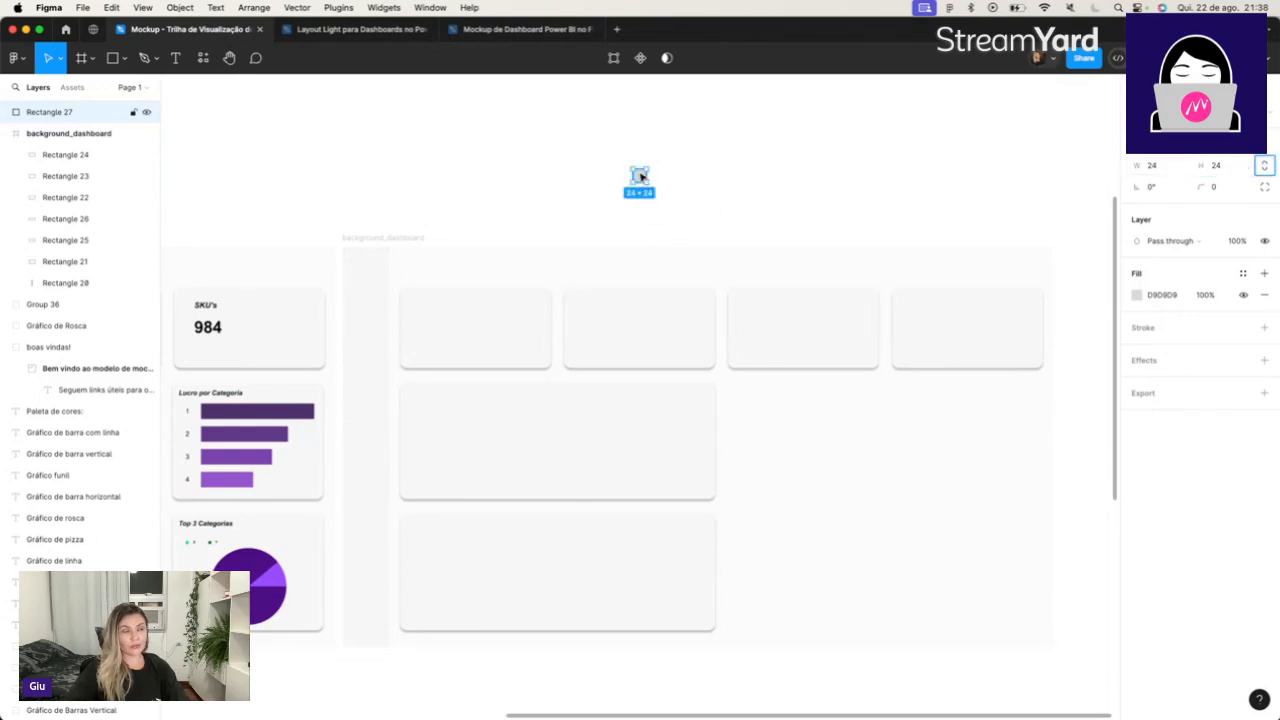
# Check the gap between the first two top cards with the 24 × 24 square and return it above the frame.
pyautogui.moveTo(641, 177); pyautogui.dragTo(558, 335)
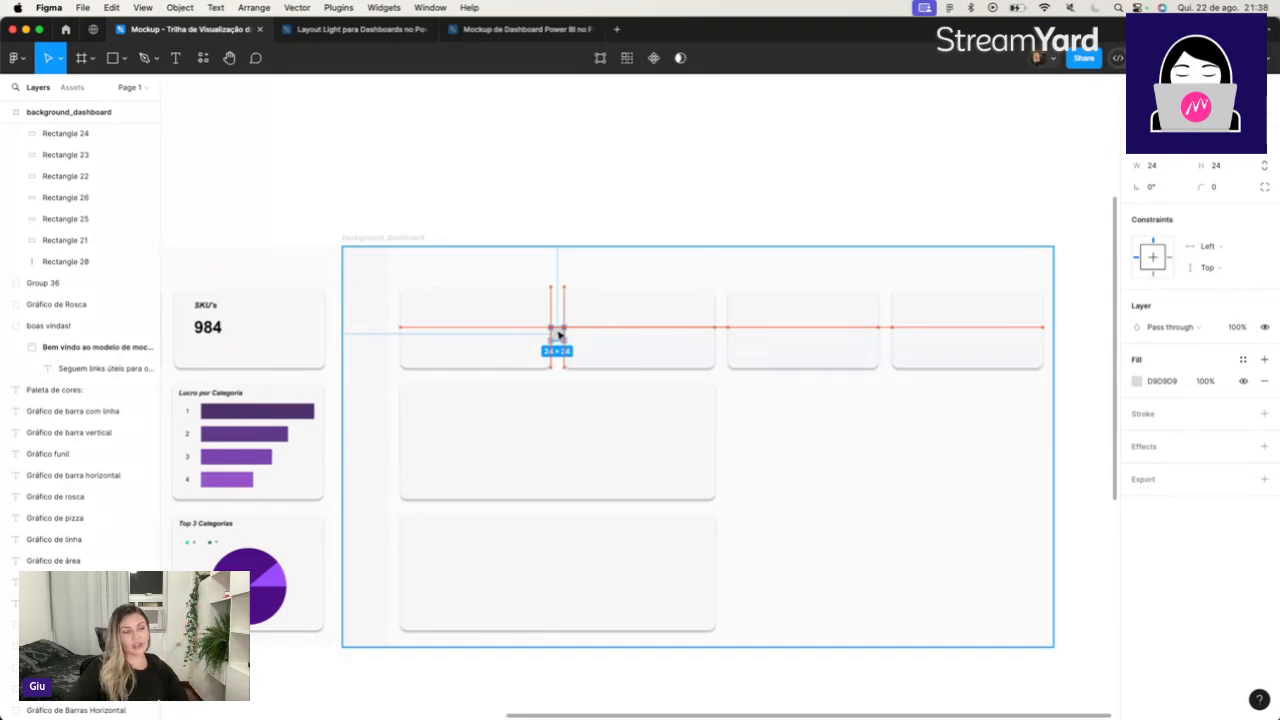
pyautogui.moveTo(558, 335); pyautogui.dragTo(648, 196)
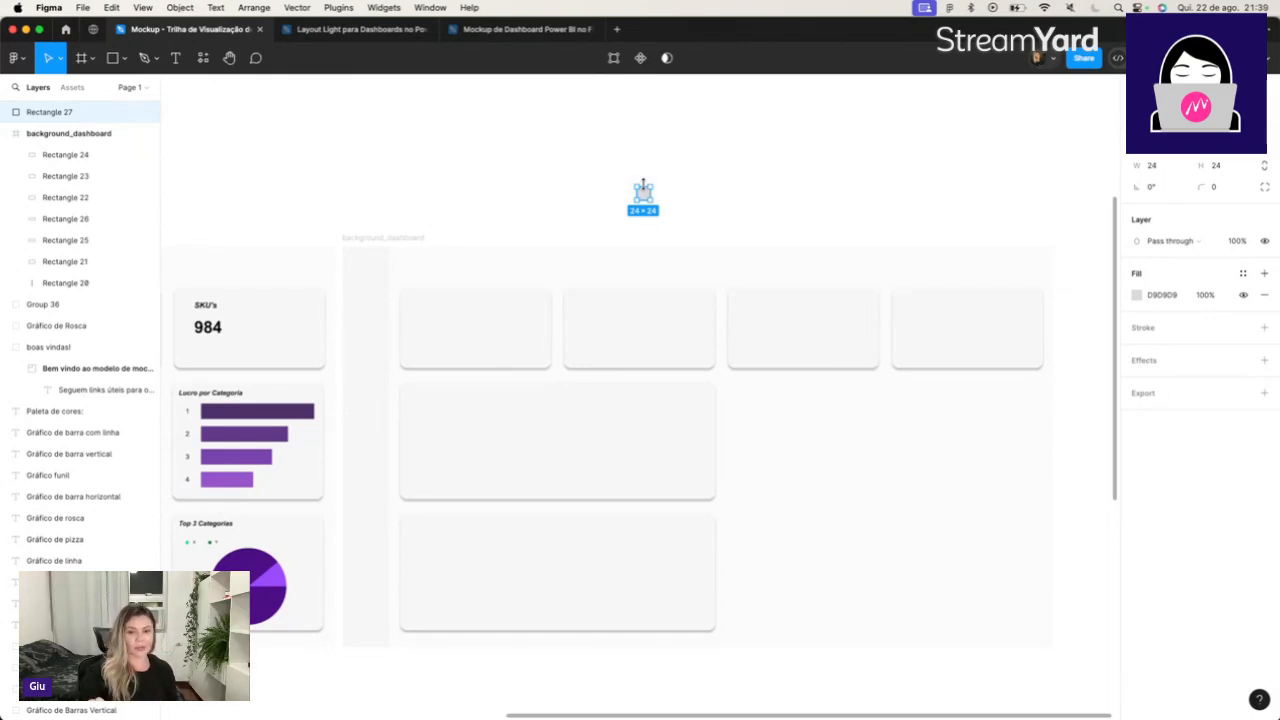
pyautogui.click(829, 214)
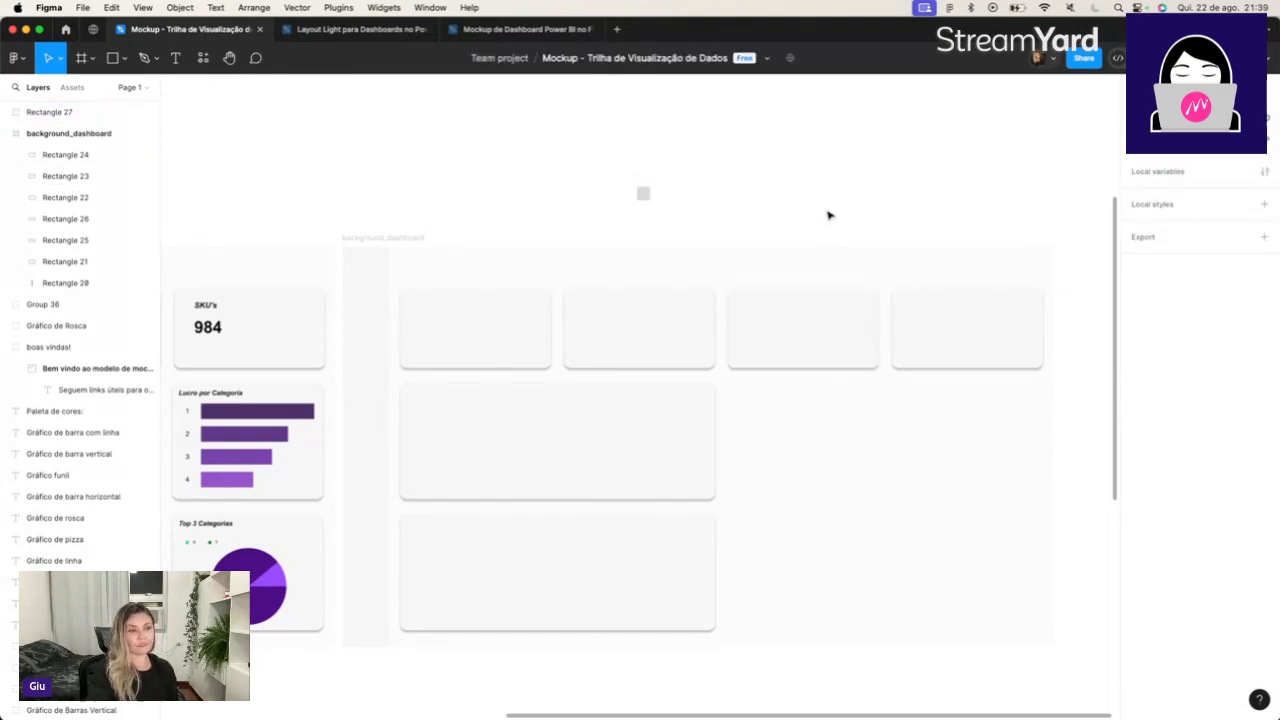
# Duplicate the upper 567 × 212 card and place the copy beside it, under the third and fourth top cards.
pyautogui.hscroll(-3, 829, 214)
pyautogui.hscroll(-5, 829, 214)
pyautogui.click(795, 208)
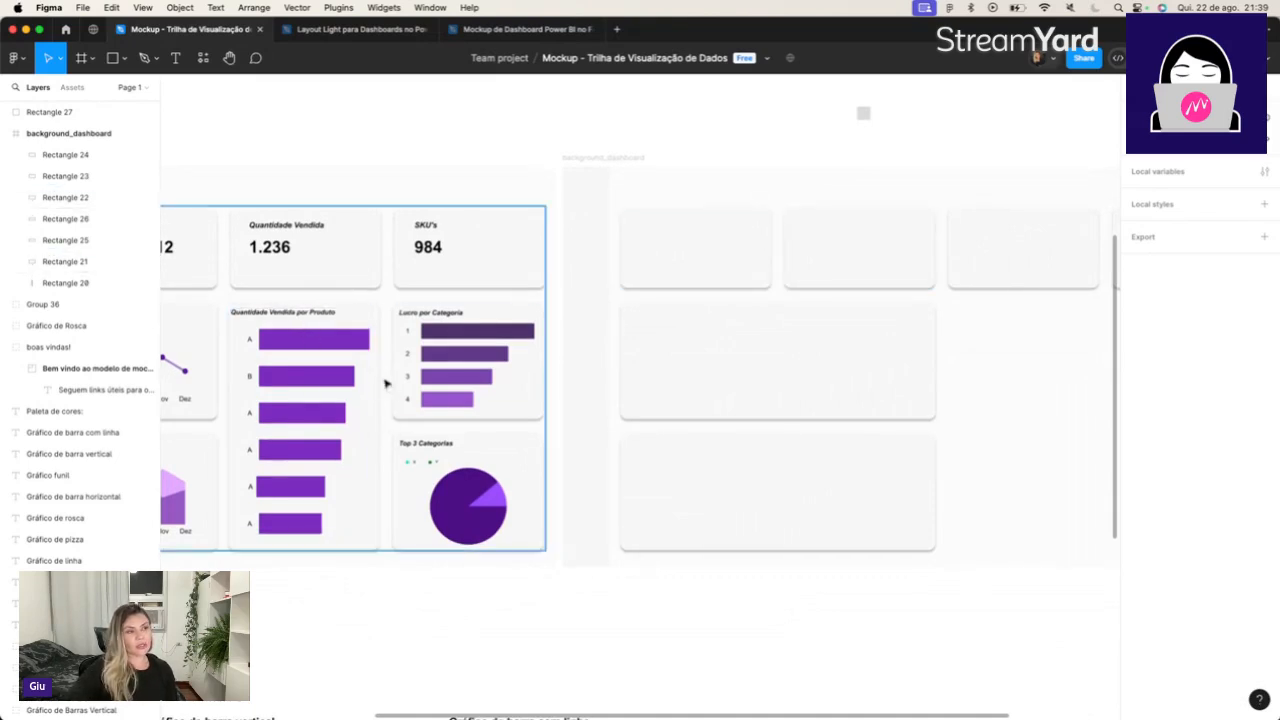
pyautogui.click(770, 366)
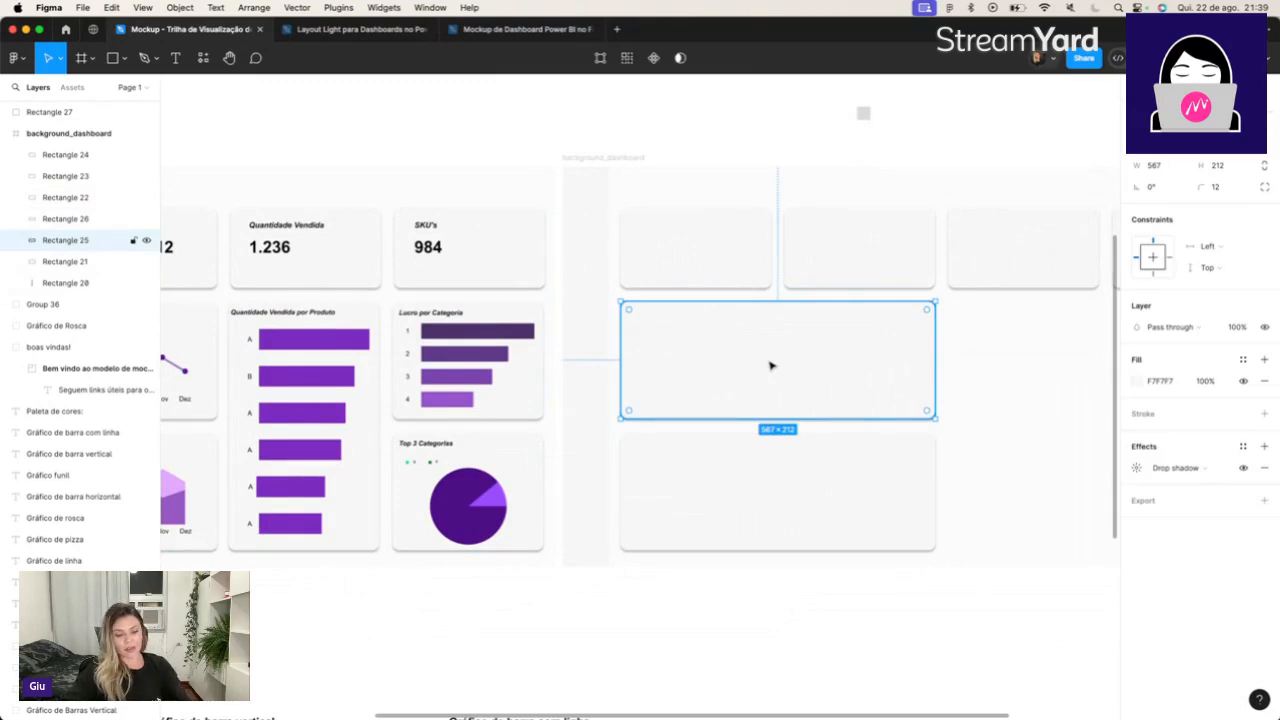
pyautogui.press('super+d')
pyautogui.moveTo(770, 366); pyautogui.dragTo(906, 367)
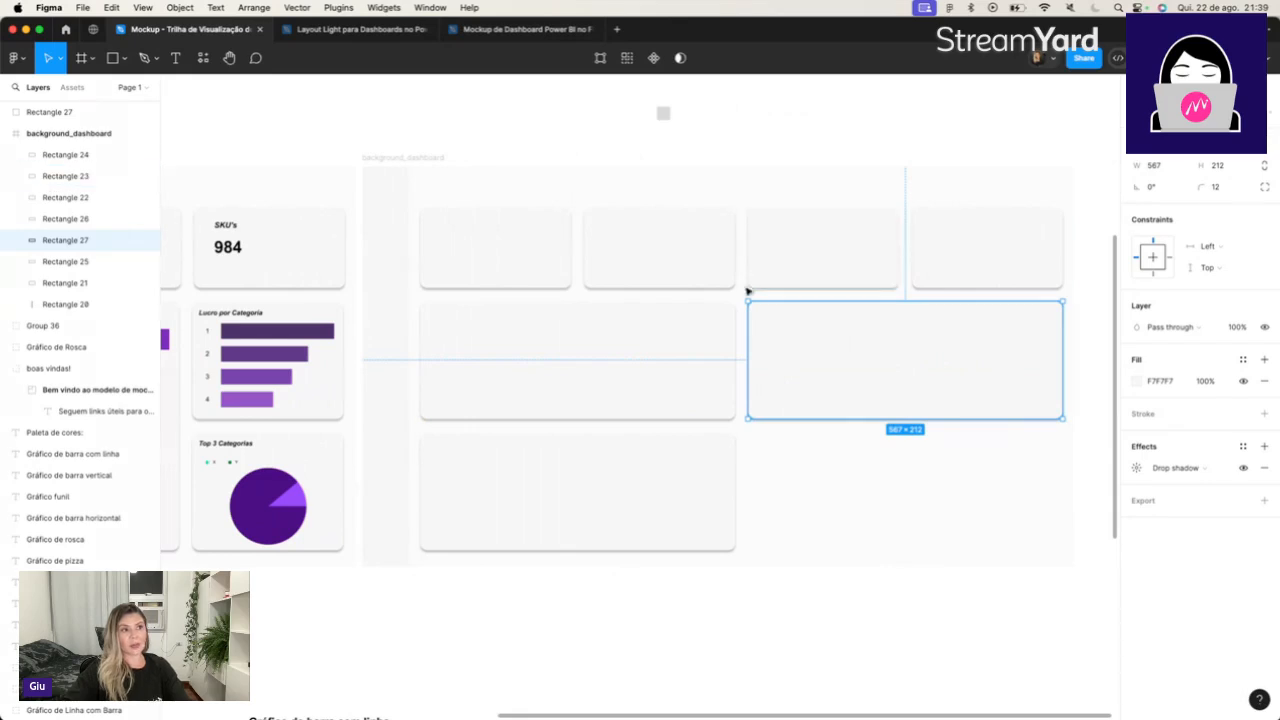
# Move the 24 × 24 square closer to the frame and narrow the card under the third top card to 271 wide.
pyautogui.click(665, 114)
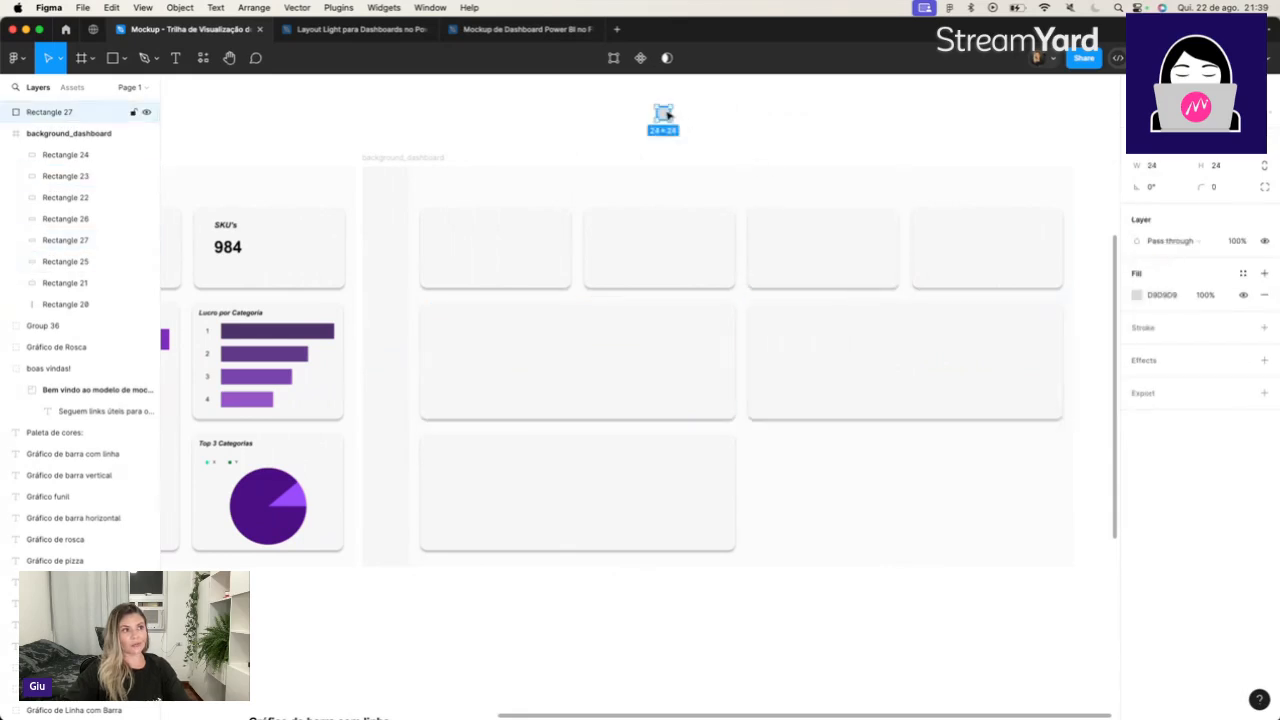
pyautogui.moveTo(665, 114); pyautogui.dragTo(725, 141)
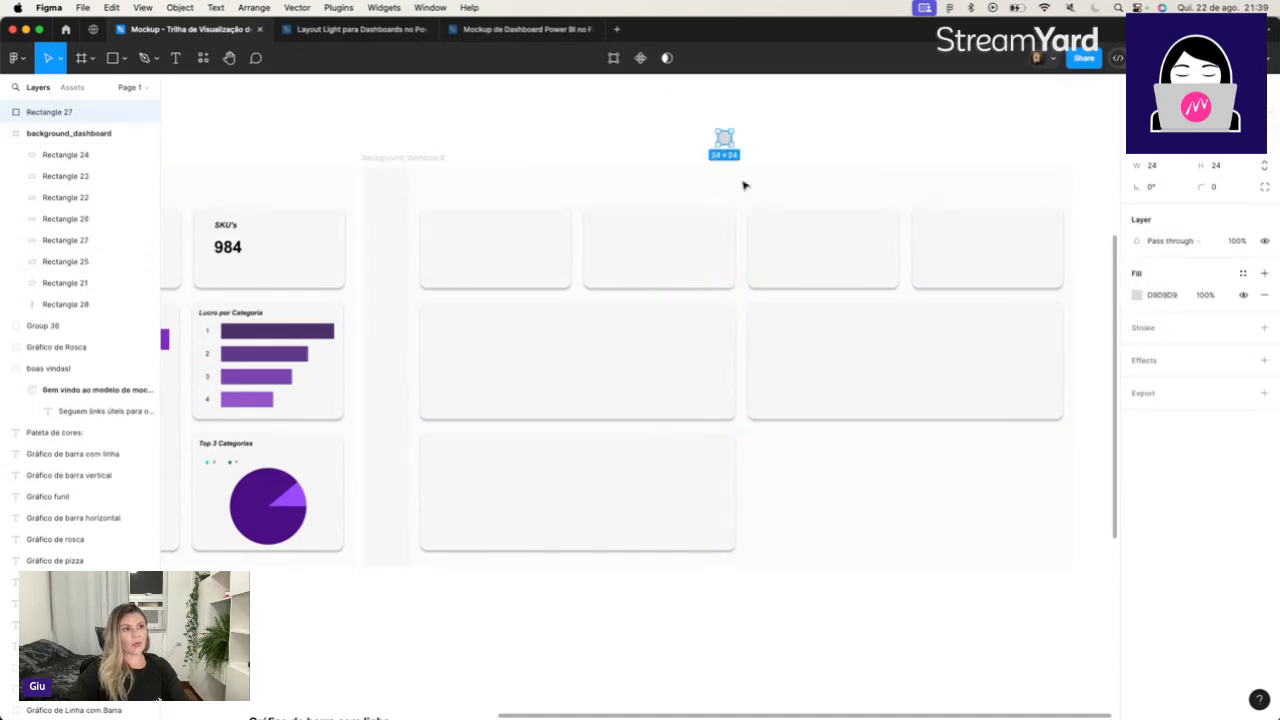
pyautogui.click(917, 377)
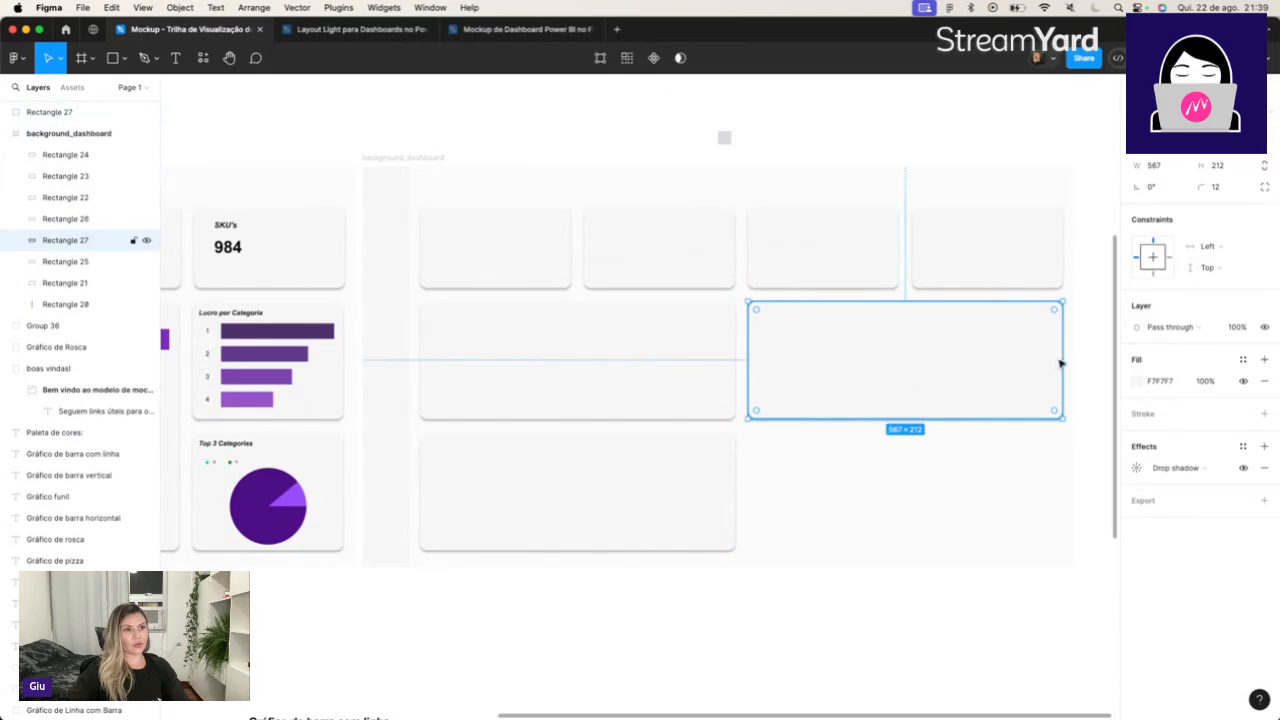
pyautogui.moveTo(1062, 353); pyautogui.dragTo(899, 352)
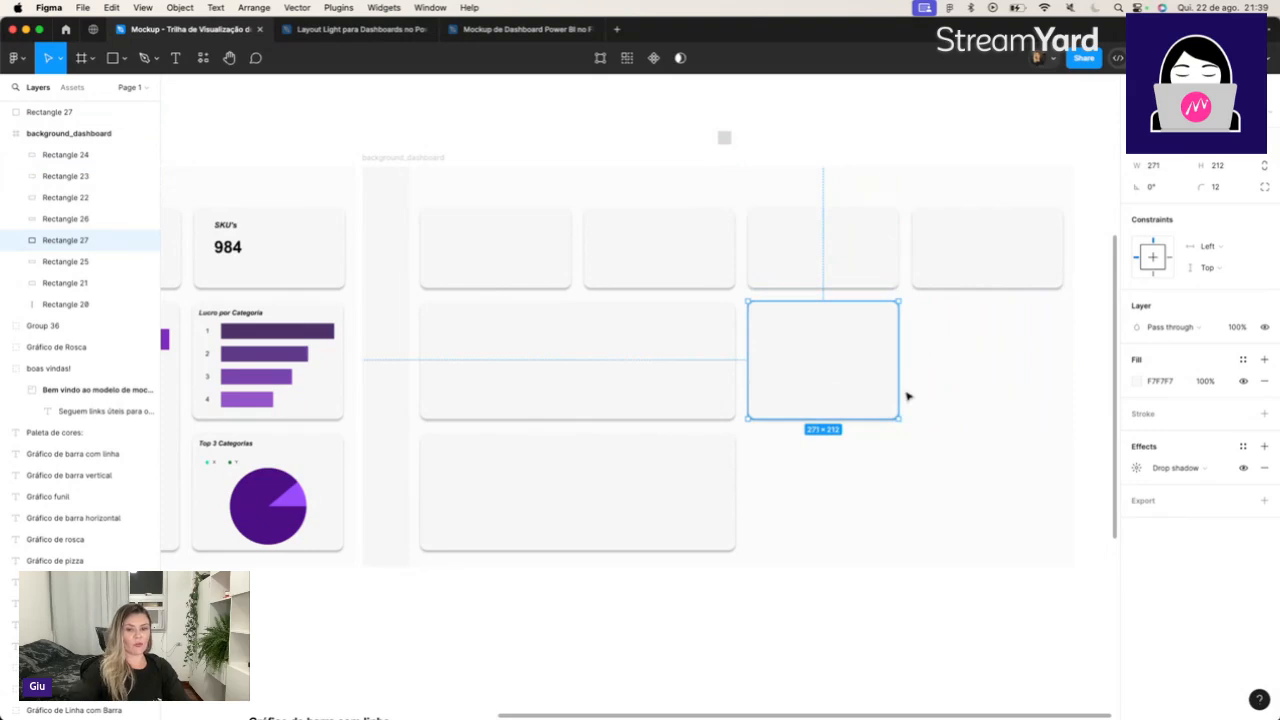
# Extend the 271-wide card downward to a height of 448, level with the bottom edge of the lower wide card.
pyautogui.hscroll(-6, 908, 394)
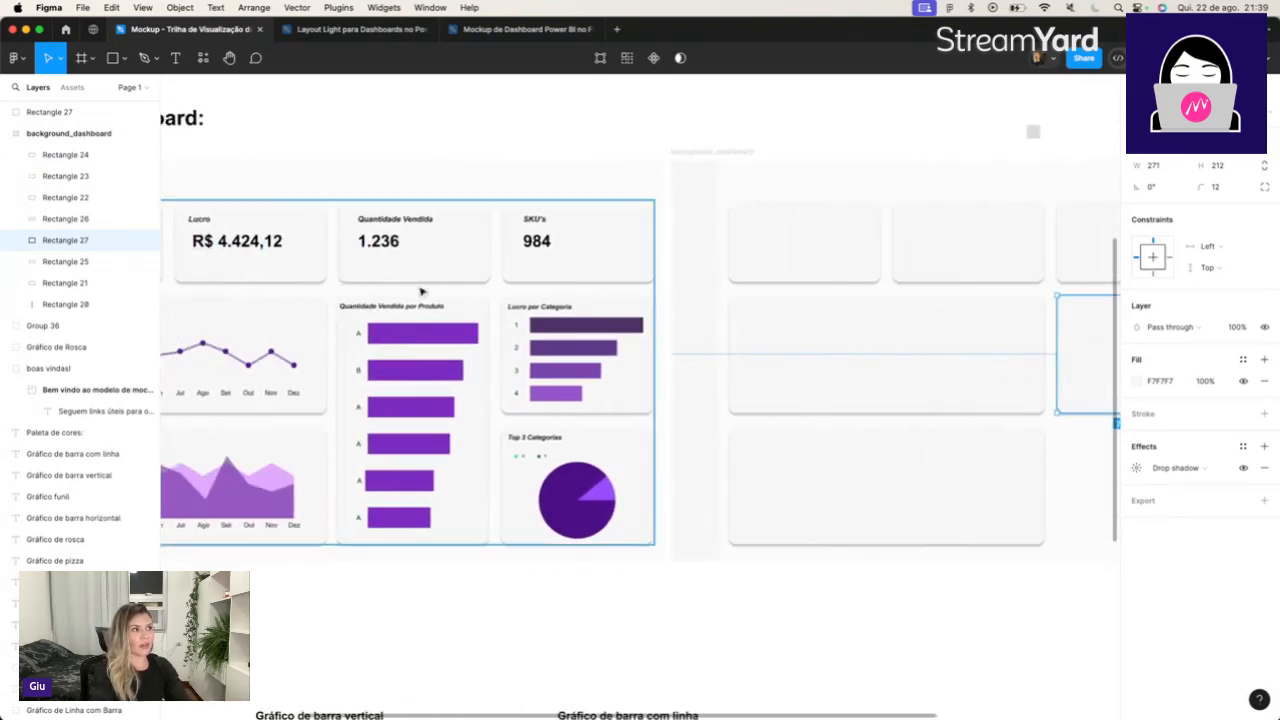
pyautogui.hscroll(5, 443, 358)
pyautogui.hscroll(-5, 443, 358)
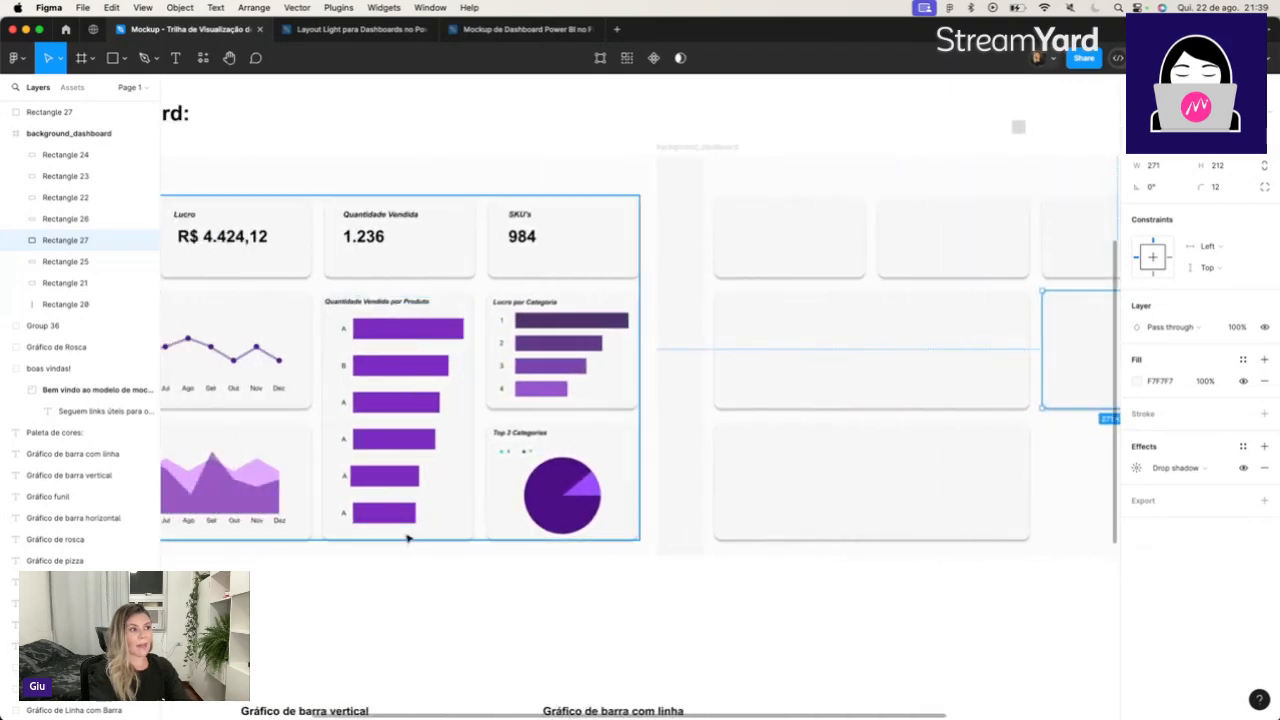
pyautogui.hscroll(8, 405, 540)
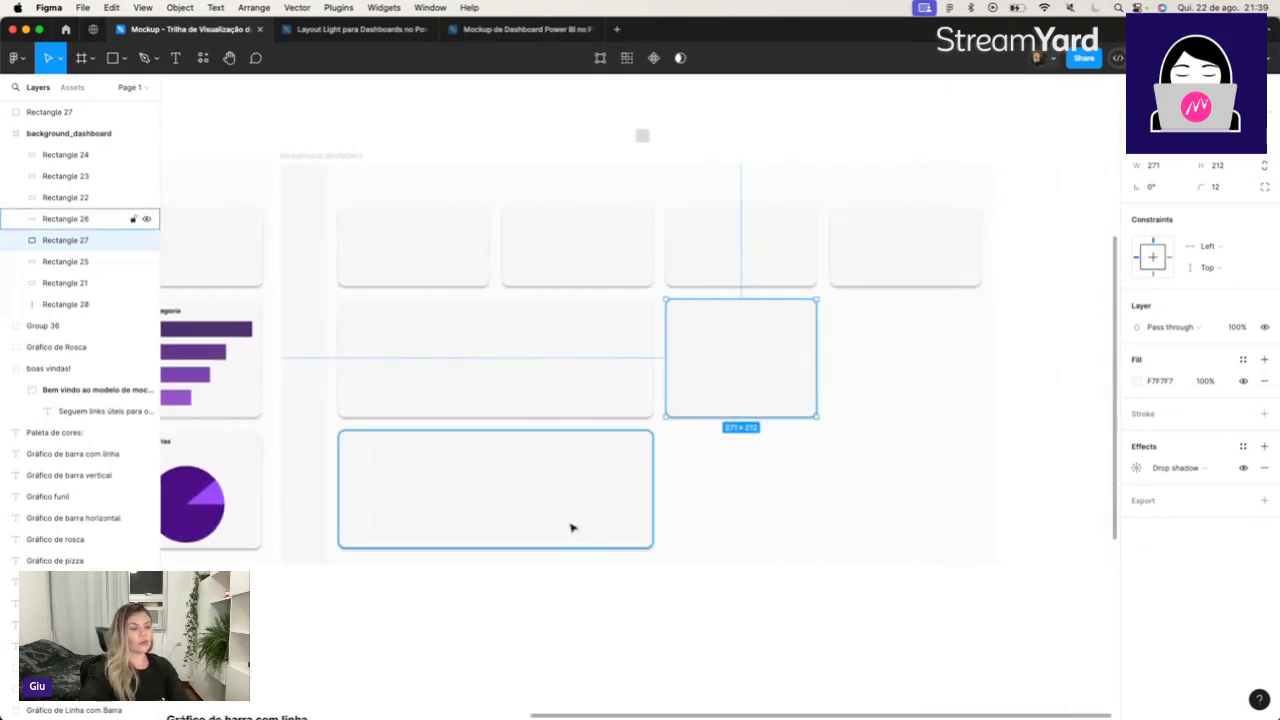
pyautogui.moveTo(741, 417); pyautogui.dragTo(739, 546)
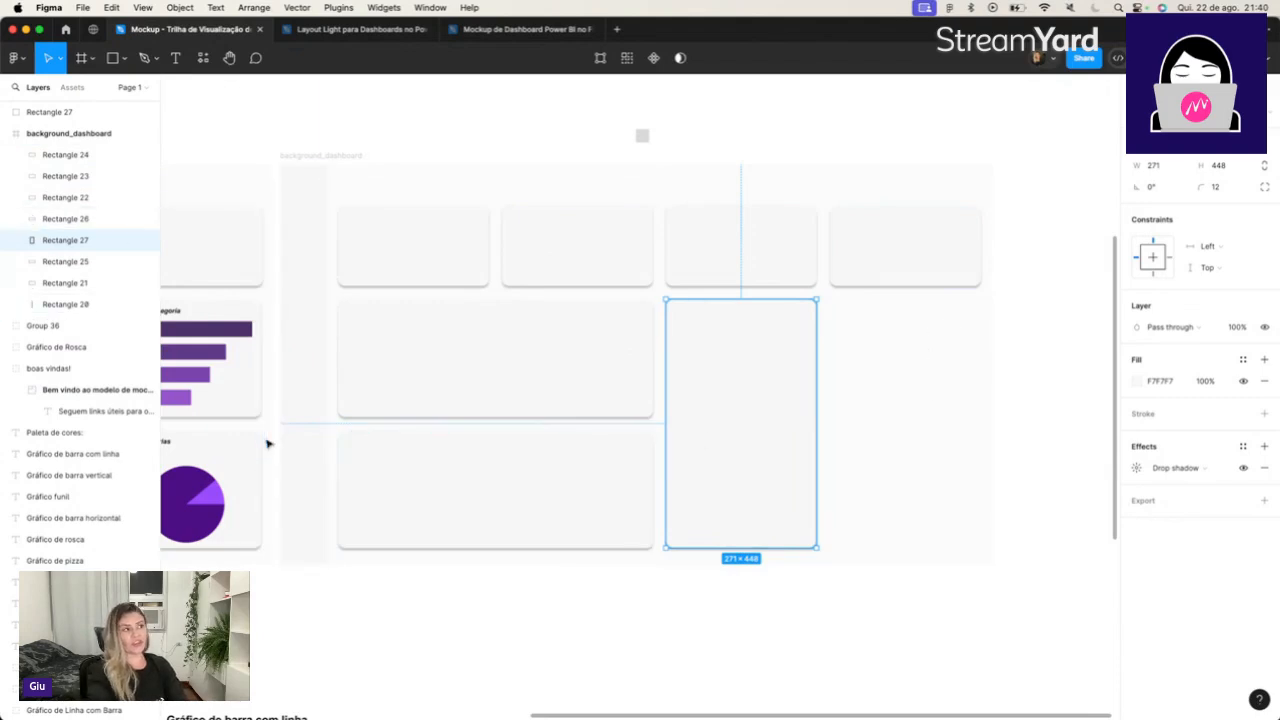
# Duplicate the 271 × 448 card, place the copy under the fourth top card and shorten it to about 204 high.
pyautogui.hscroll(-5, 268, 443)
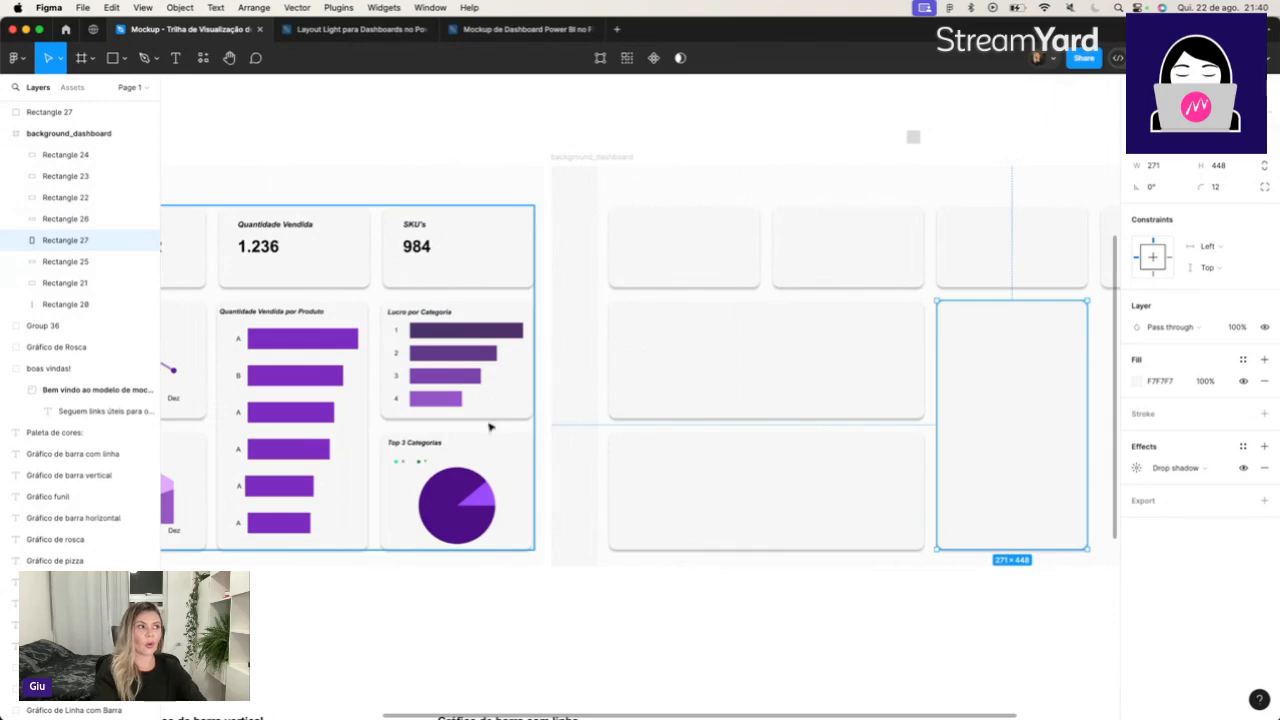
pyautogui.hscroll(4, 615, 453)
pyautogui.hscroll(1, 615, 453)
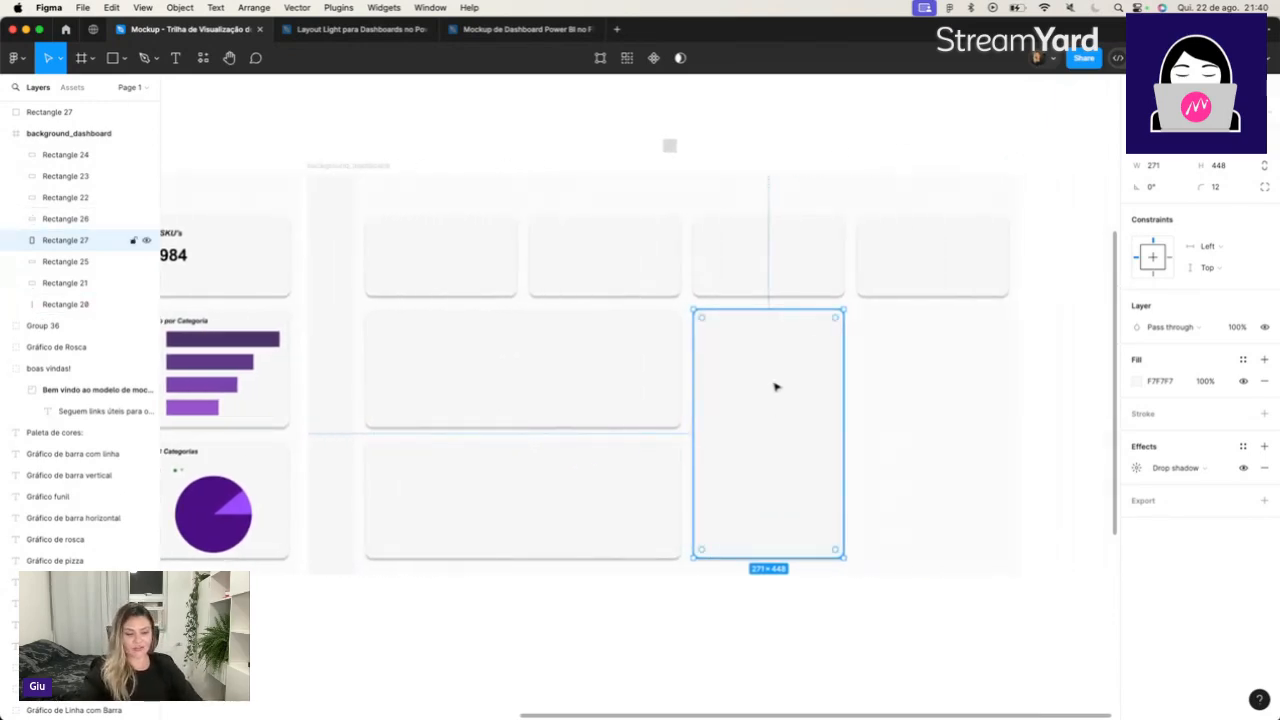
pyautogui.press('super+d')
pyautogui.moveTo(805, 392); pyautogui.dragTo(971, 392)
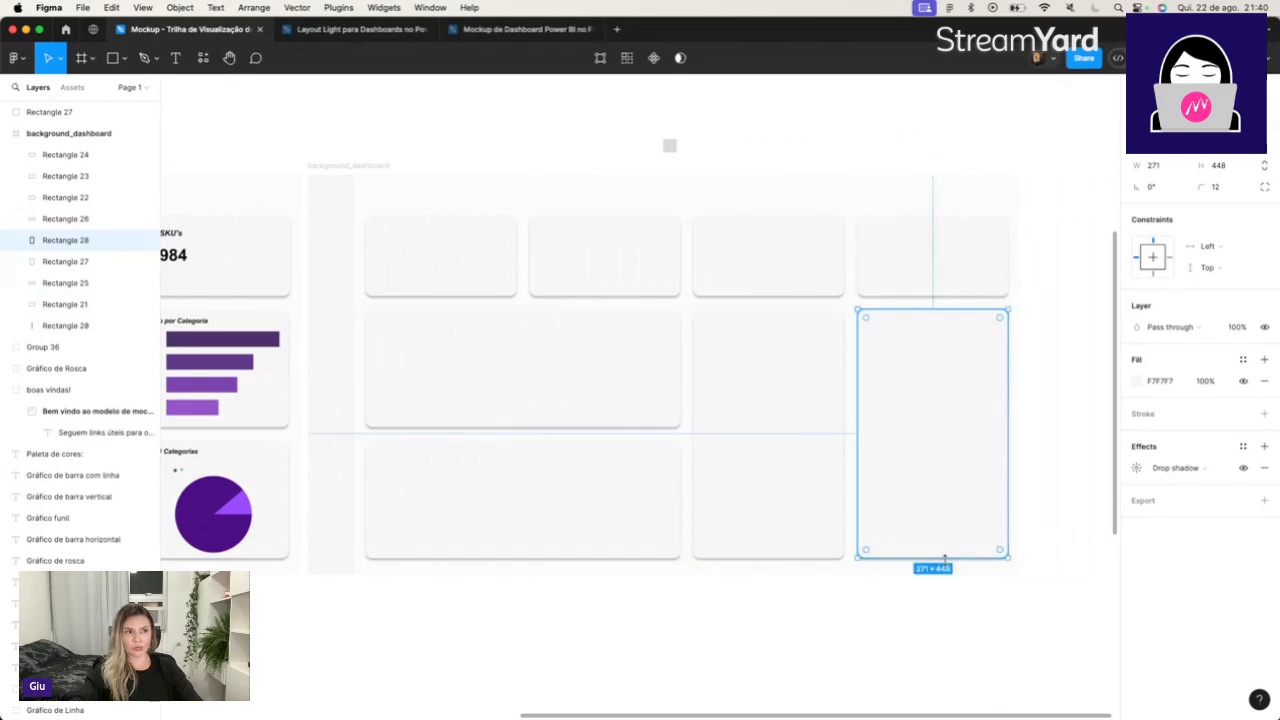
pyautogui.moveTo(944, 558); pyautogui.dragTo(958, 423)
# Check the size of the sample's Lucro por Categoria card and set the card under the fourth top card to 271.5 × 212.
pyautogui.click(272, 395)
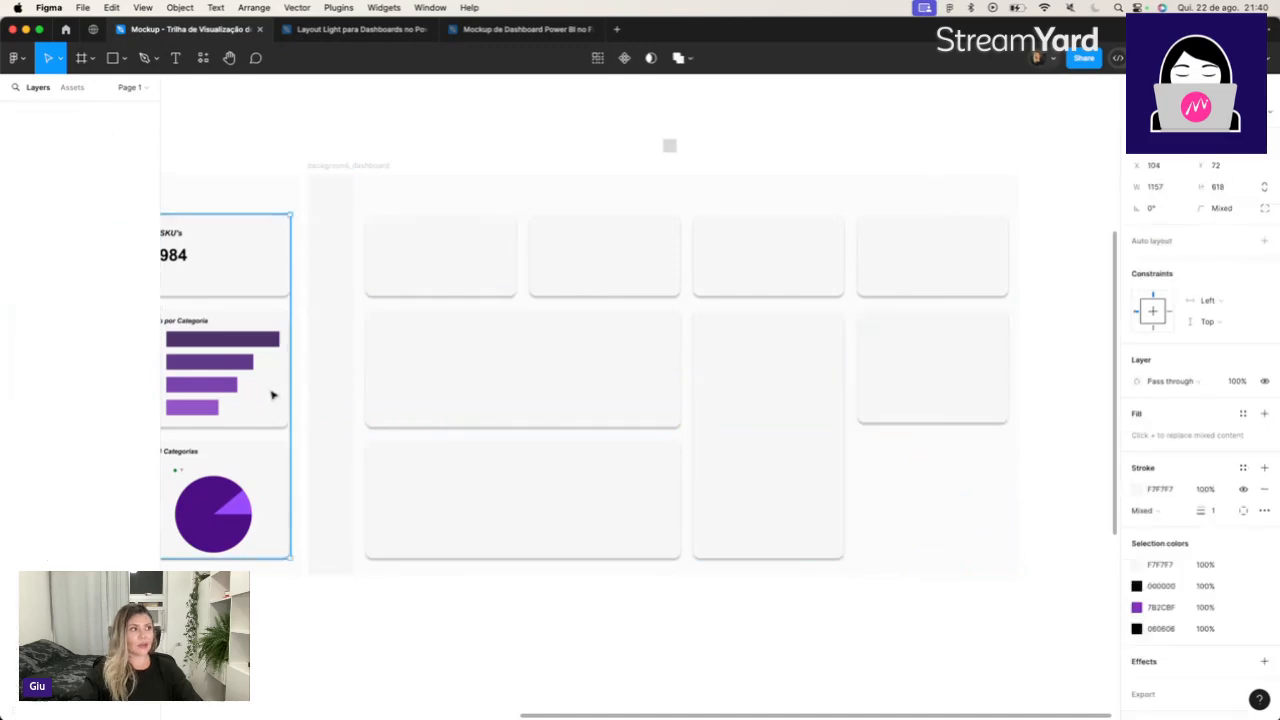
pyautogui.doubleClick(272, 395)
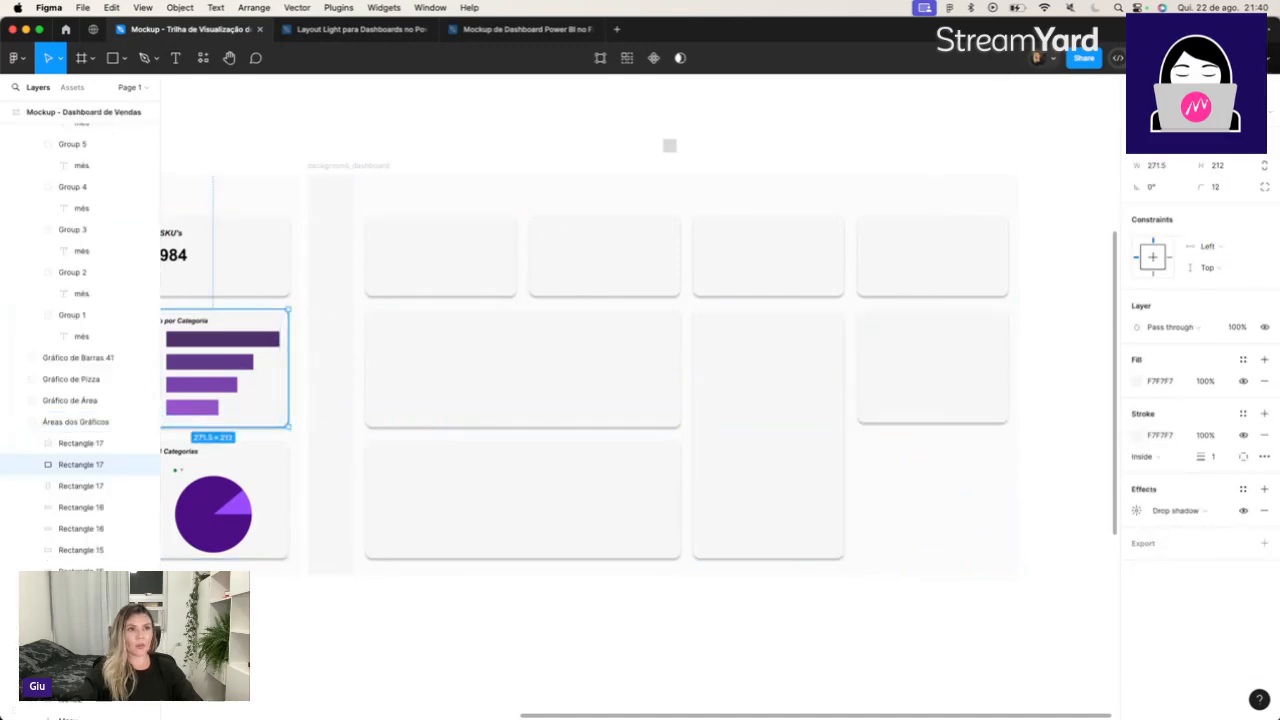
pyautogui.click(1165, 168)
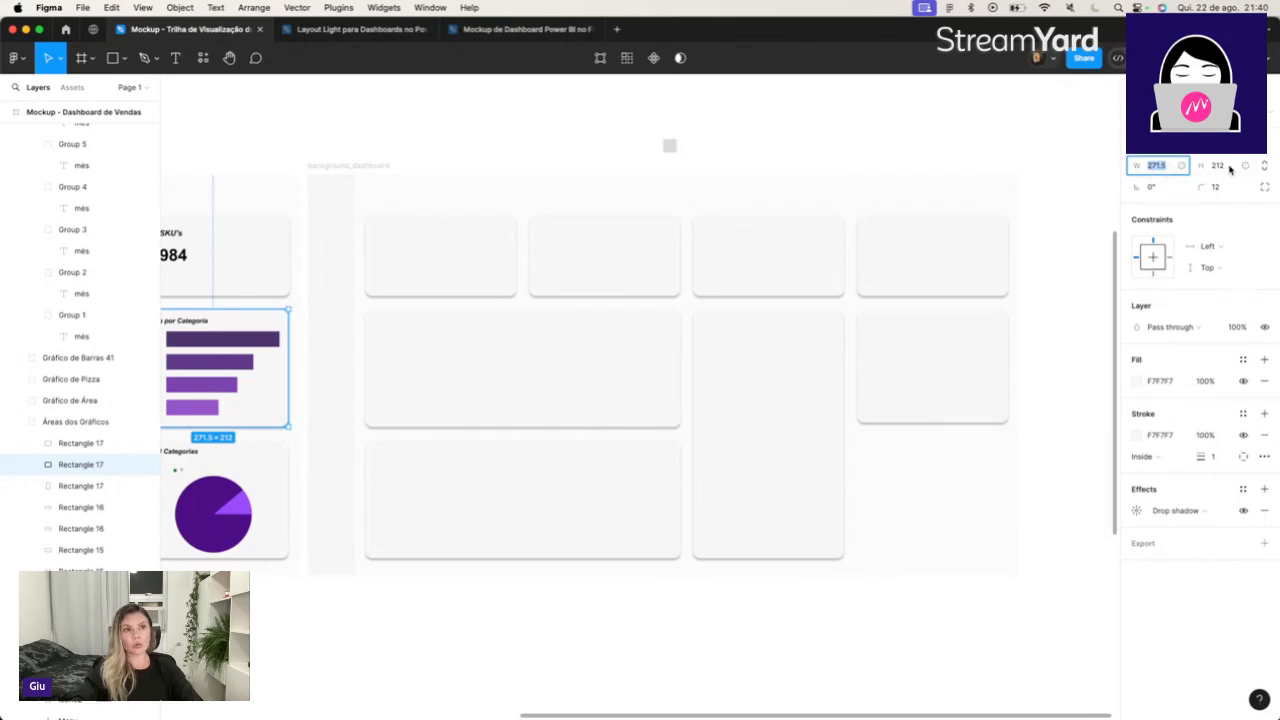
pyautogui.click(960, 349)
pyautogui.click(1170, 170)
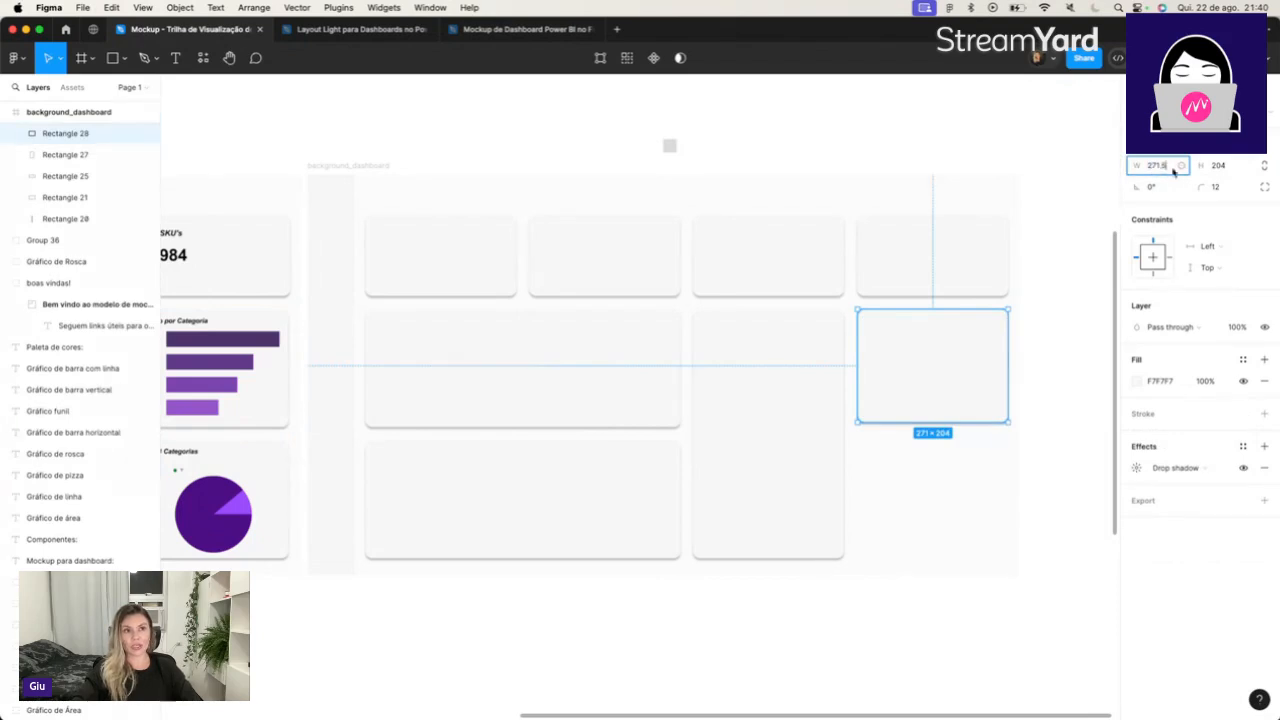
pyautogui.press('Tab')
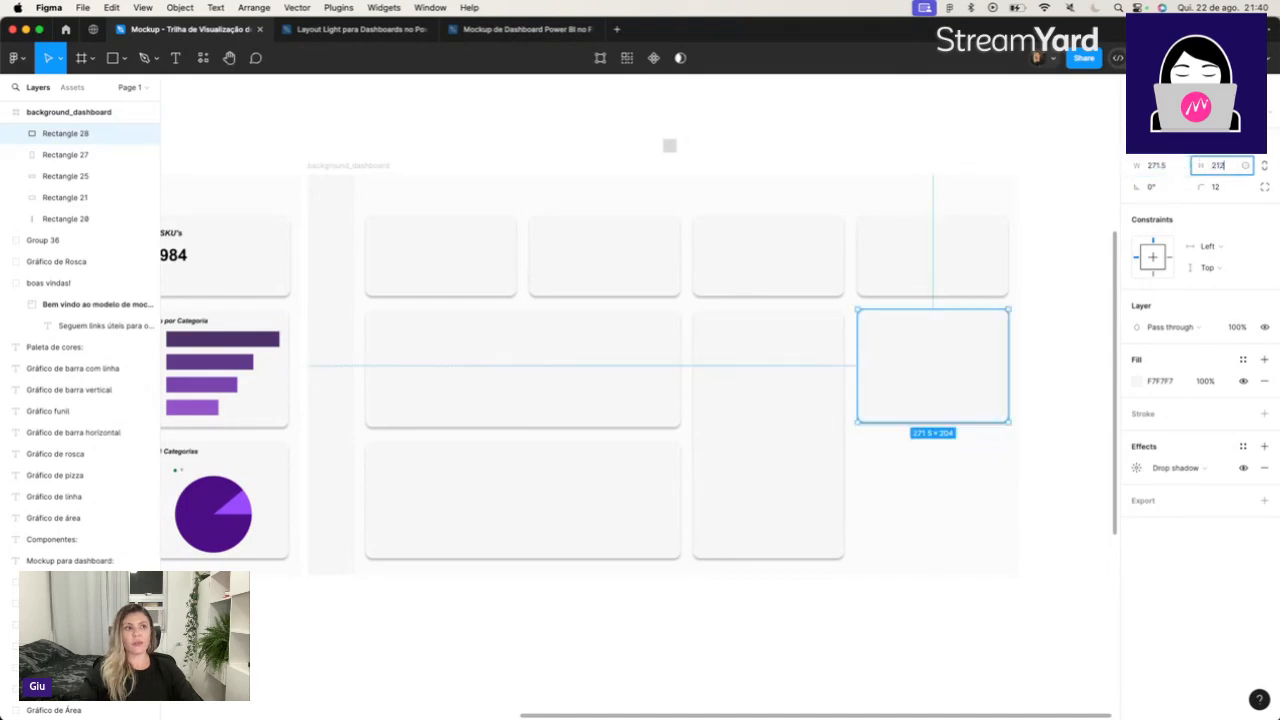
pyautogui.press('Return')
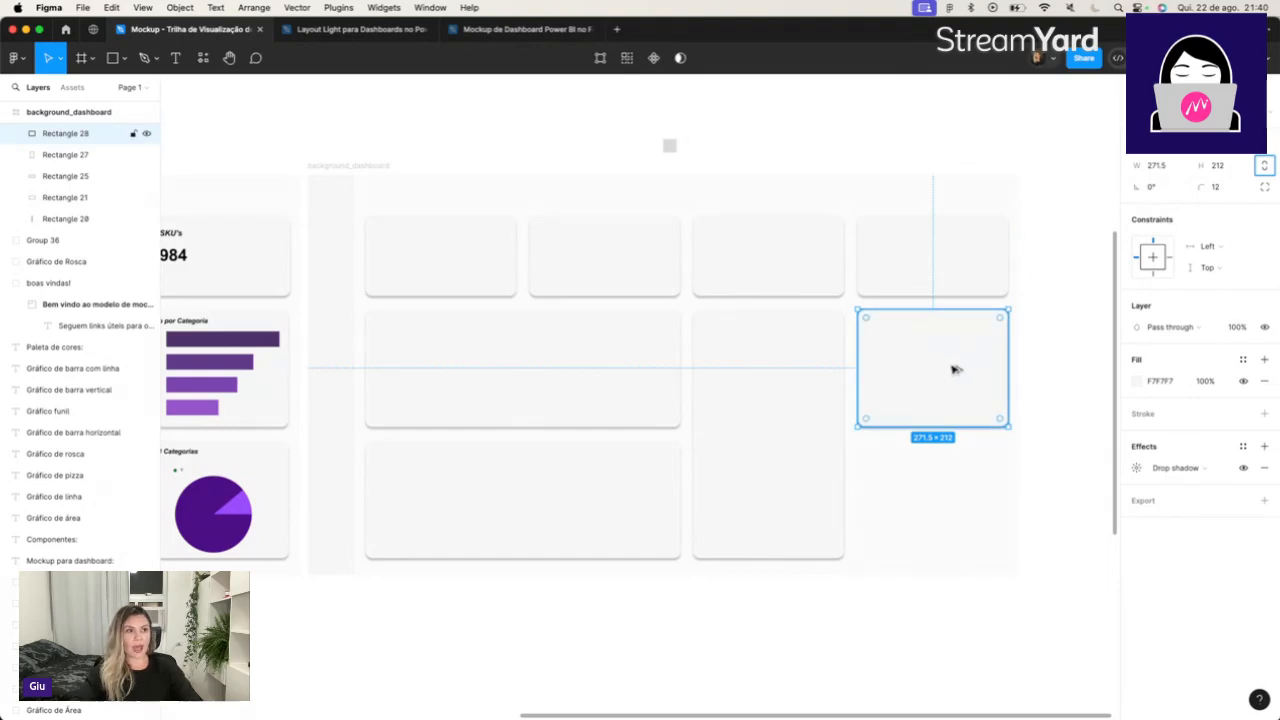
# Duplicate the 271.5 × 212 card and place the copy directly below it with a gap of 24.
pyautogui.moveTo(943, 360); pyautogui.dragTo(943, 491)
pyautogui.press('super+z')
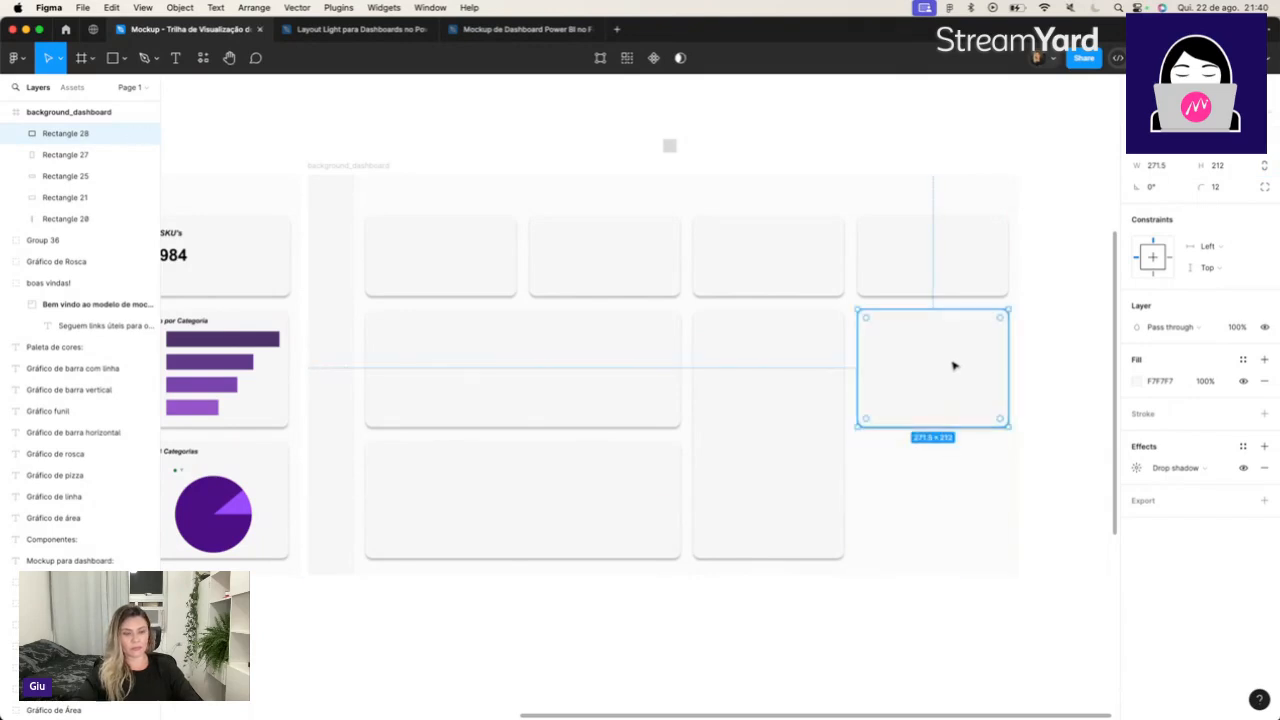
pyautogui.press('super+d')
pyautogui.moveTo(943, 368); pyautogui.dragTo(944, 498)
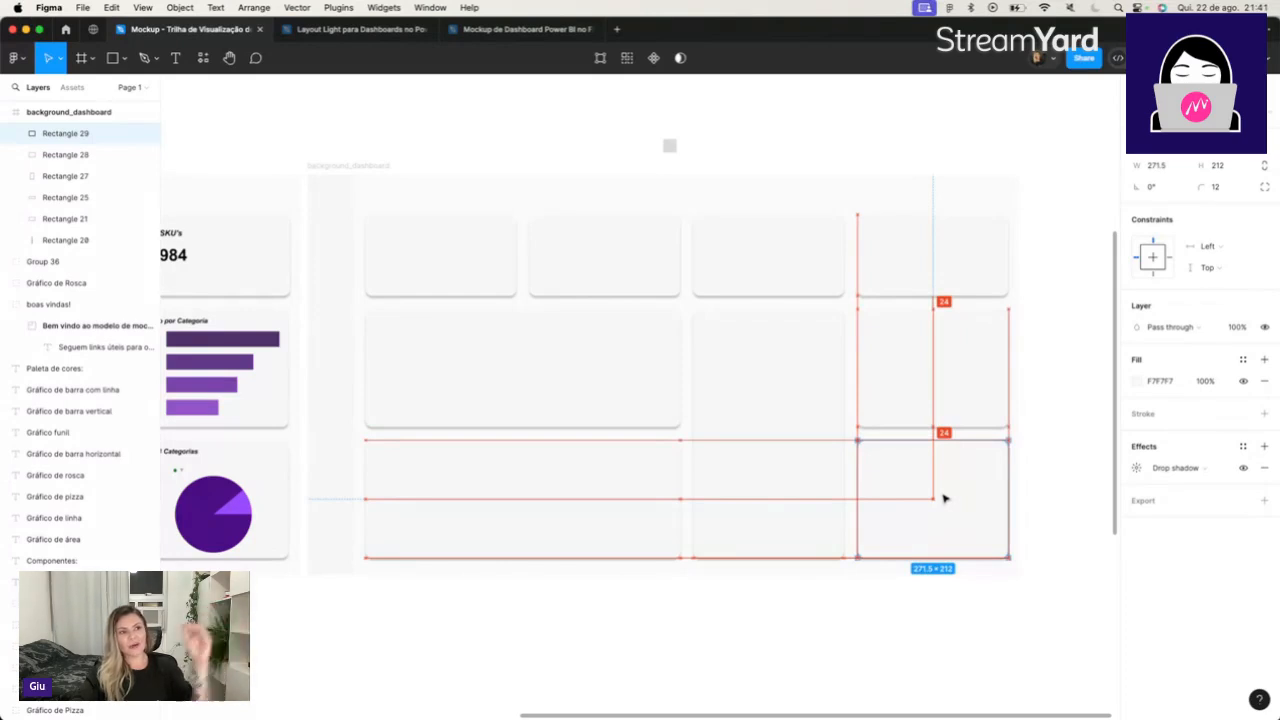
pyautogui.moveTo(944, 498); pyautogui.dragTo(944, 498)
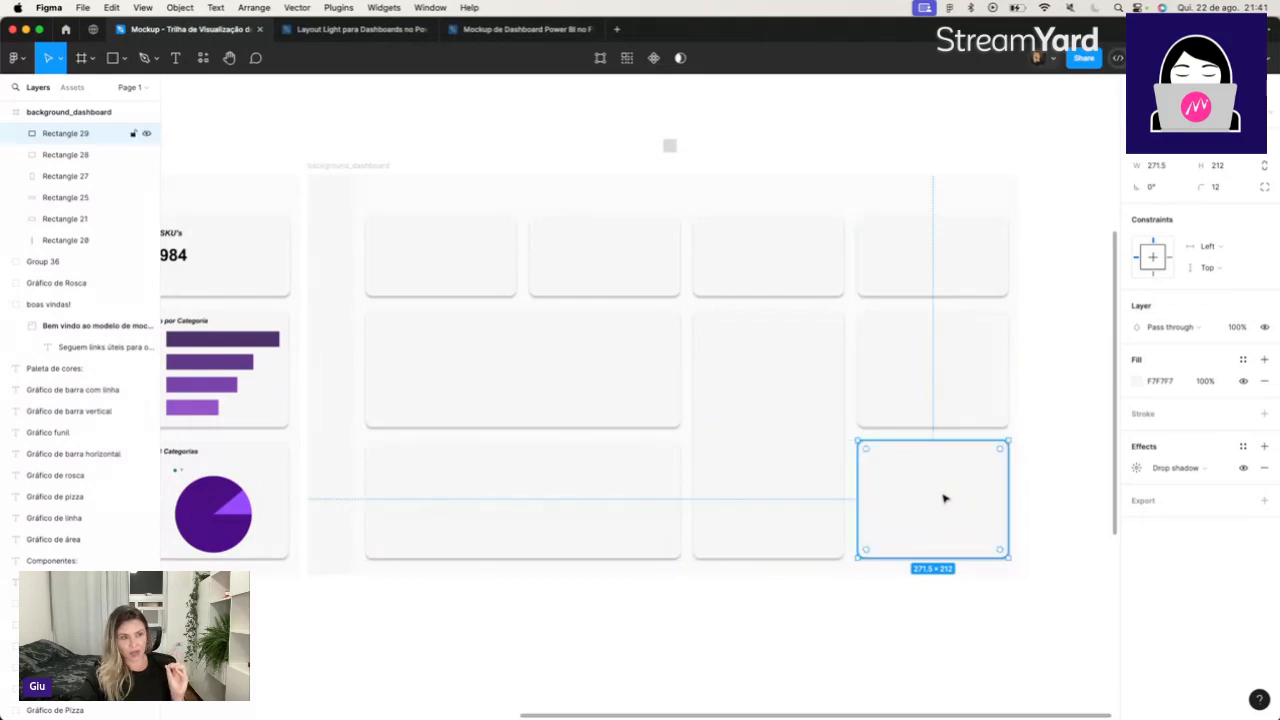
pyautogui.click(1043, 446)
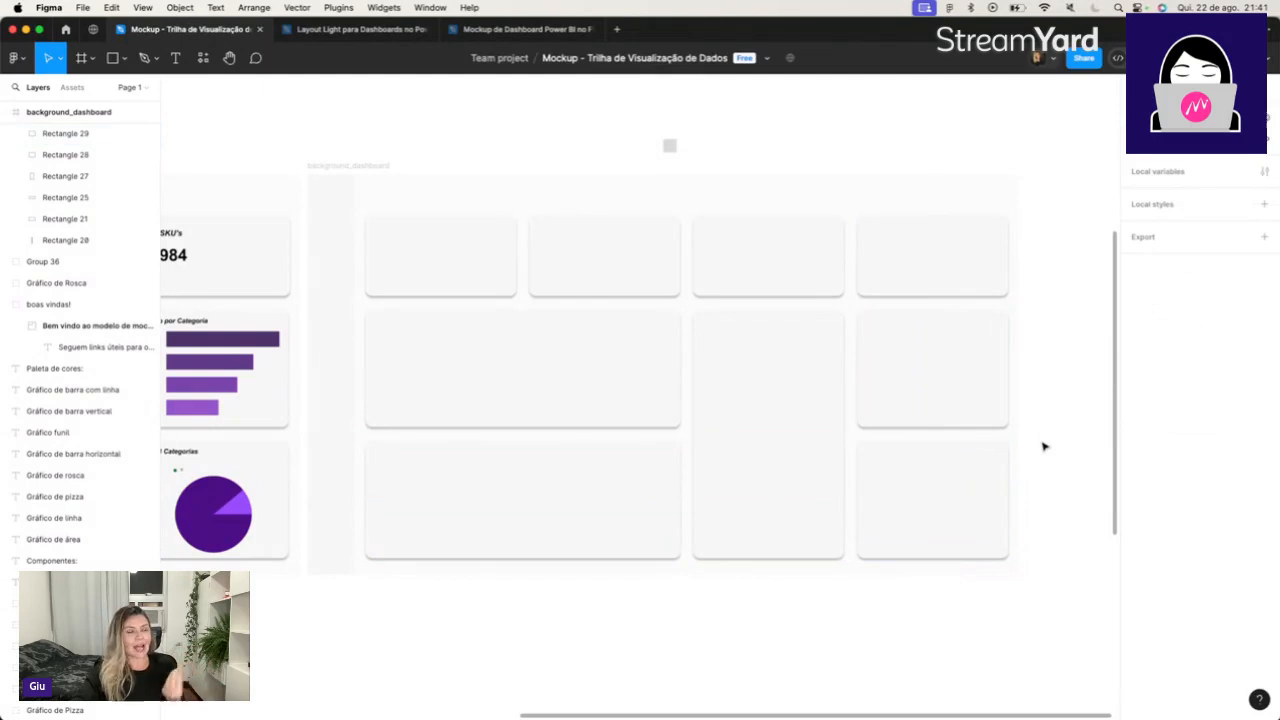
# Compare the layout of the background_dashboard frame with the sample Dashboard de Vendas mockup.
pyautogui.hscroll(-1, 1055, 446)
pyautogui.hscroll(-15, 1055, 446)
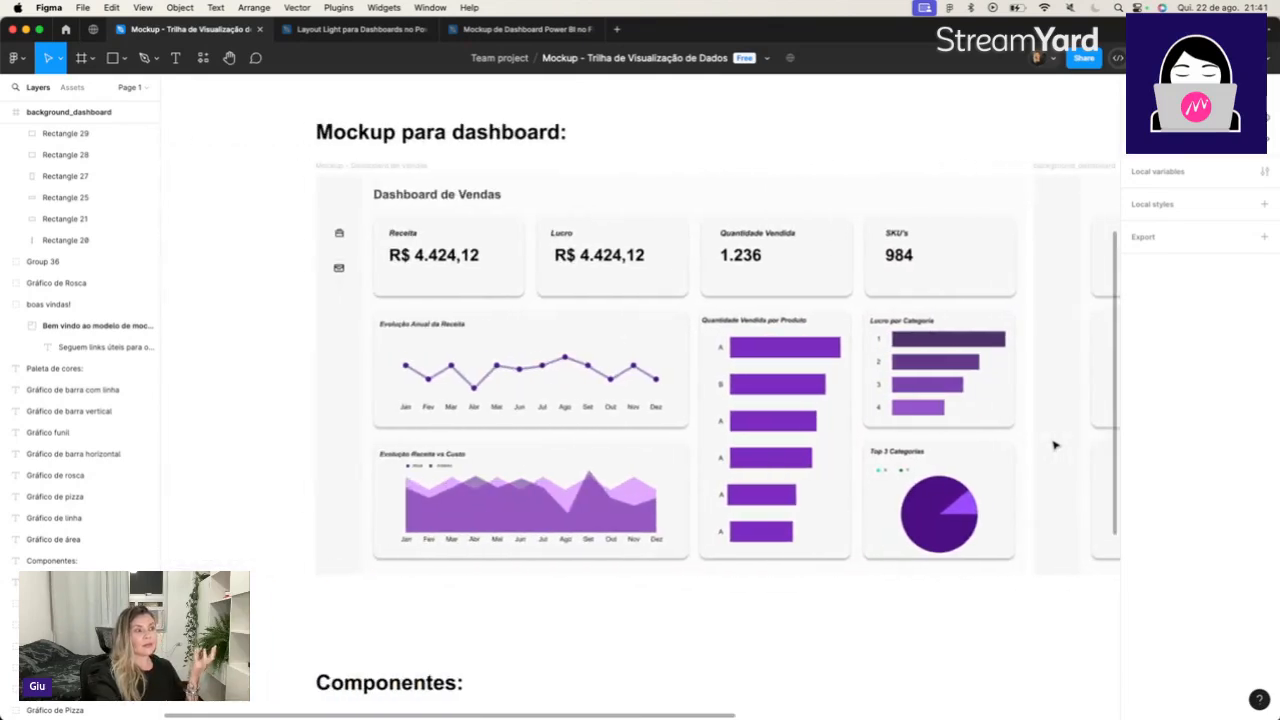
pyautogui.hscroll(17, 1055, 446)
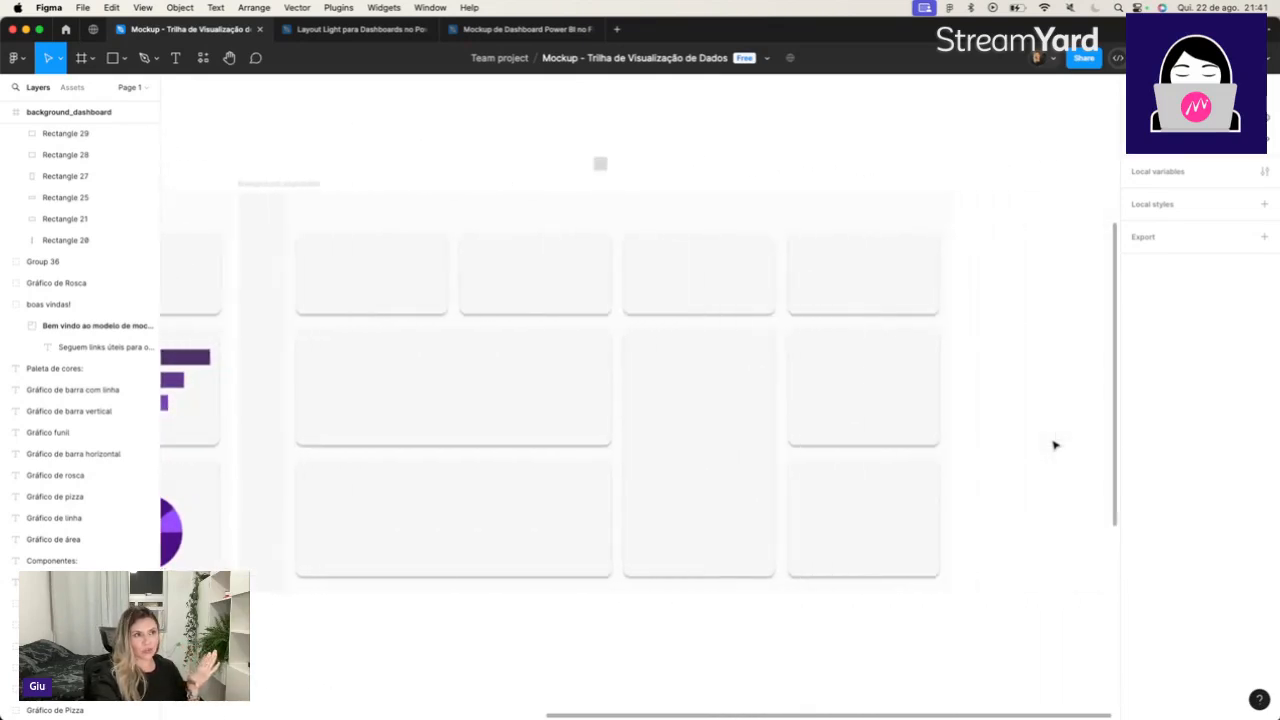
pyautogui.hscroll(-1, 1055, 446)
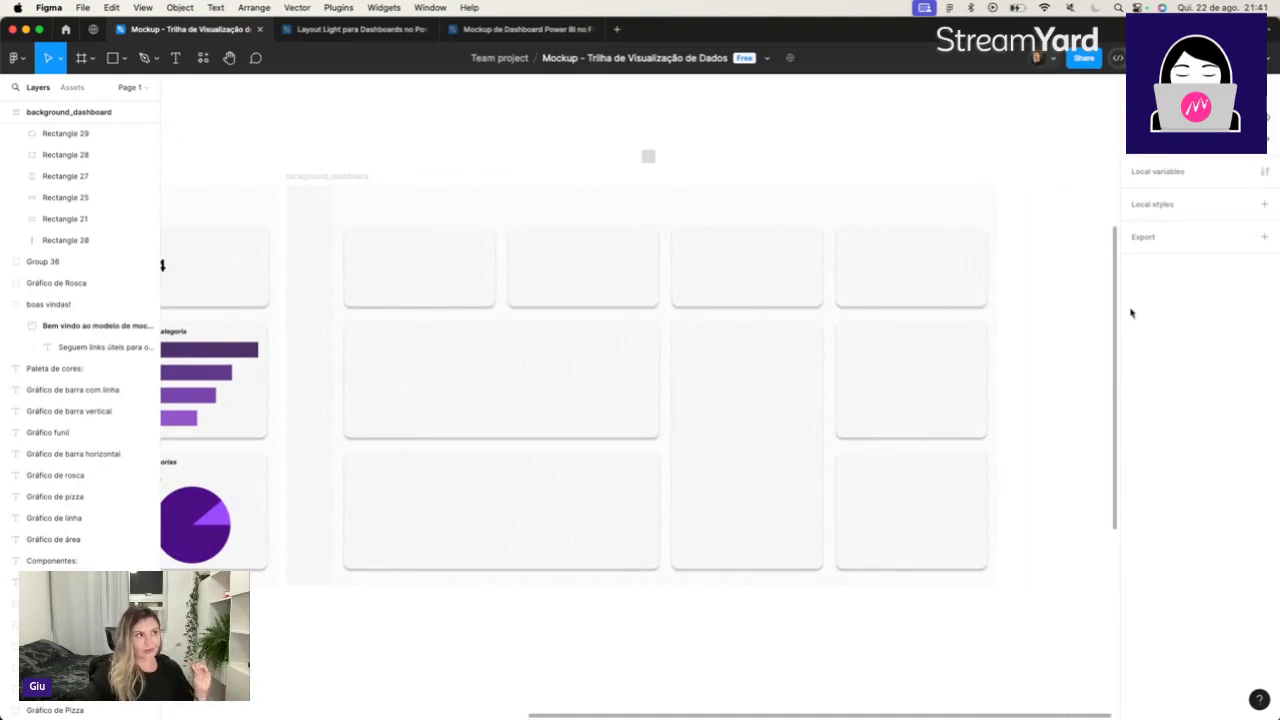
pyautogui.click(364, 177)
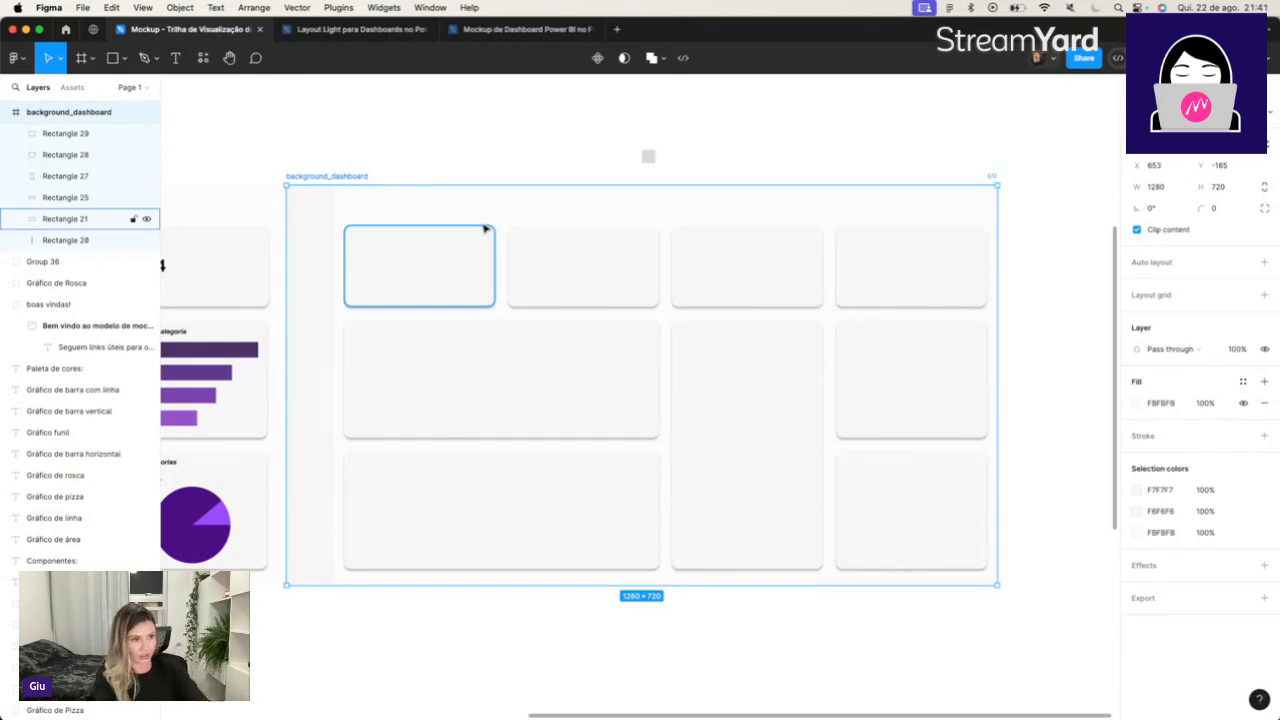
pyautogui.hscroll(-5, 506, 362)
pyautogui.hscroll(-1, 506, 362)
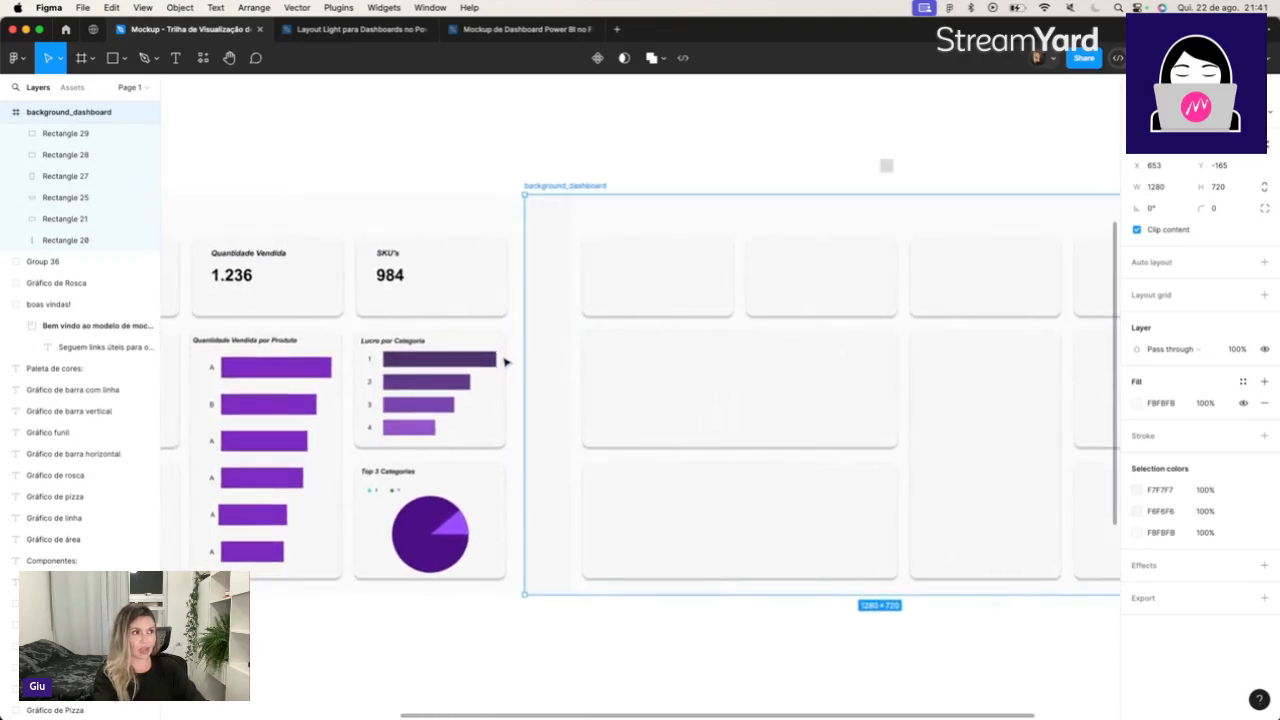
pyautogui.hscroll(-12, 506, 362)
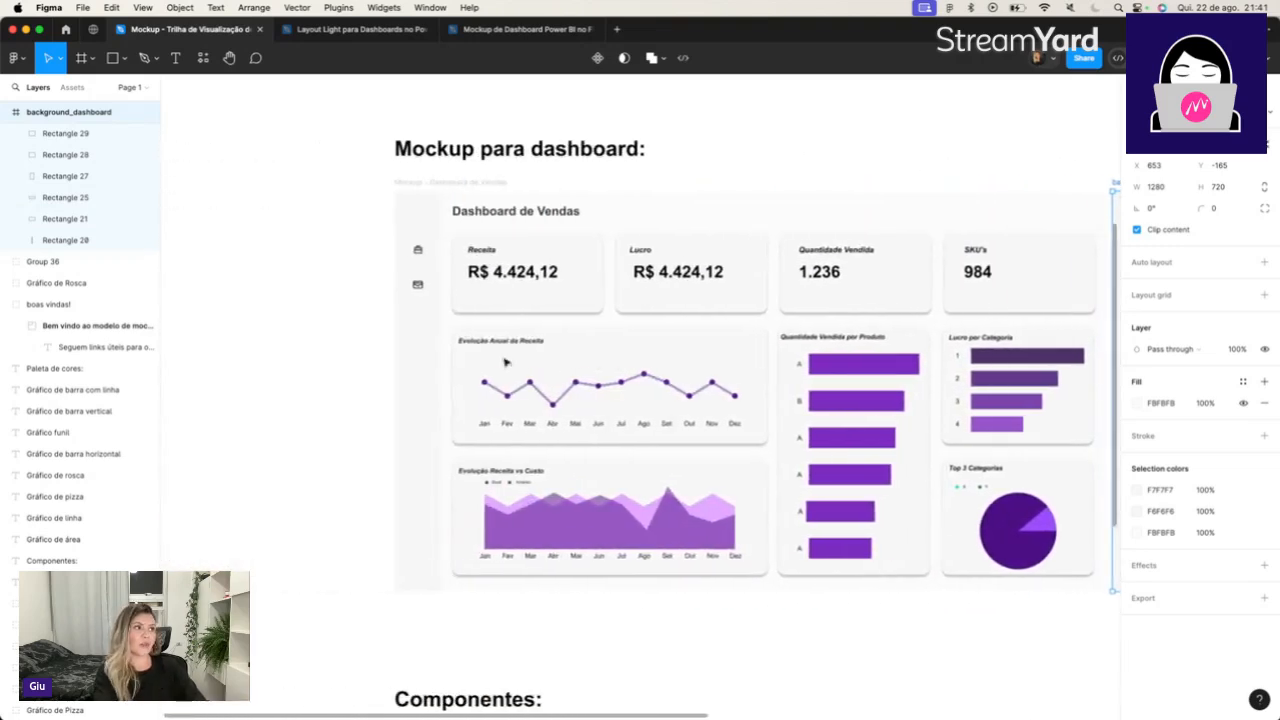
pyautogui.hscroll(1, 506, 362)
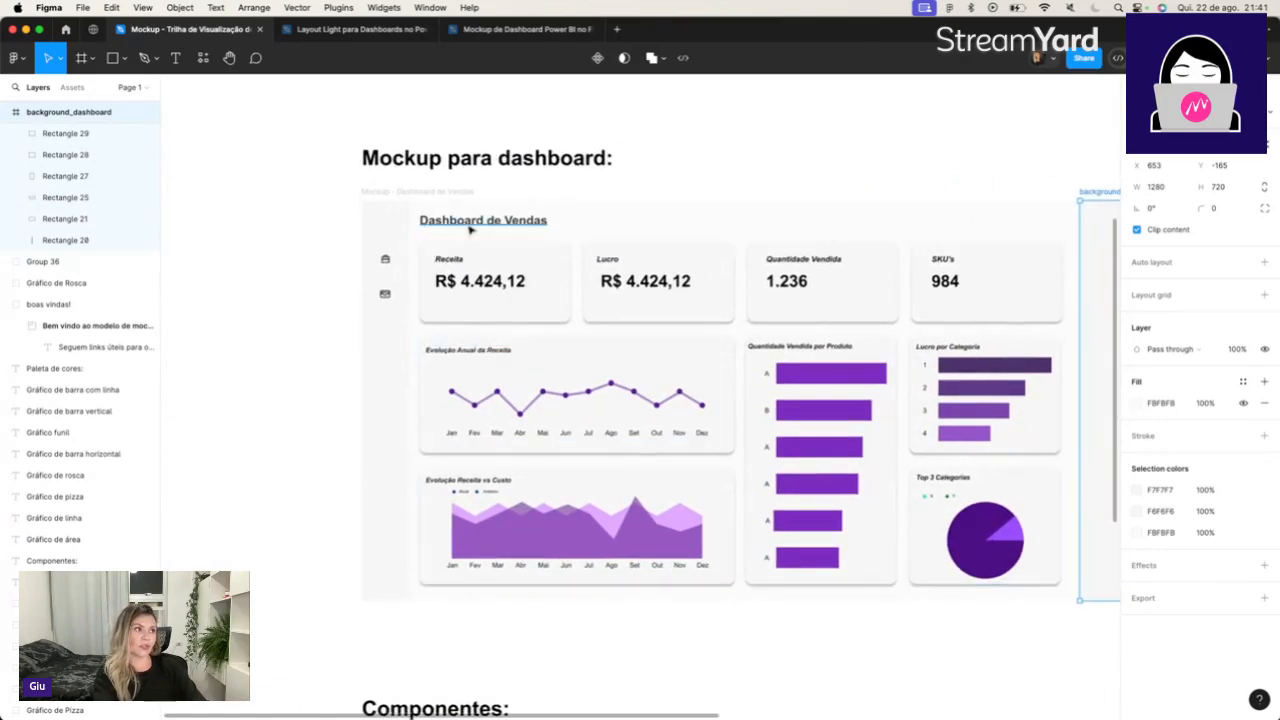
pyautogui.scroll(-1, 469, 229)
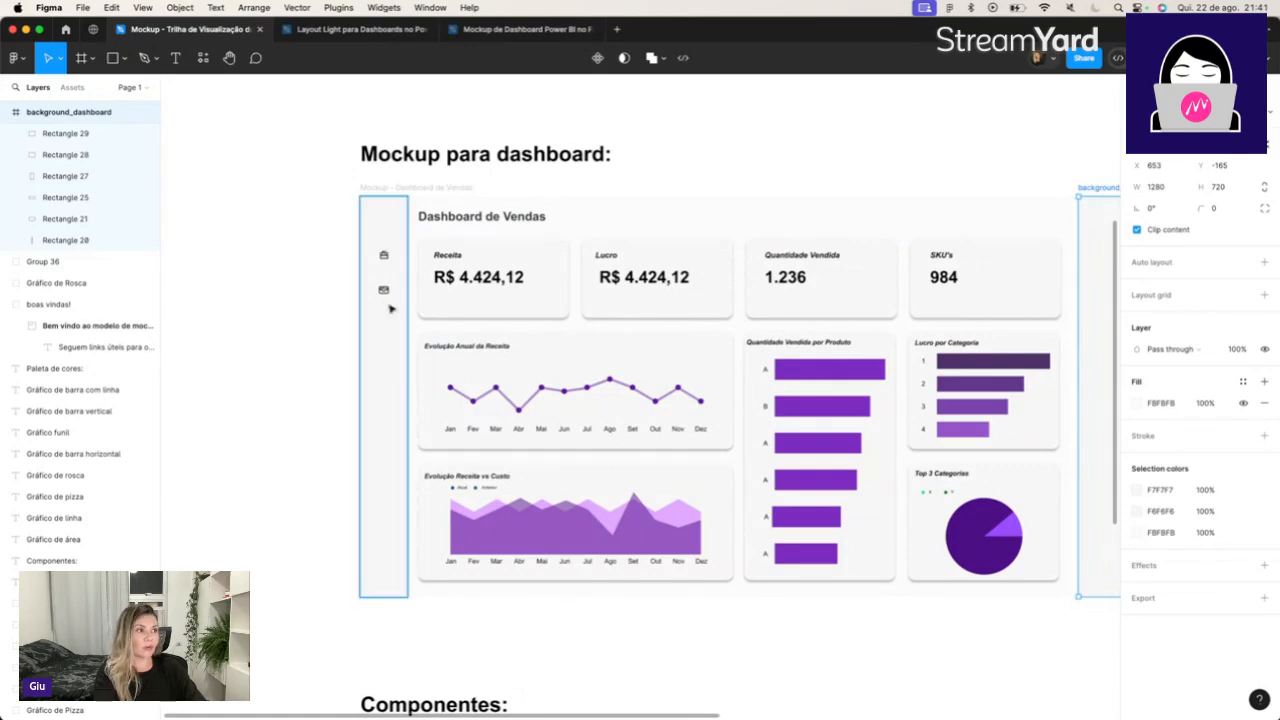
pyautogui.hscroll(2, 390, 309)
pyautogui.scroll(-1, 390, 309)
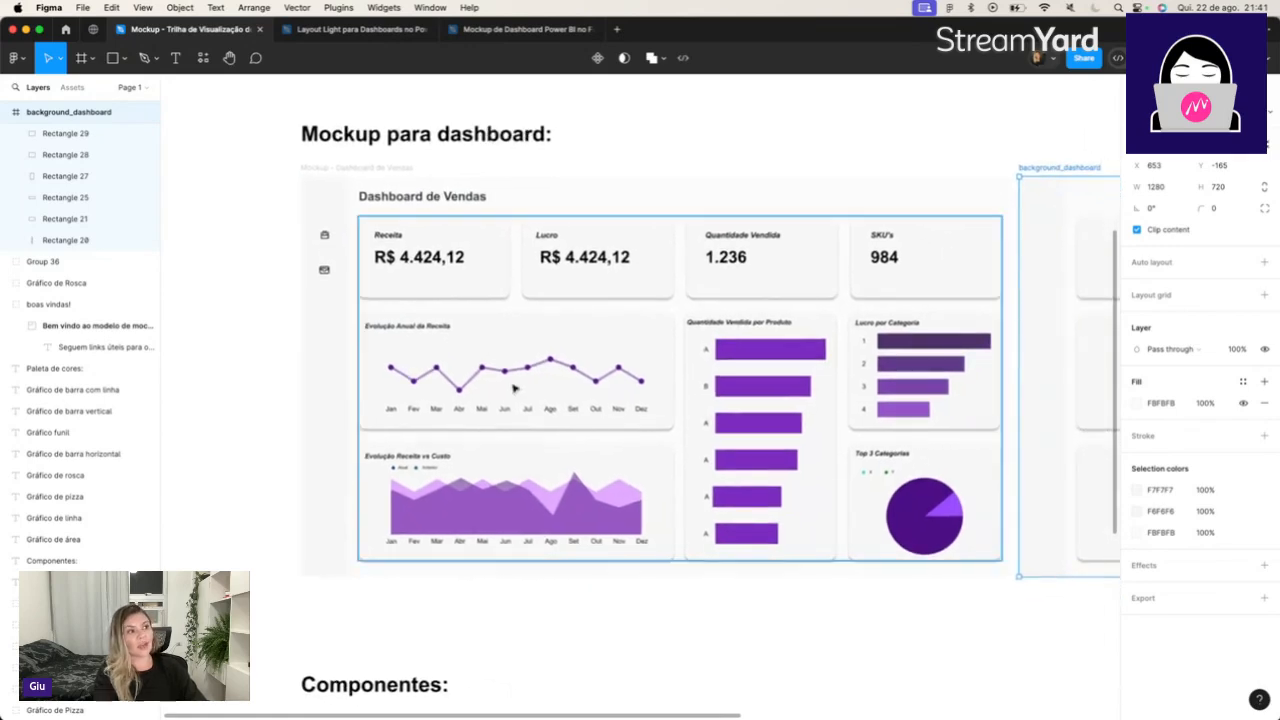
pyautogui.hscroll(5, 628, 388)
pyautogui.scroll(-1, 628, 388)
pyautogui.hscroll(1, 645, 388)
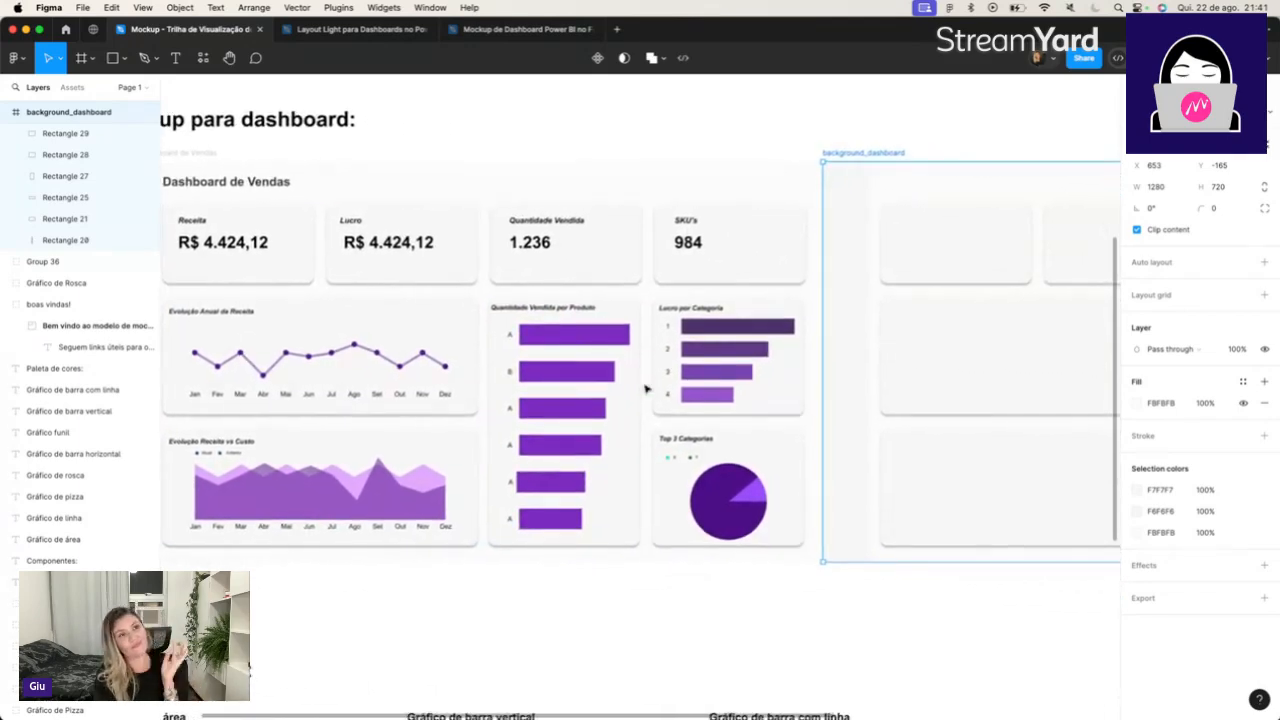
pyautogui.hscroll(3, 645, 388)
# Examine the chart components under Componentes, including how the individual month bars in Gráfico de barra vertical are grouped.
pyautogui.scroll(-1, 645, 388)
pyautogui.scroll(-5, 645, 388)
pyautogui.scroll(-2, 650, 390)
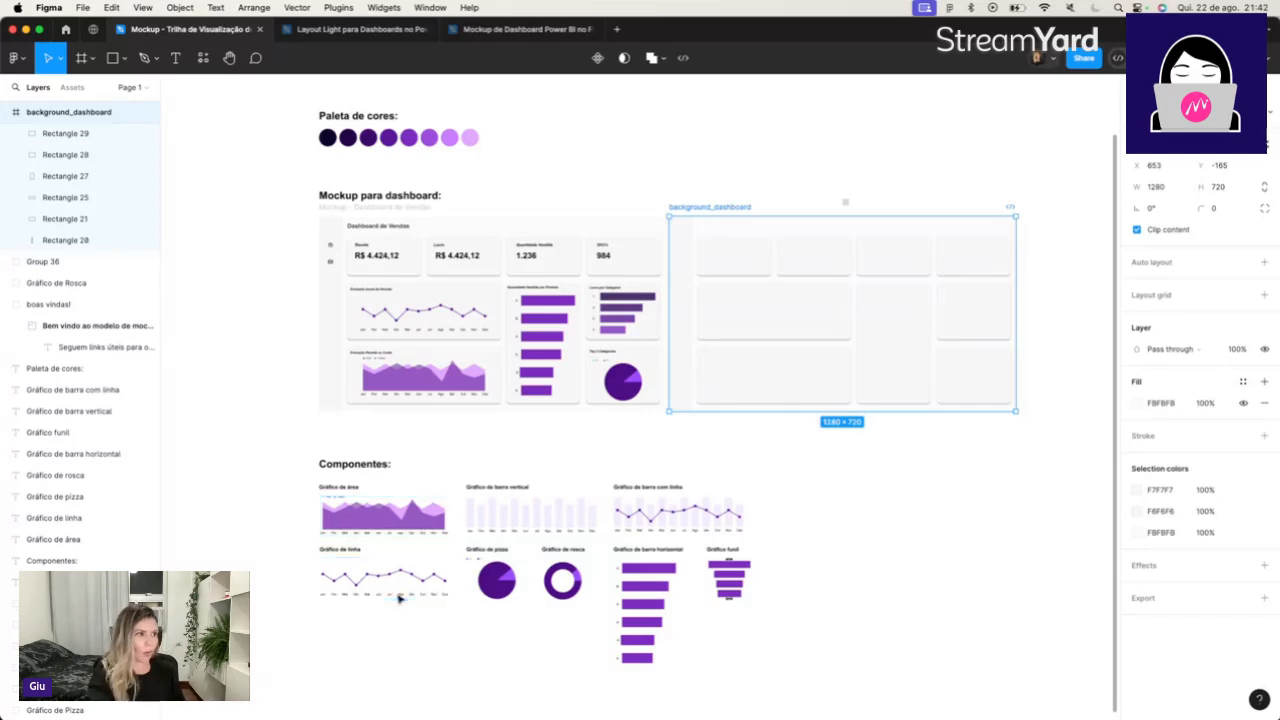
pyautogui.scroll(5, 400, 597)
pyautogui.hscroll(5, 400, 597)
pyautogui.scroll(3, 400, 597)
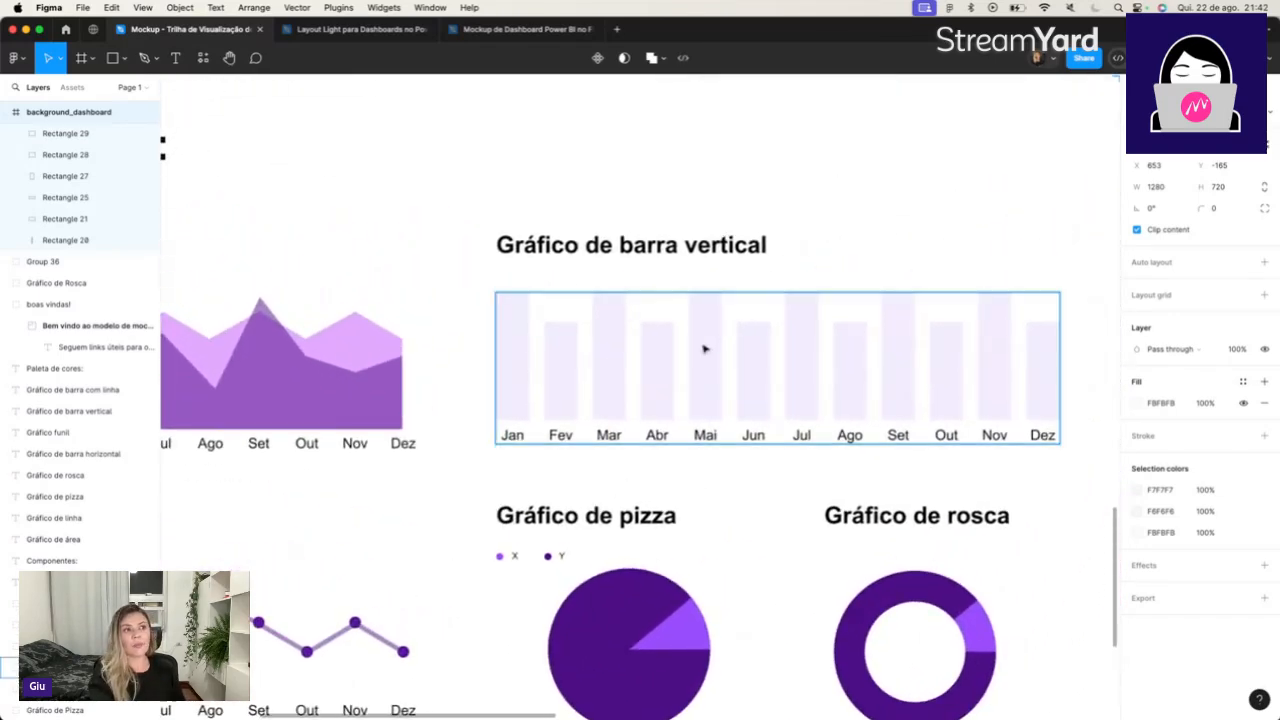
pyautogui.click(691, 380)
pyautogui.doubleClick(689, 376)
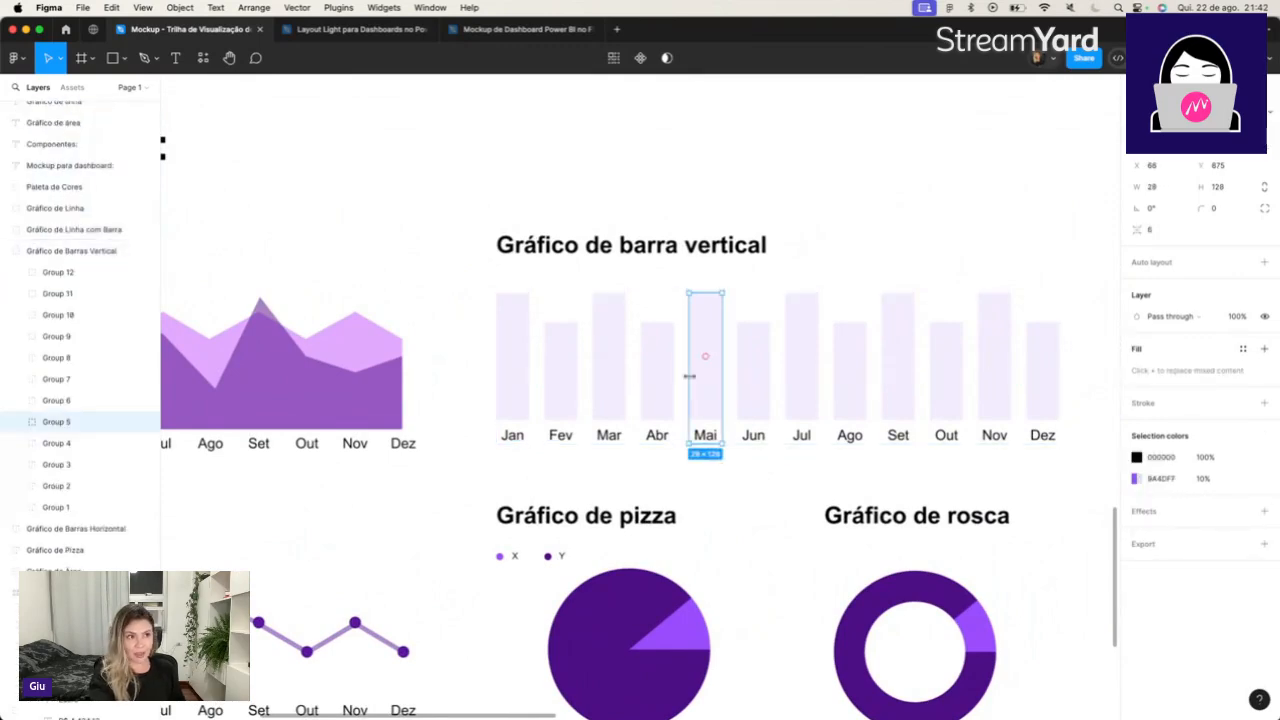
pyautogui.doubleClick(752, 381)
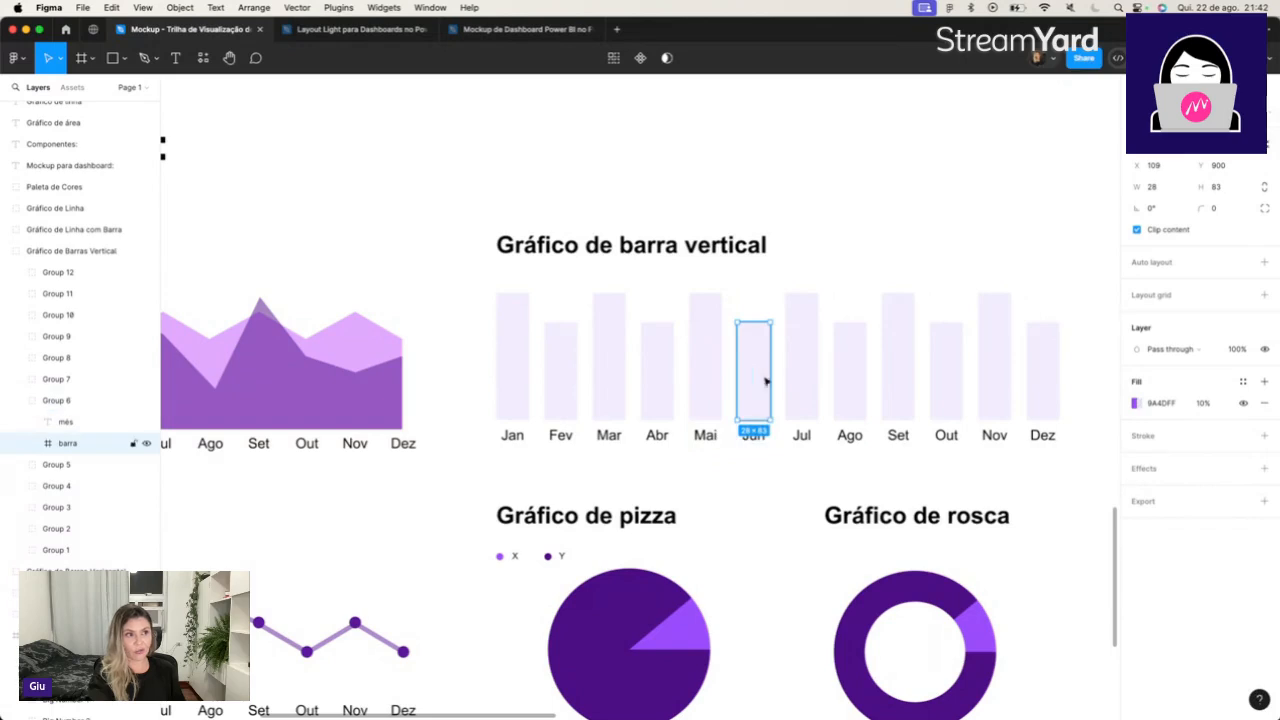
pyautogui.doubleClick(803, 357)
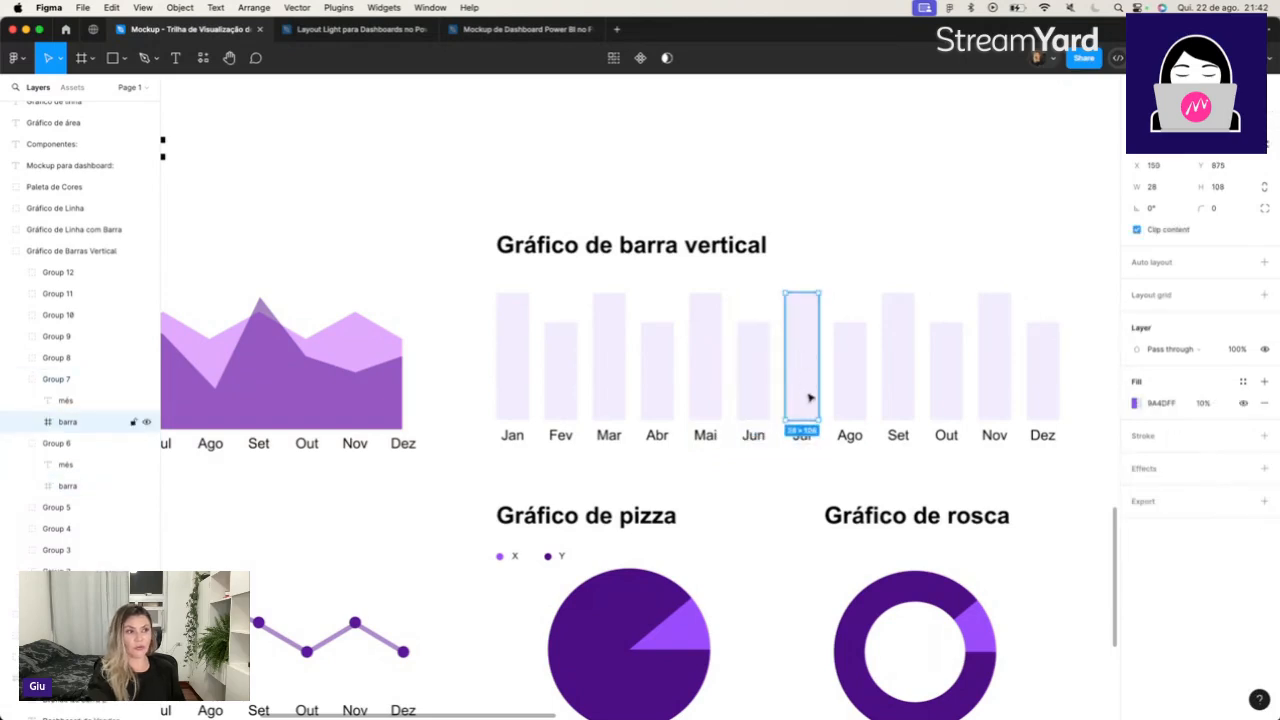
pyautogui.doubleClick(857, 374)
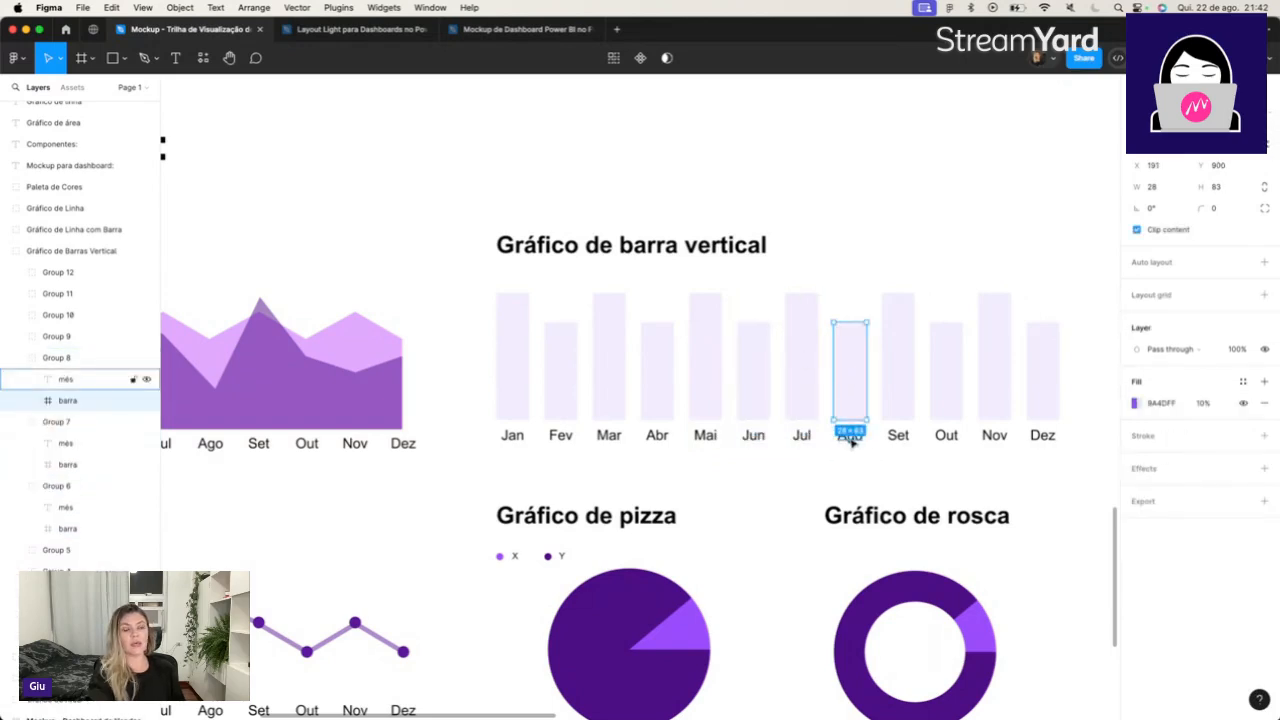
pyautogui.scroll(-3, 851, 443)
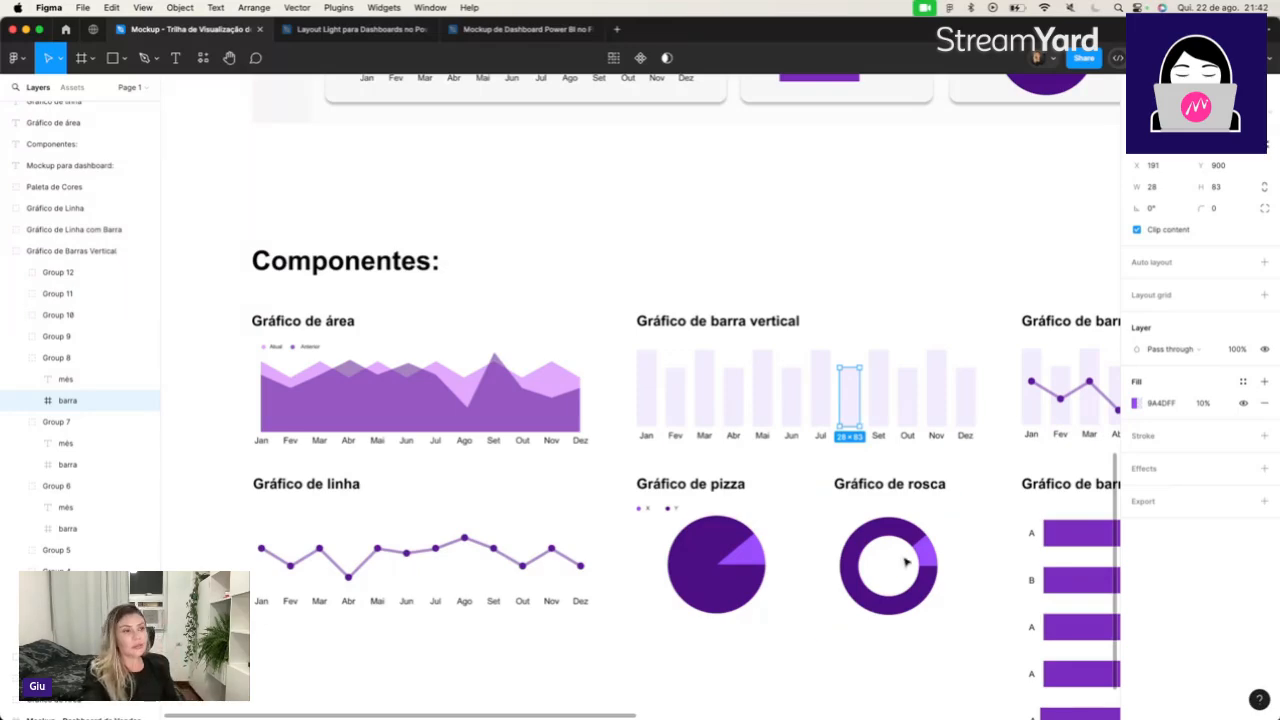
pyautogui.hscroll(5, 905, 563)
pyautogui.scroll(2, 905, 563)
pyautogui.scroll(-5, 902, 563)
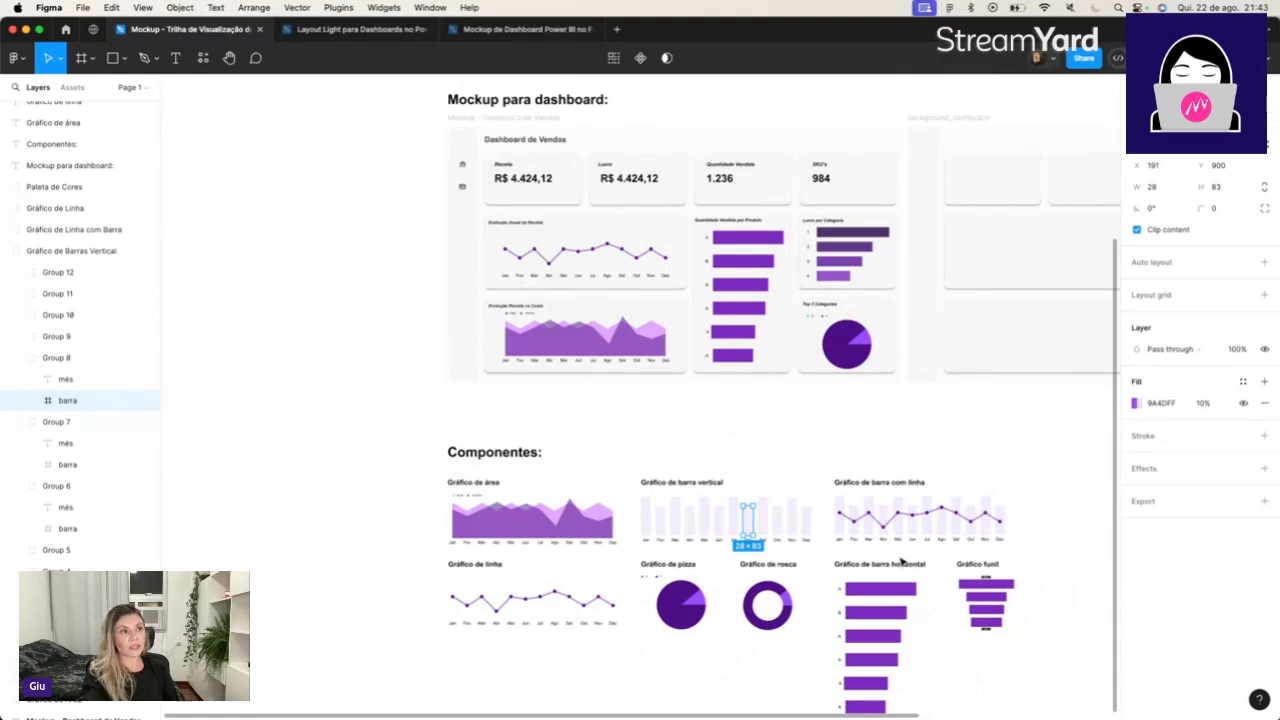
# Add the title text "Dashboard de Vendas" near the upper edge of the background_dashboard frame.
pyautogui.scroll(3, 902, 563)
pyautogui.hscroll(2, 902, 563)
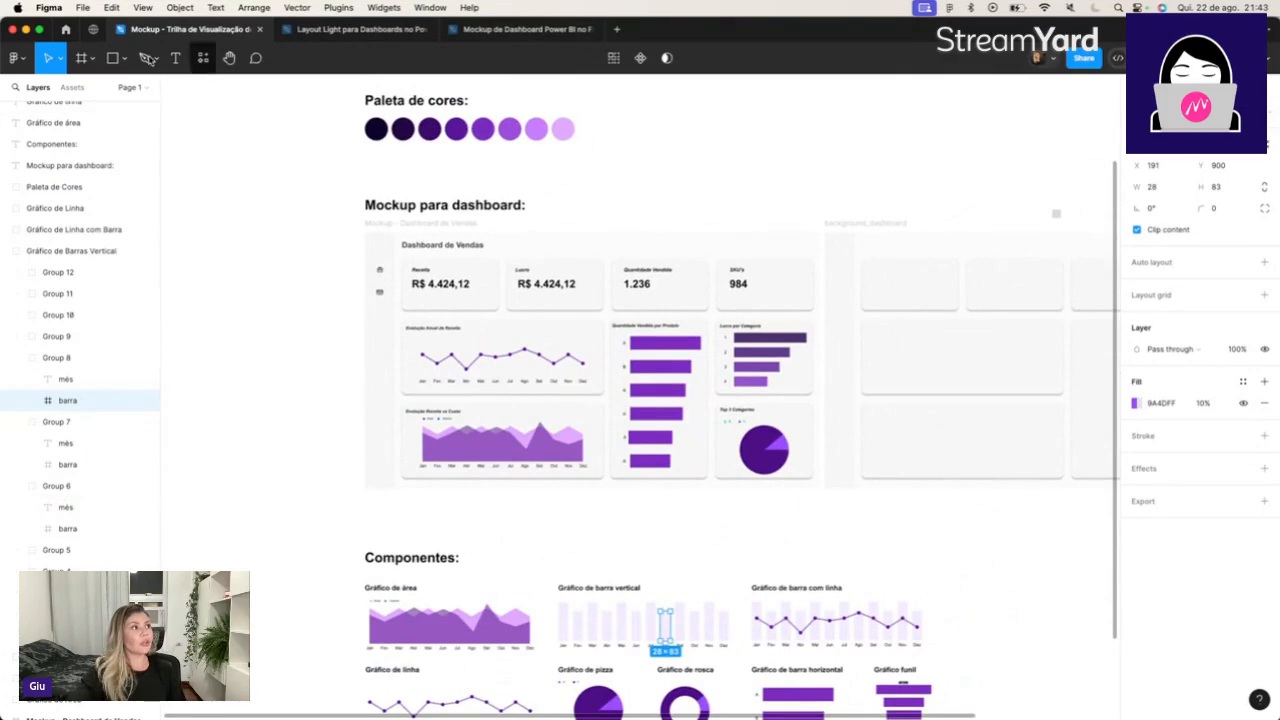
pyautogui.click(176, 59)
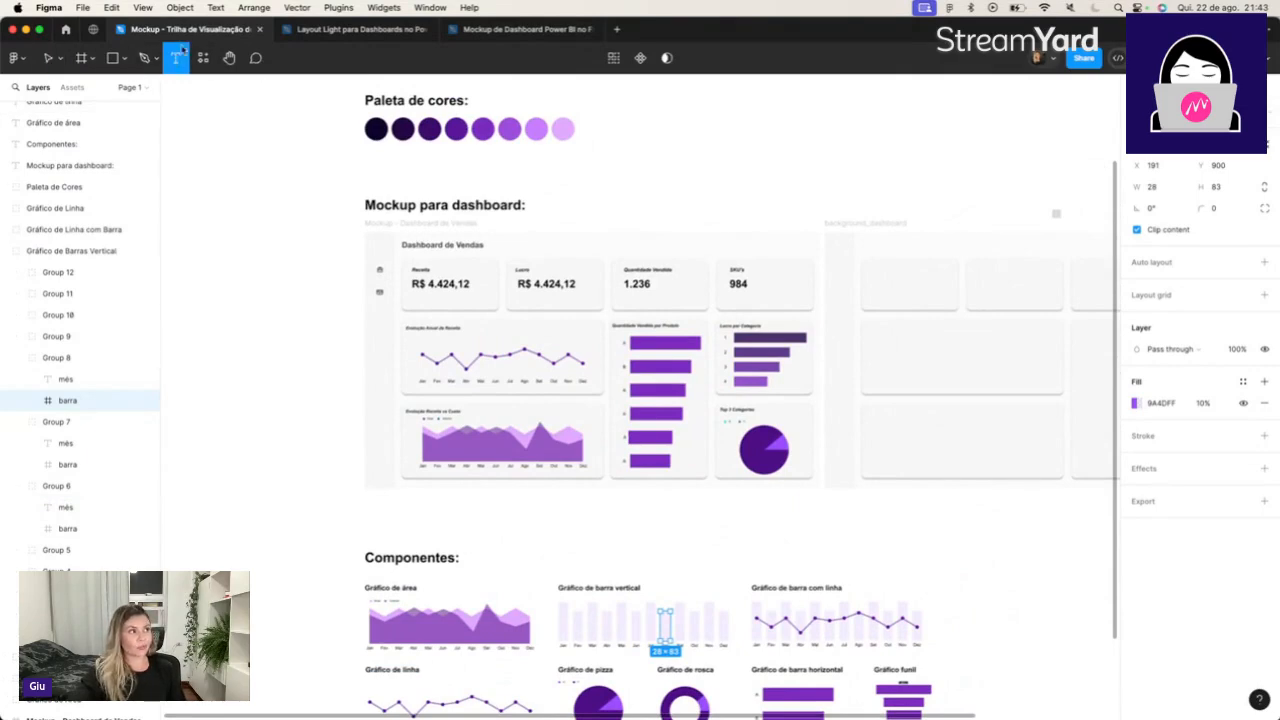
pyautogui.click(865, 244)
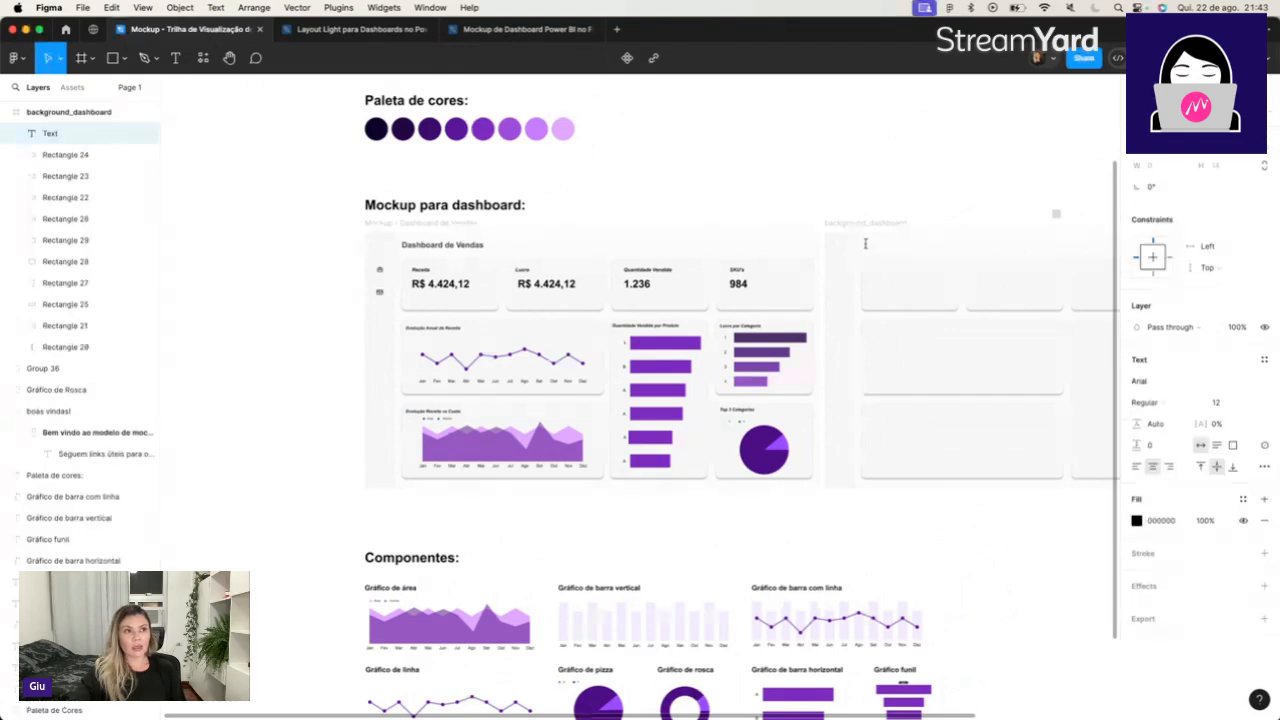
pyautogui.write('Dashboard')
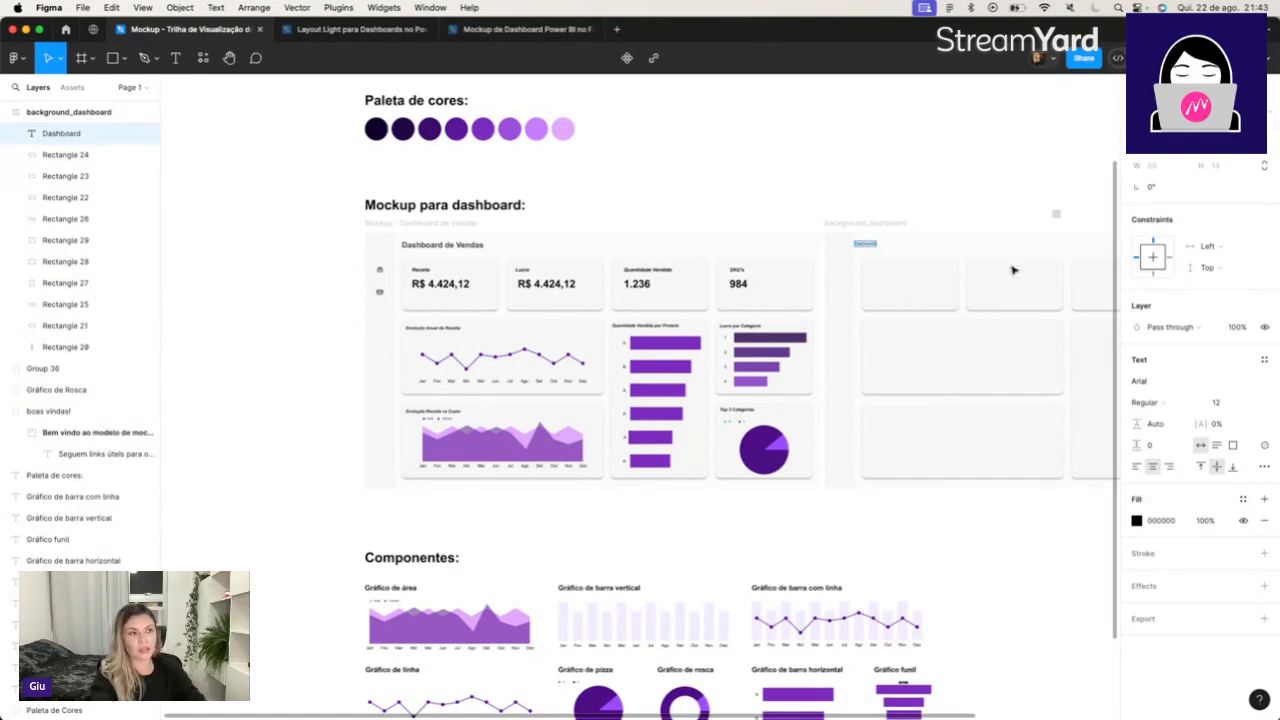
pyautogui.scroll(10, 909, 317)
pyautogui.write('ashboard')
pyautogui.scroll(-3, 909, 317)
pyautogui.write('de Vendas')
# Left-align the Dashboard de Vendas title and place it above the first top card, flush with the card's left edge.
pyautogui.tripleClick(686, 222)
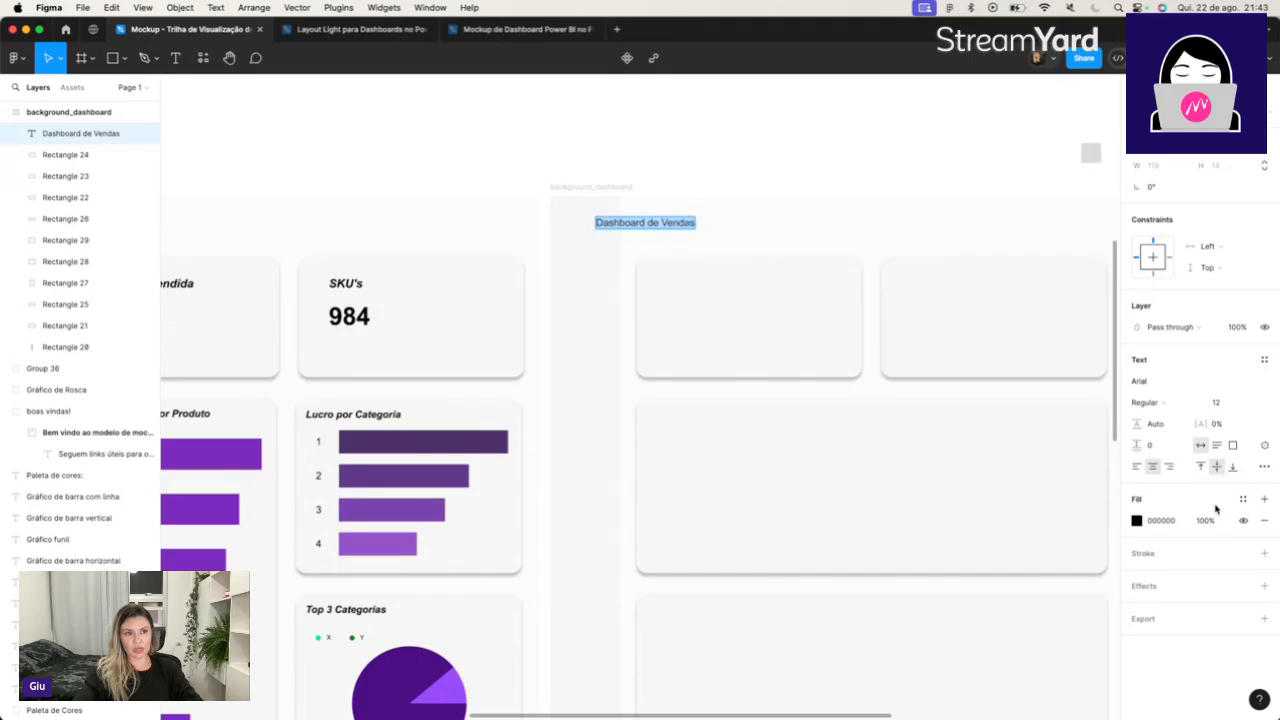
pyautogui.click(1137, 468)
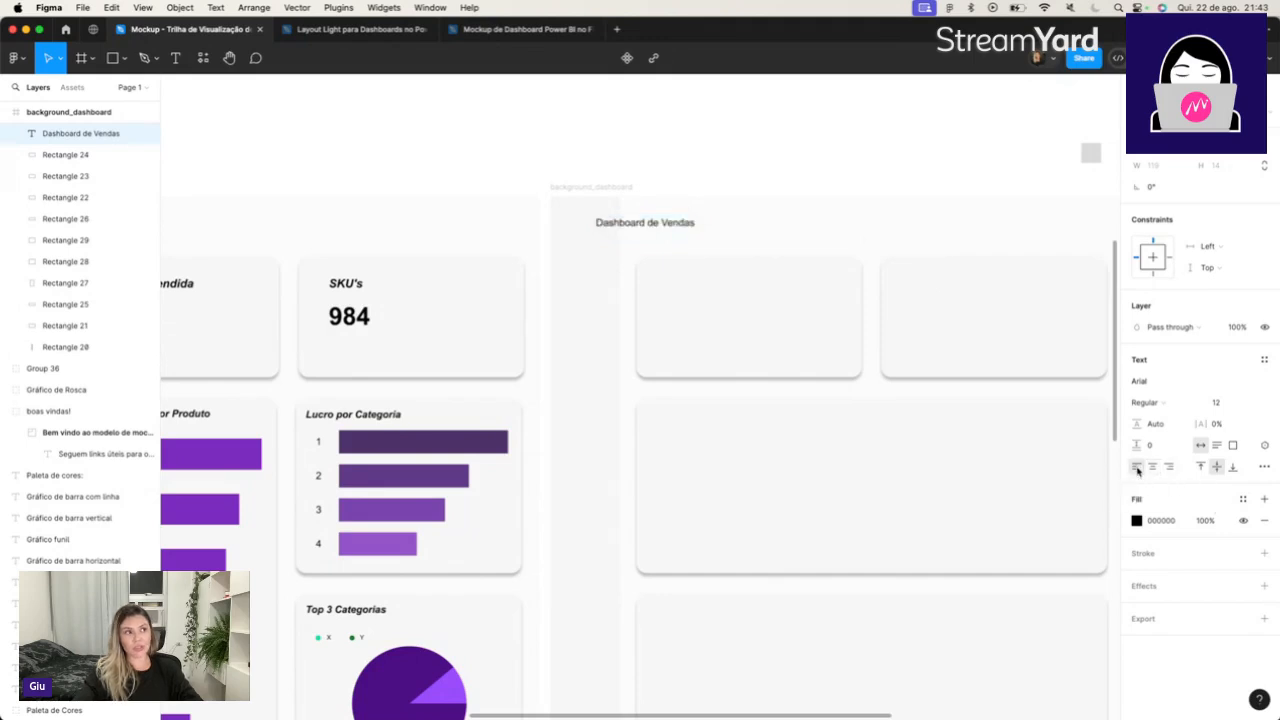
pyautogui.doubleClick(703, 231)
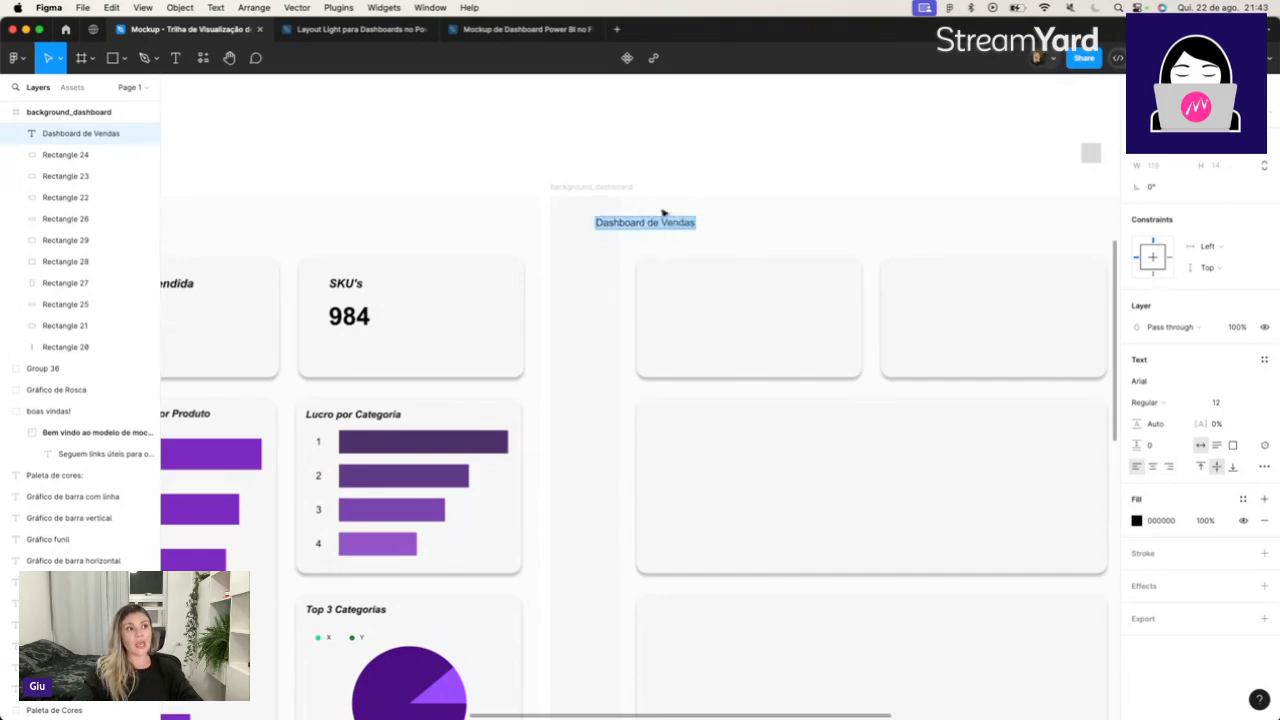
pyautogui.press('Escape')
pyautogui.moveTo(654, 221); pyautogui.dragTo(697, 230)
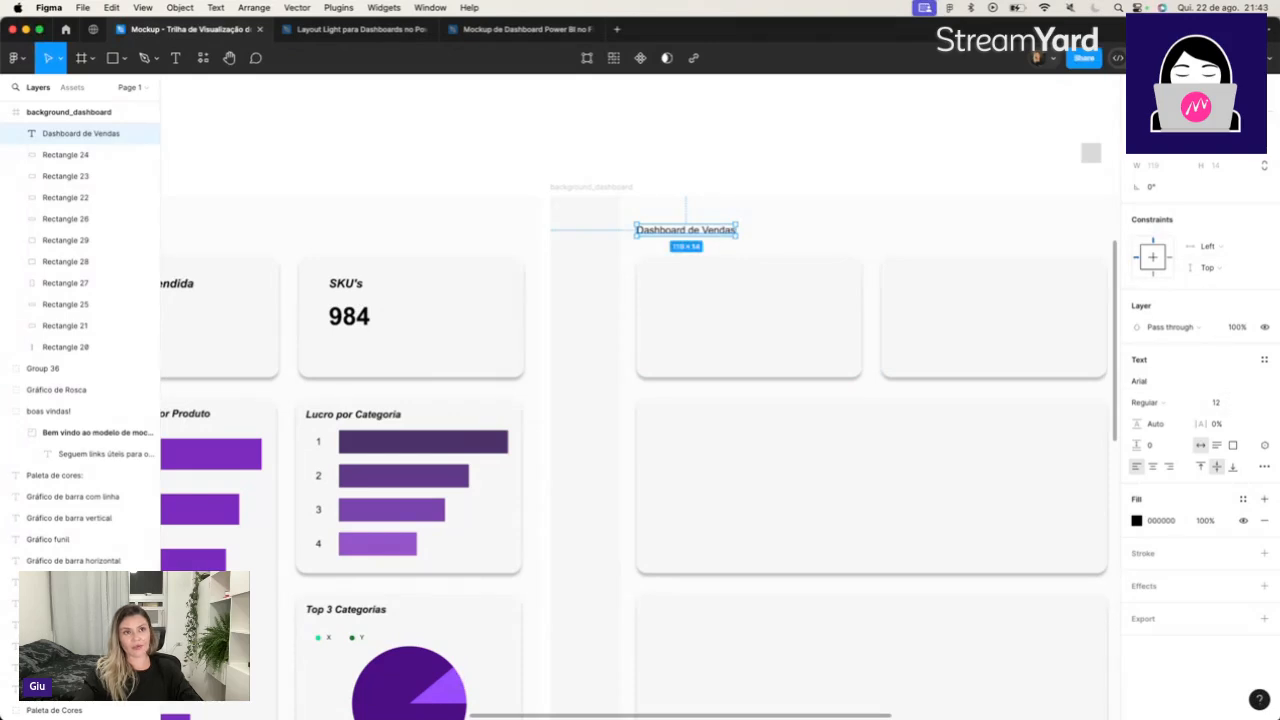
# Try a font size of 26 for the Dashboard de Vendas title.
pyautogui.click(1250, 403)
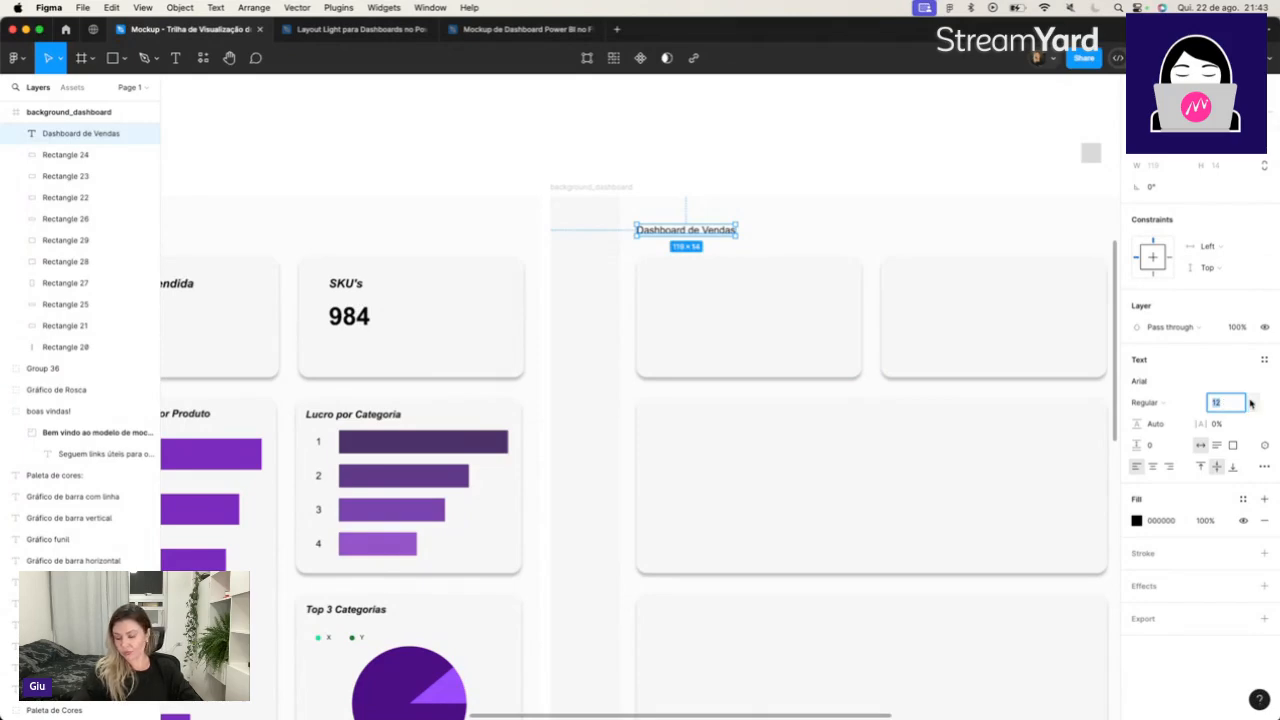
pyautogui.write('26')
pyautogui.press('Tab')
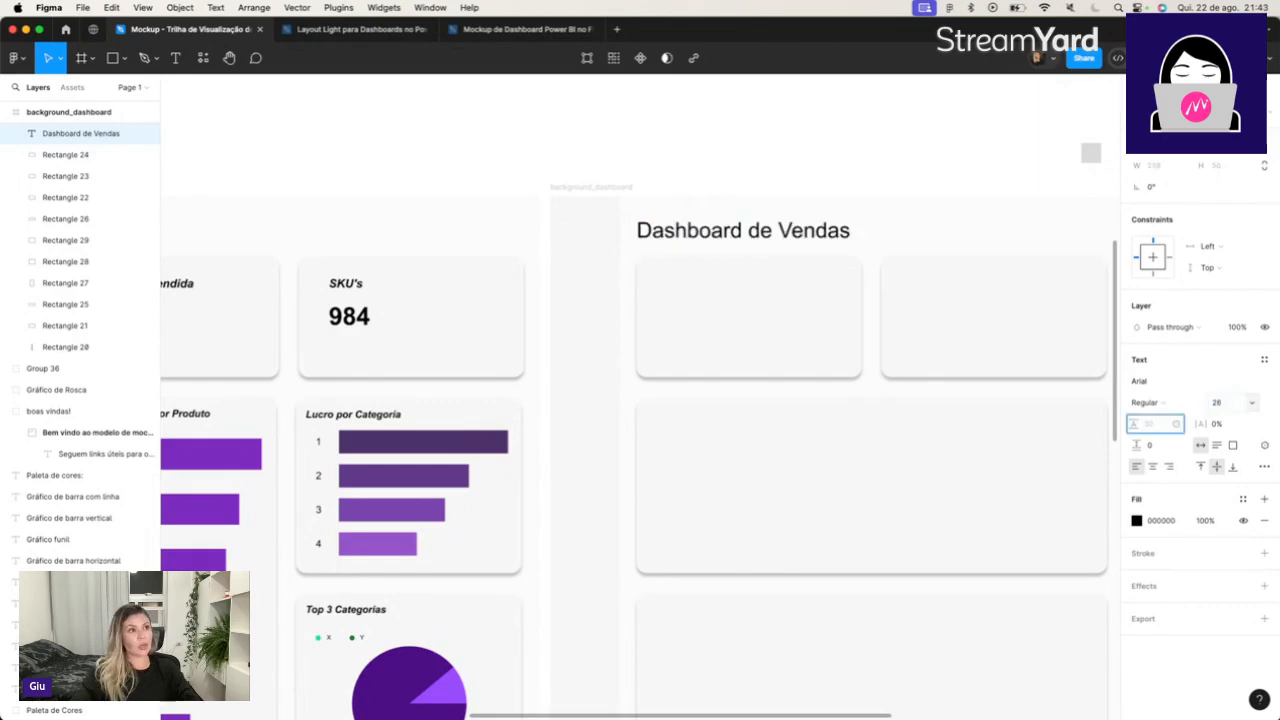
pyautogui.click(1250, 402)
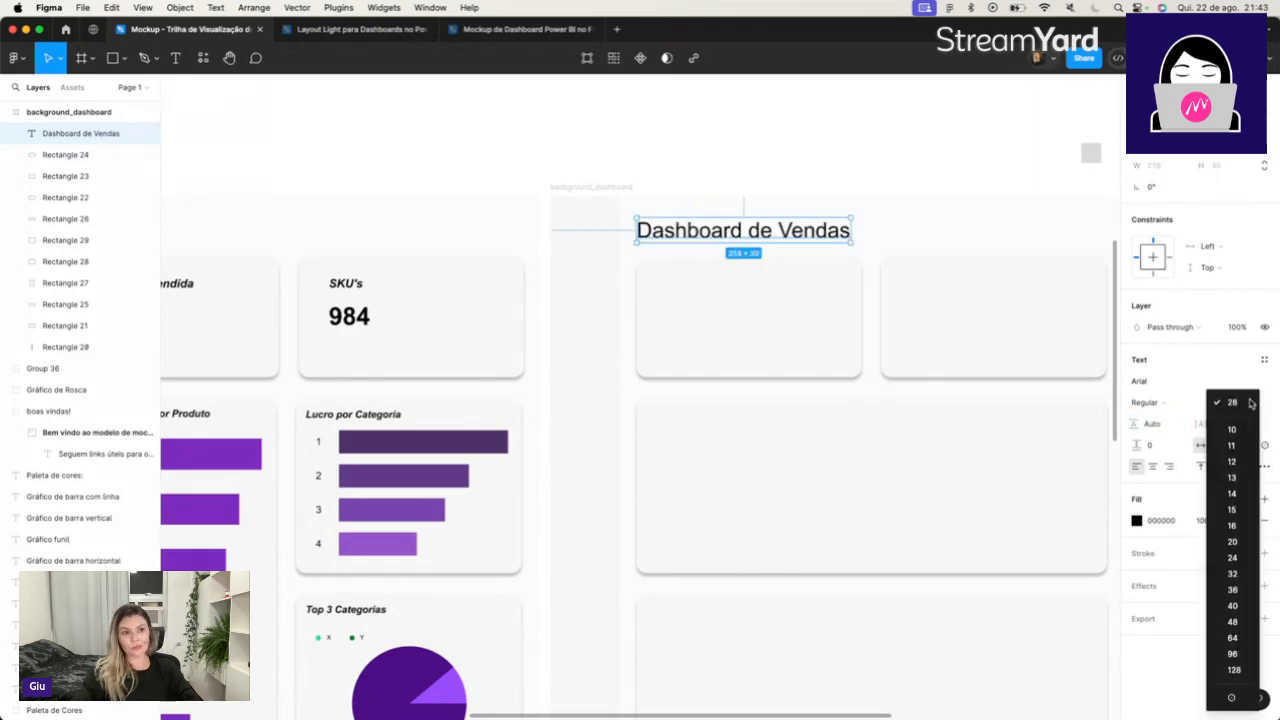
pyautogui.click(1243, 382)
# Format the Dashboard de Vendas title in Arial Bold at font size 20.
pyautogui.click(1224, 404)
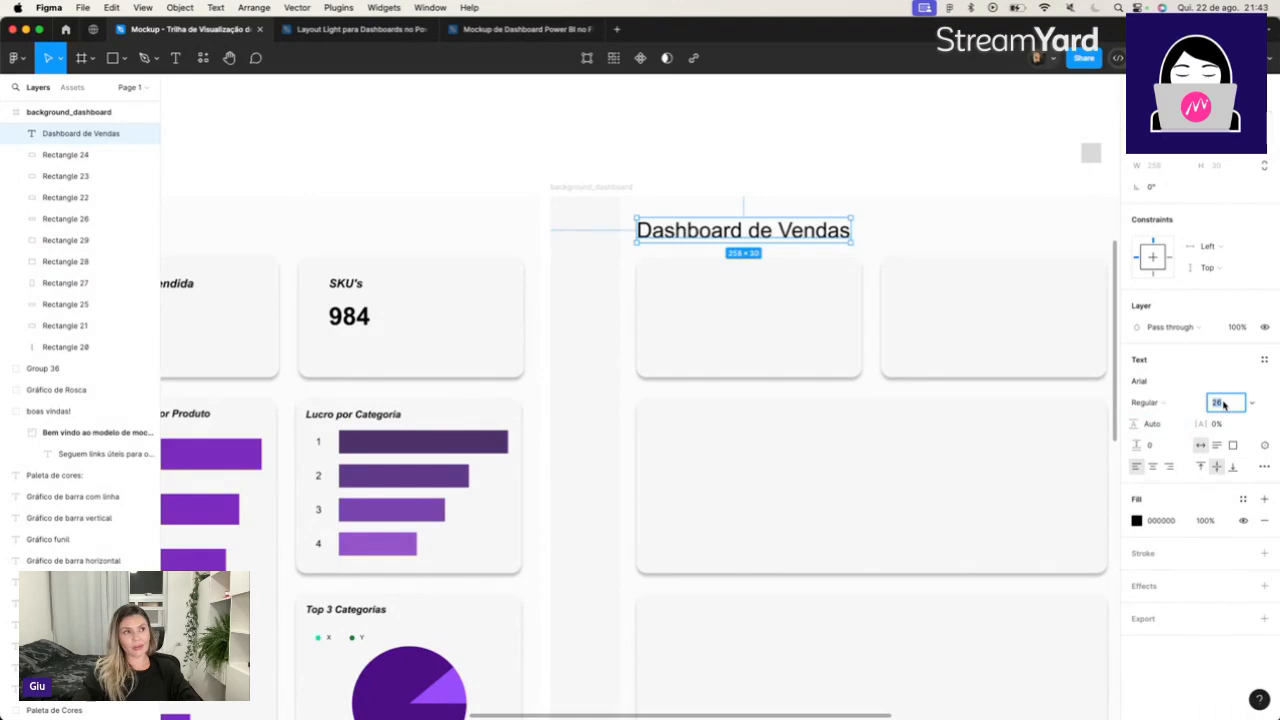
pyautogui.write('20')
pyautogui.press('Tab')
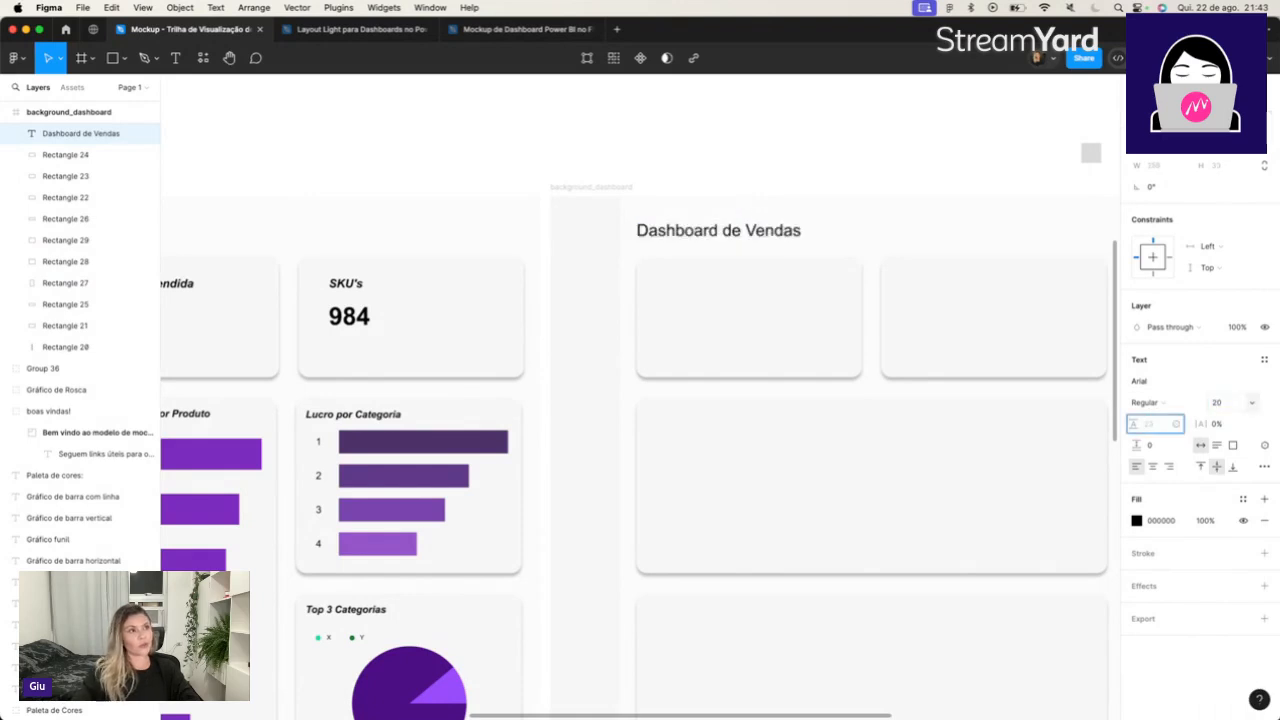
pyautogui.click(1157, 402)
pyautogui.click(1183, 375)
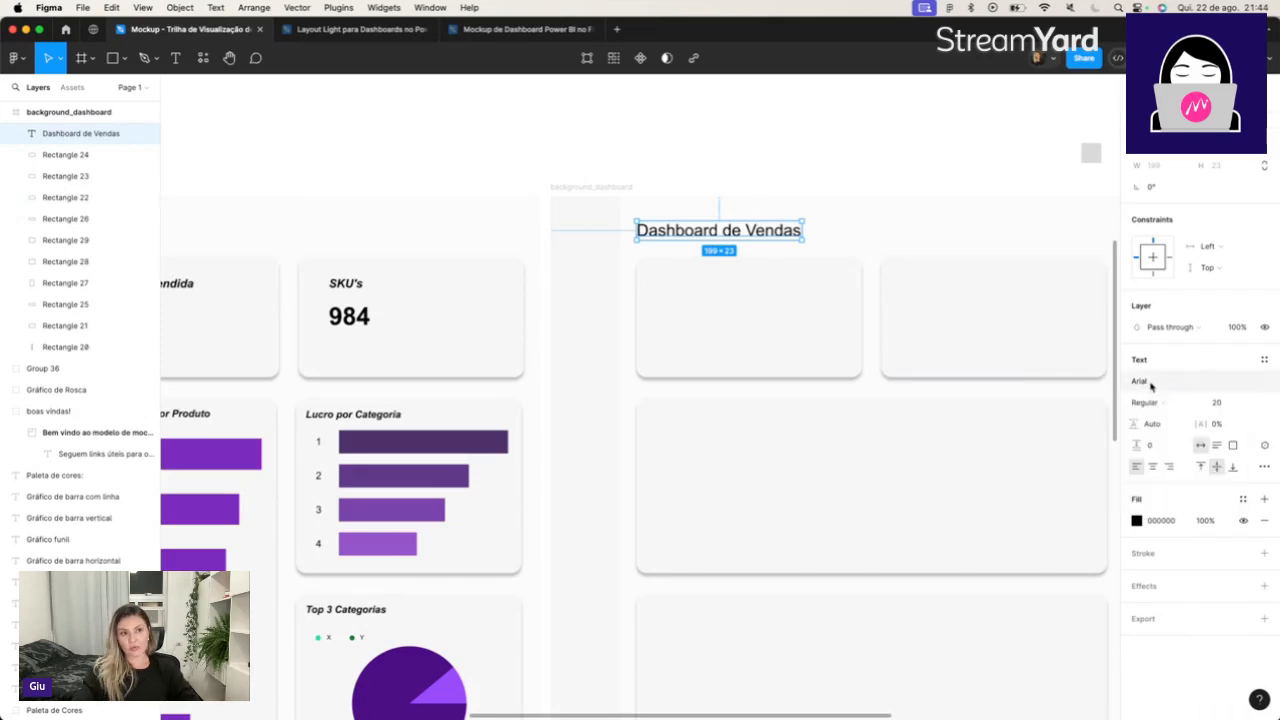
pyautogui.click(1151, 384)
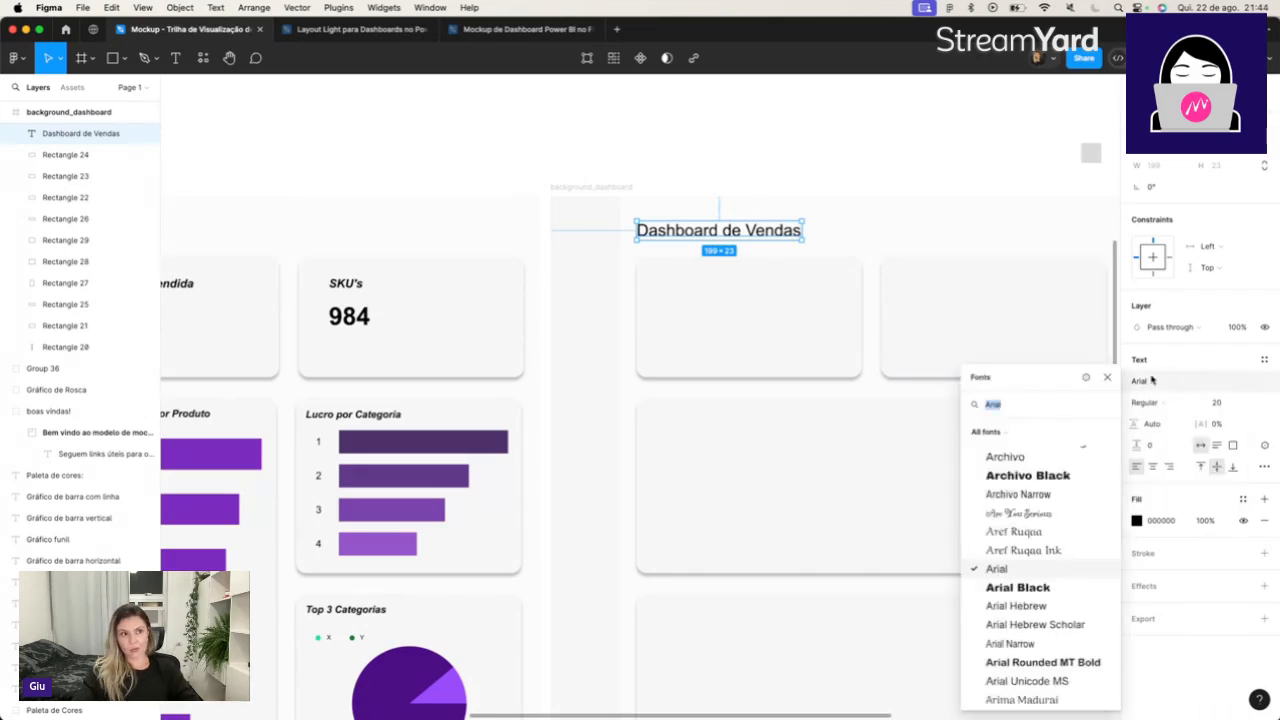
pyautogui.click(1001, 570)
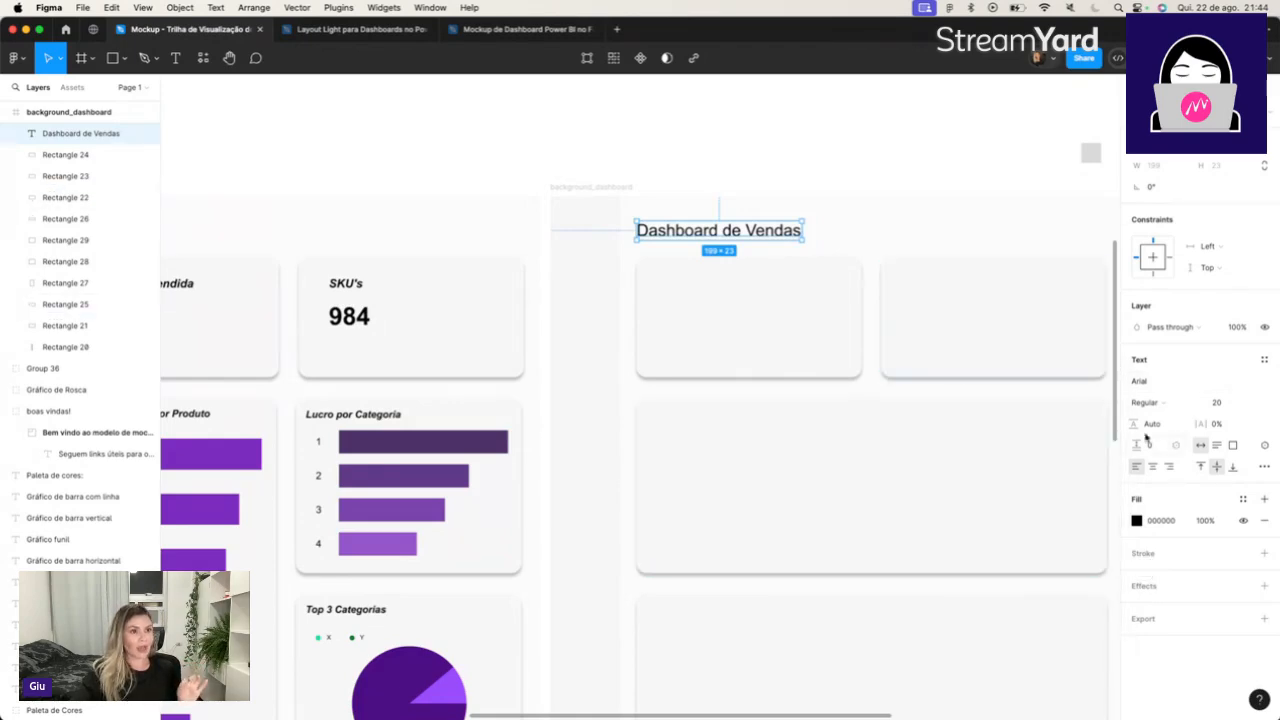
pyautogui.click(1158, 403)
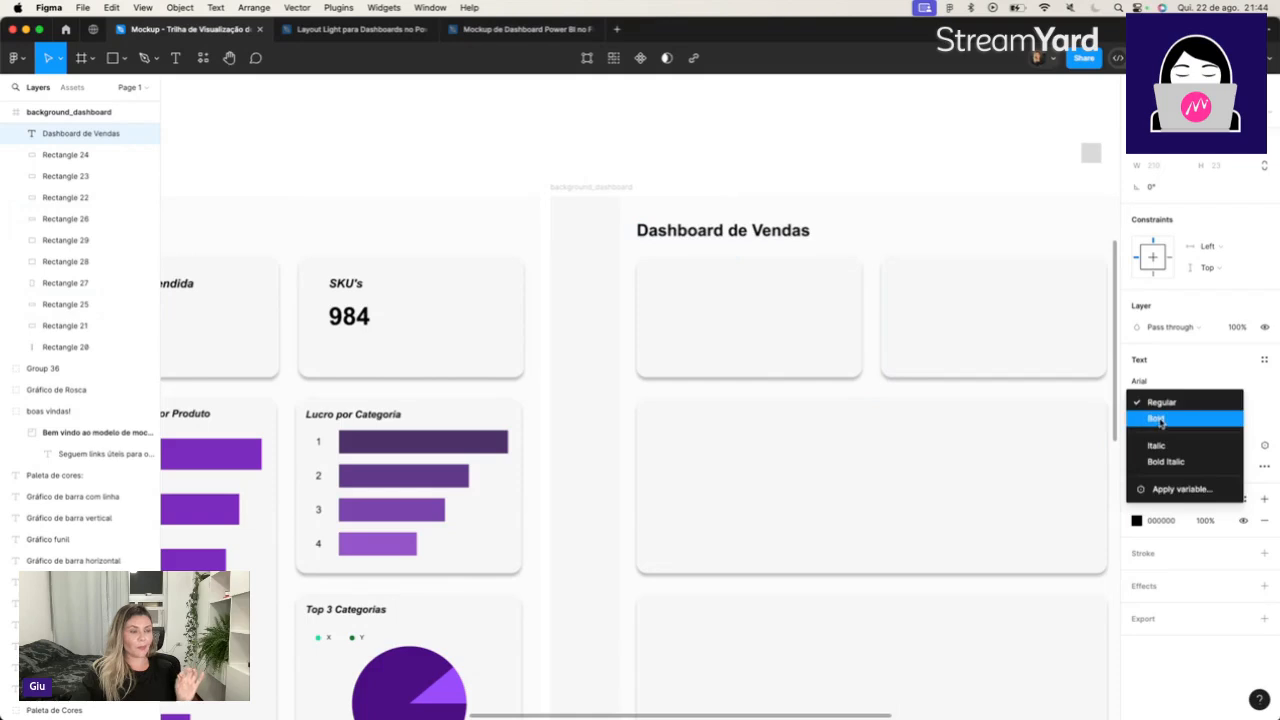
pyautogui.click(1157, 419)
# Move the Dashboard de Vendas title slightly up from the first top card, keeping it aligned with the card's left edge.
pyautogui.click(733, 214)
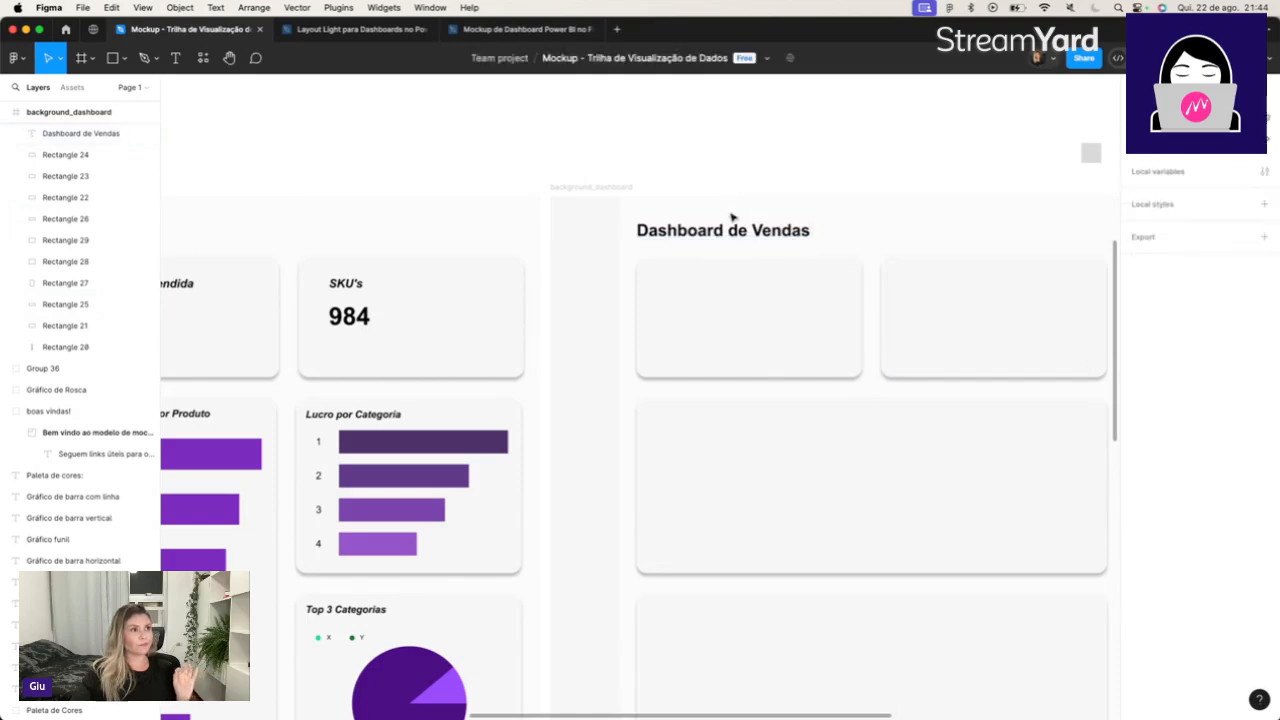
pyautogui.click(731, 229)
pyautogui.moveTo(731, 229); pyautogui.dragTo(730, 228)
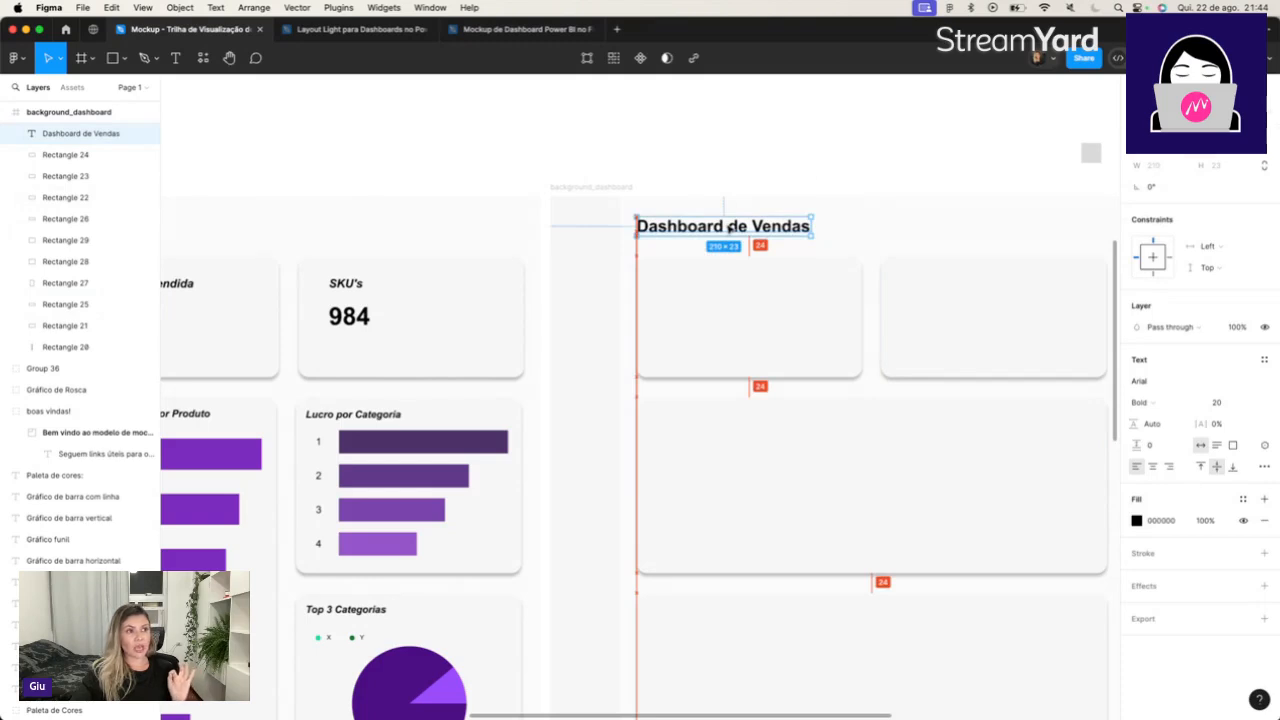
pyautogui.click(771, 137)
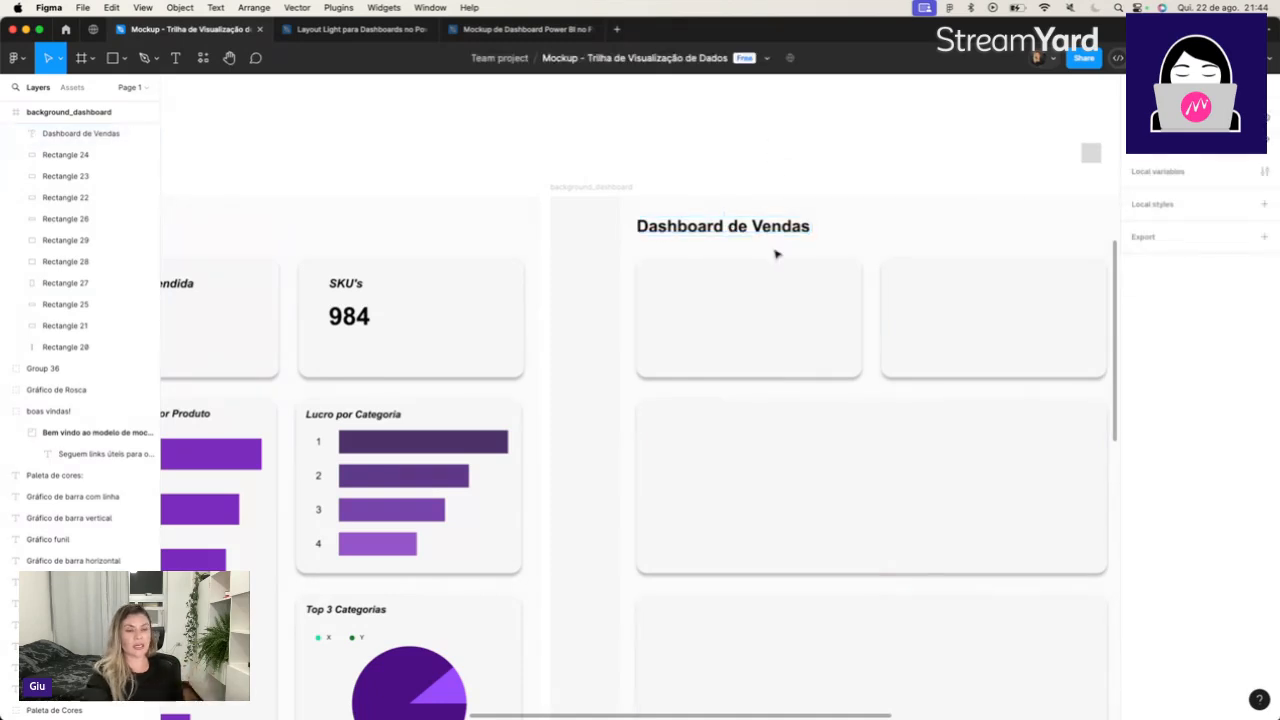
pyautogui.scroll(-3, 776, 254)
pyautogui.hscroll(-3, 776, 254)
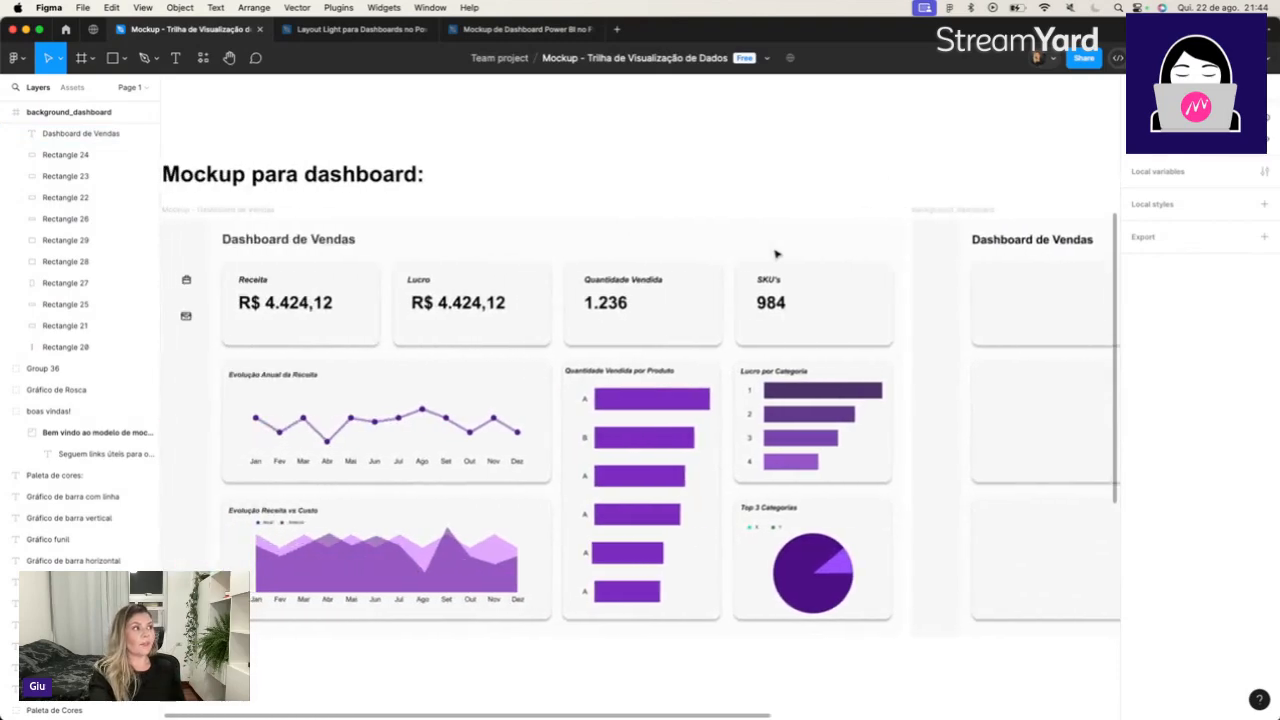
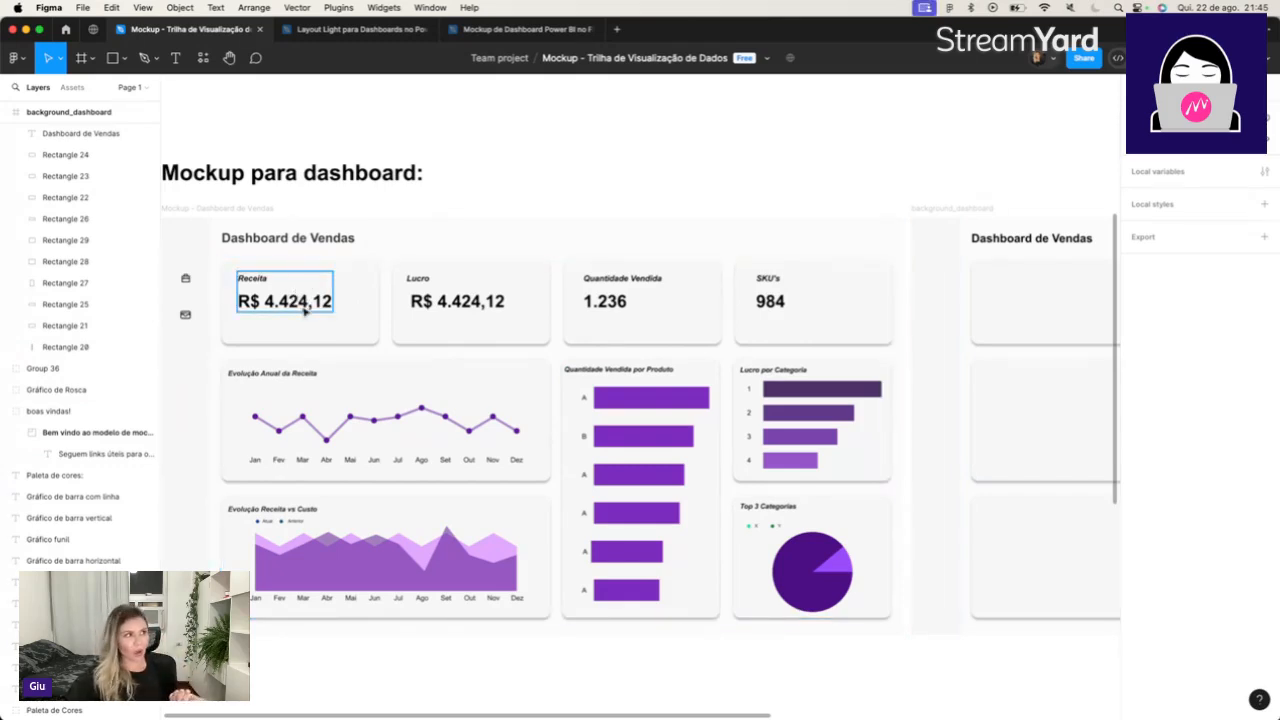
# Copy the Receita big number from the sample dashboard into the first top card of background_dashboard, vertically centred in the card.
pyautogui.click(304, 312)
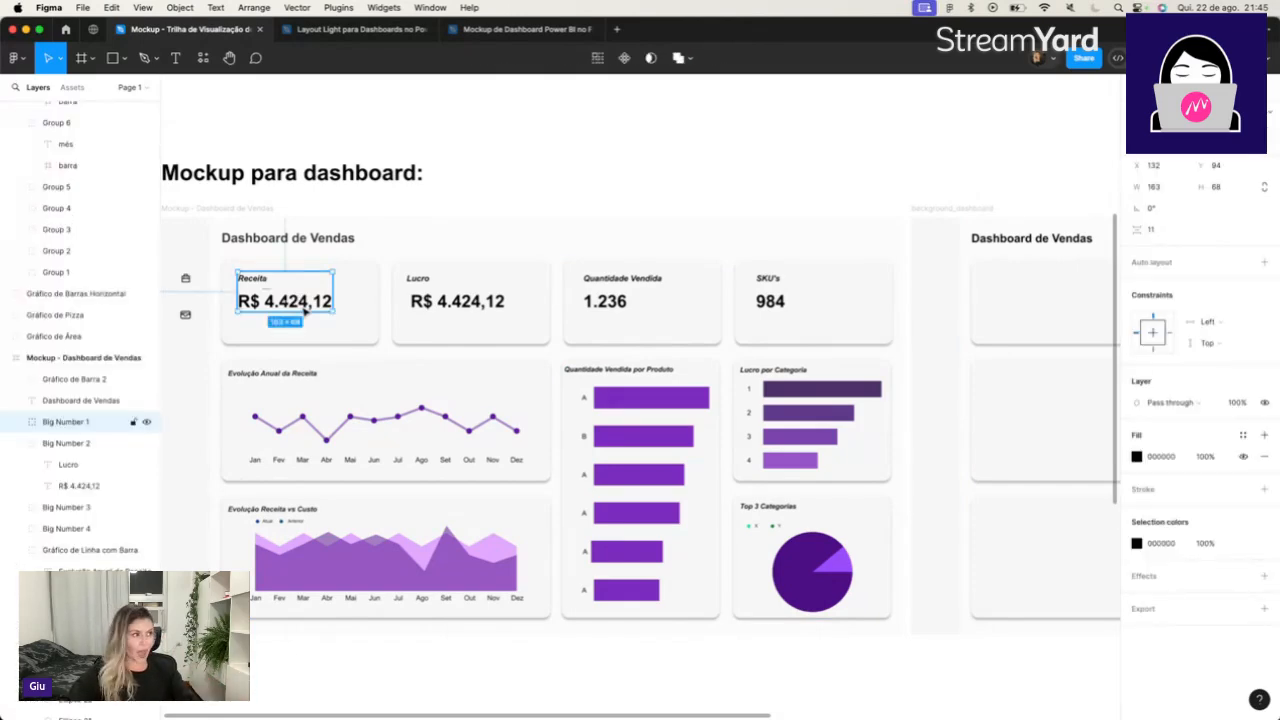
pyautogui.moveTo(304, 312); pyautogui.dragTo(1055, 314)
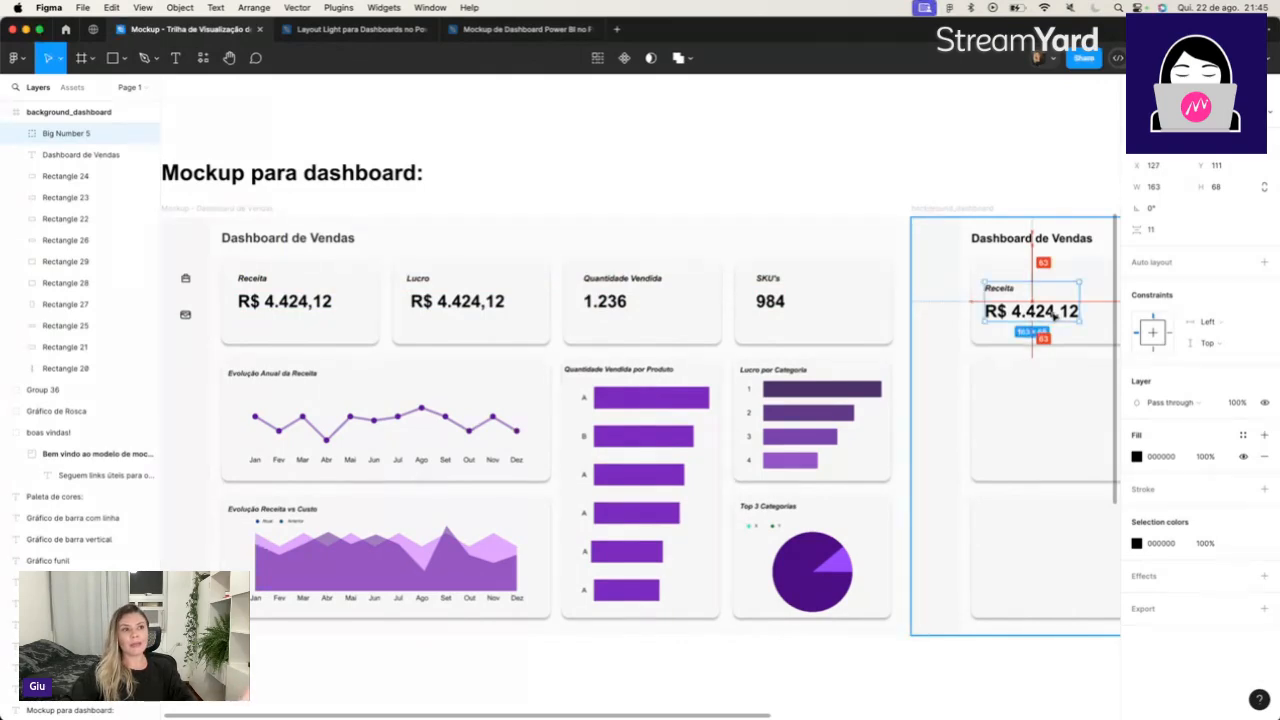
pyautogui.moveTo(1054, 315); pyautogui.dragTo(1053, 315)
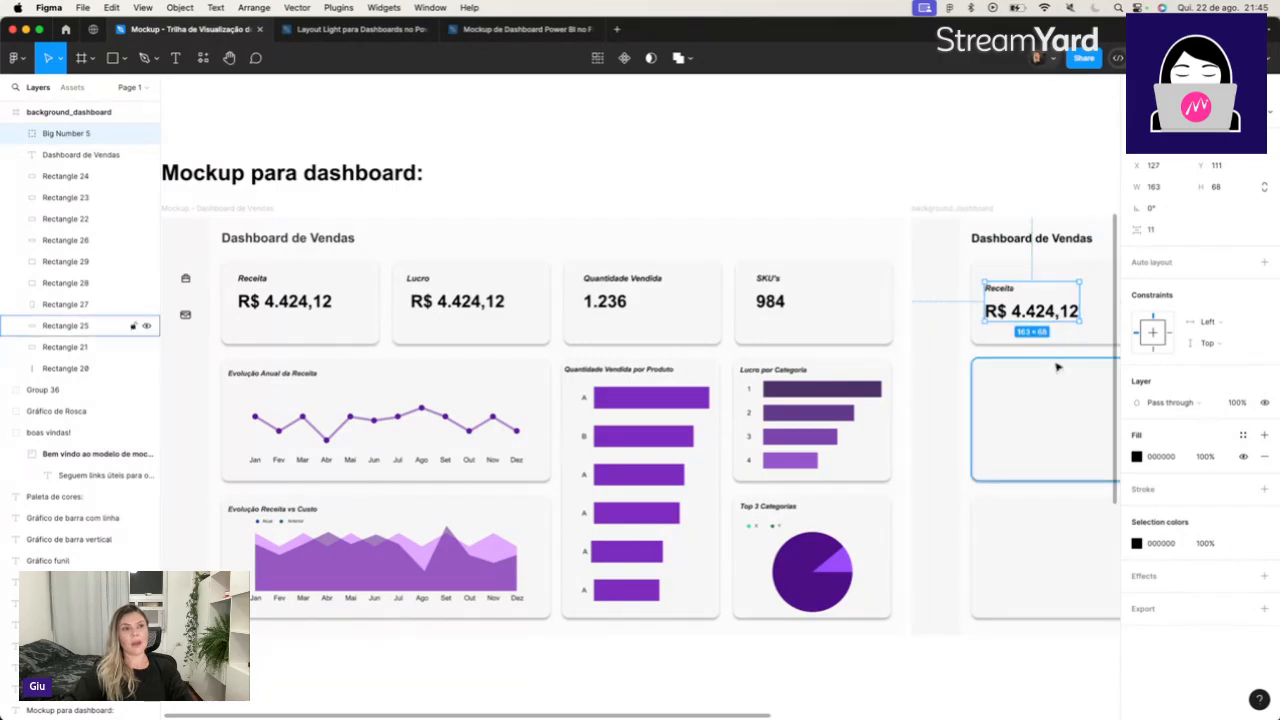
pyautogui.click(1040, 174)
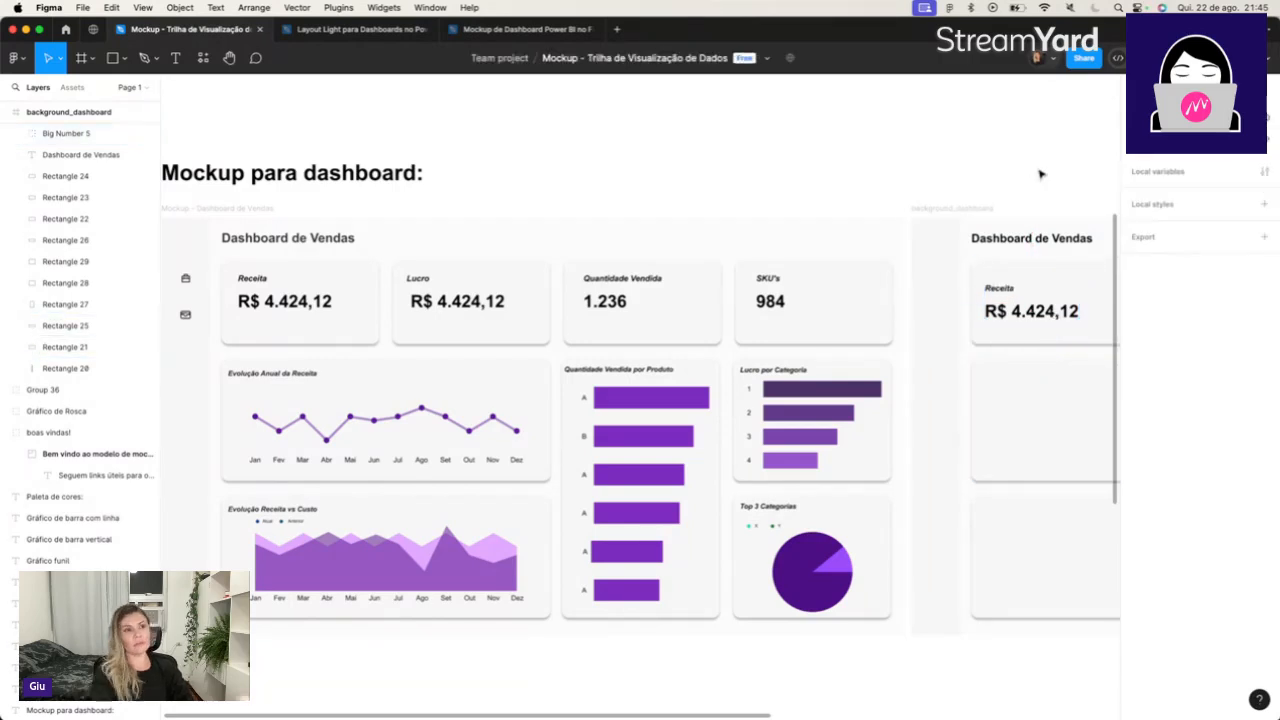
# Copy the Evolução Anual da Receita line chart from the sample dashboard into the wide middle card of background_dashboard.
pyautogui.hscroll(5, 1040, 174)
pyautogui.scroll(-2, 1040, 174)
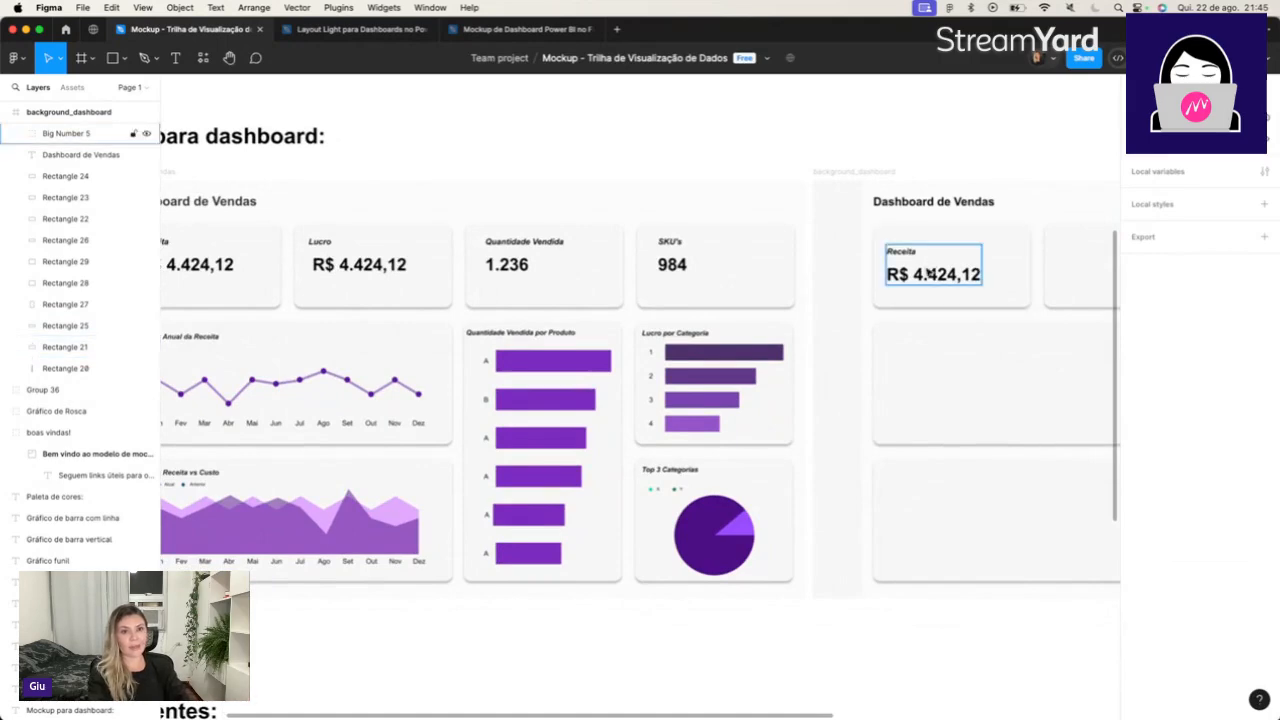
pyautogui.hscroll(-4, 930, 273)
pyautogui.hscroll(1, 927, 272)
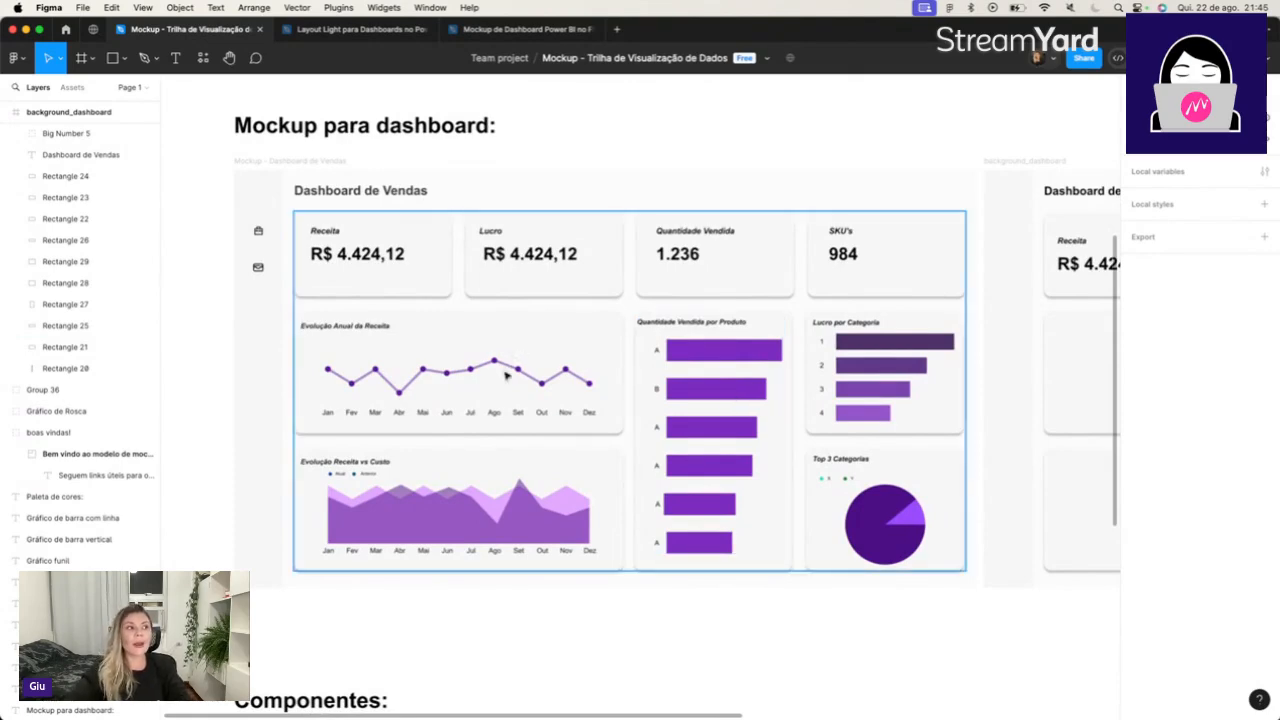
pyautogui.click(445, 365)
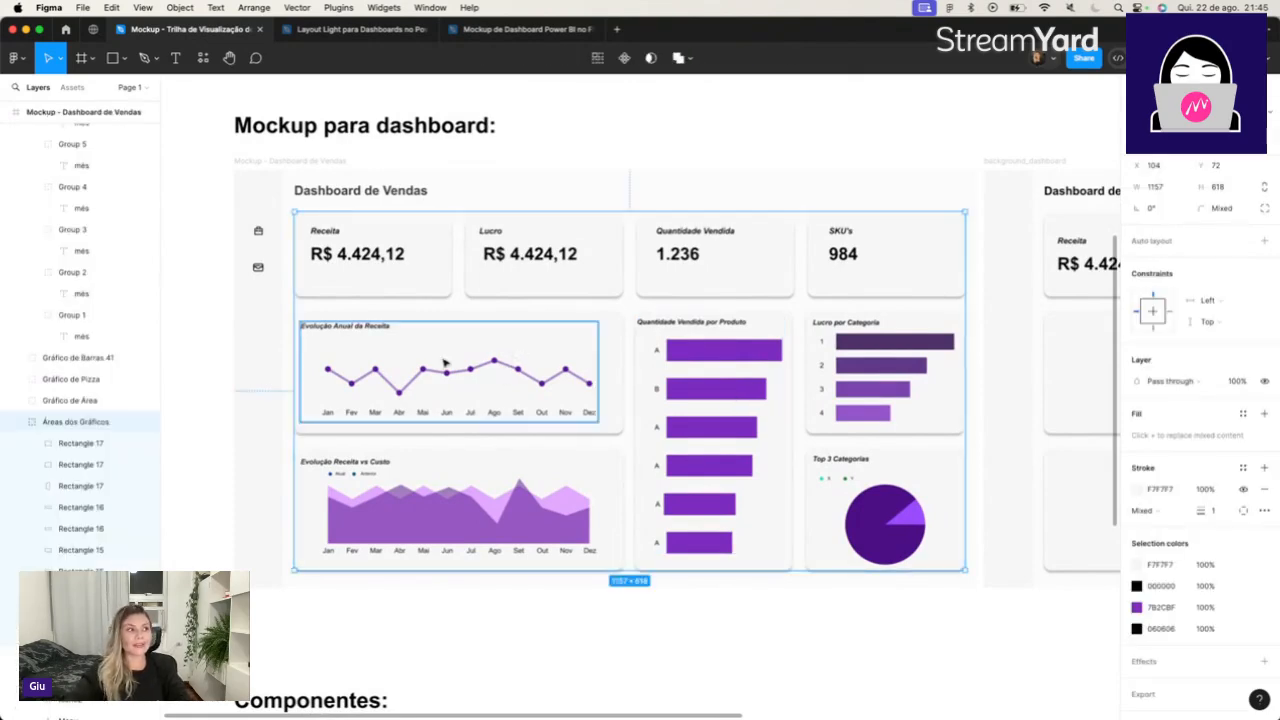
pyautogui.doubleClick(365, 332)
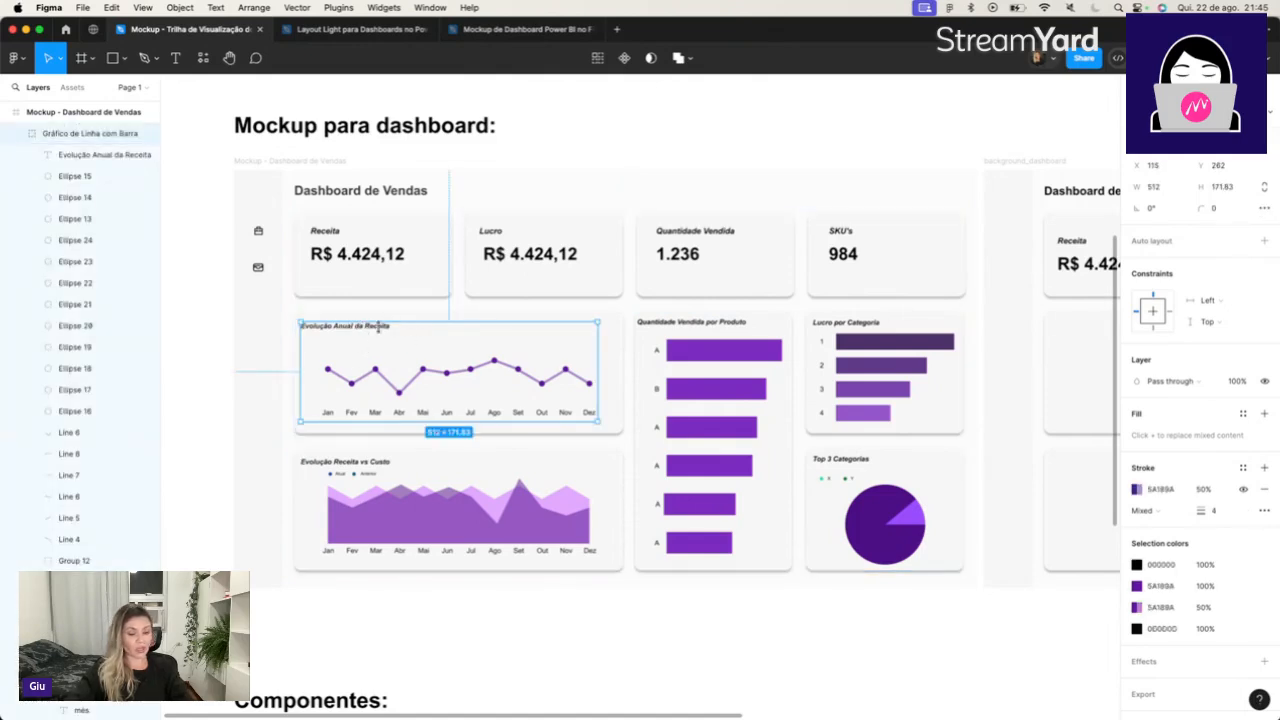
pyautogui.press('super+c')
pyautogui.press('super+v')
pyautogui.moveTo(455, 362); pyautogui.dragTo(880, 362)
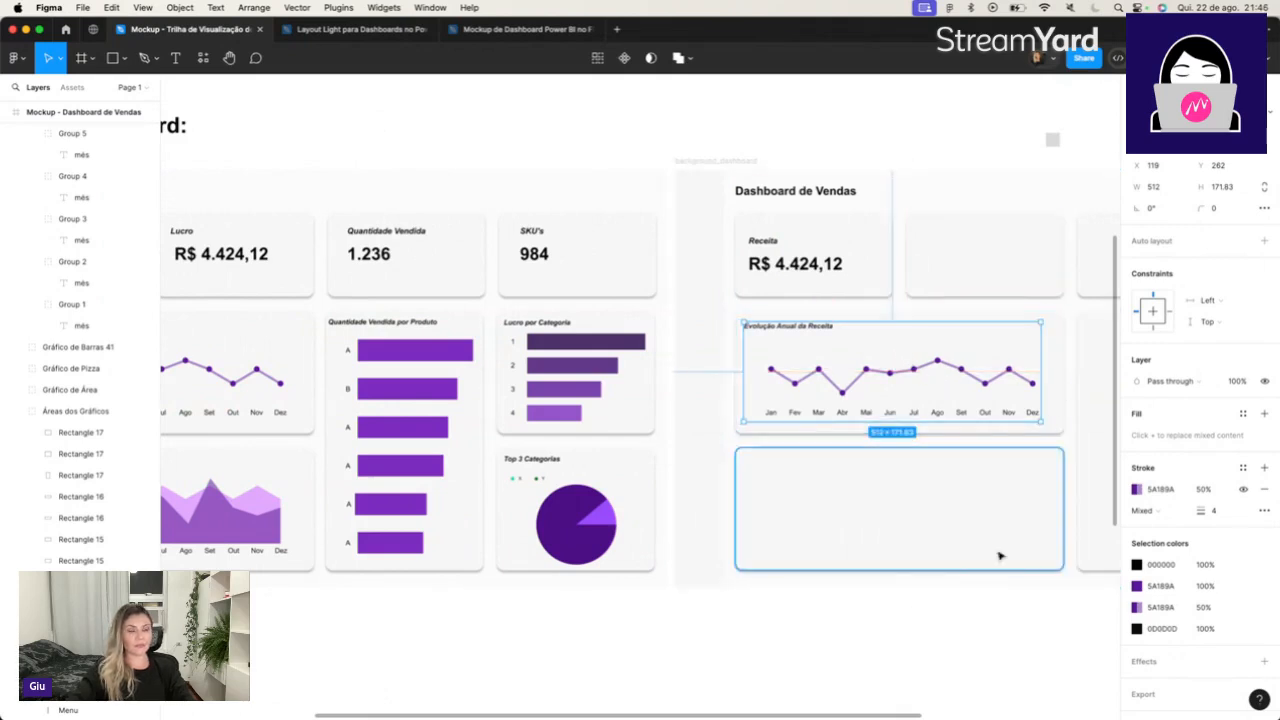
pyautogui.click(957, 621)
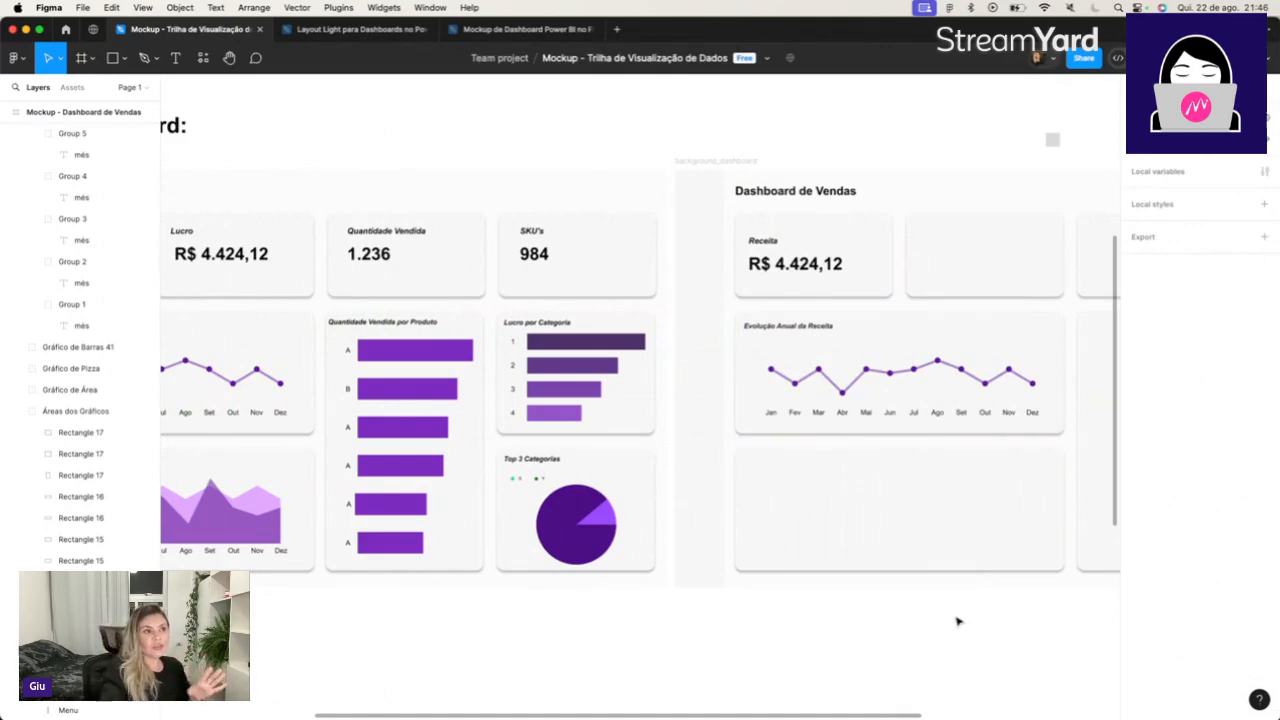
# Inspect the copied line chart's Evolução Anual da Receita title by opening its text for editing.
pyautogui.hscroll(10, 957, 621)
pyautogui.hscroll(-1, 957, 621)
pyautogui.hscroll(-5, 957, 621)
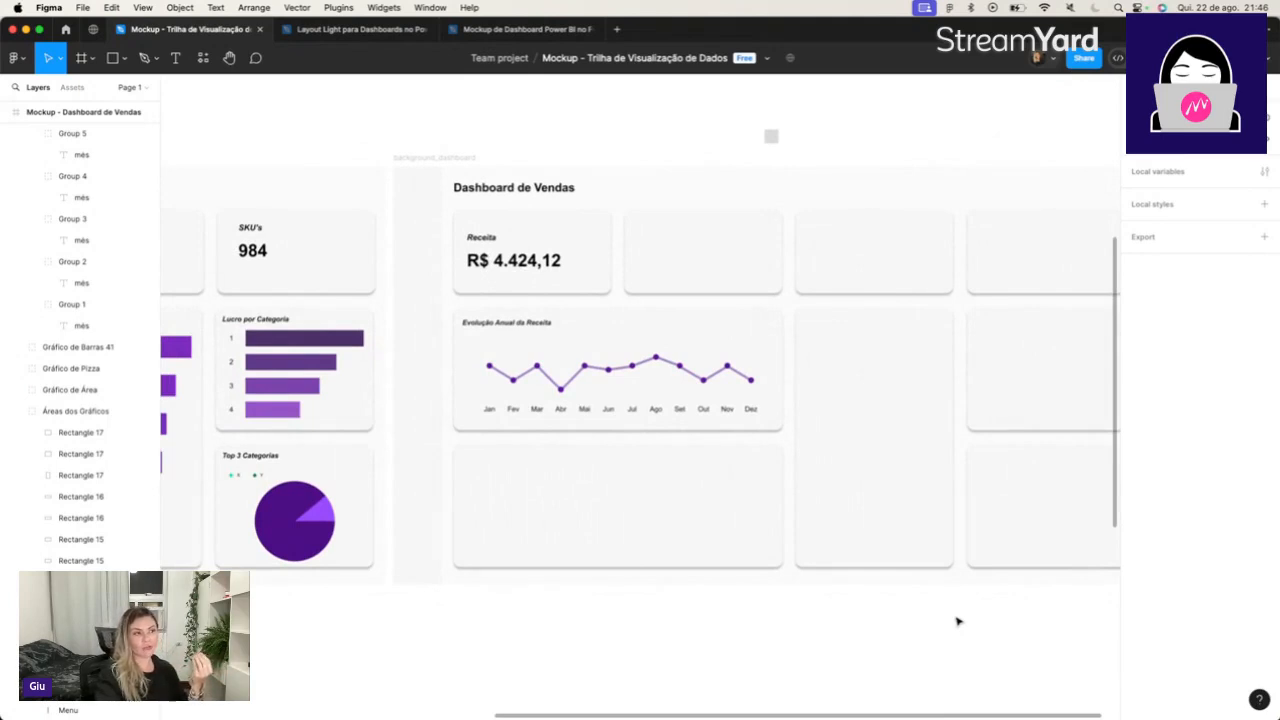
pyautogui.click(522, 320)
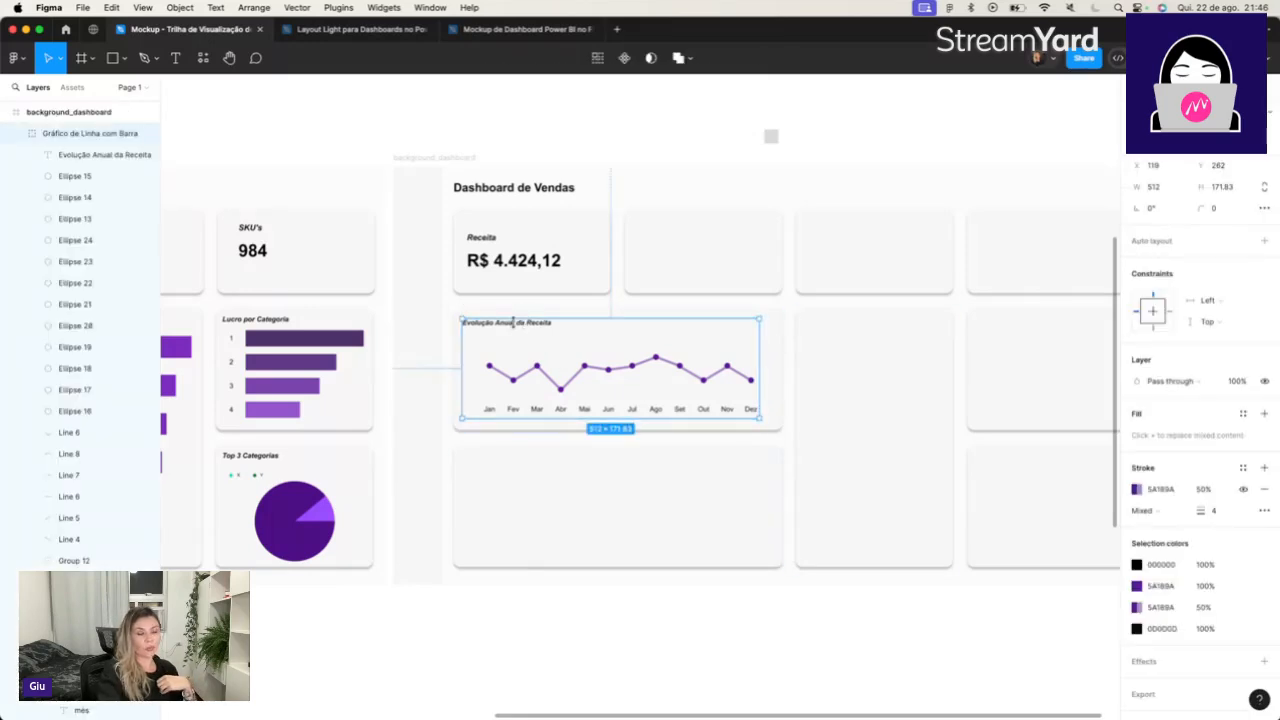
pyautogui.doubleClick(515, 324)
pyautogui.doubleClick(516, 324)
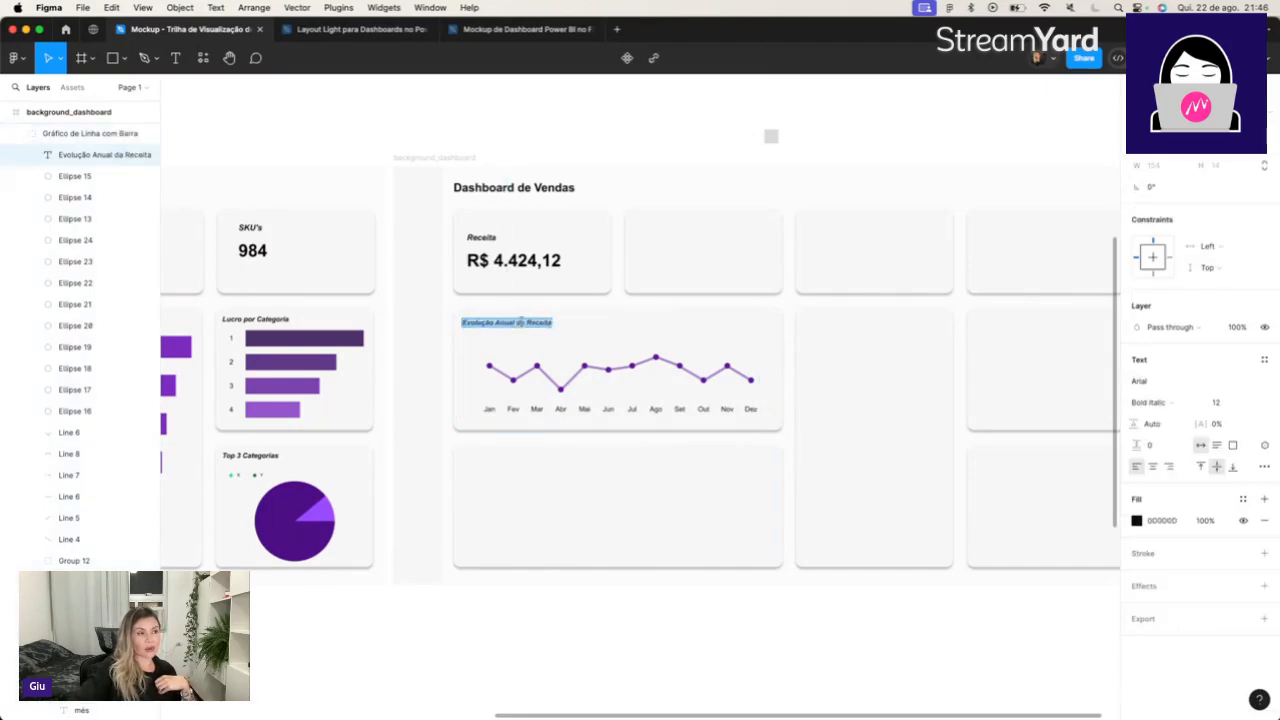
pyautogui.press('Escape')
pyautogui.click(558, 612)
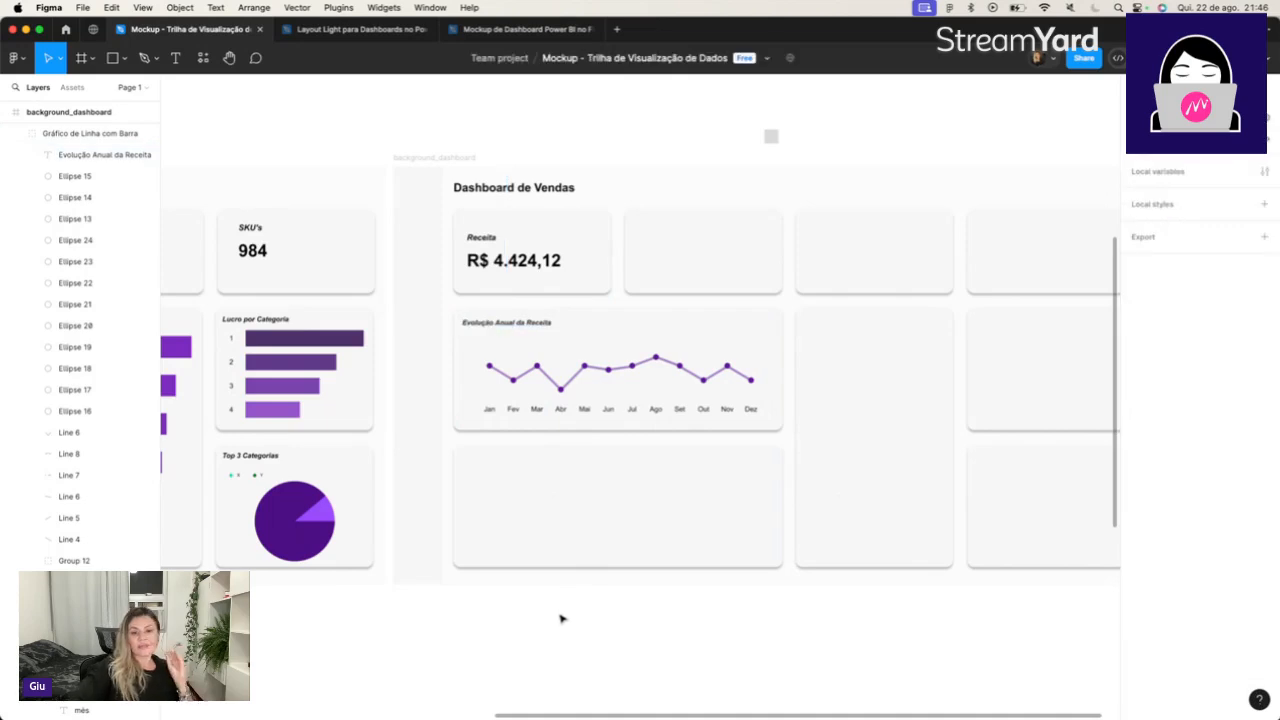
# Copy the sample dashboard's upper sidebar icon into the background_dashboard sidebar at X 30, Y 72.
pyautogui.hscroll(-10, 561, 619)
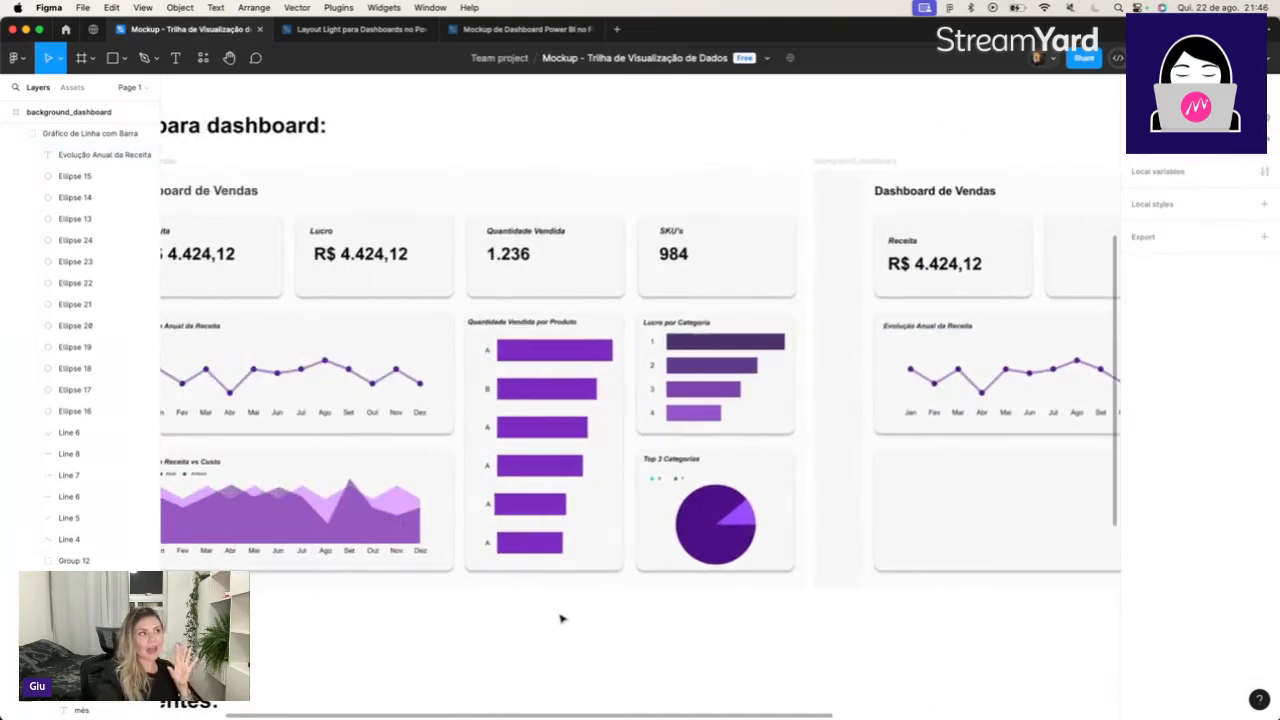
pyautogui.hscroll(-5, 561, 619)
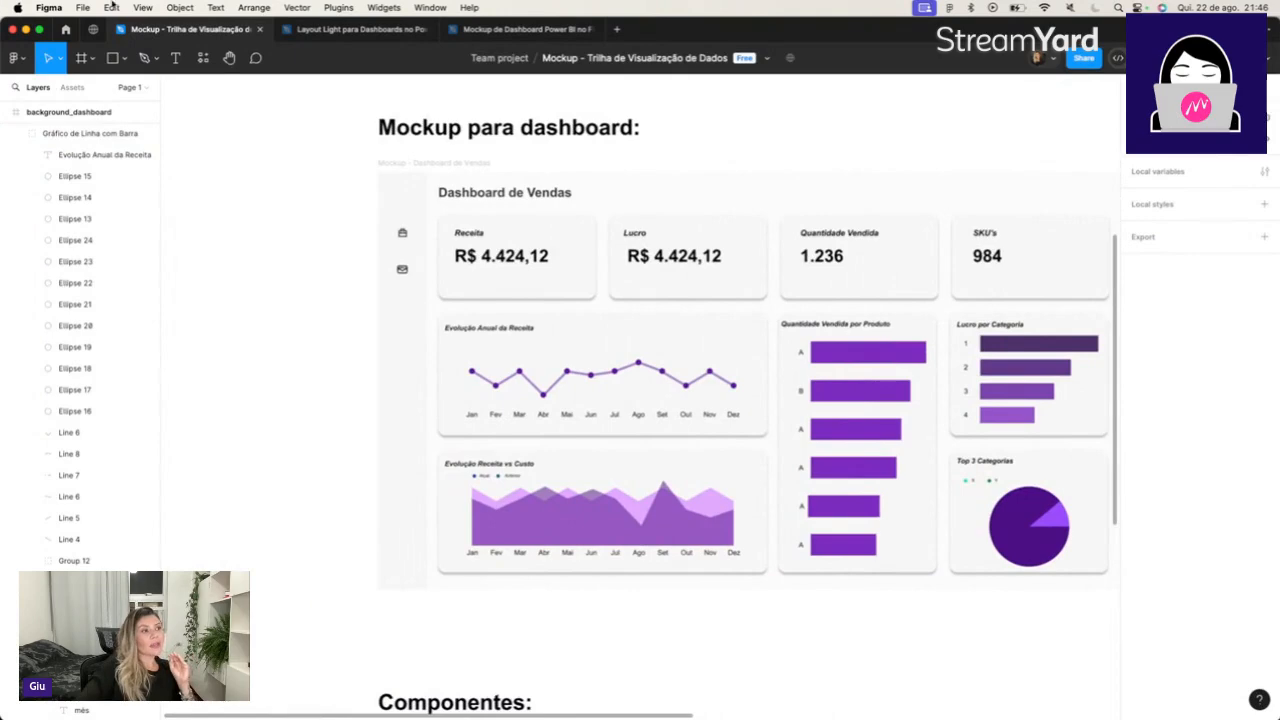
pyautogui.click(408, 238)
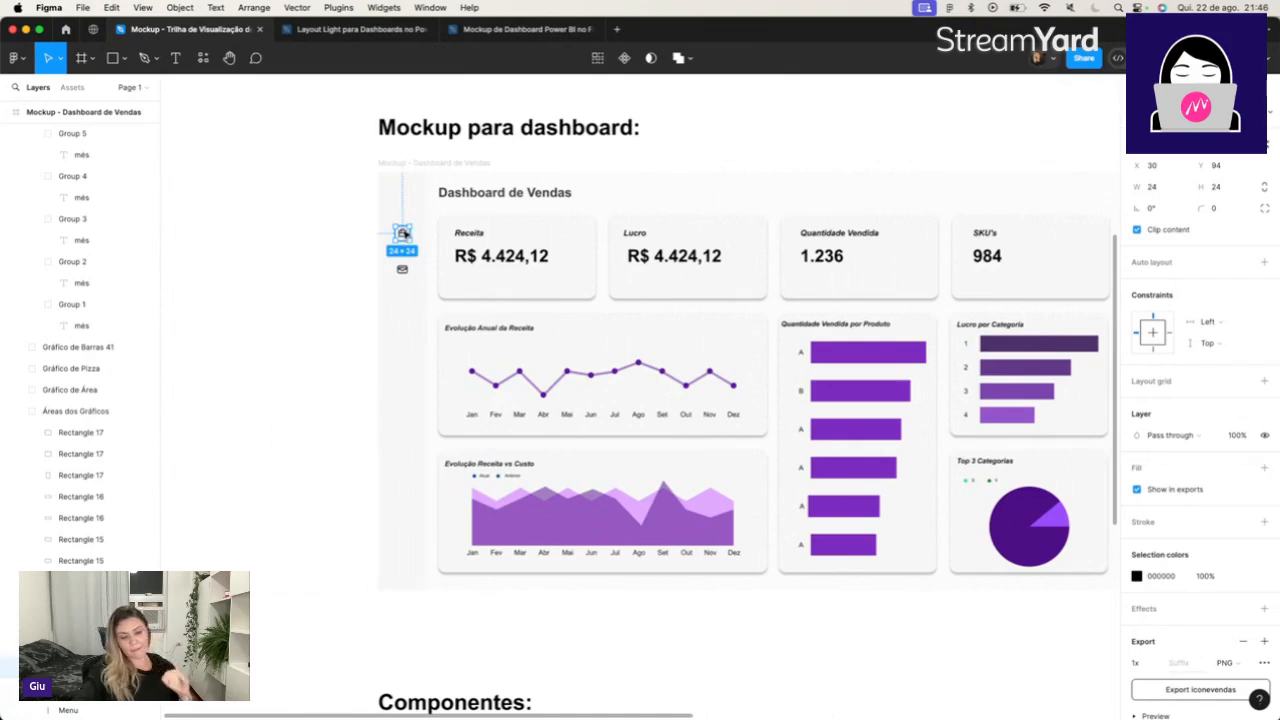
pyautogui.moveTo(405, 236); pyautogui.dragTo(868, 226)
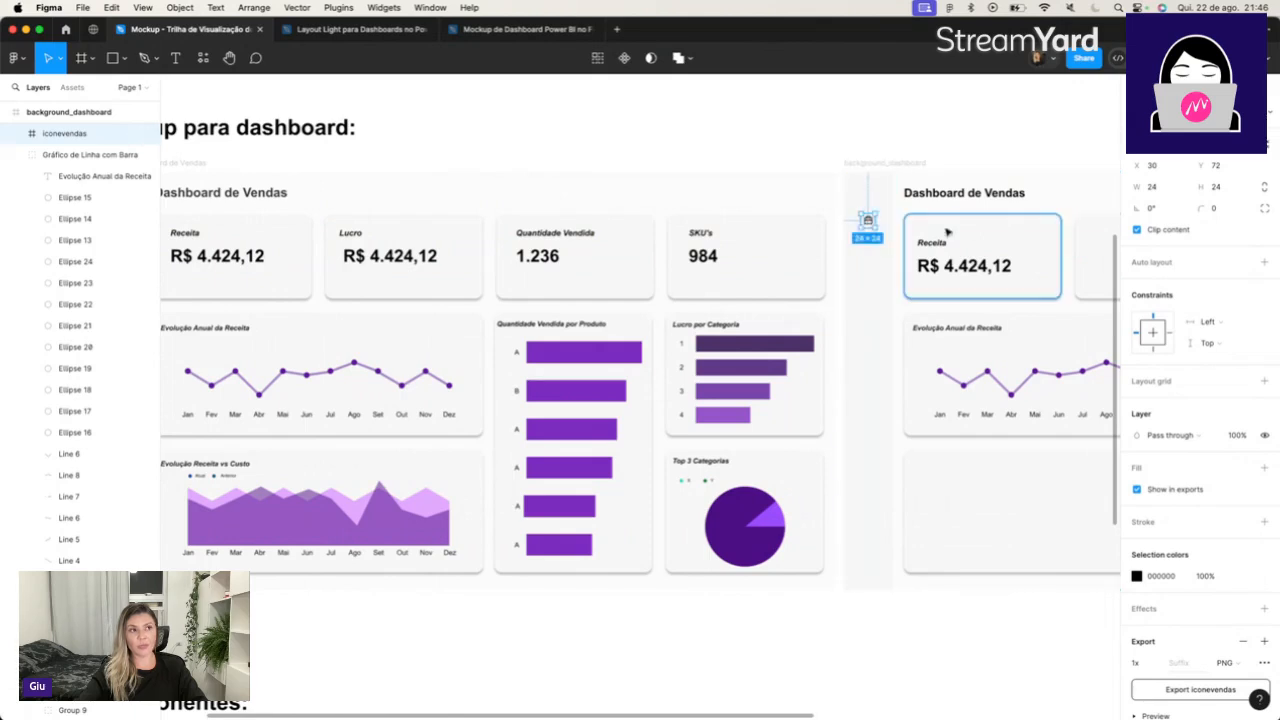
pyautogui.moveTo(868, 223); pyautogui.dragTo(868, 224)
pyautogui.click(952, 142)
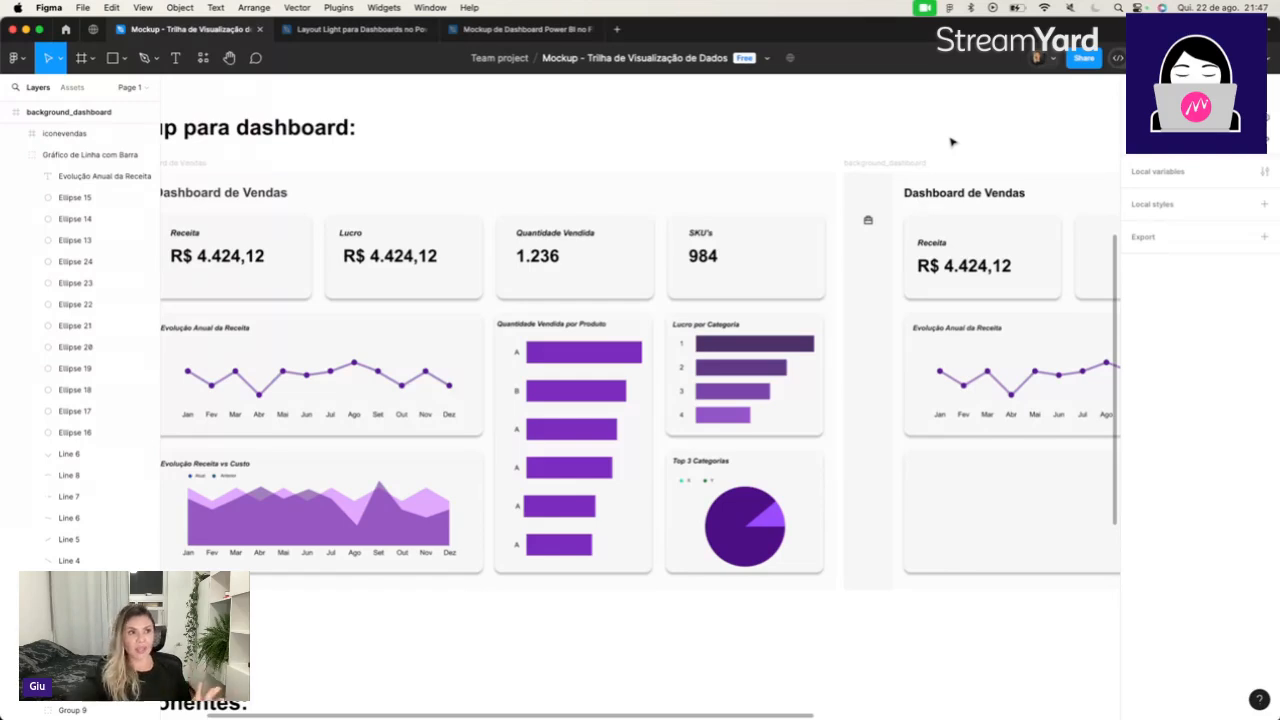
pyautogui.click(868, 222)
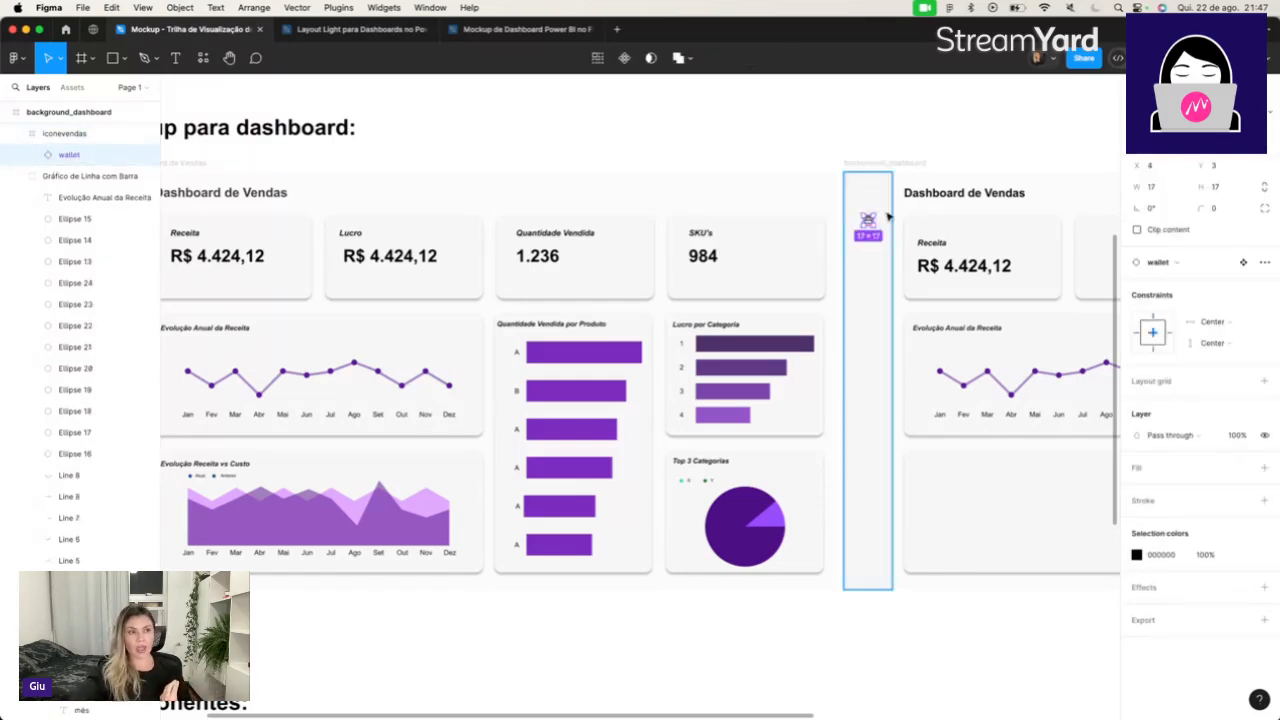
pyautogui.click(900, 126)
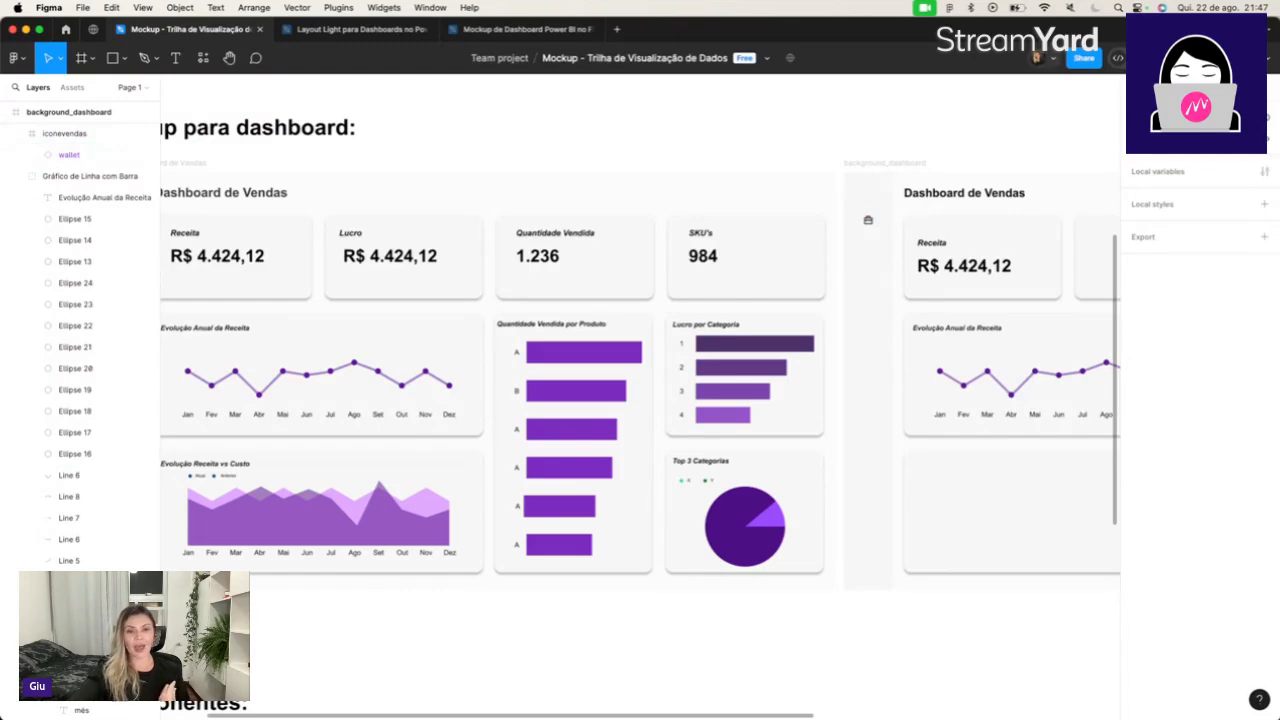
# Switch to Chrome, search Google for flaticon and open the Flaticon website.
pyautogui.press('super+Tab')
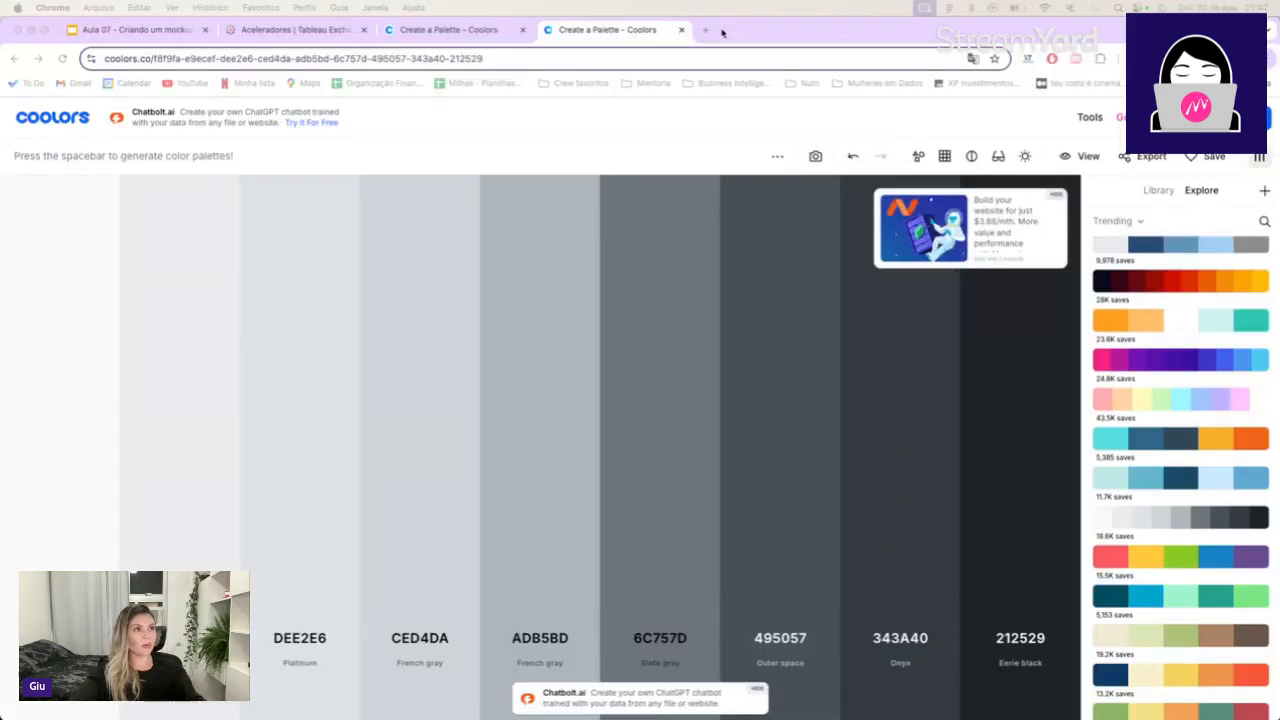
pyautogui.click(688, 59)
pyautogui.write('flaticon')
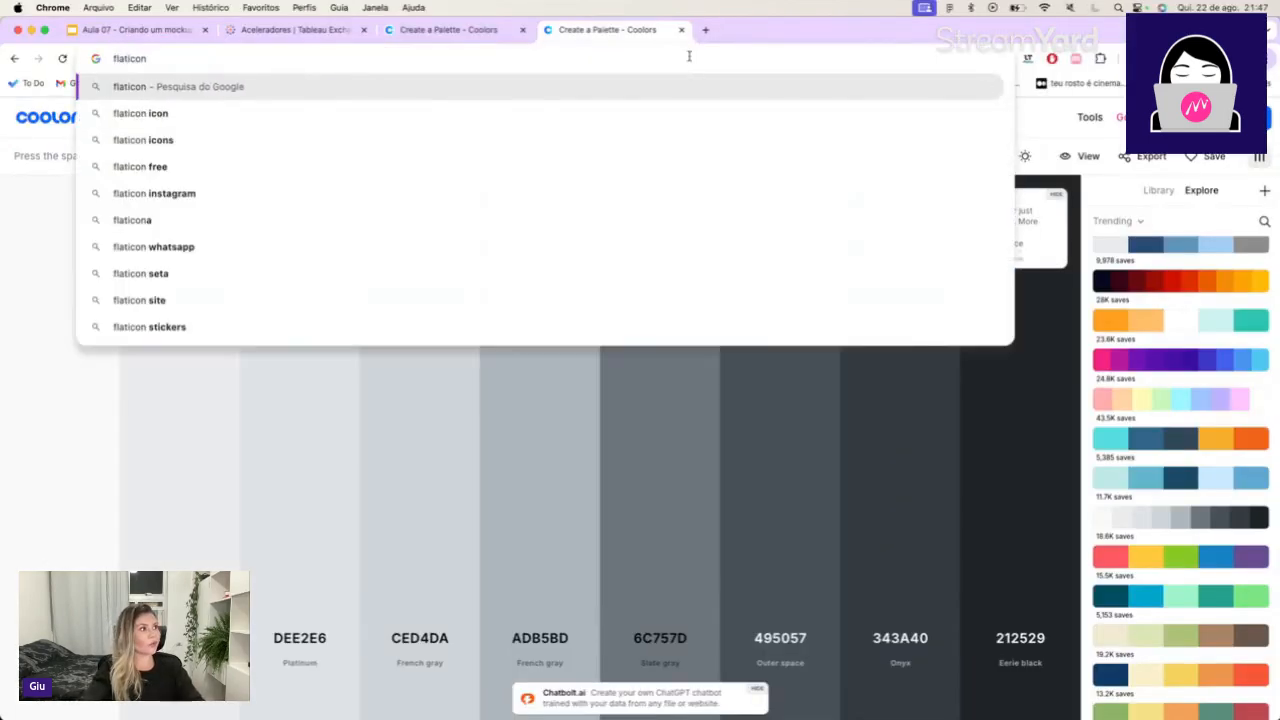
pyautogui.press('Return')
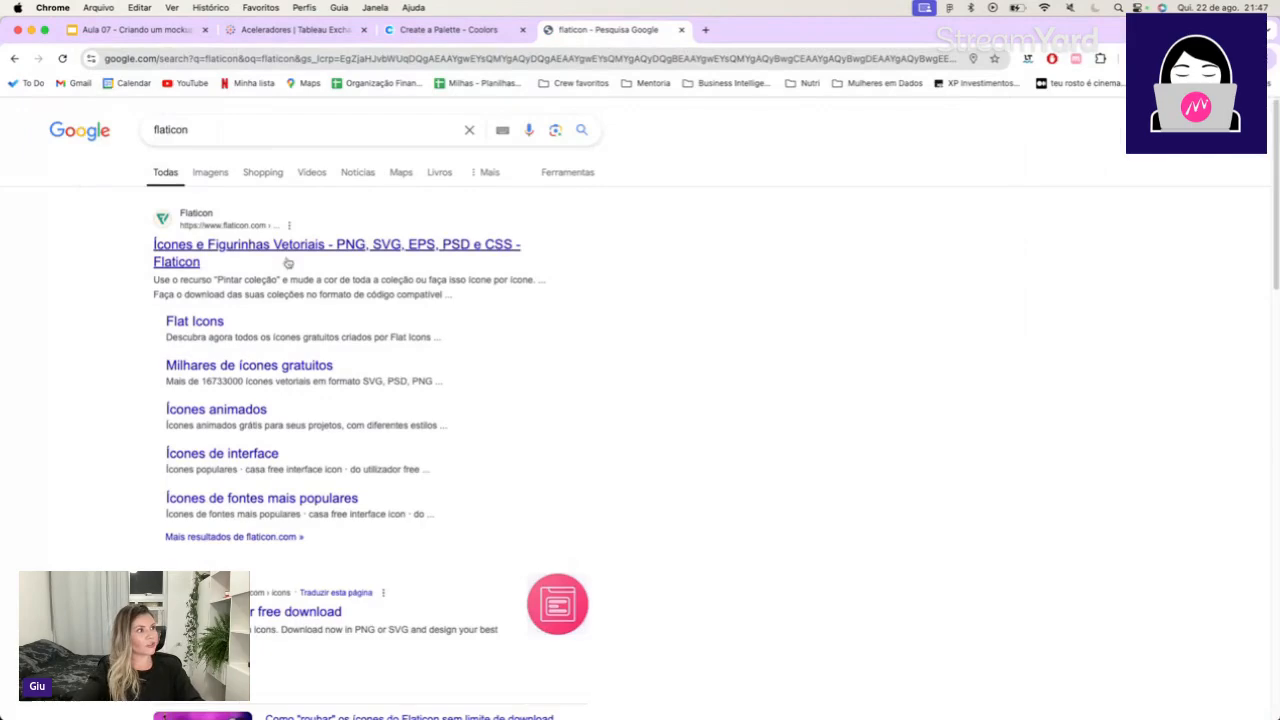
pyautogui.click(305, 252)
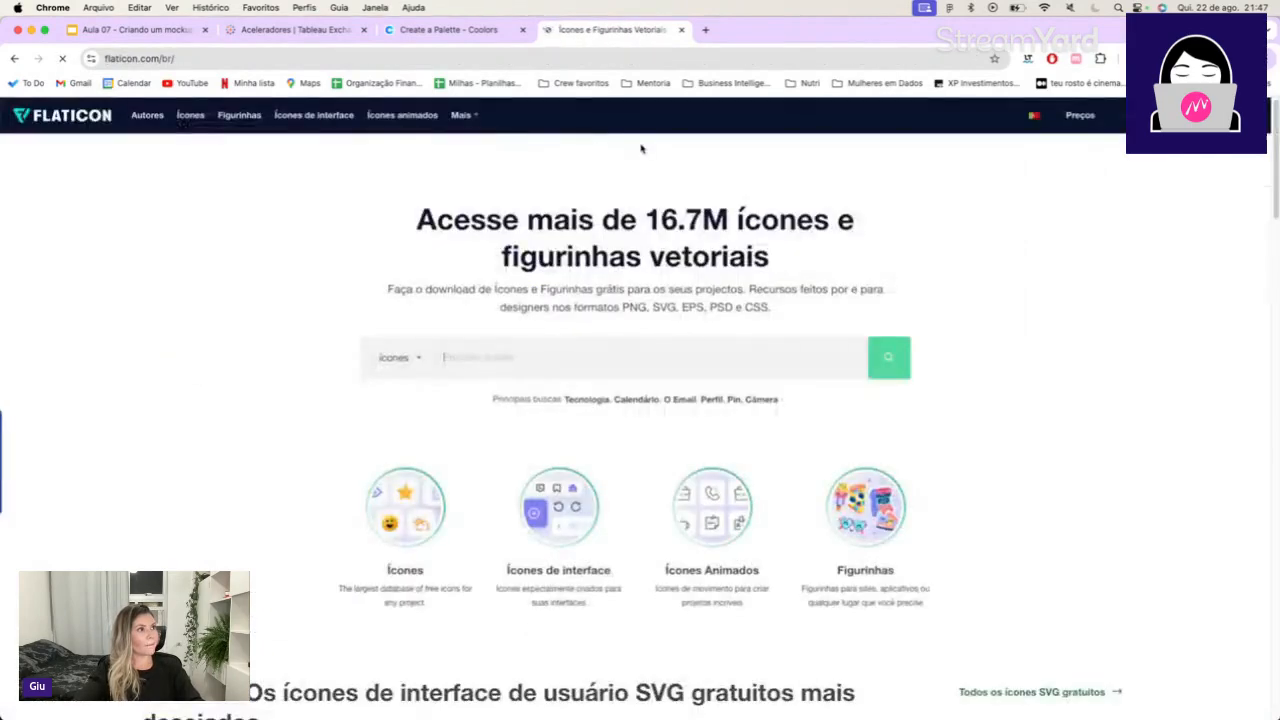
# Browse the icon styles and collections on Flaticon's home page and open its Ícones section.
pyautogui.scroll(-20, 915, 436)
pyautogui.scroll(20, 609, 283)
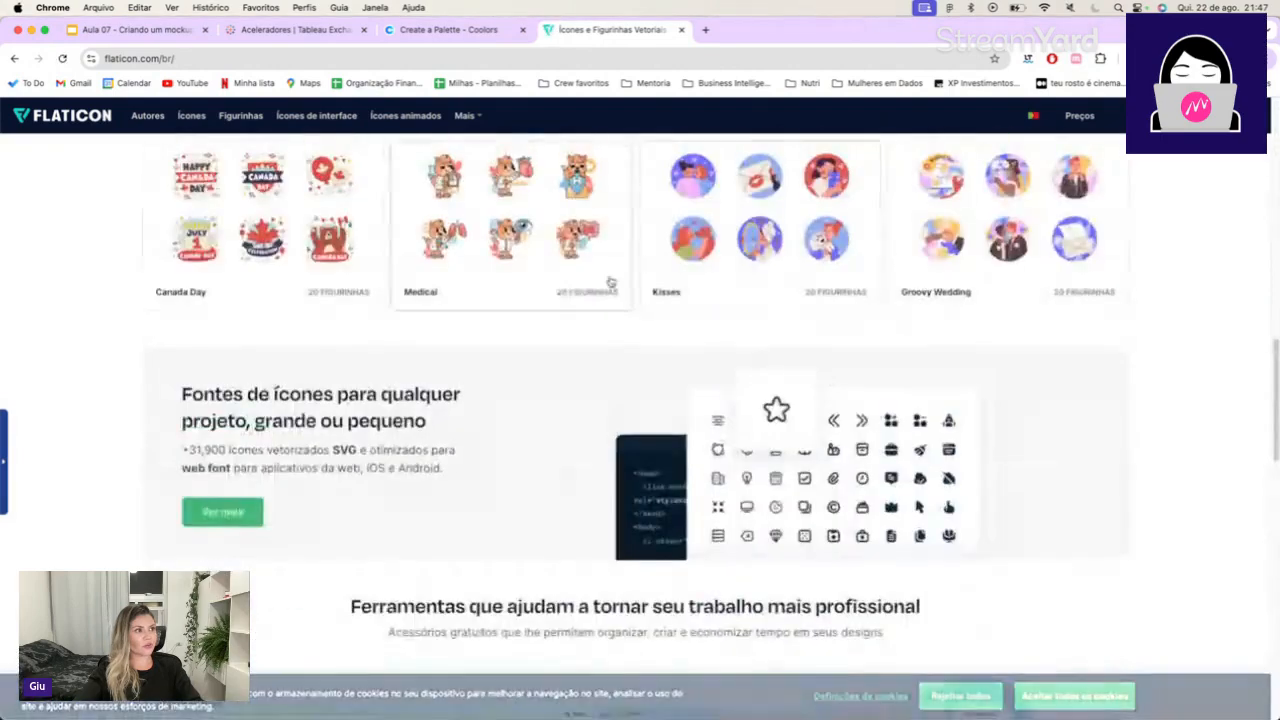
pyautogui.scroll(-7, 469, 331)
pyautogui.scroll(3, 477, 306)
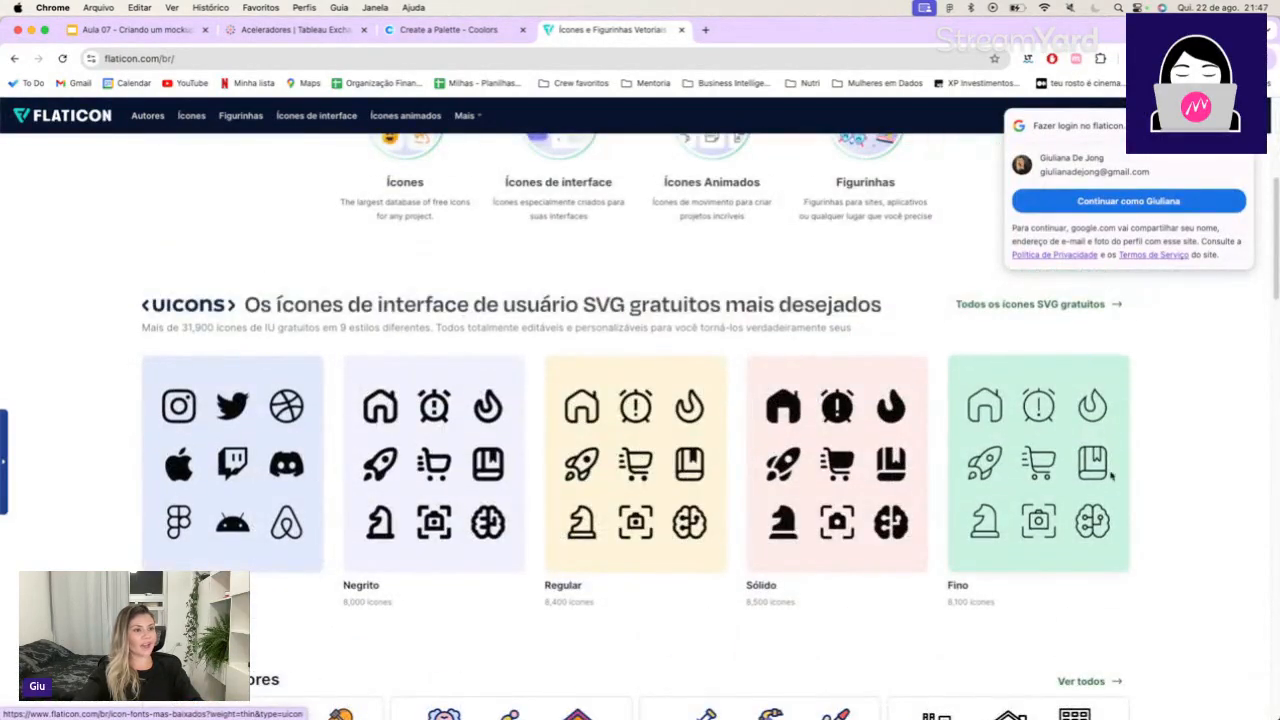
pyautogui.scroll(2, 1147, 434)
pyautogui.scroll(4, 1145, 434)
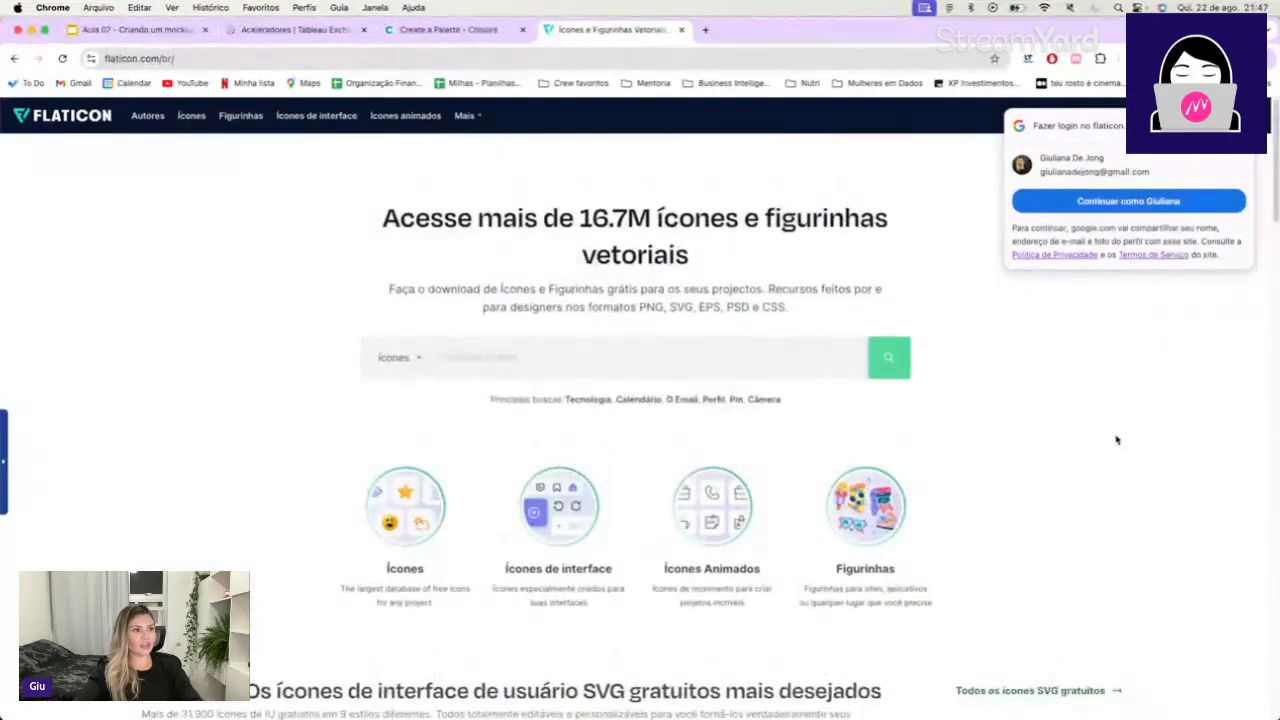
pyautogui.click(402, 510)
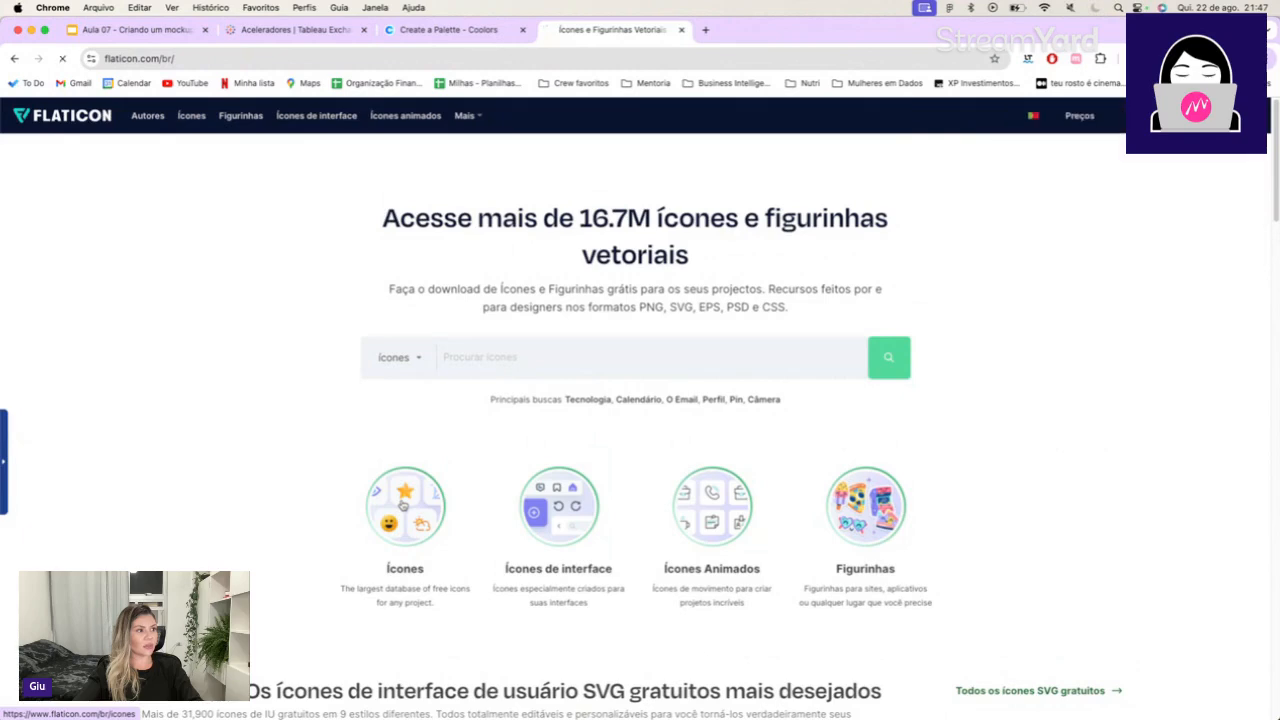
# Open the Contorno preto style from the Estilos populares and dismiss the Google sign-in prompt.
pyautogui.scroll(-5, 455, 495)
pyautogui.scroll(-10, 629, 537)
pyautogui.scroll(7, 627, 538)
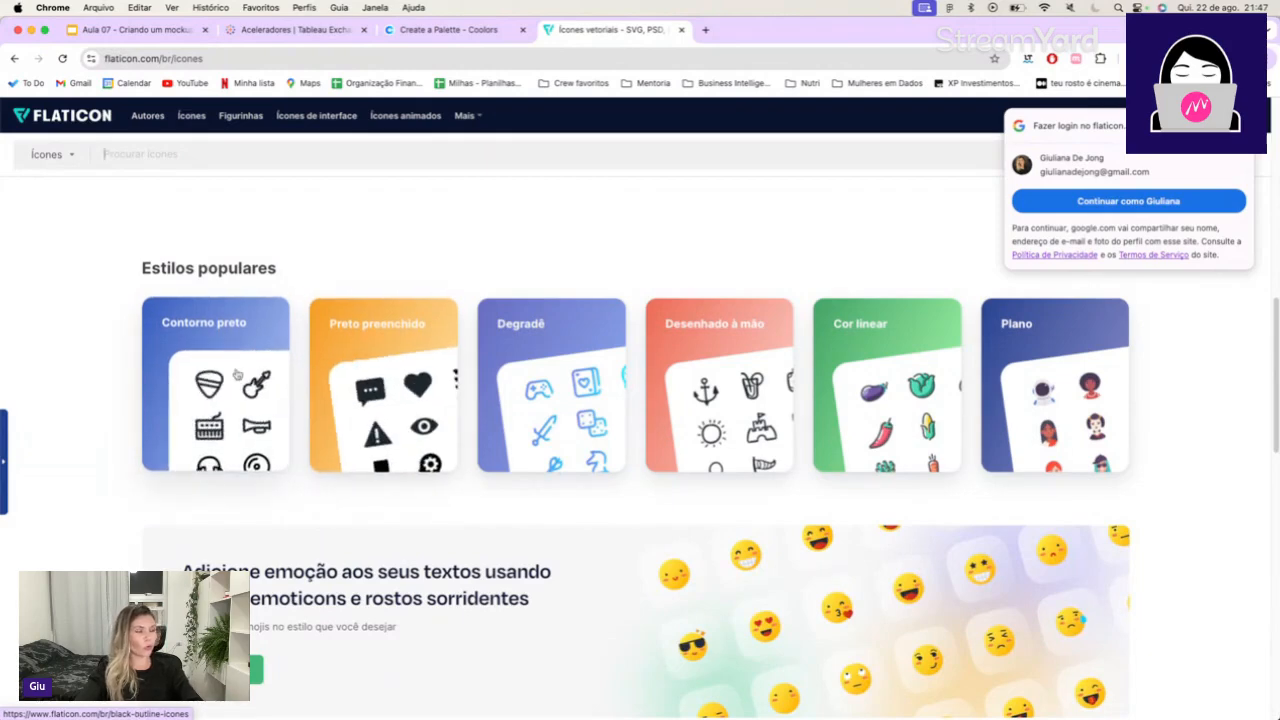
pyautogui.click(400, 368)
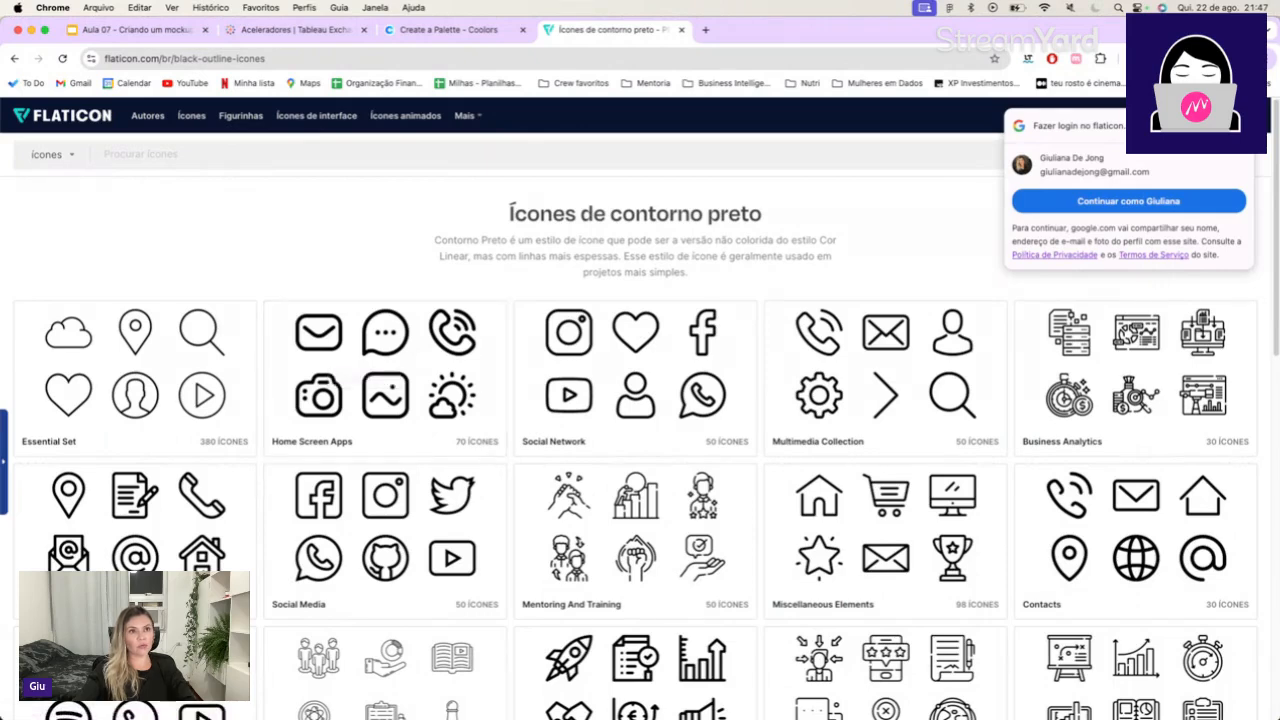
pyautogui.click(1235, 126)
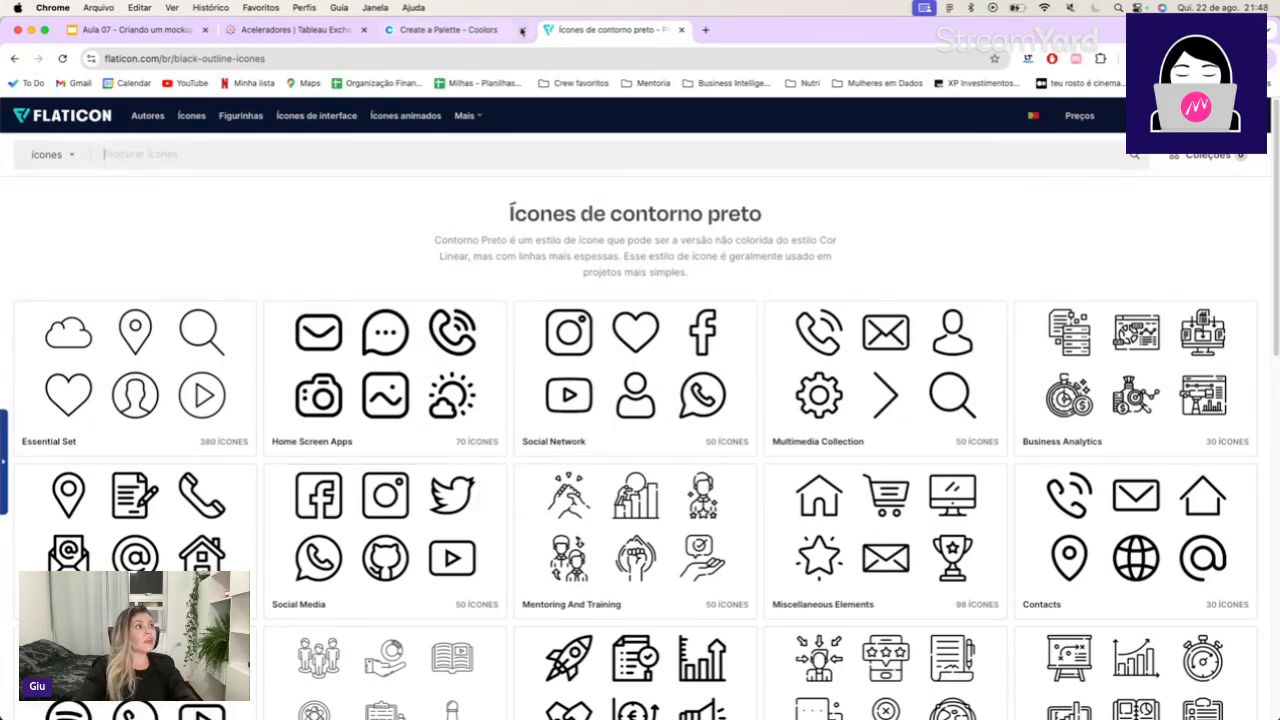
# Switch back to Figma and view the sample dashboard and background_dashboard side by side.
pyautogui.press('super+Tab')
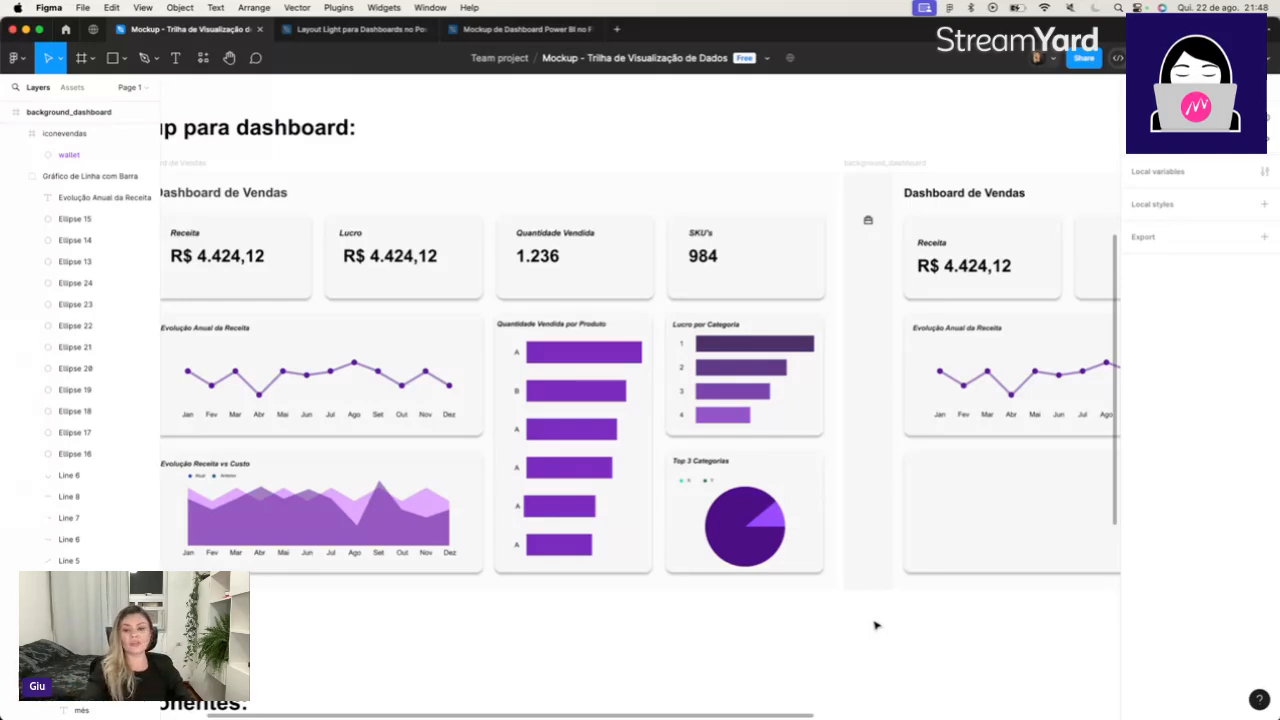
pyautogui.scroll(-5, 875, 625)
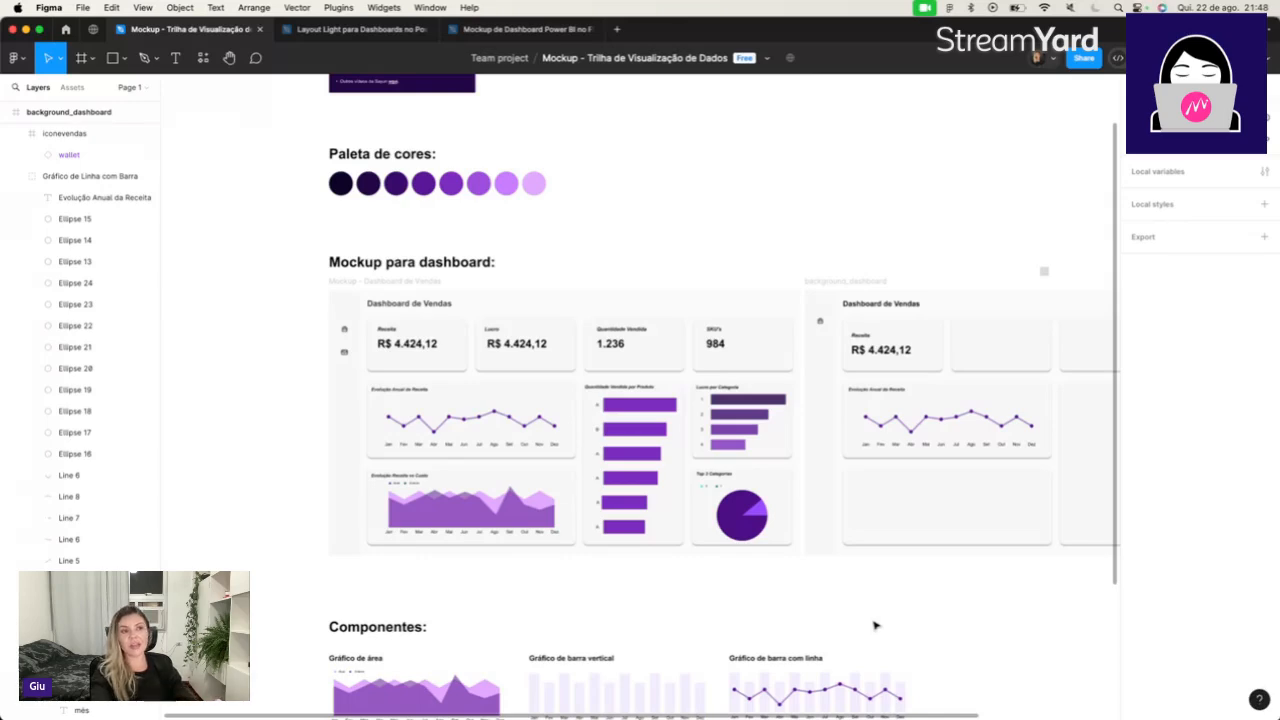
pyautogui.hscroll(5, 874, 626)
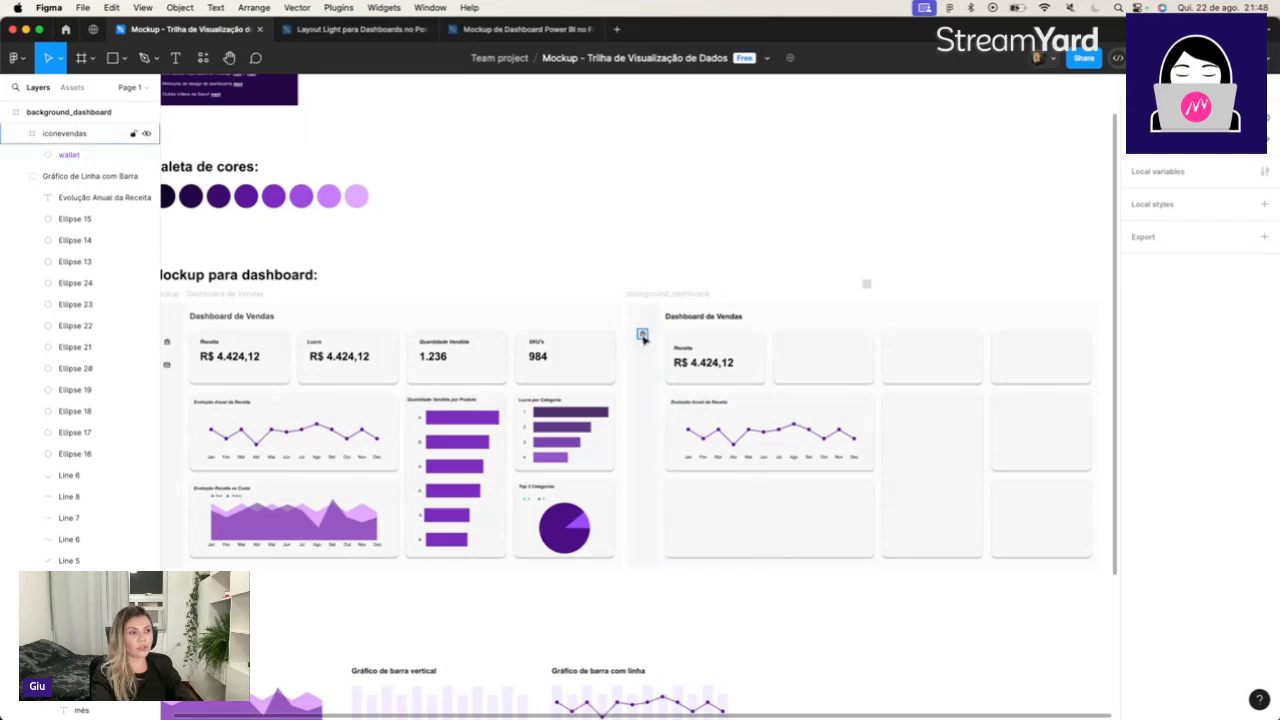
# Examine the Componentes chart samples and compare the sample dashboard with the background_dashboard frame.
pyautogui.scroll(-5, 643, 338)
pyautogui.hscroll(-9, 645, 350)
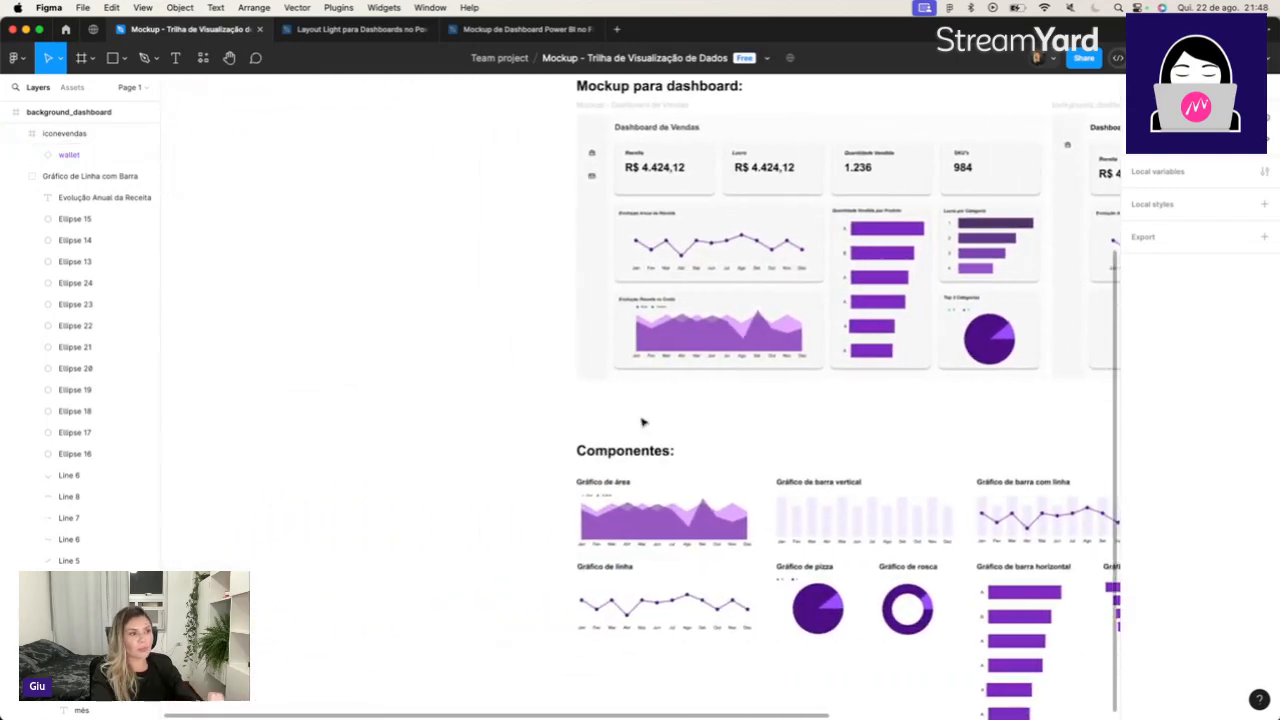
pyautogui.hscroll(6, 655, 427)
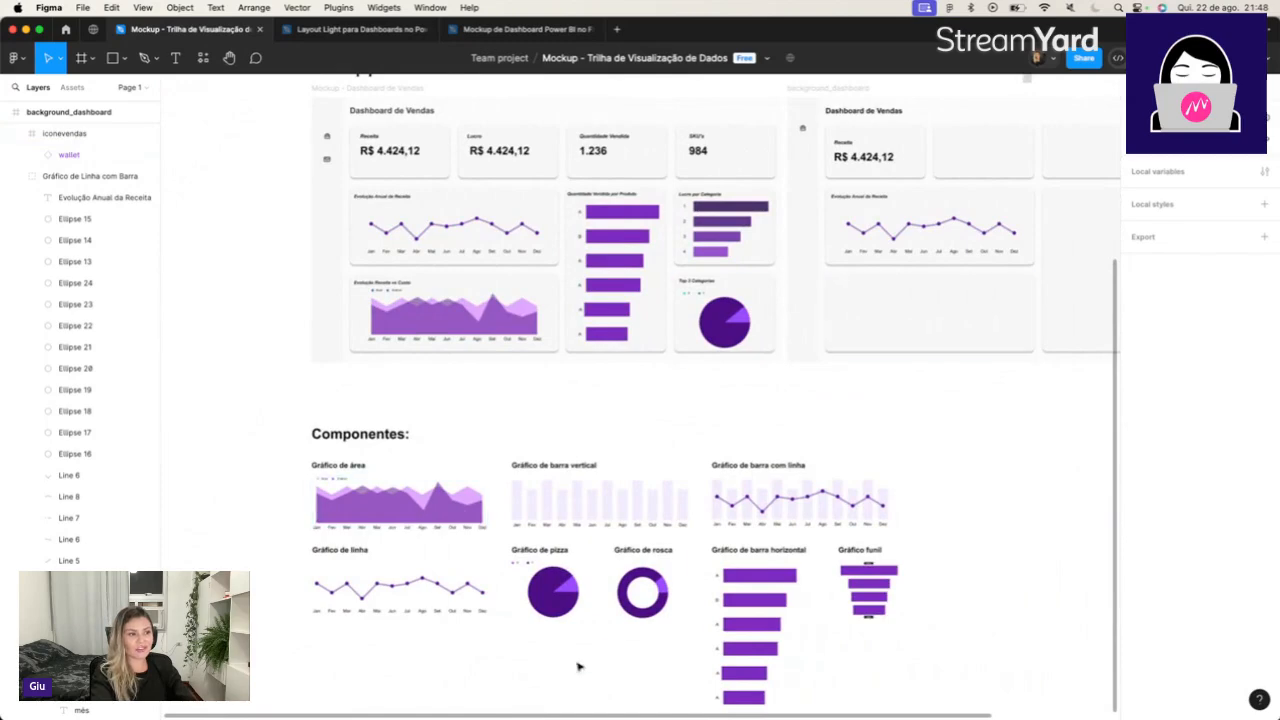
pyautogui.scroll(-1, 796, 486)
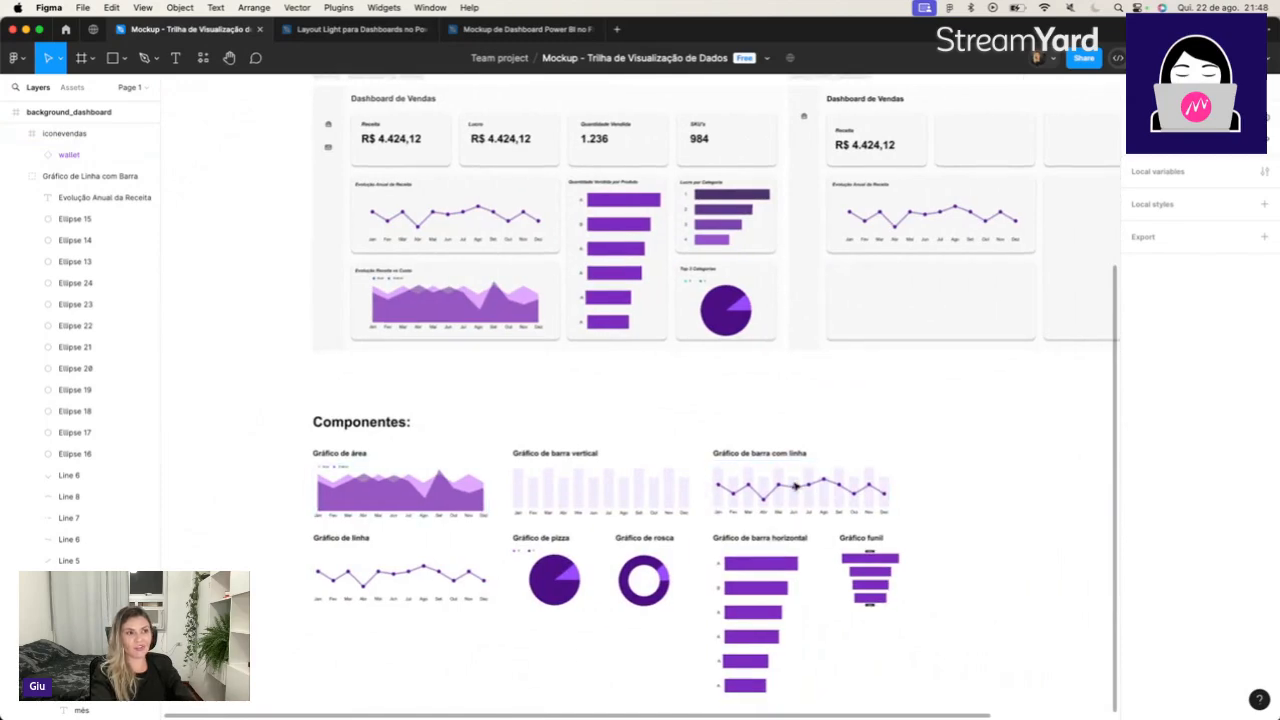
pyautogui.scroll(2, 796, 486)
pyautogui.hscroll(2, 796, 486)
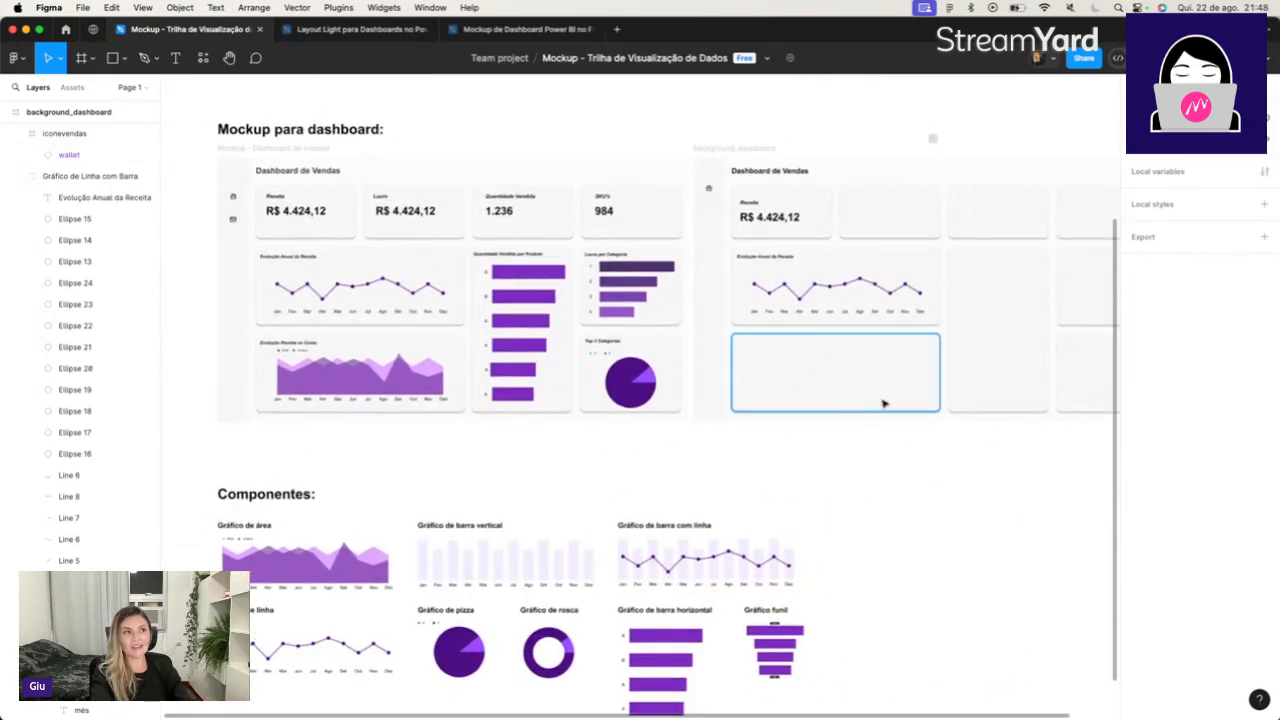
pyautogui.scroll(2, 883, 403)
pyautogui.hscroll(1, 883, 403)
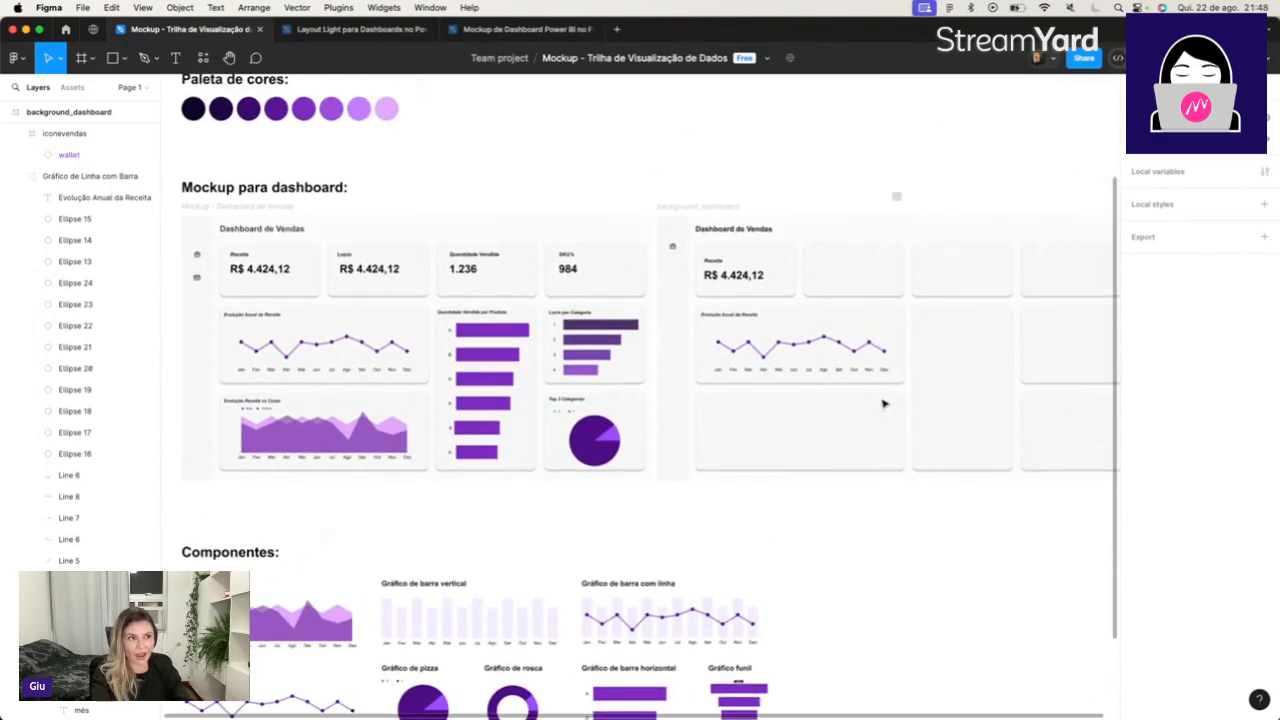
# Hide the line chart group, the Receita big number and the iconevendas icon in the background_dashboard frame.
pyautogui.click(822, 345)
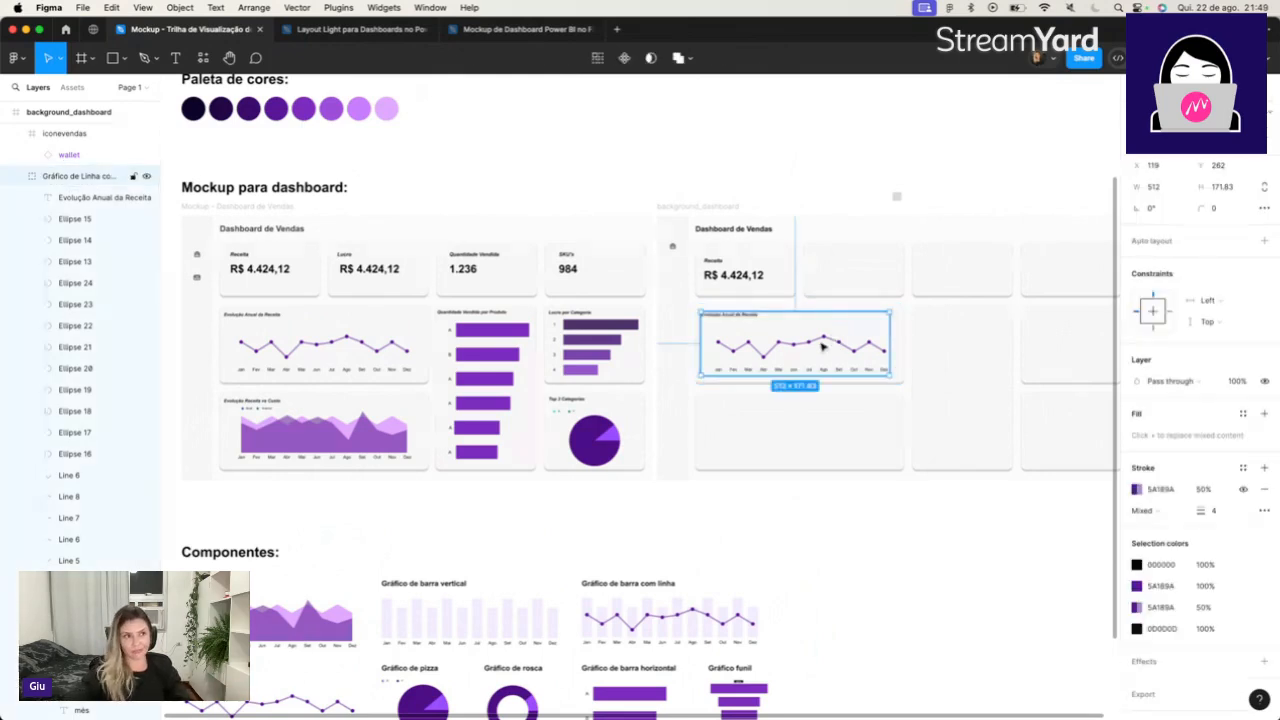
pyautogui.click(16, 178)
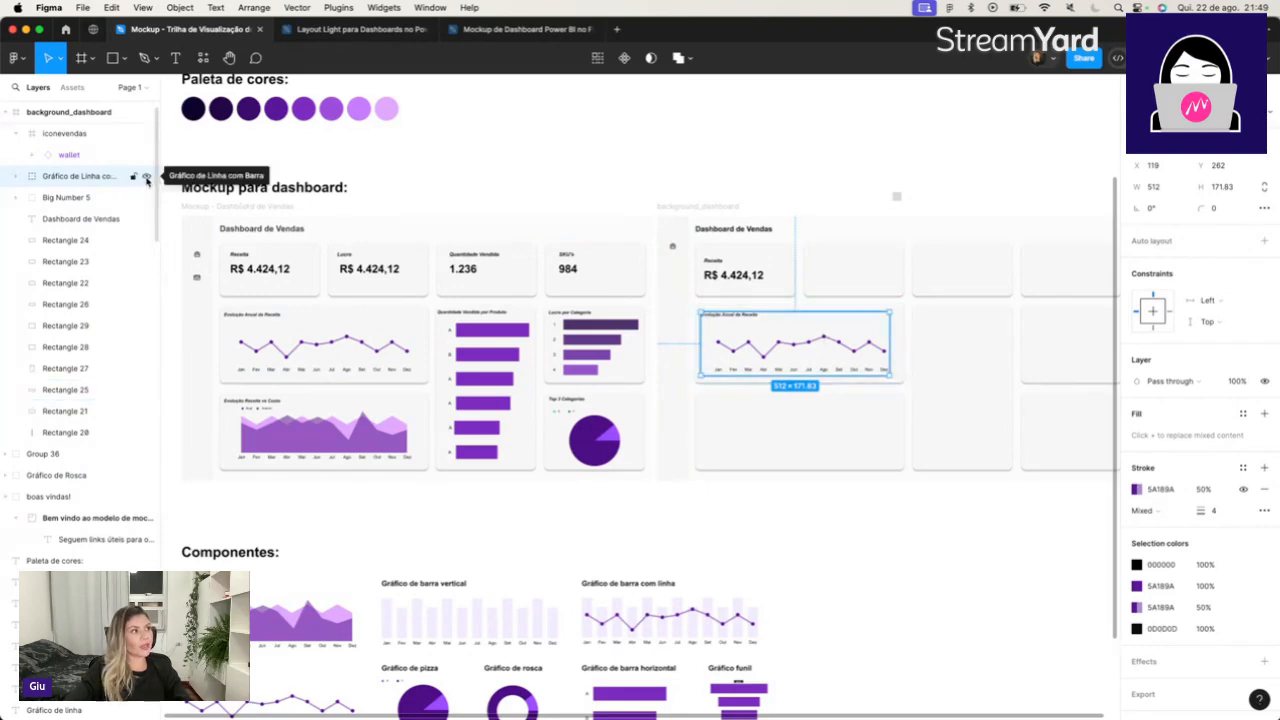
pyautogui.click(146, 177)
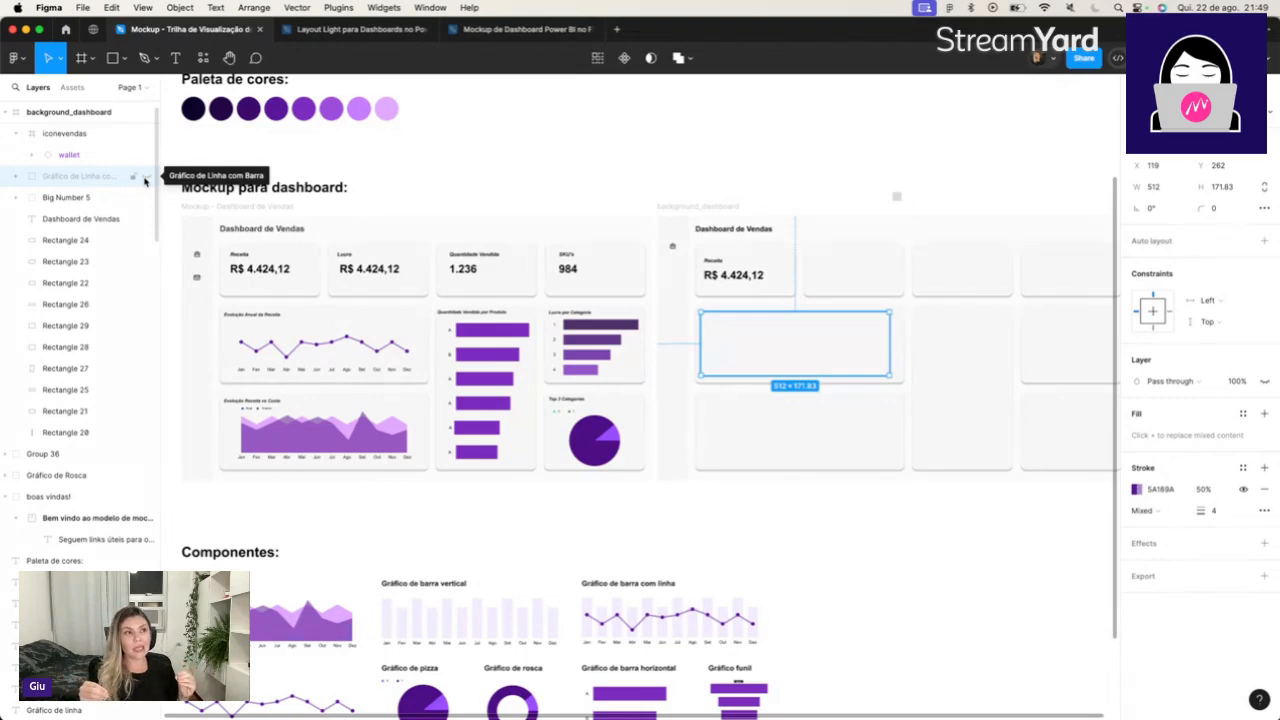
pyautogui.click(736, 275)
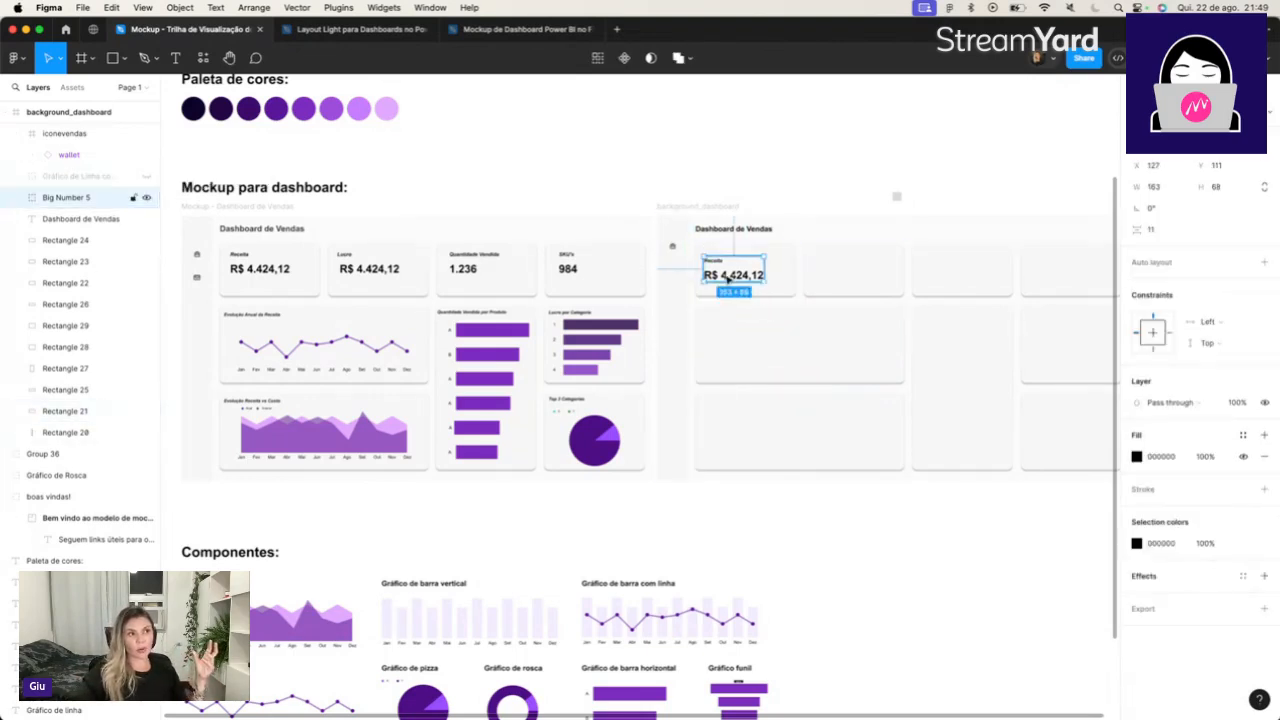
pyautogui.click(146, 202)
pyautogui.click(671, 246)
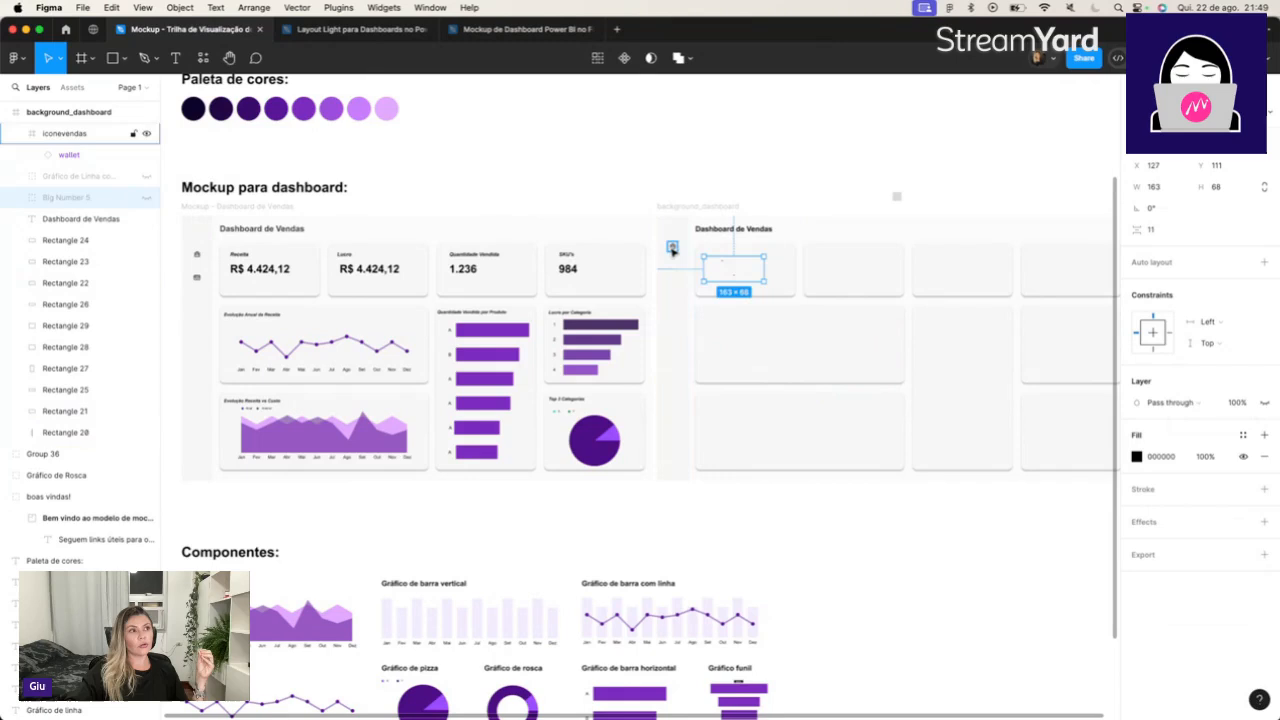
pyautogui.click(146, 133)
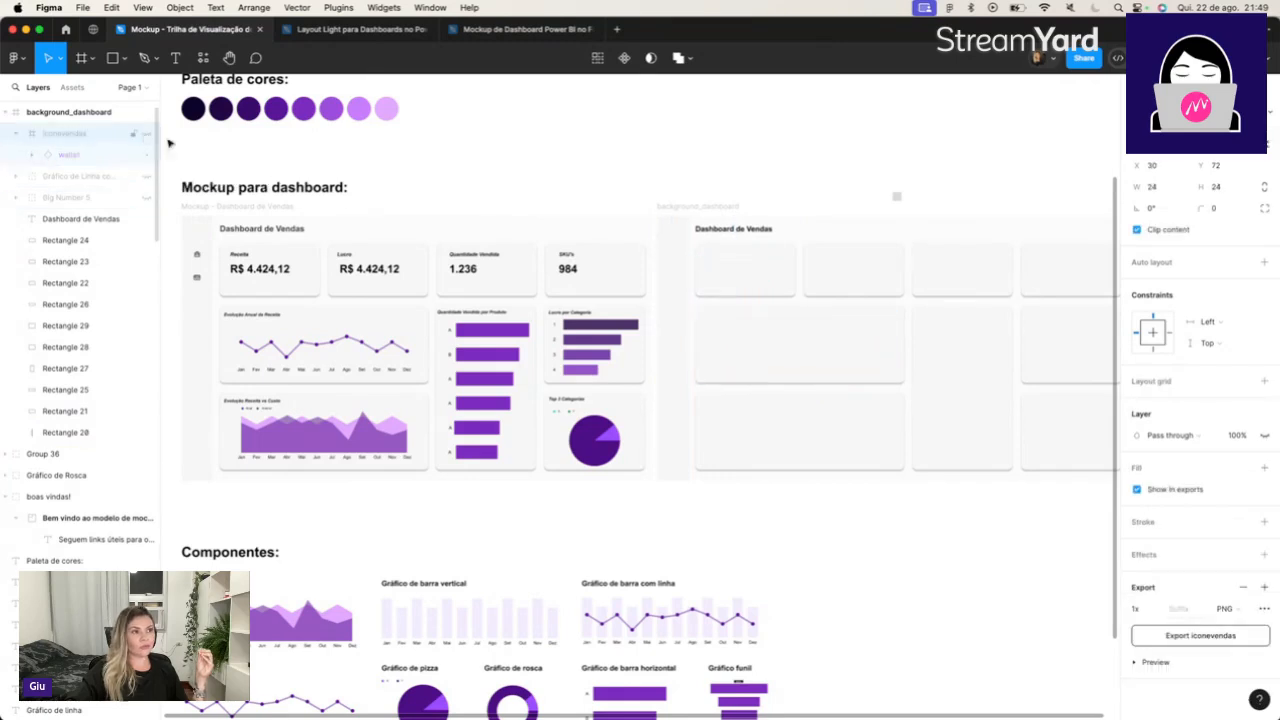
# Delete the Dashboard de Vendas title from the background_dashboard frame.
pyautogui.click(736, 229)
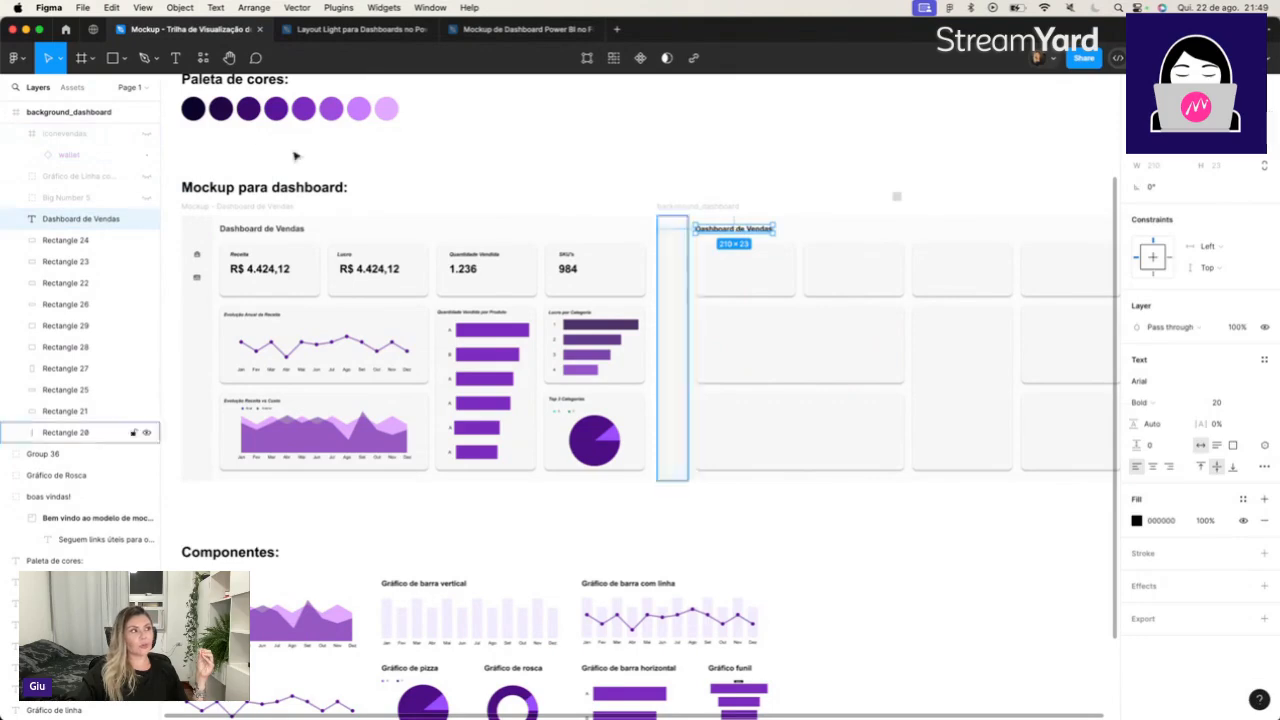
pyautogui.click(146, 218)
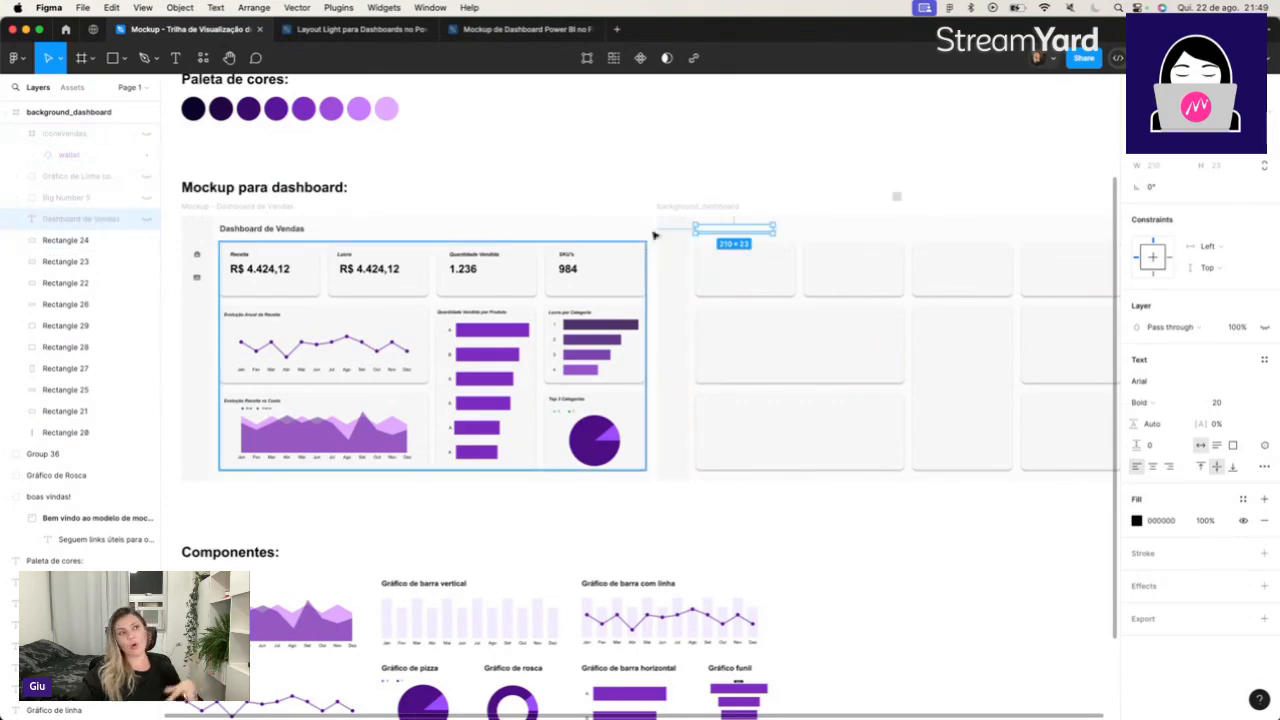
pyautogui.click(146, 218)
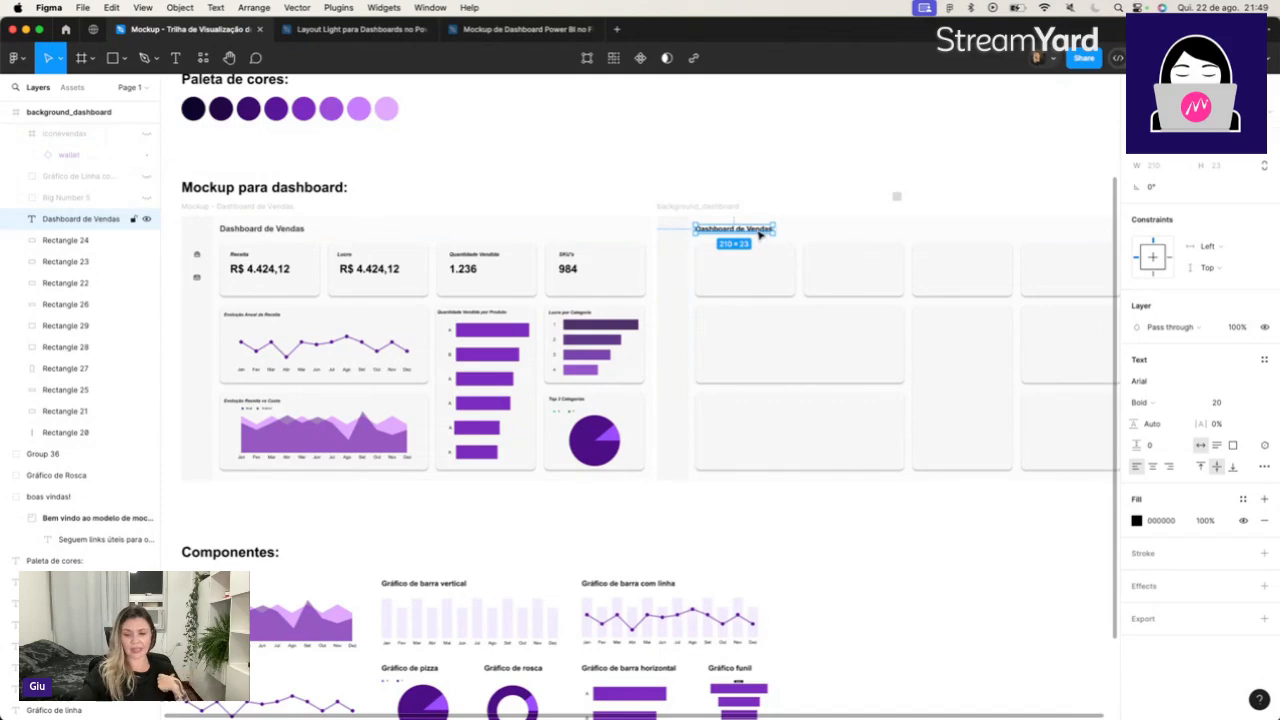
pyautogui.press('Delete')
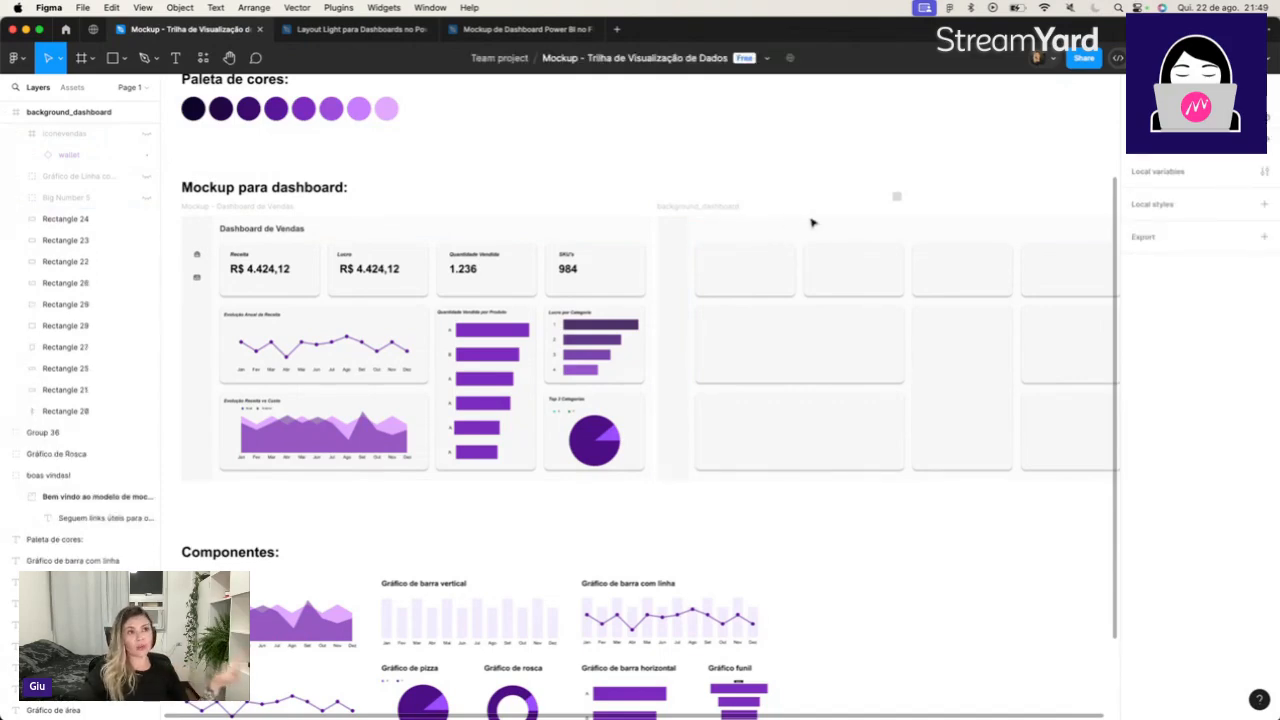
# Add a 1x PNG export setting to the whole background_dashboard frame.
pyautogui.click(734, 207)
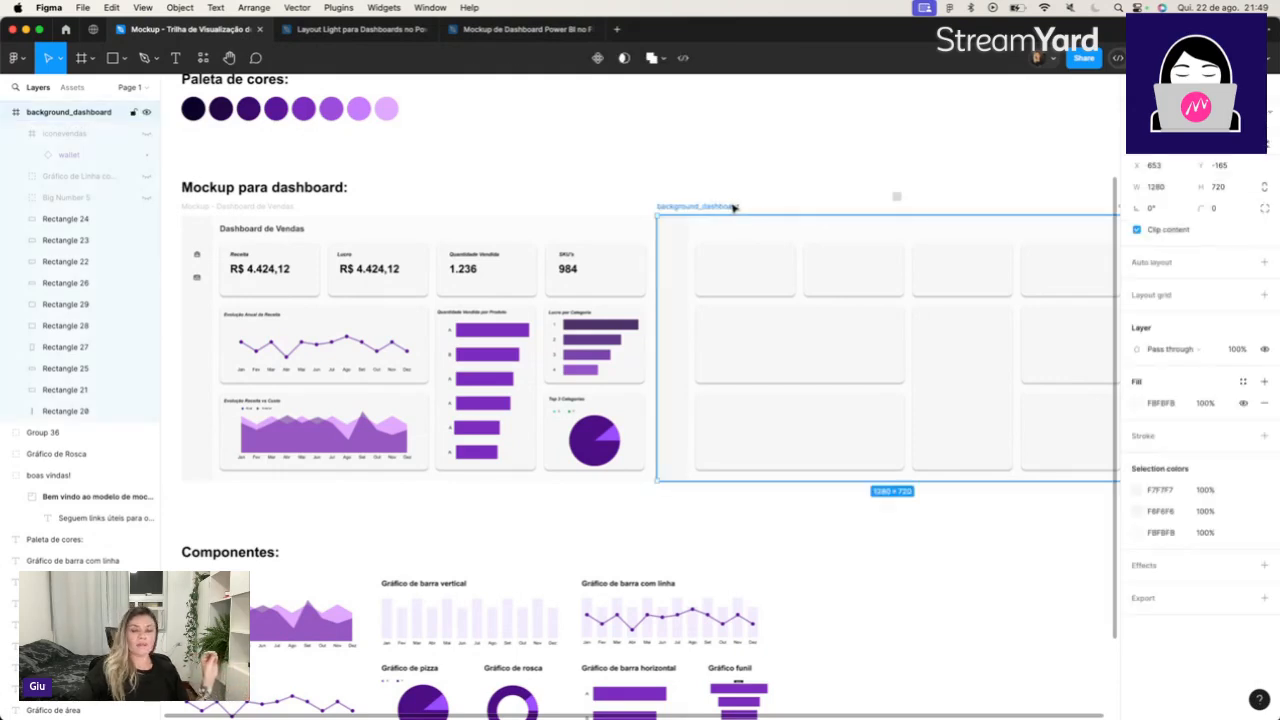
pyautogui.hscroll(5, 734, 207)
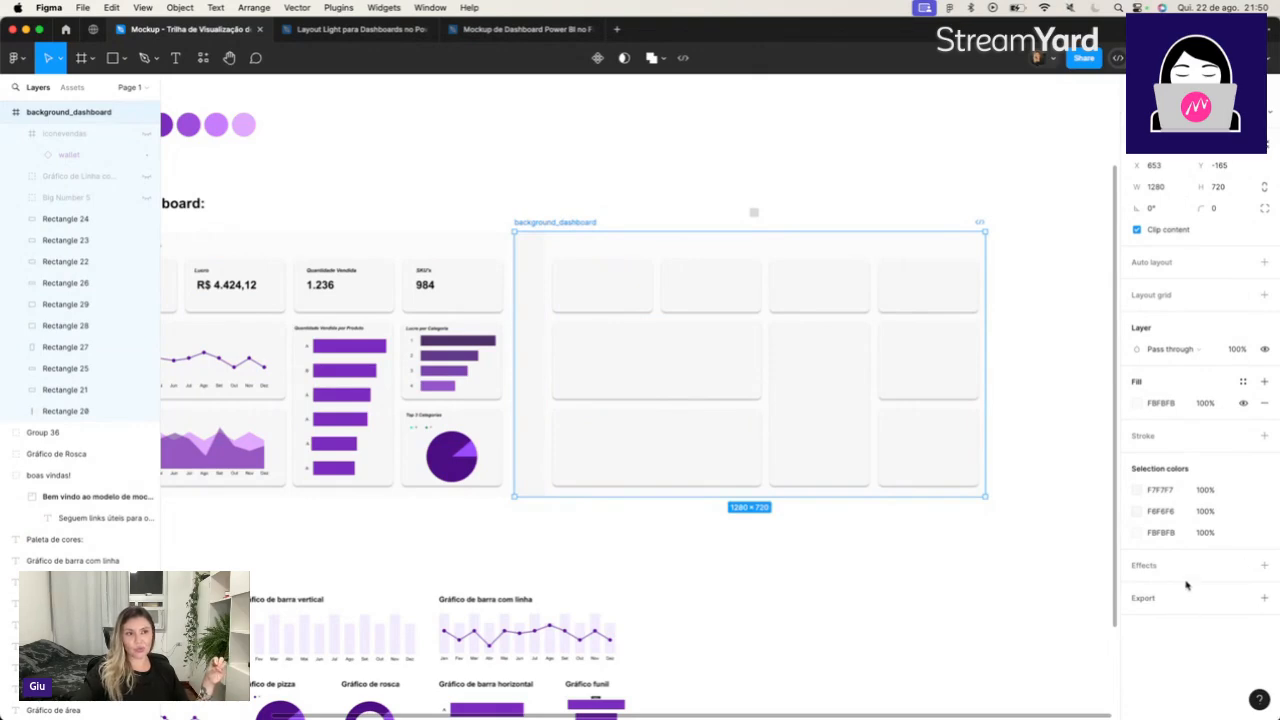
pyautogui.click(1151, 603)
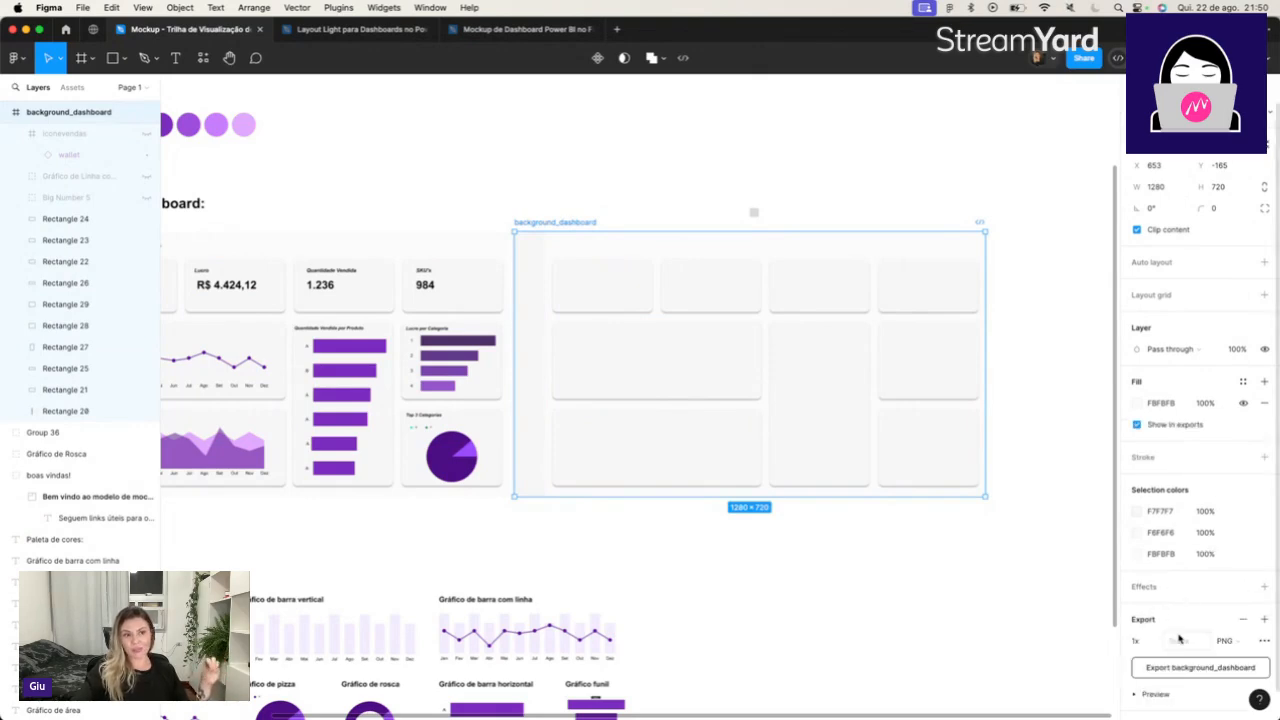
pyautogui.scroll(-1, 1130, 626)
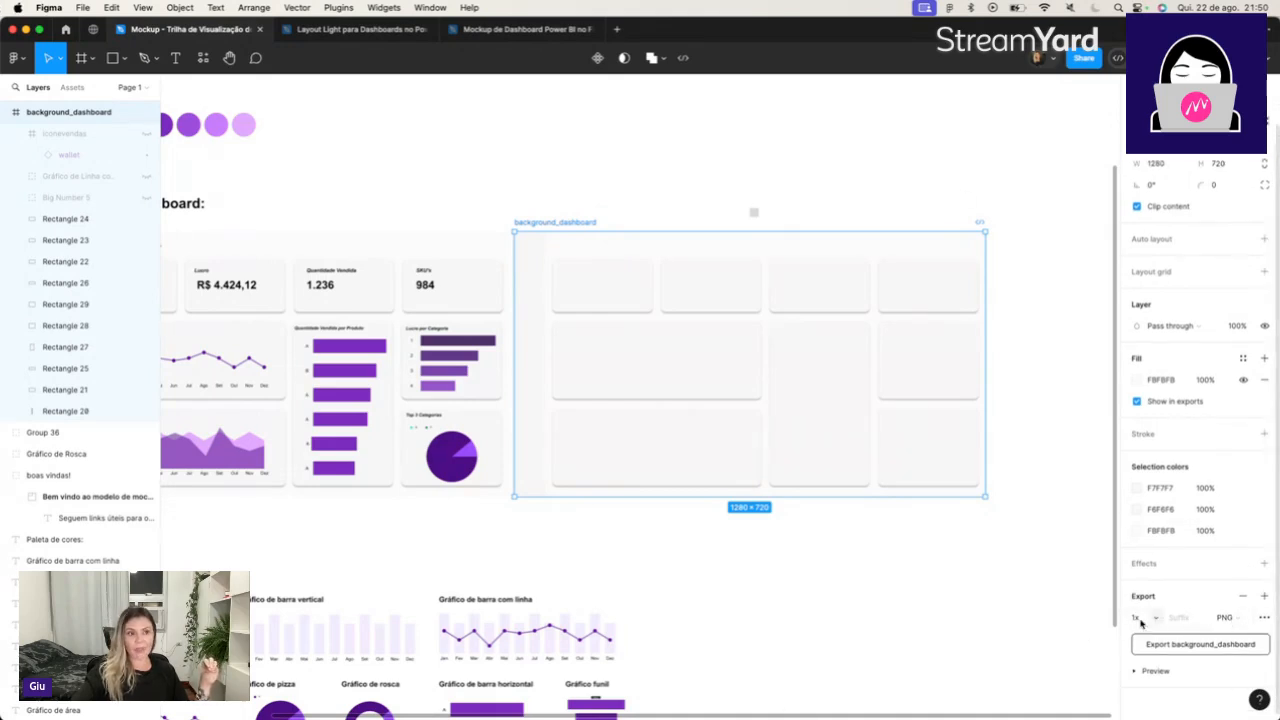
# Export the frame as background_dashboard.png into a new folder named Dashboard de Vendas inside Documentos.
pyautogui.click(1205, 645)
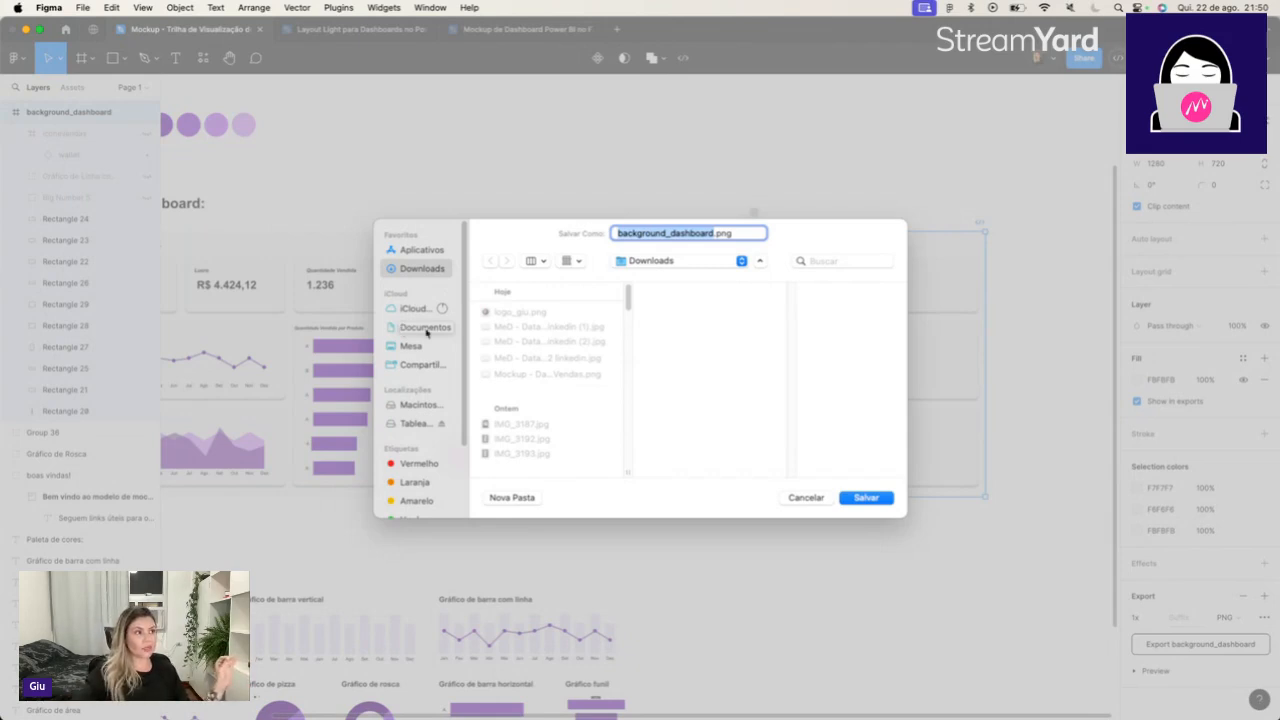
pyautogui.click(427, 330)
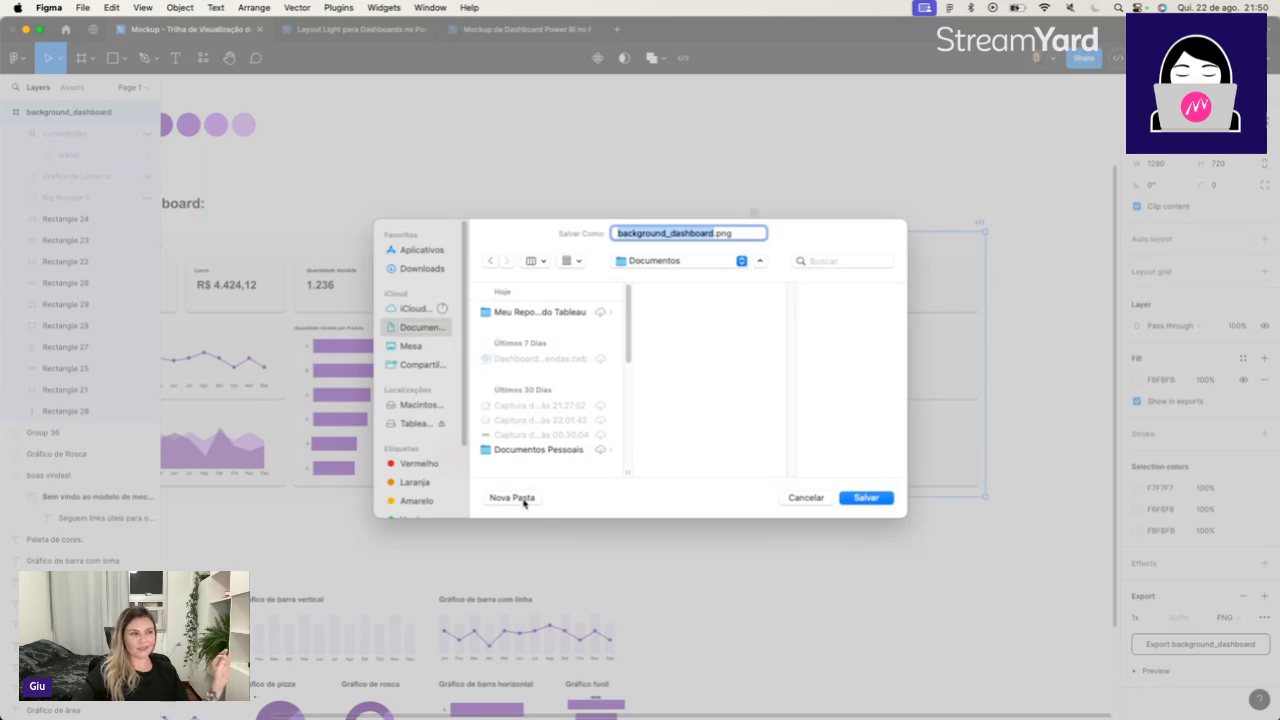
pyautogui.click(512, 497)
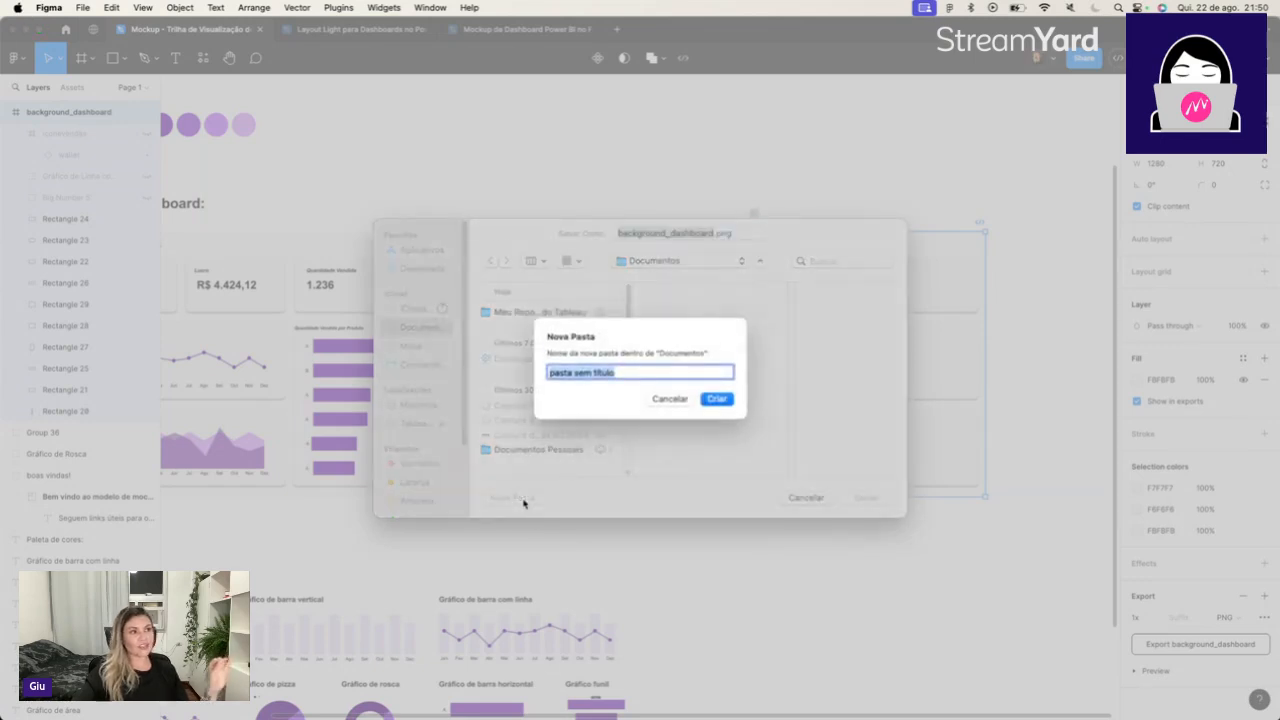
pyautogui.write('Dash')
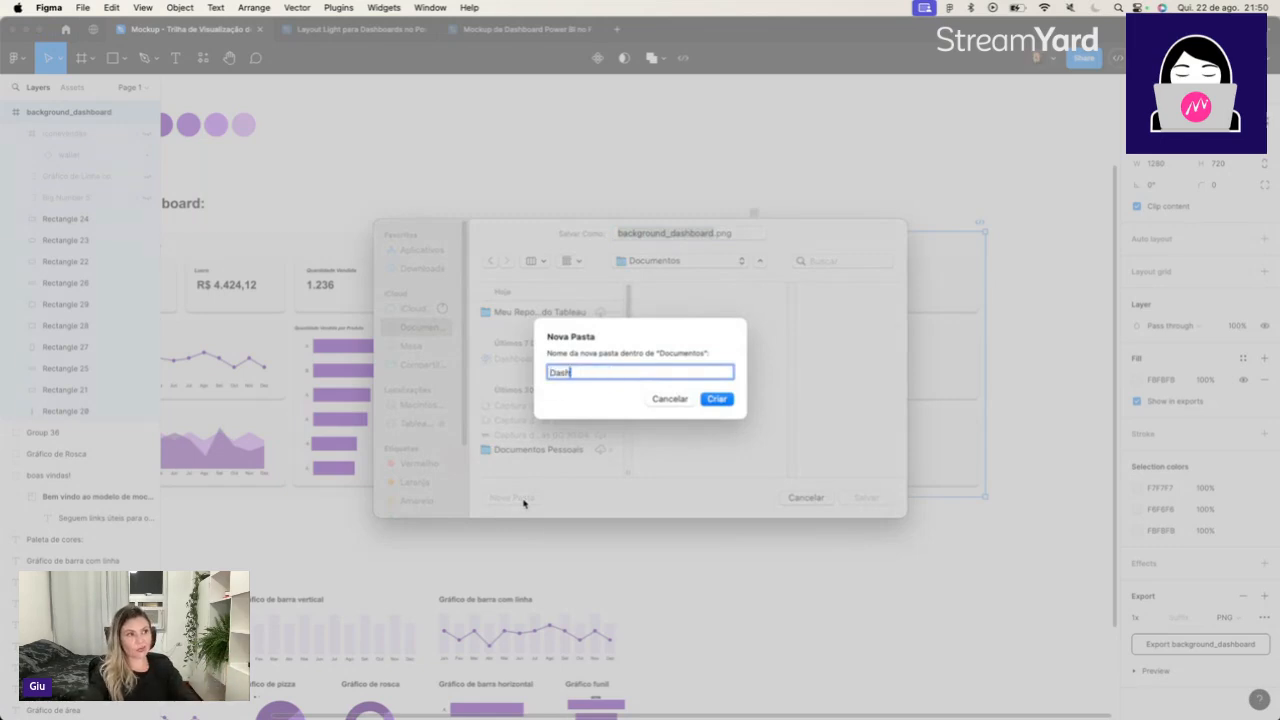
pyautogui.write('board de Vendas')
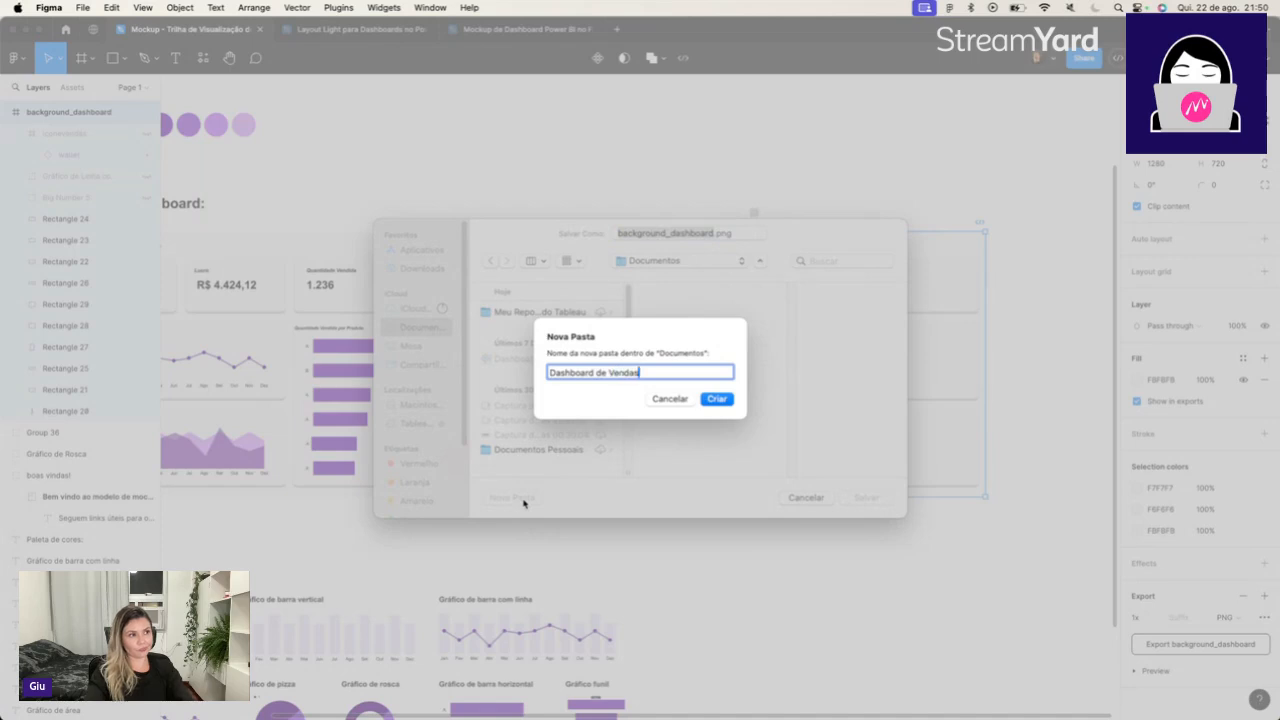
pyautogui.press('Return')
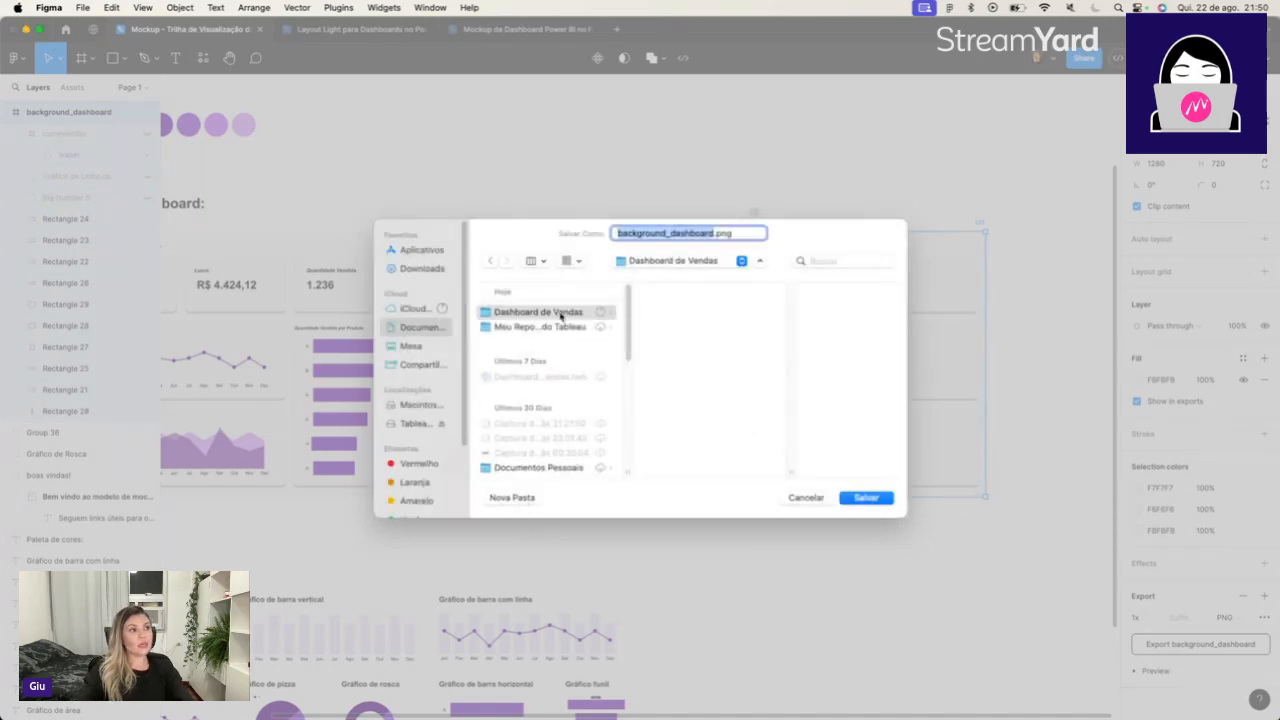
pyautogui.click(562, 314)
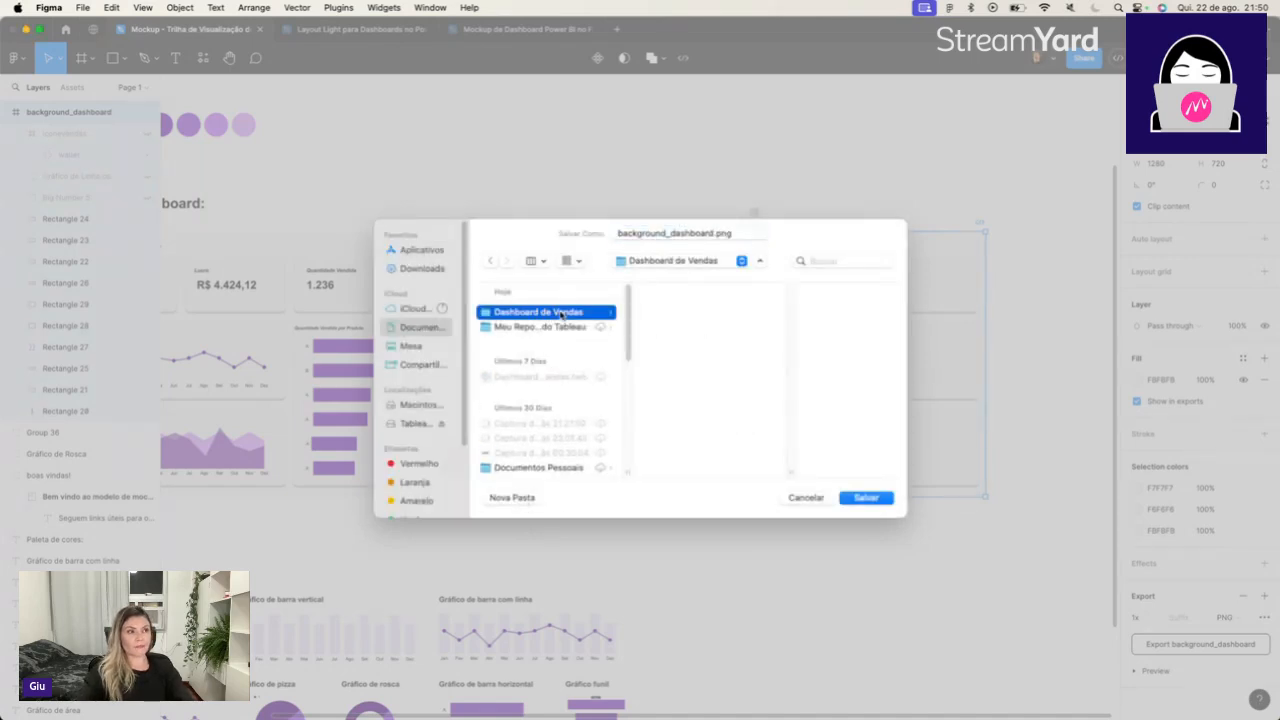
pyautogui.click(868, 500)
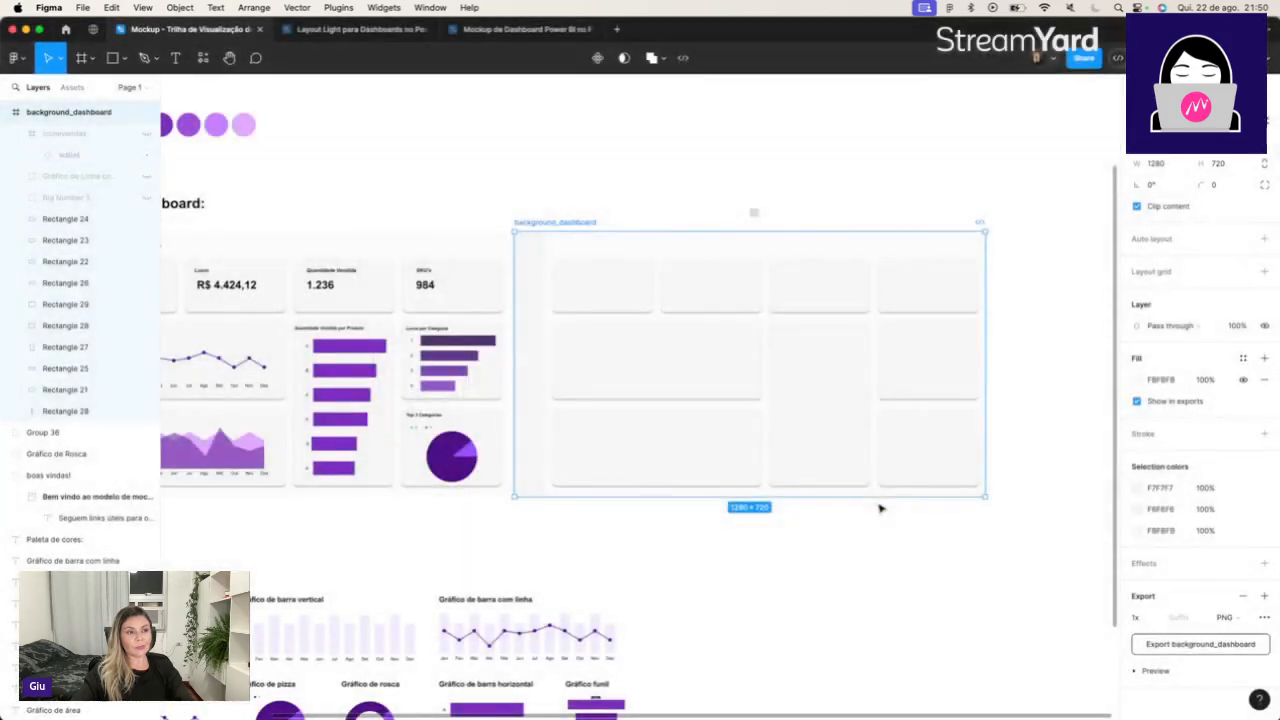
pyautogui.click(825, 550)
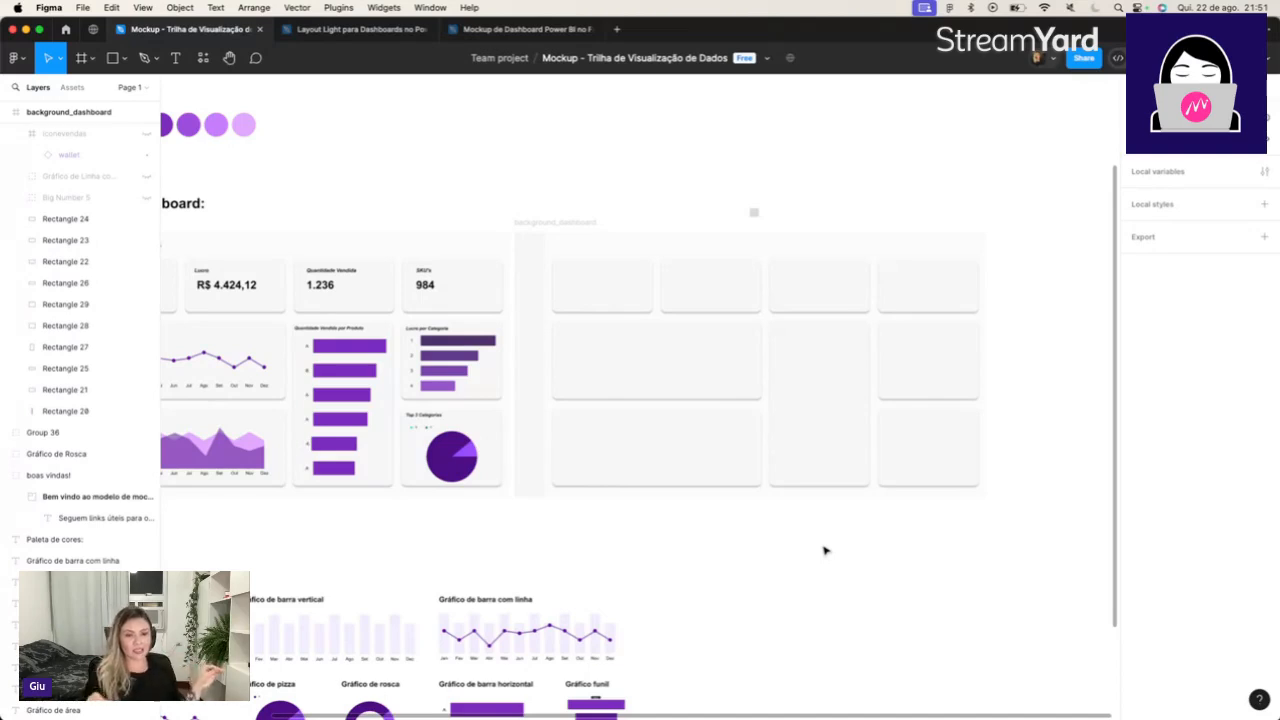
pyautogui.hscroll(-5, 825, 550)
pyautogui.scroll(1, 825, 550)
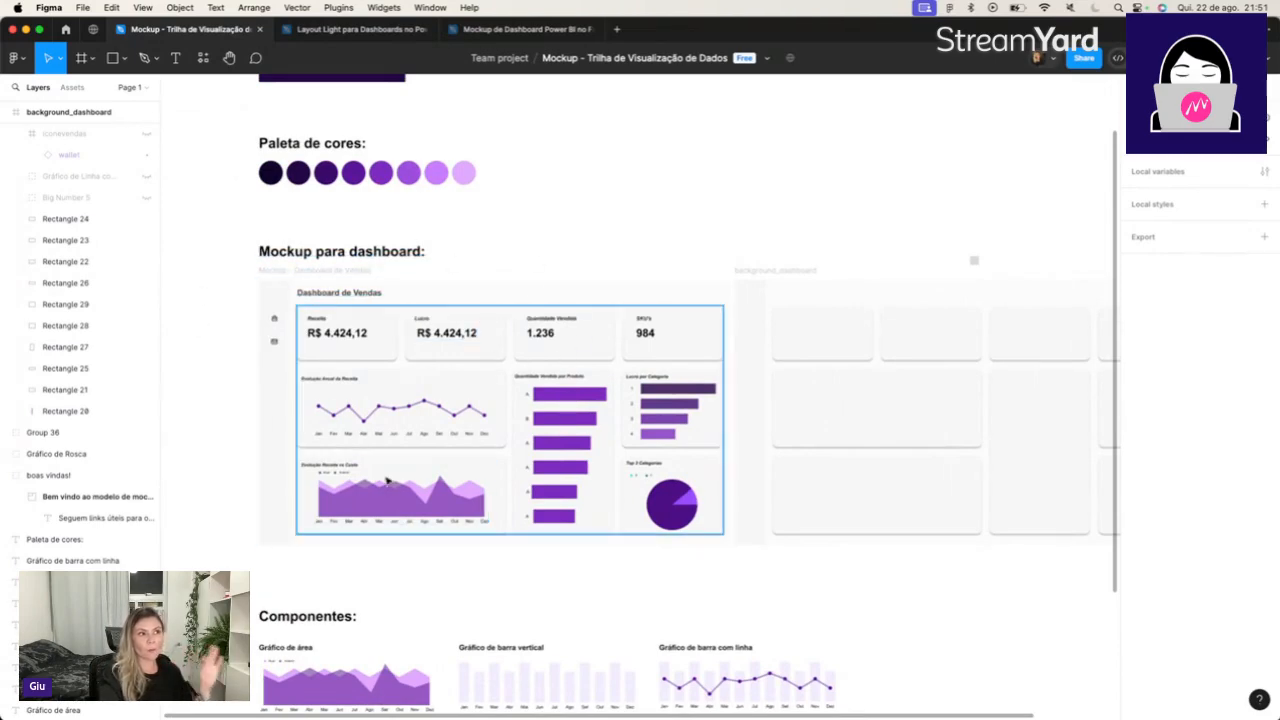
pyautogui.hscroll(2, 387, 481)
pyautogui.scroll(-1, 387, 481)
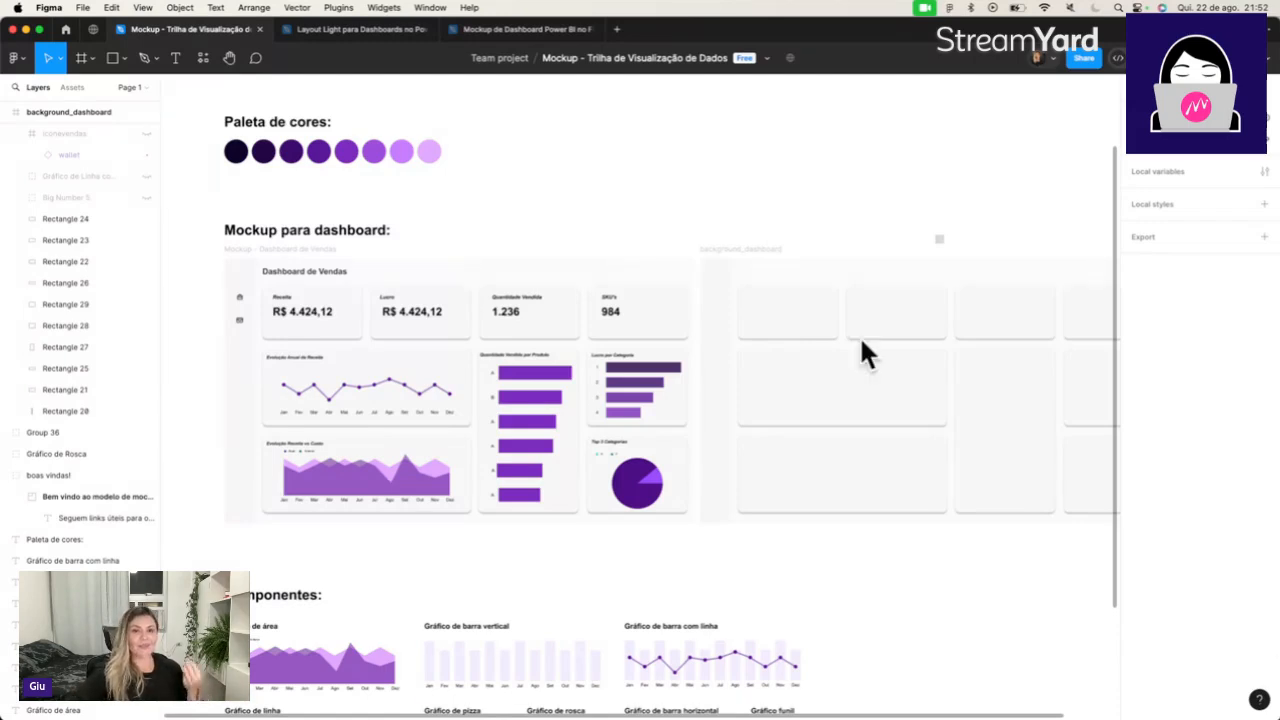
# Switch to Chrome, open the Aula 07 Google Slides presentation and start its slideshow at the Contribua slide.
pyautogui.press('super+Tab')
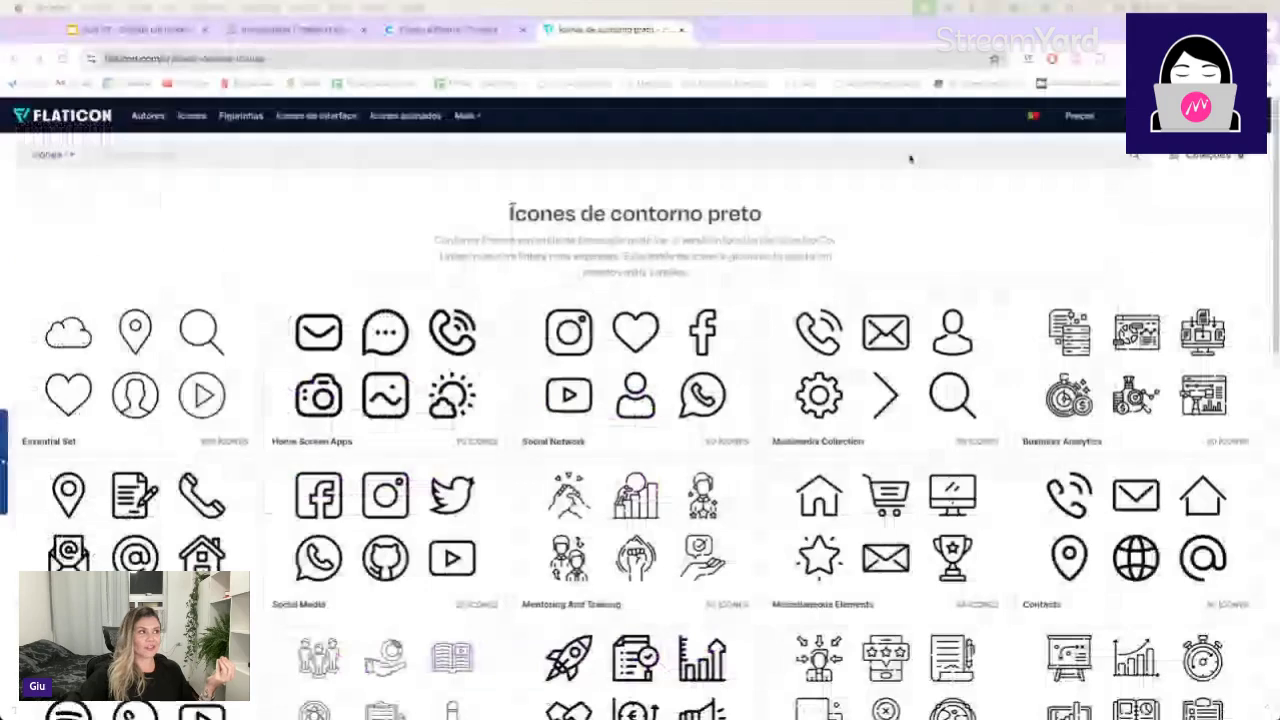
pyautogui.click(113, 33)
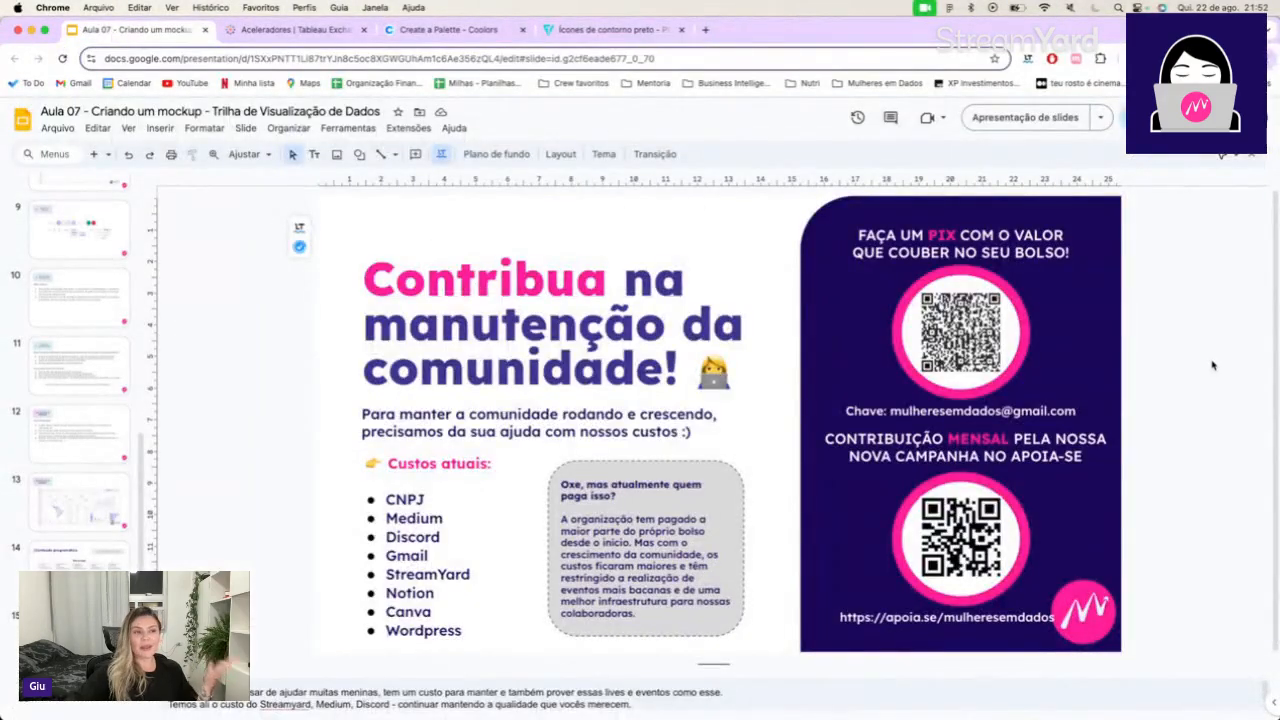
pyautogui.click(992, 124)
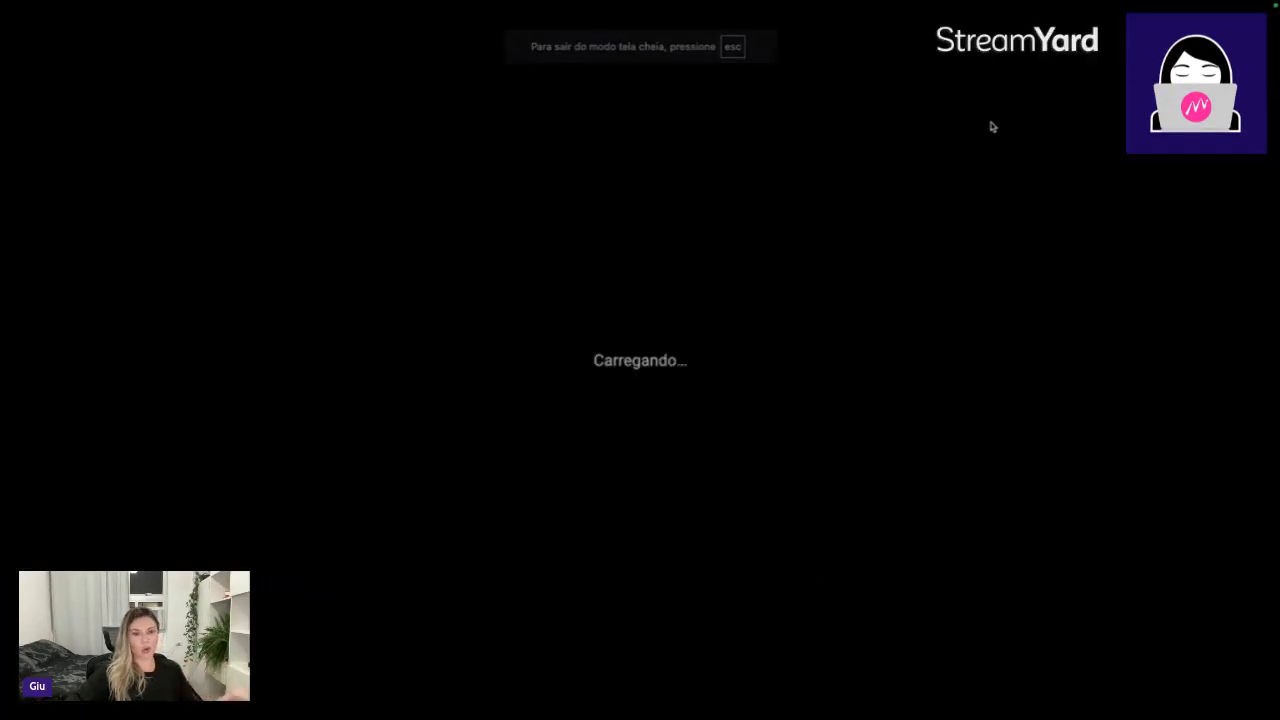